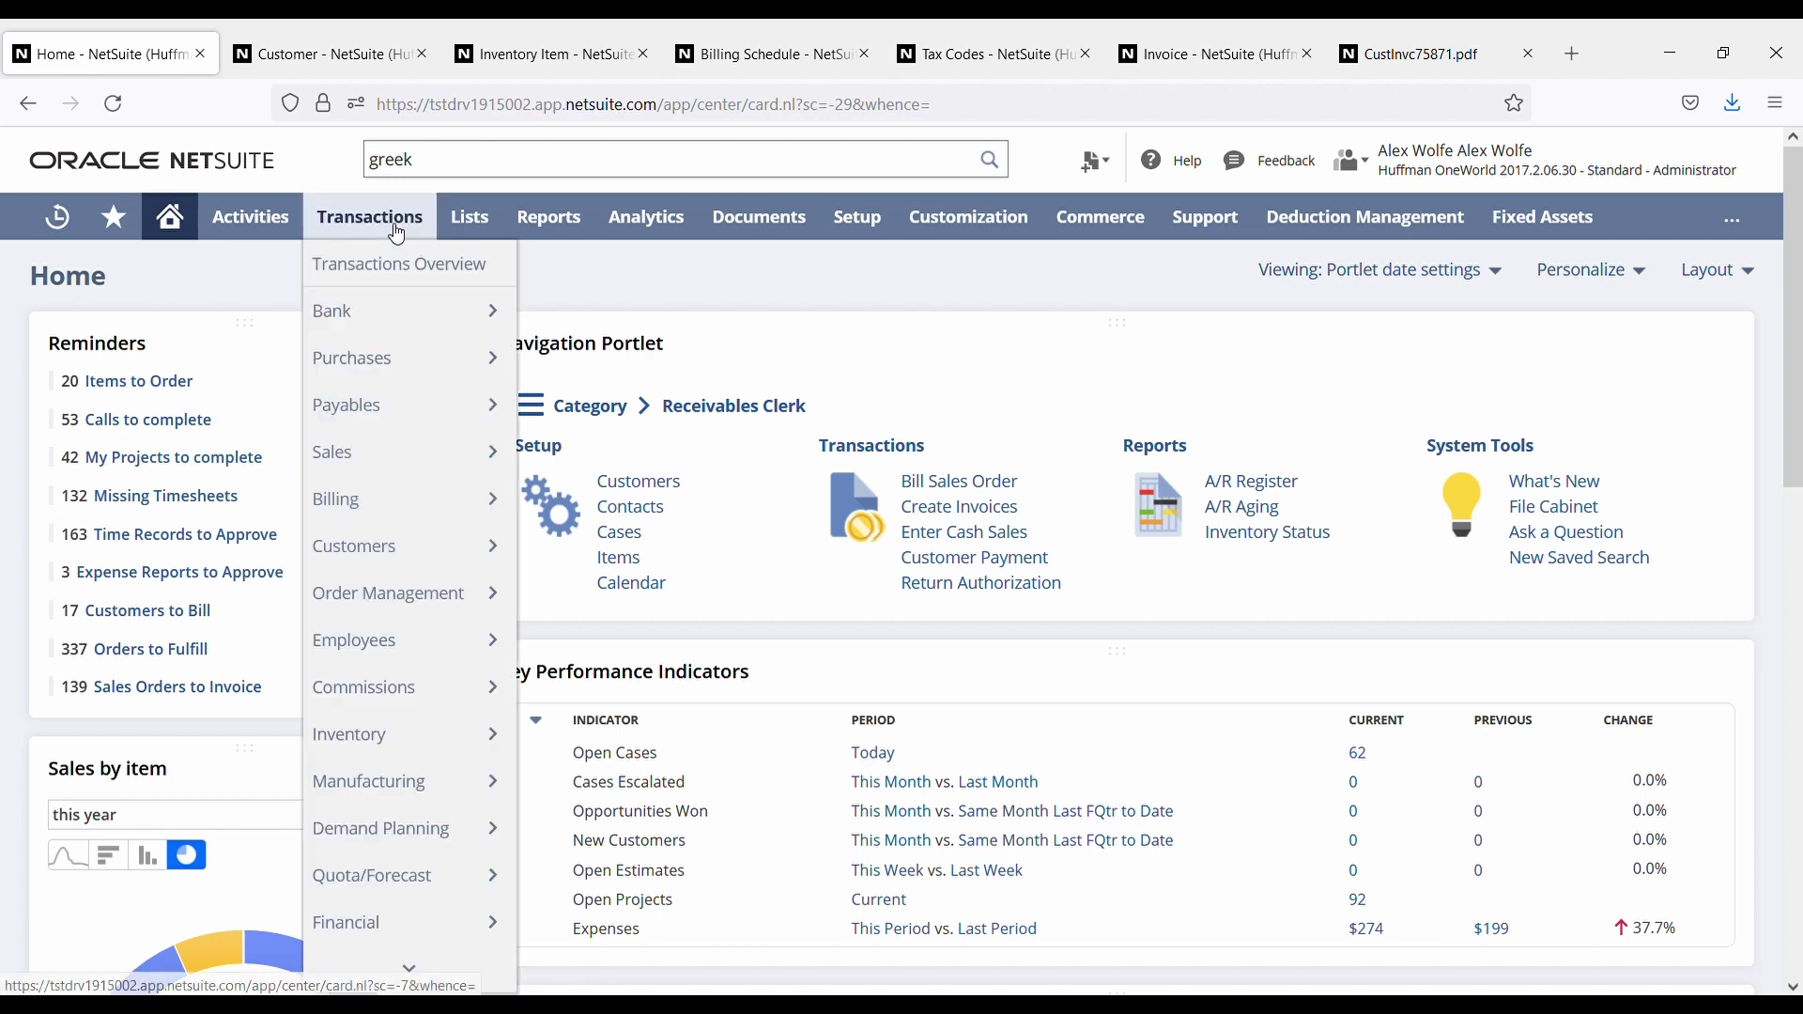
- Search globally for 'greek' and open the FR42CL Greek Millitary customer record
mouse_move(457, 229)
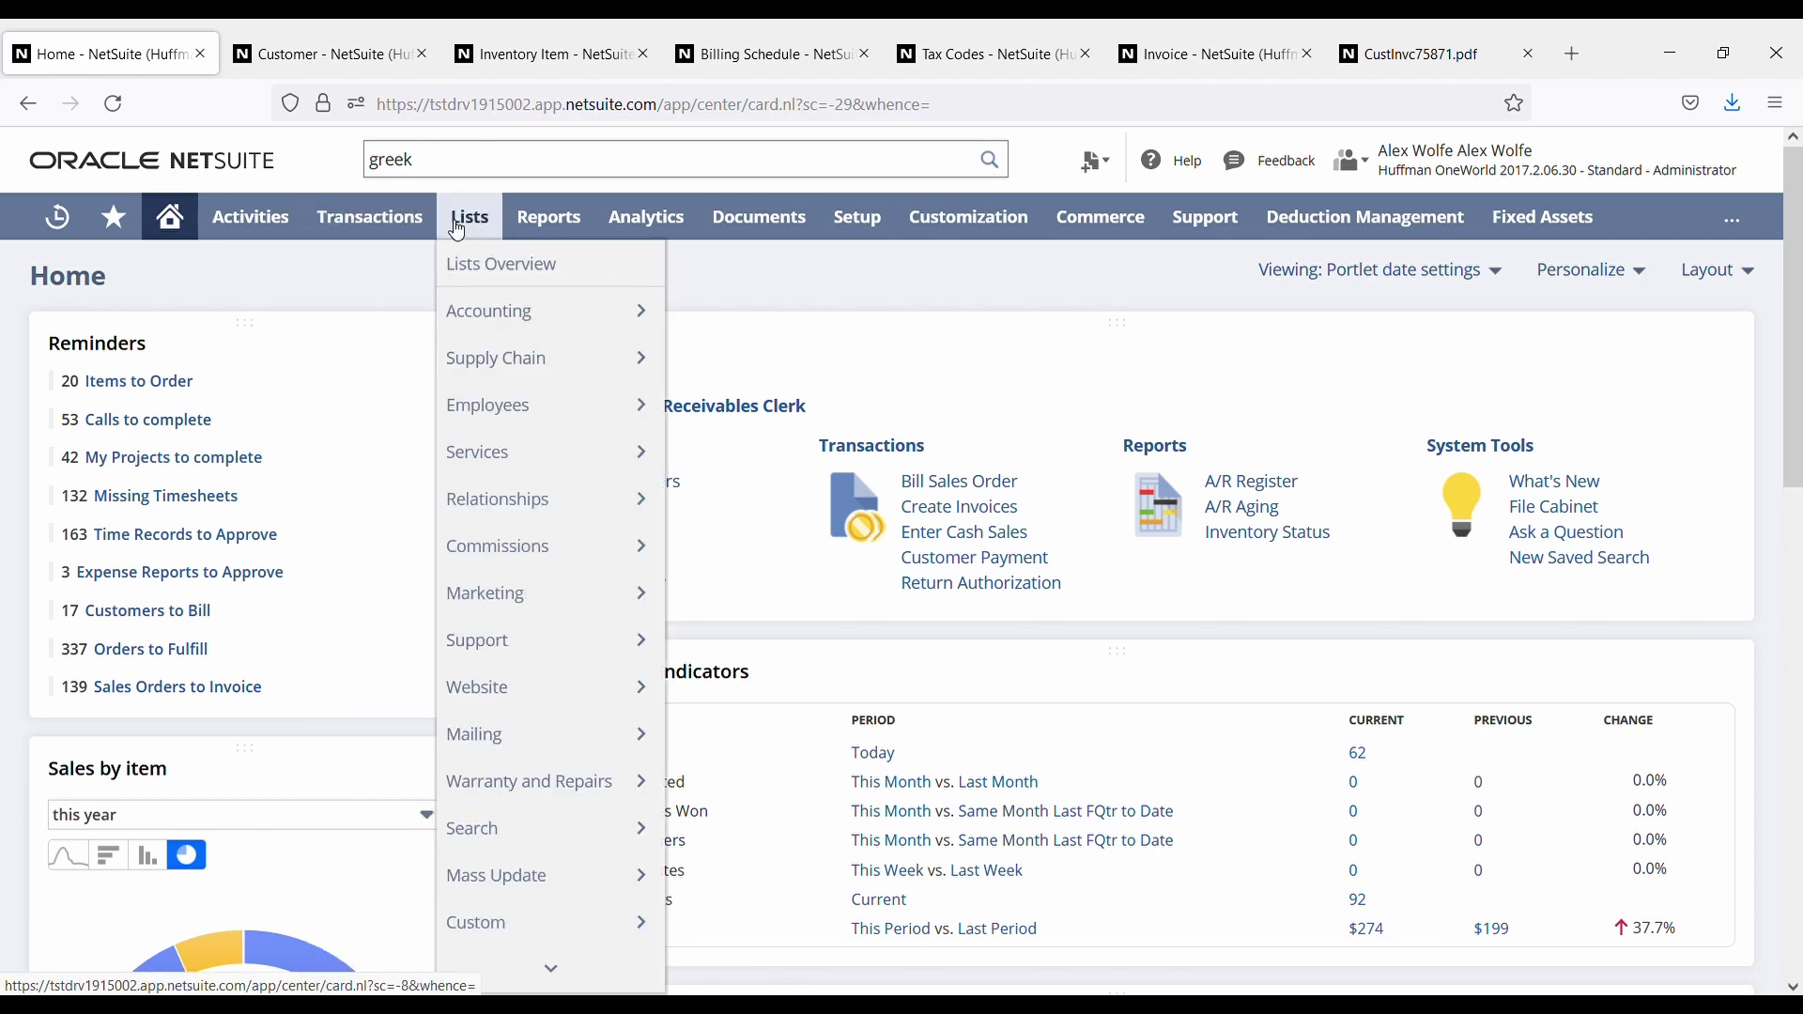
mouse_move(528, 502)
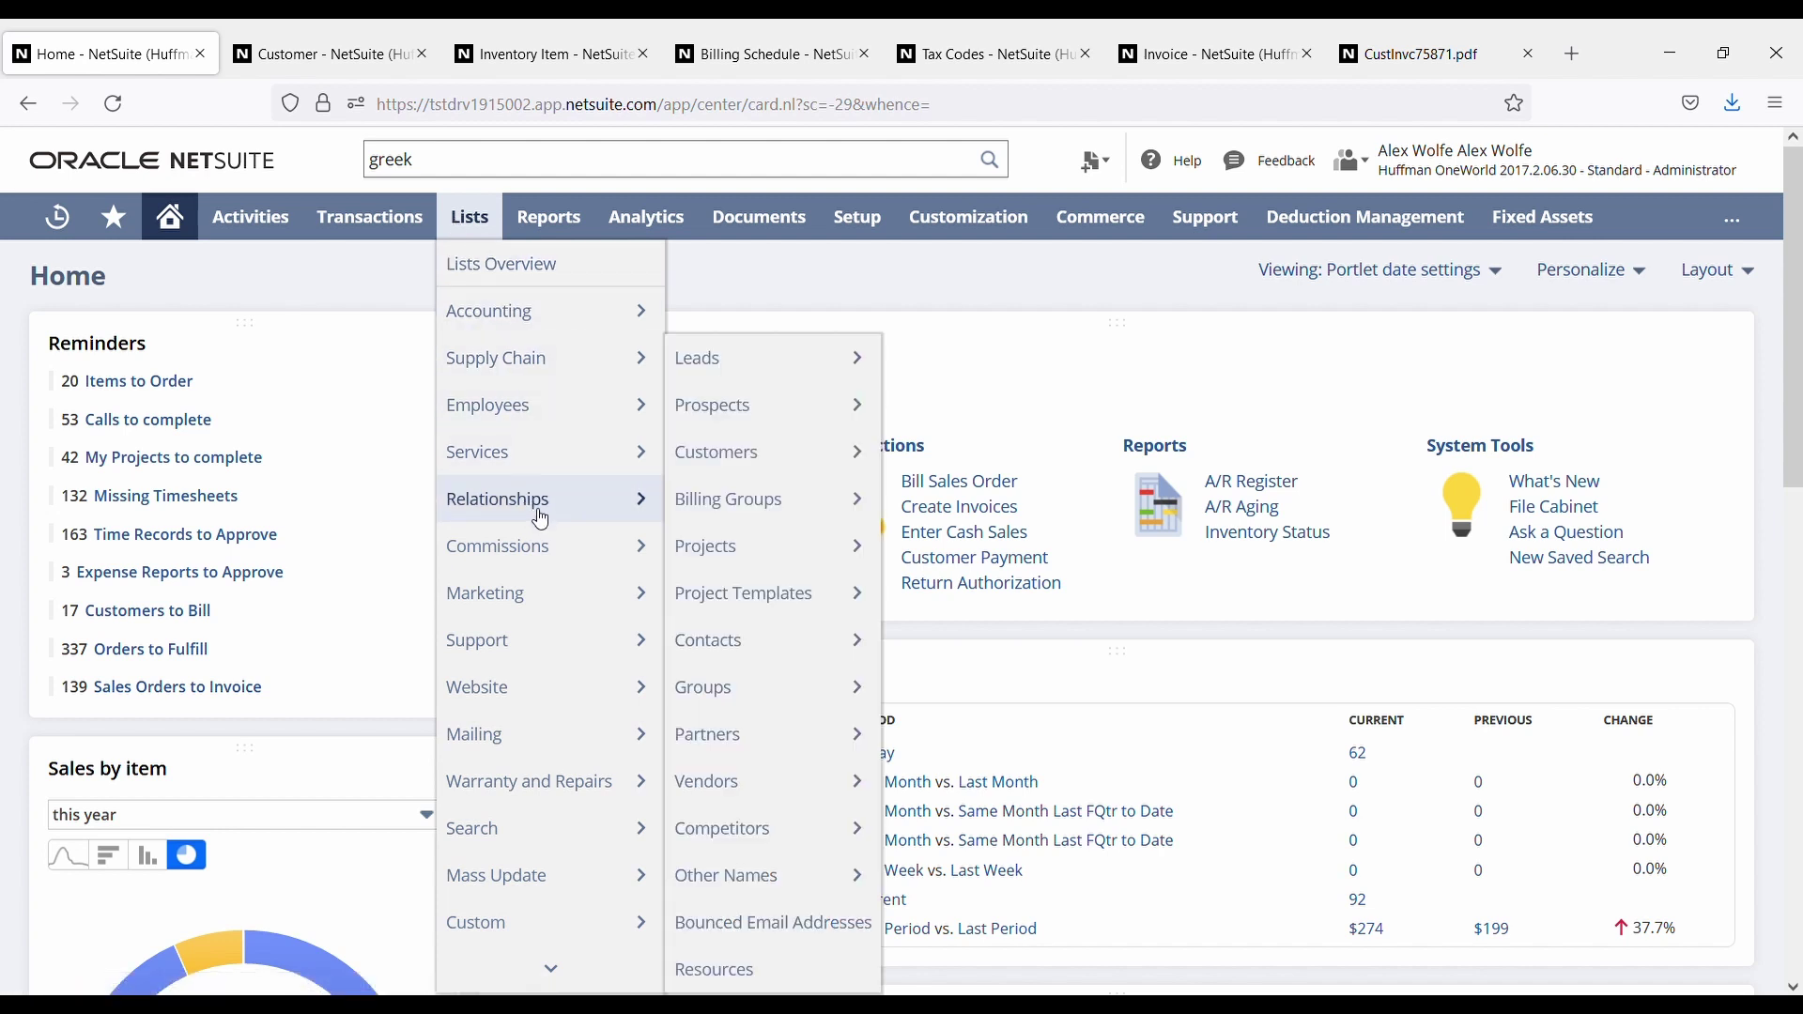
mouse_move(720, 466)
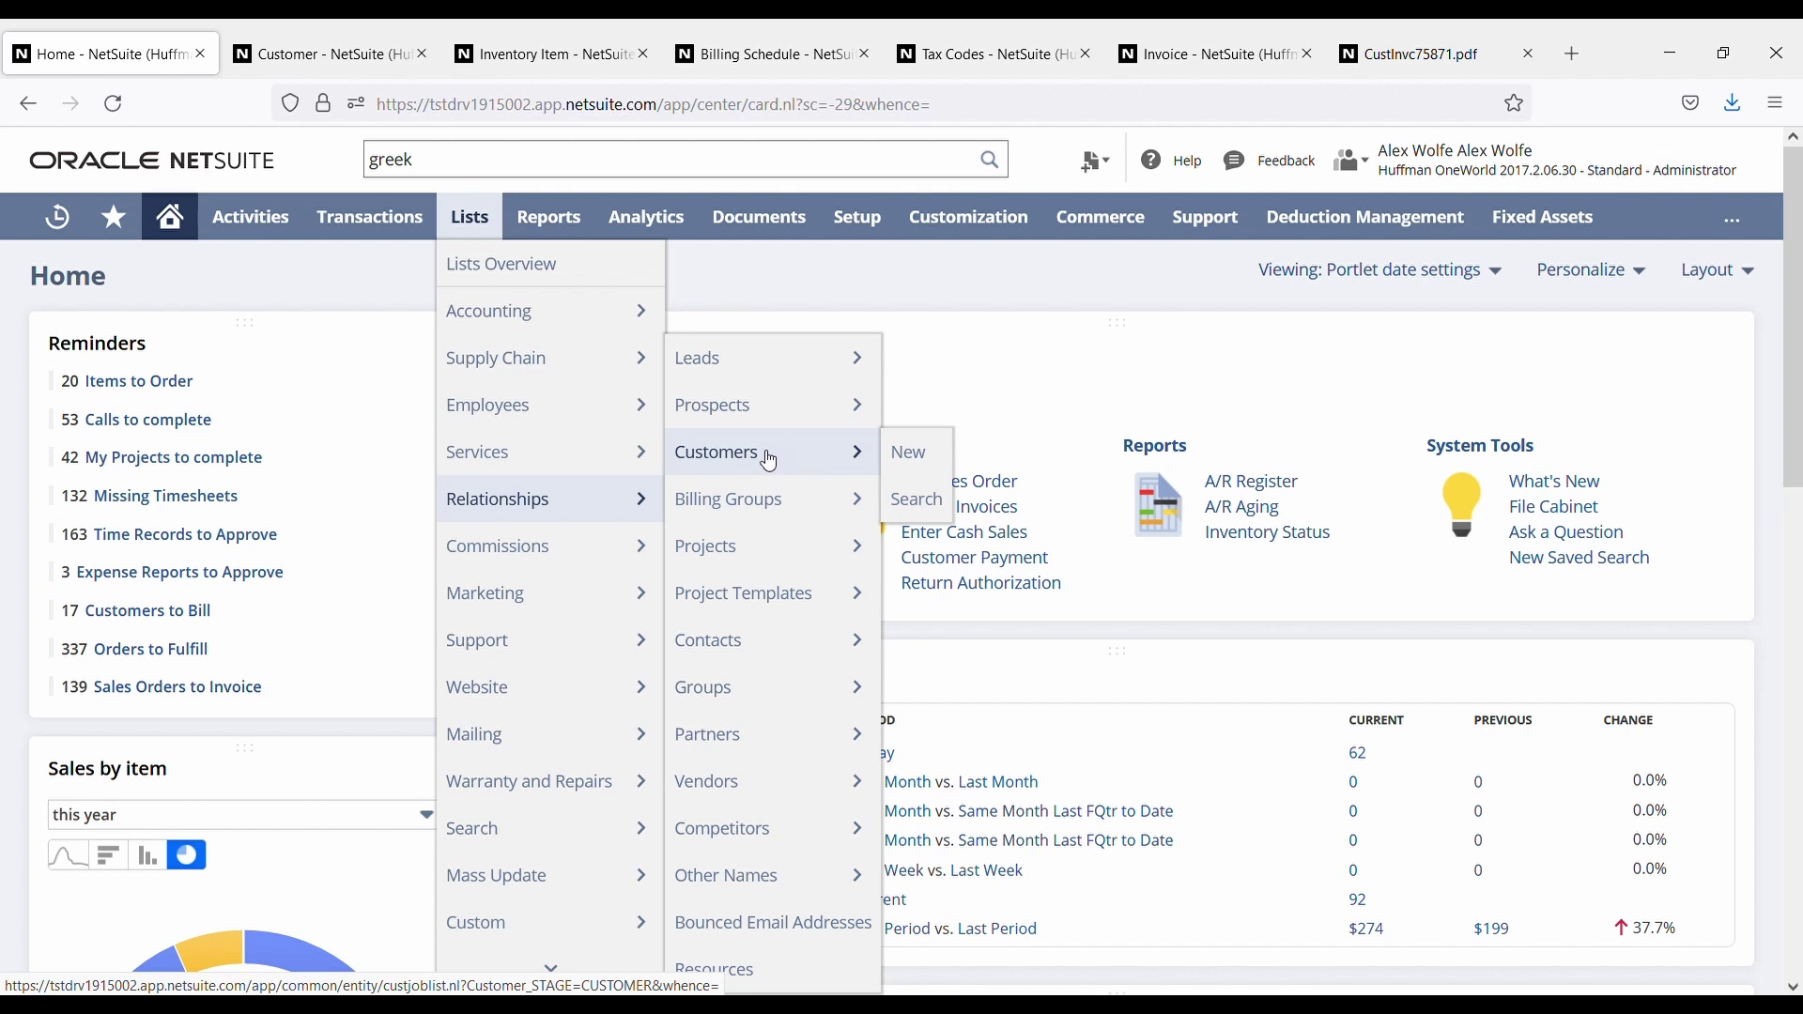
left_click(458, 167)
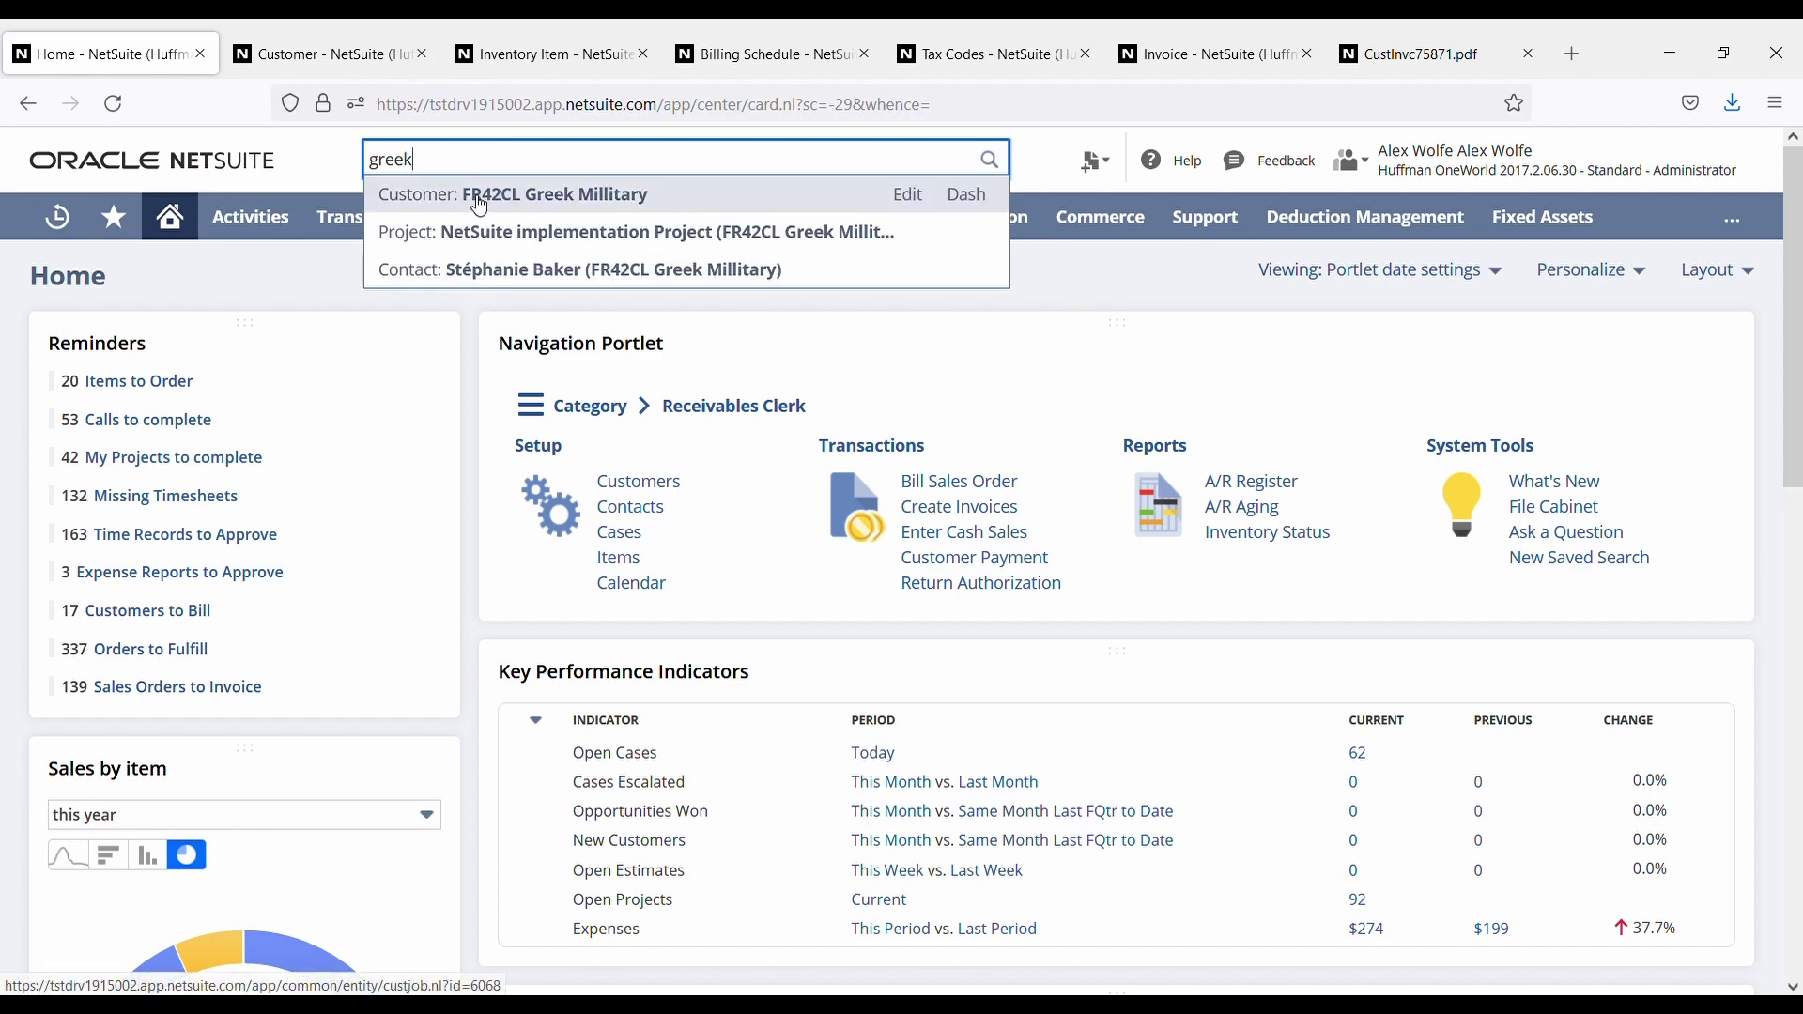
left_click(335, 52)
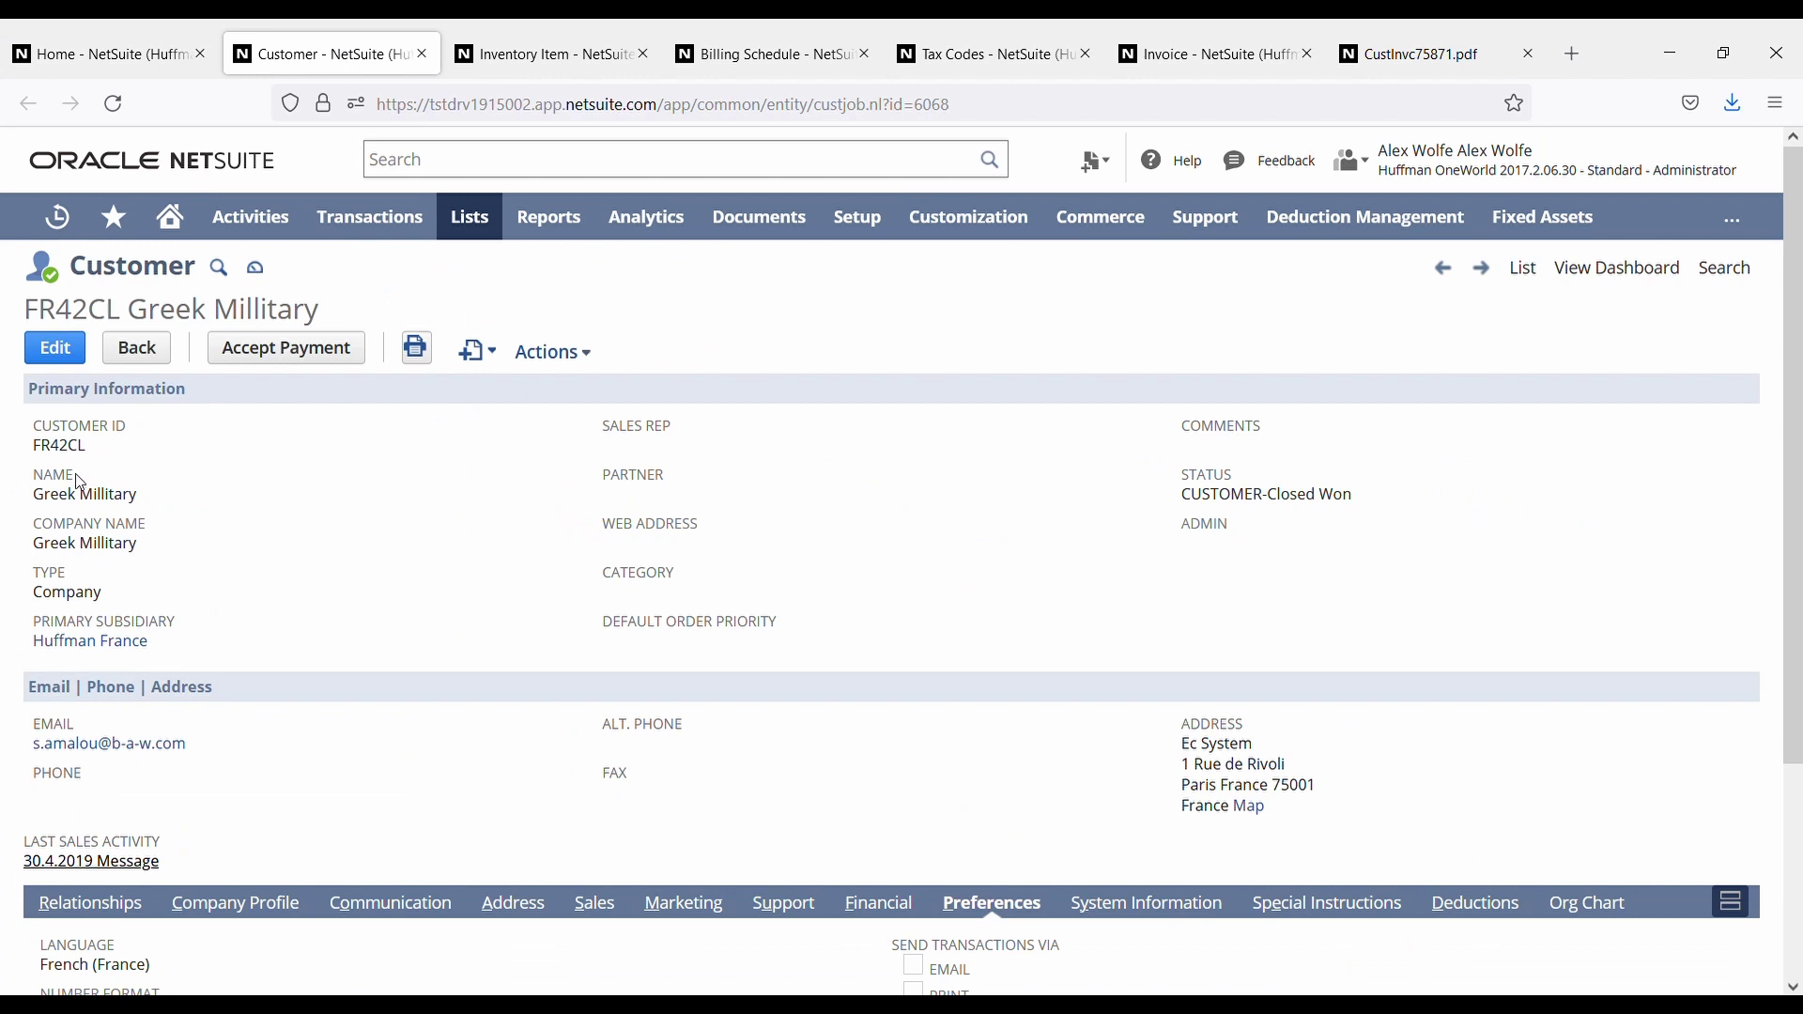
left_click_drag(89, 479, 39, 483)
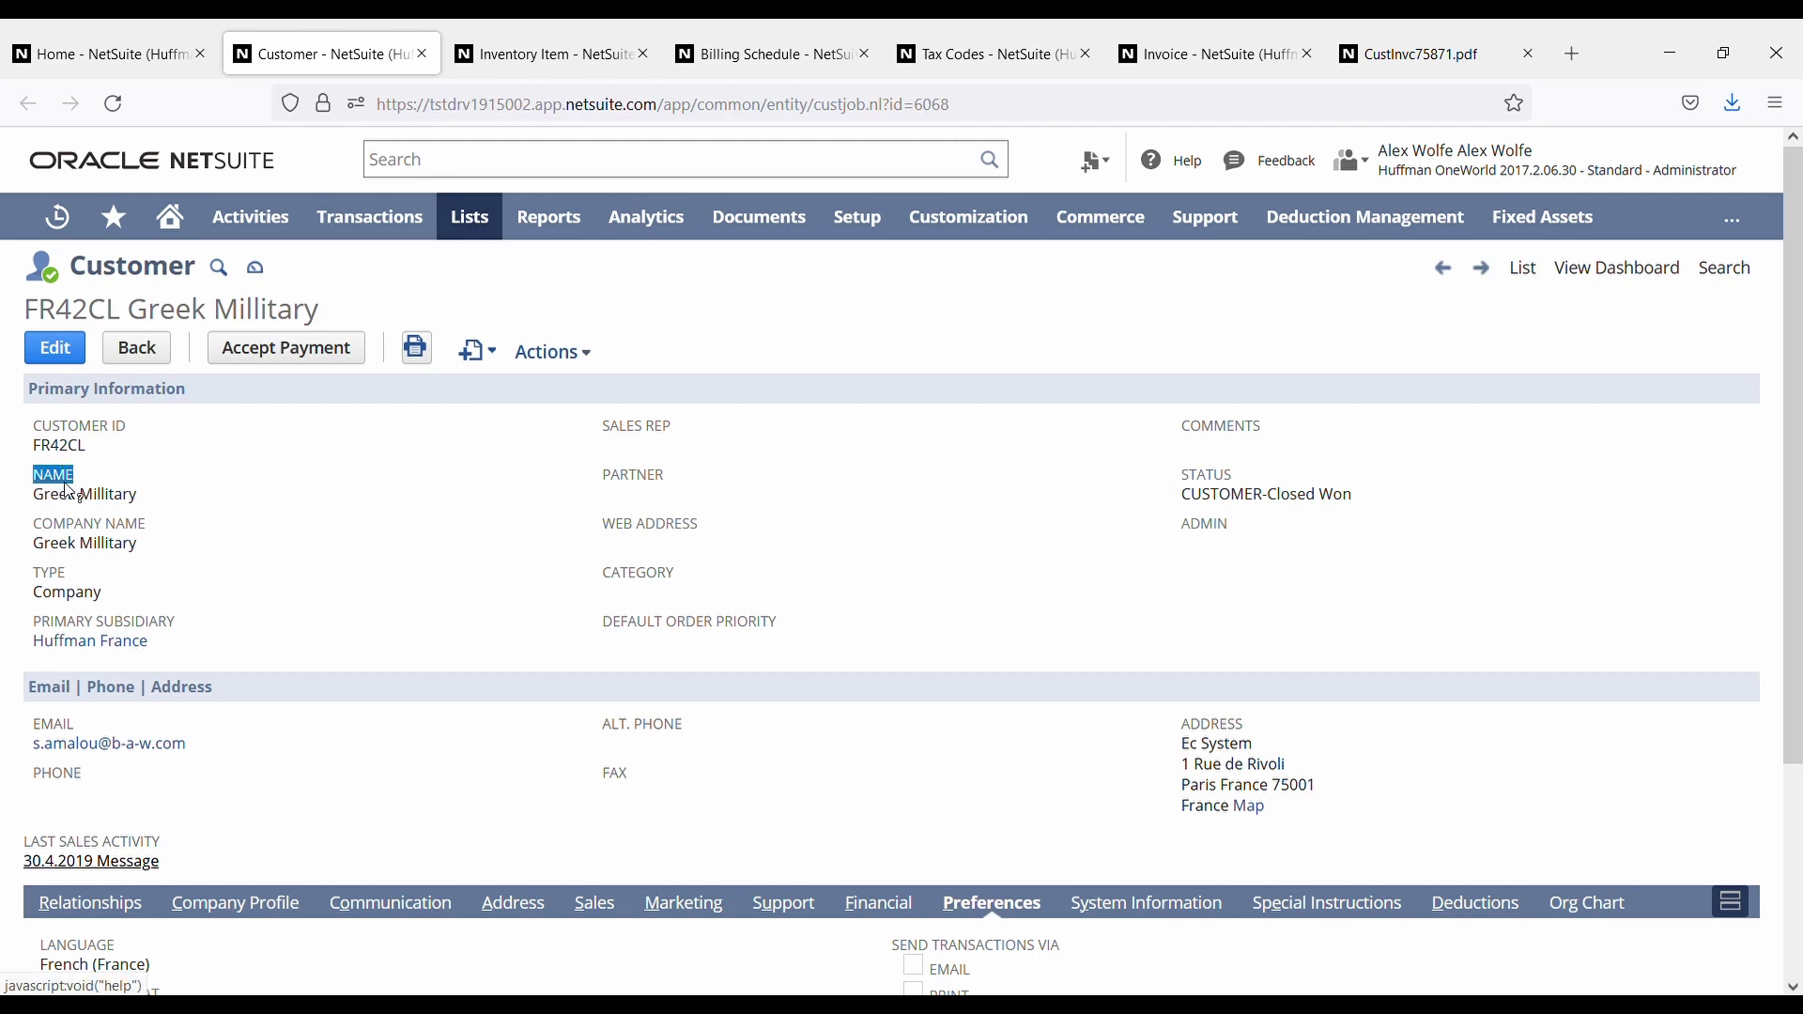
left_click(489, 513)
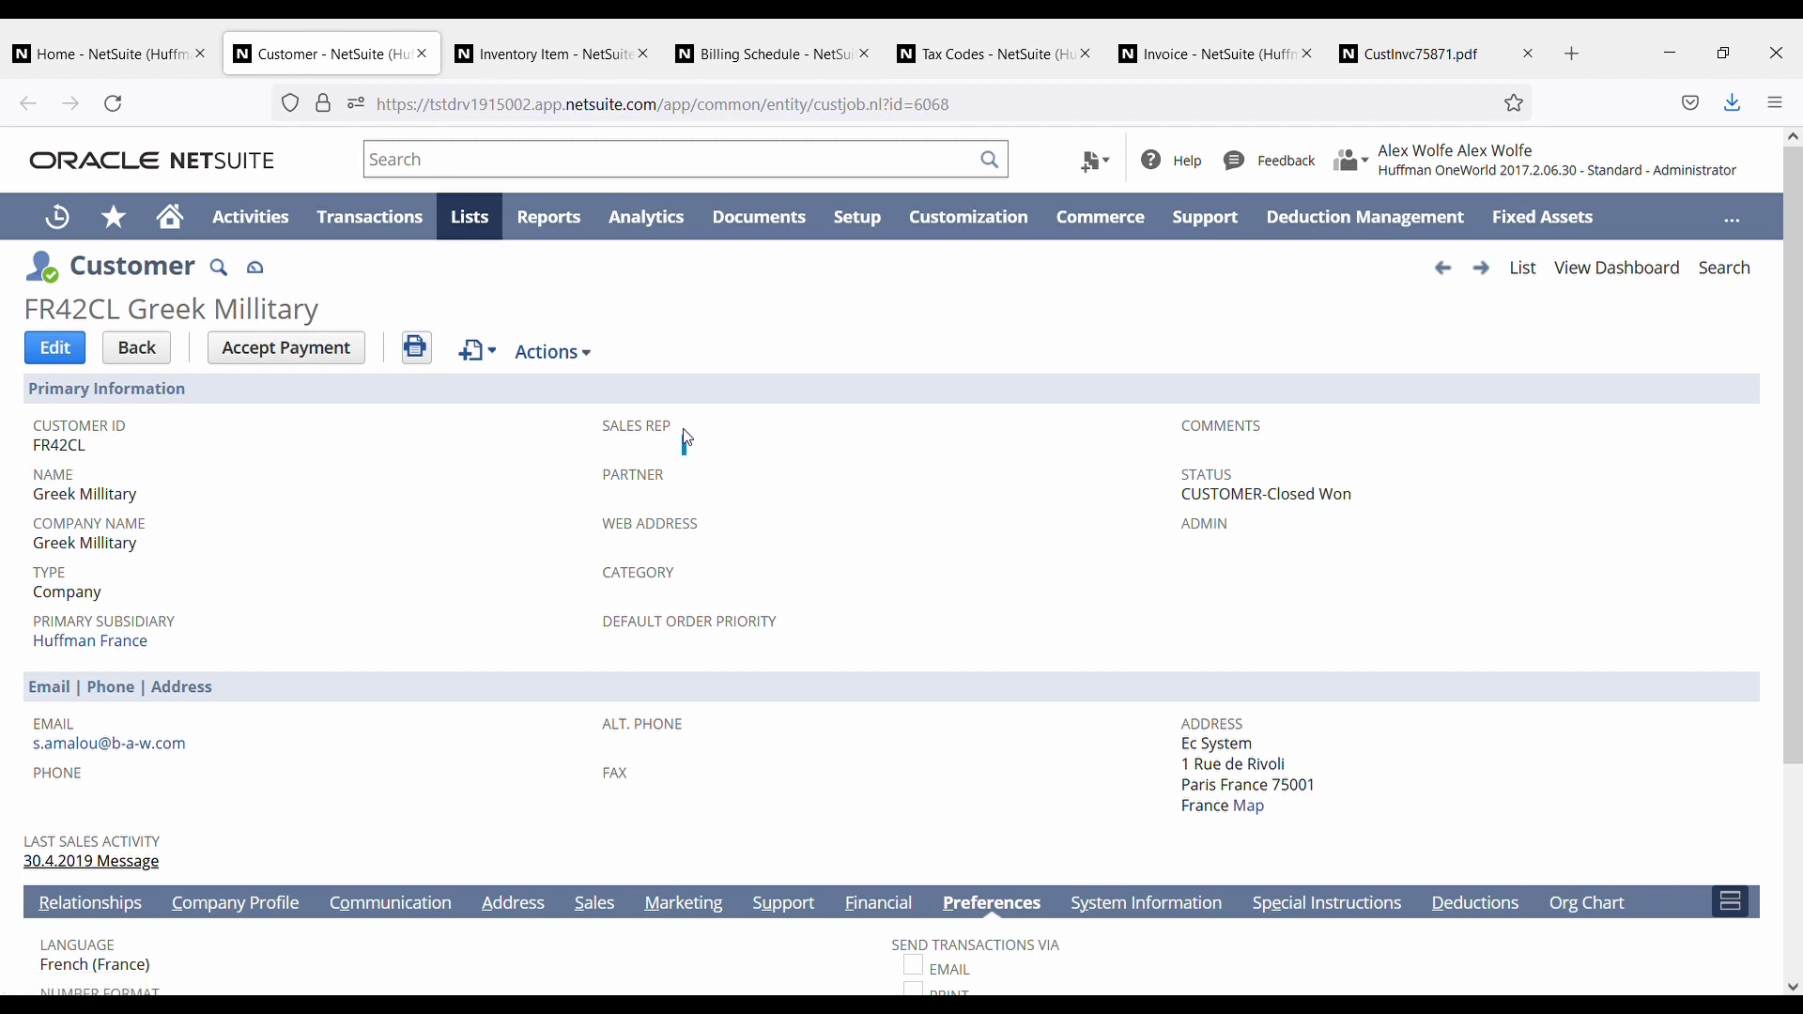
left_click_drag(679, 437, 611, 440)
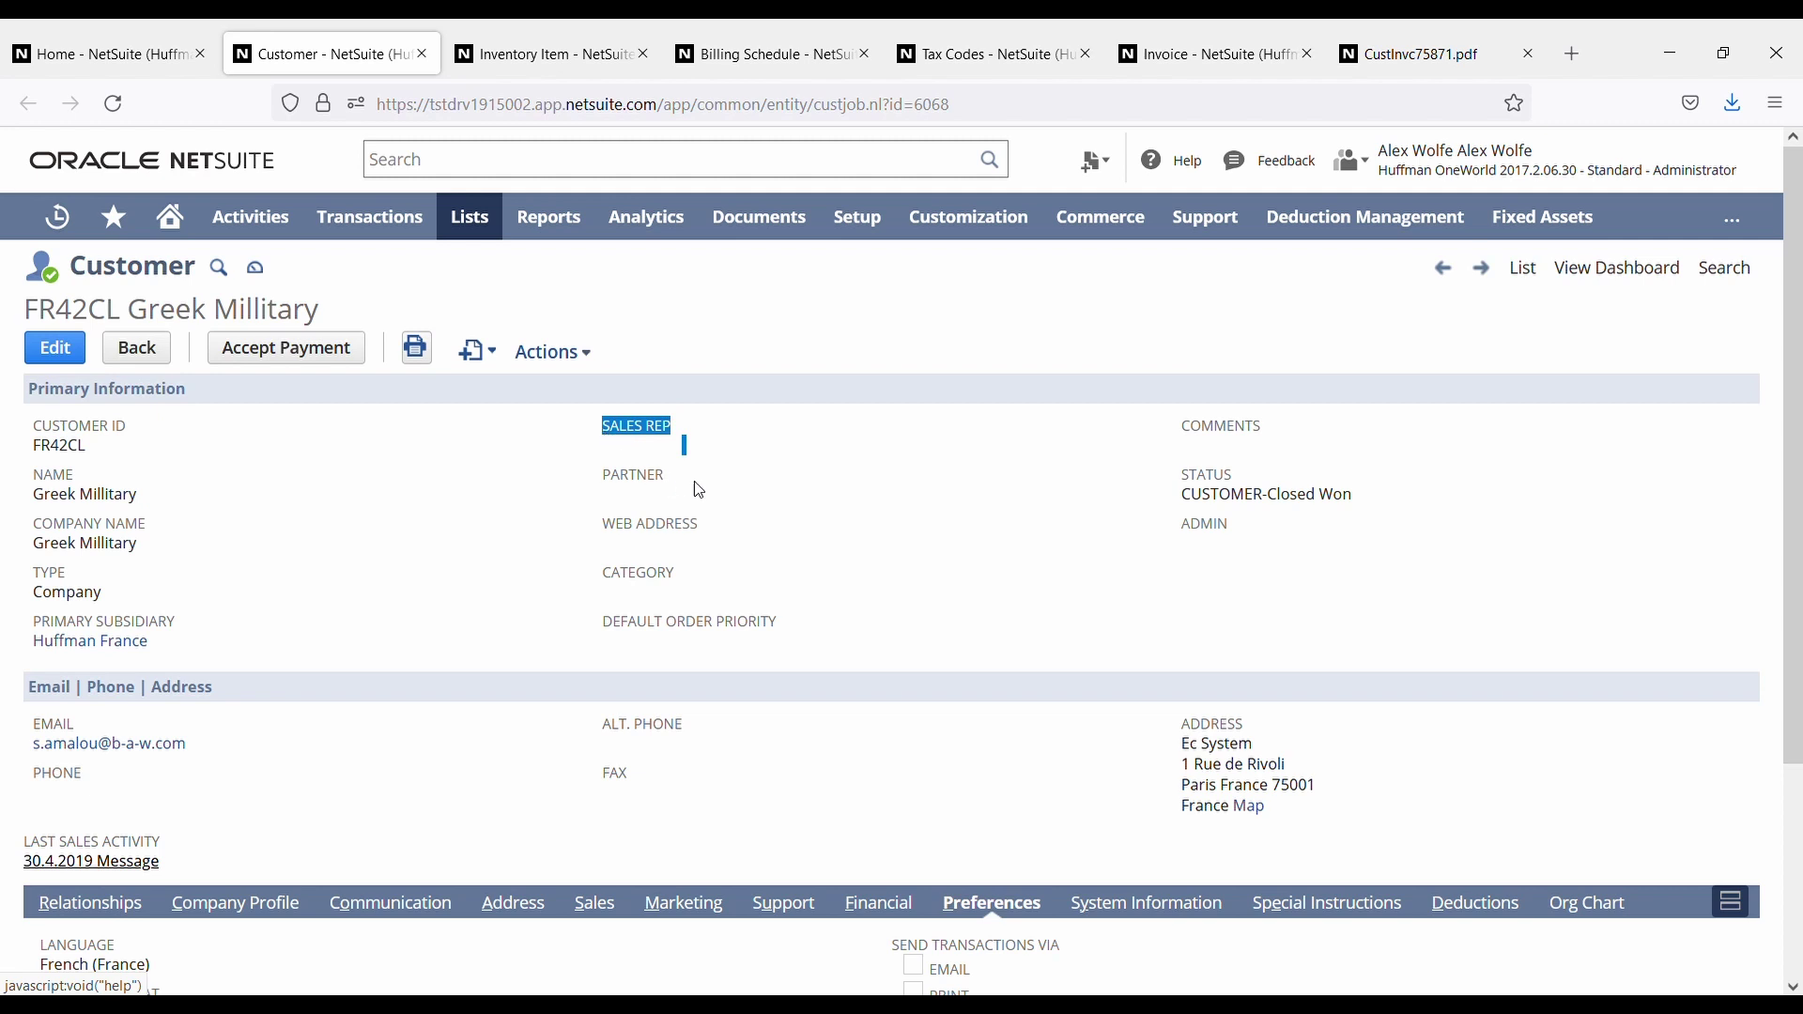
left_click_drag(696, 481, 613, 489)
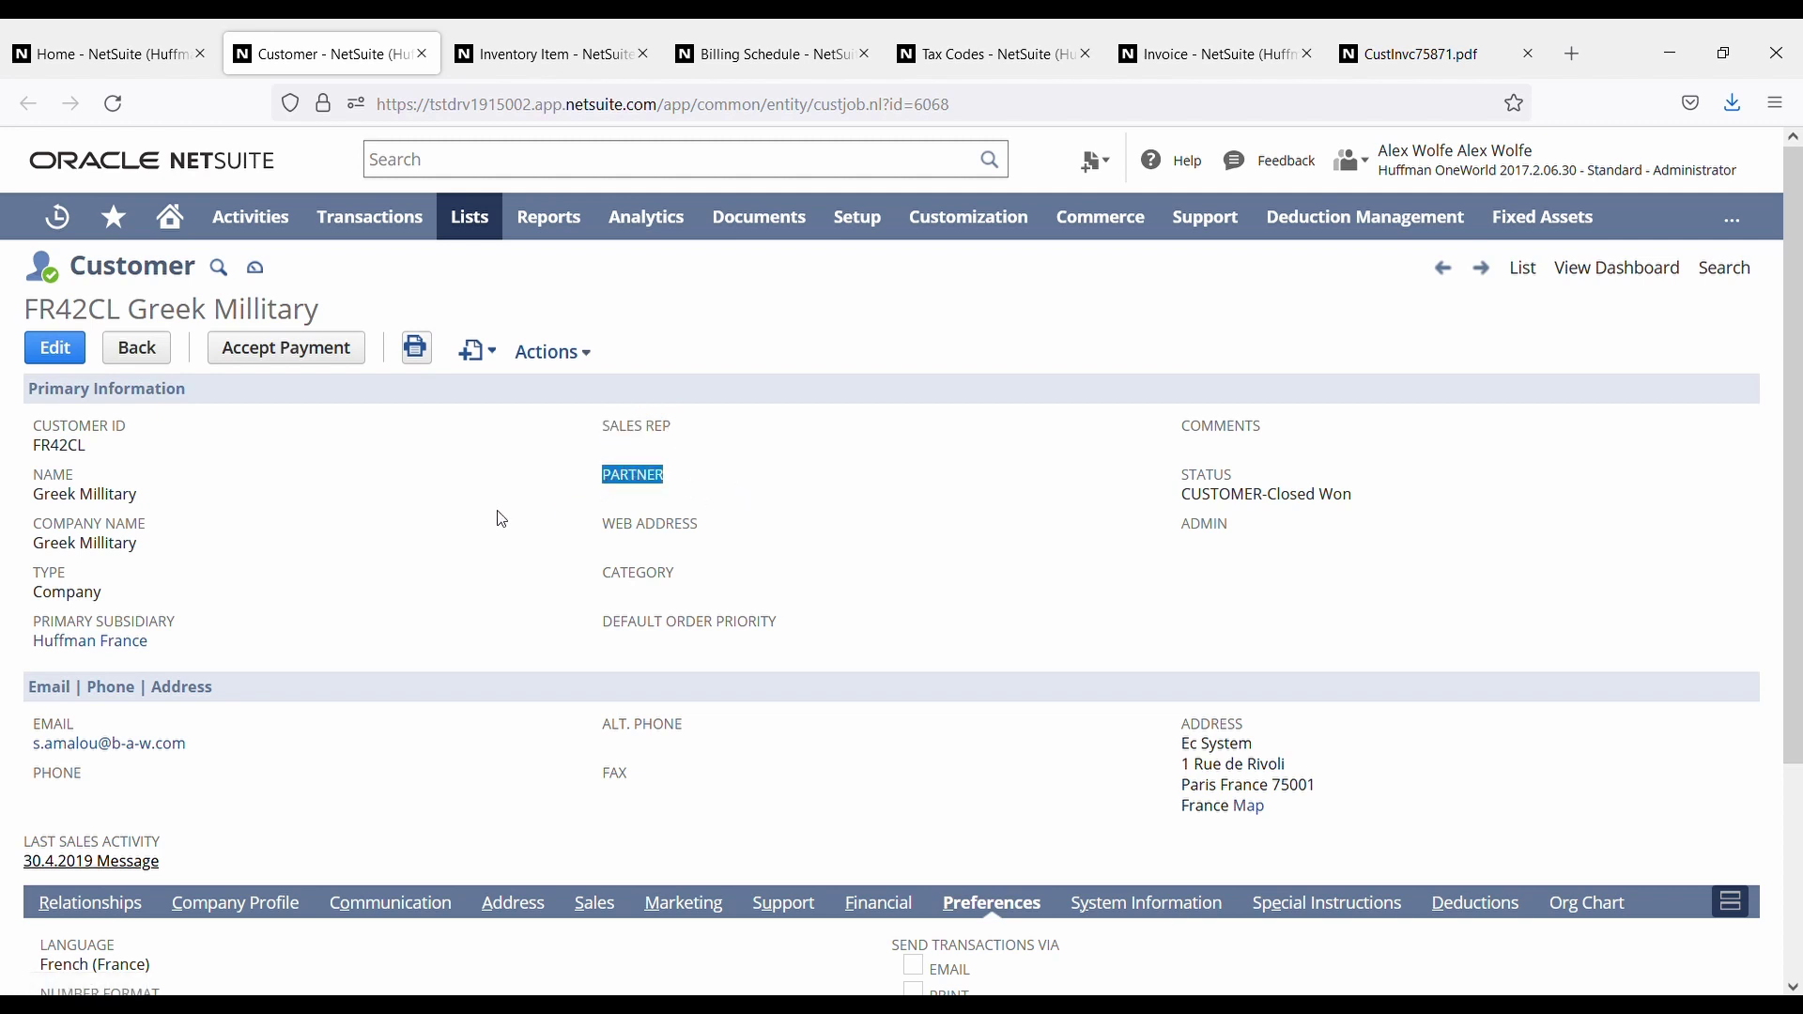
left_click(401, 574)
scroll(308, 615, "down", 2)
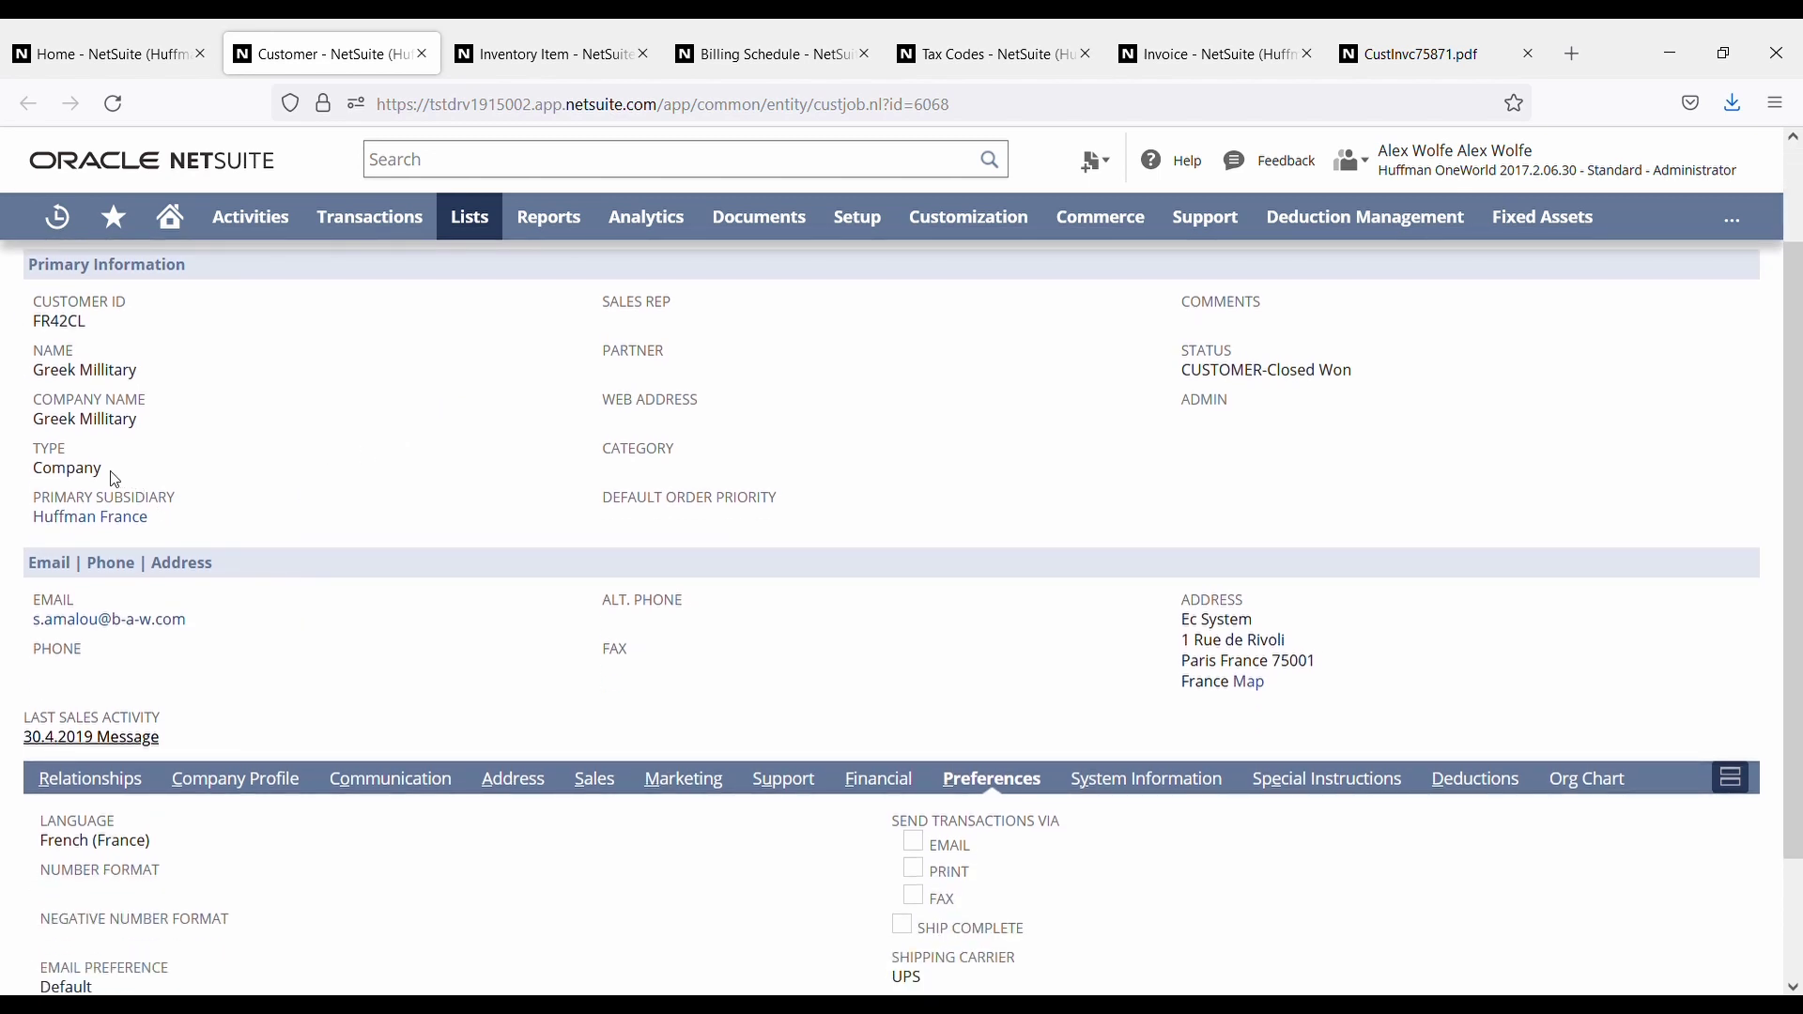
left_click_drag(110, 473, 47, 482)
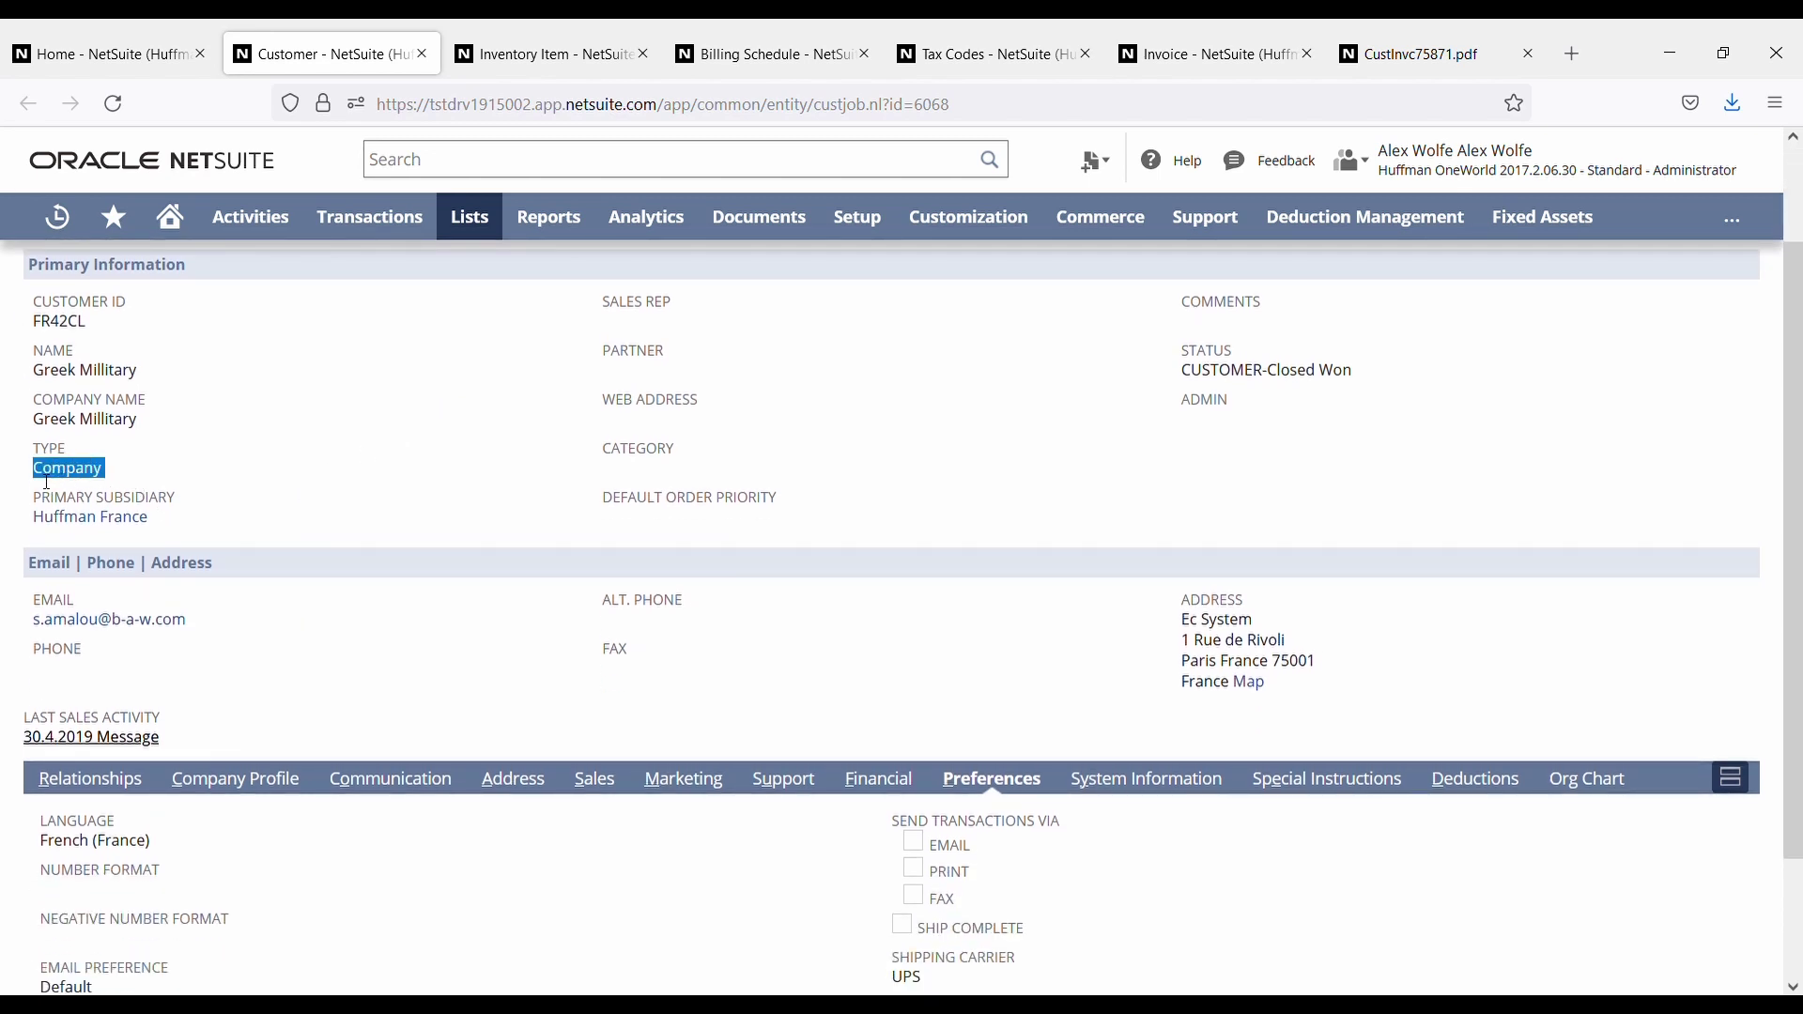
left_click(365, 480)
left_click_drag(192, 623, 45, 638)
left_click(434, 630)
scroll(351, 655, "down", 1)
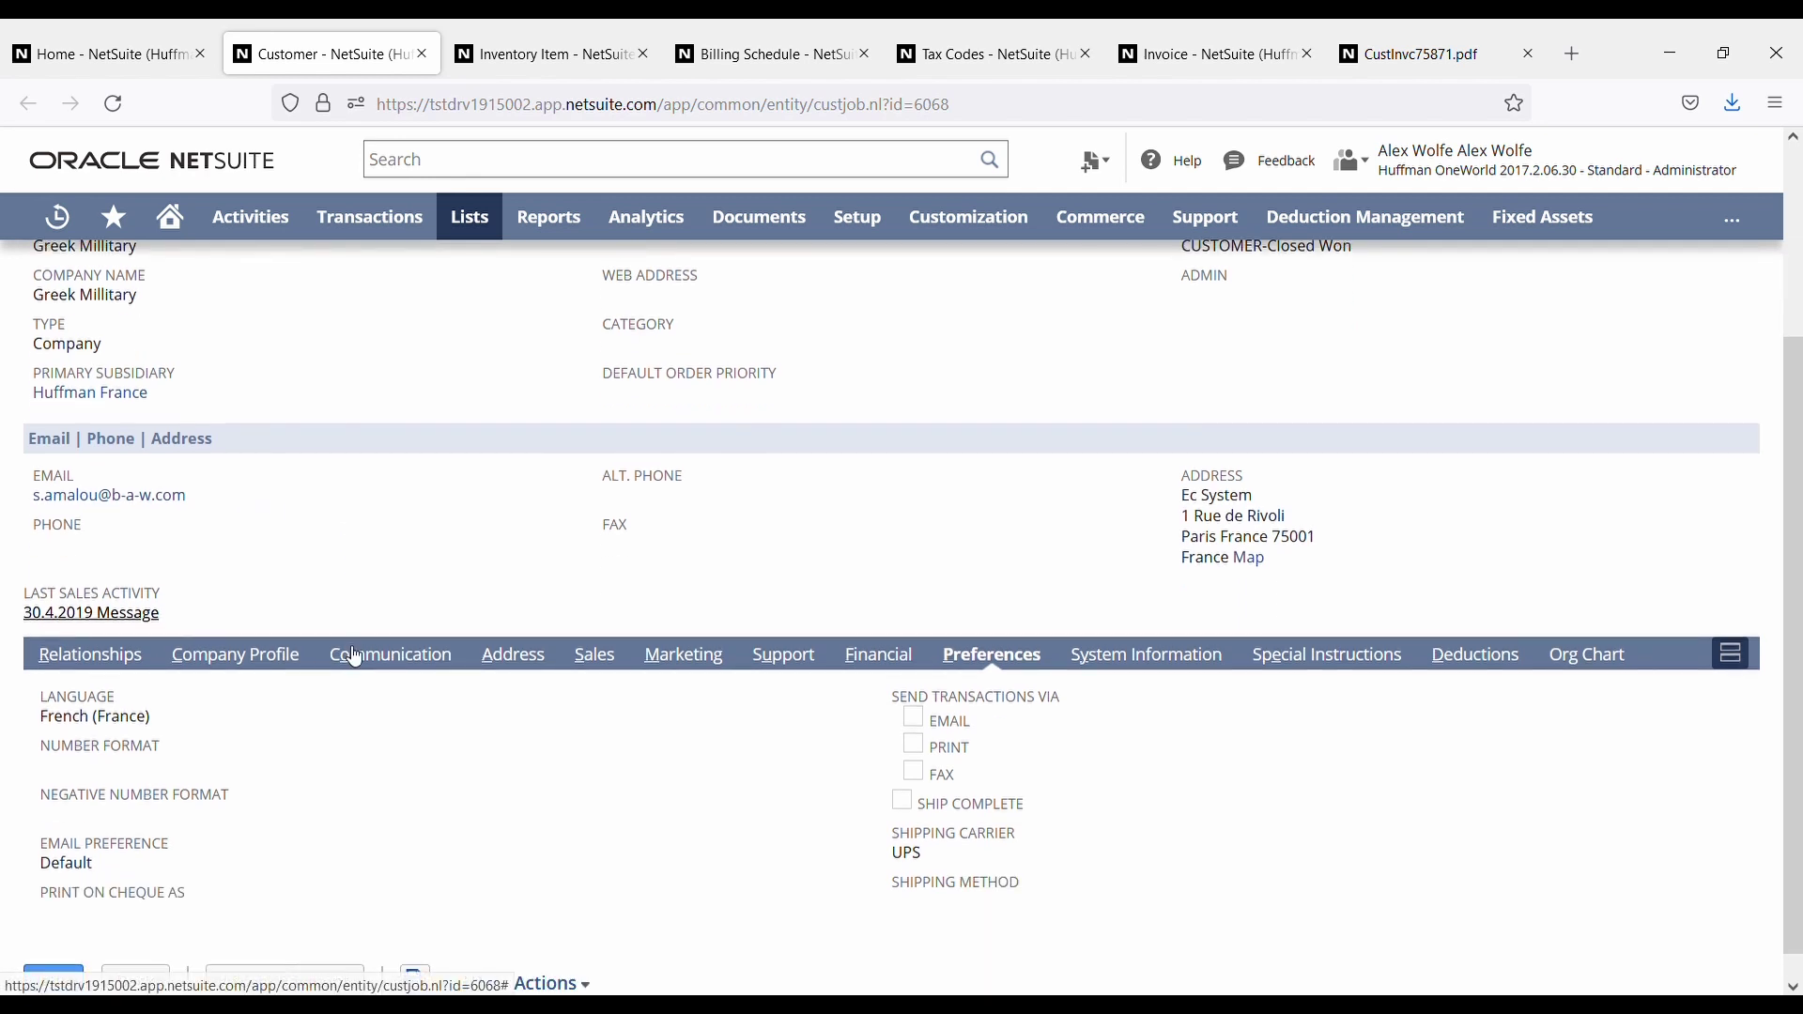
- Review the customer's contacts and e-mail, then its Livraison Ec System address
left_click(108, 656)
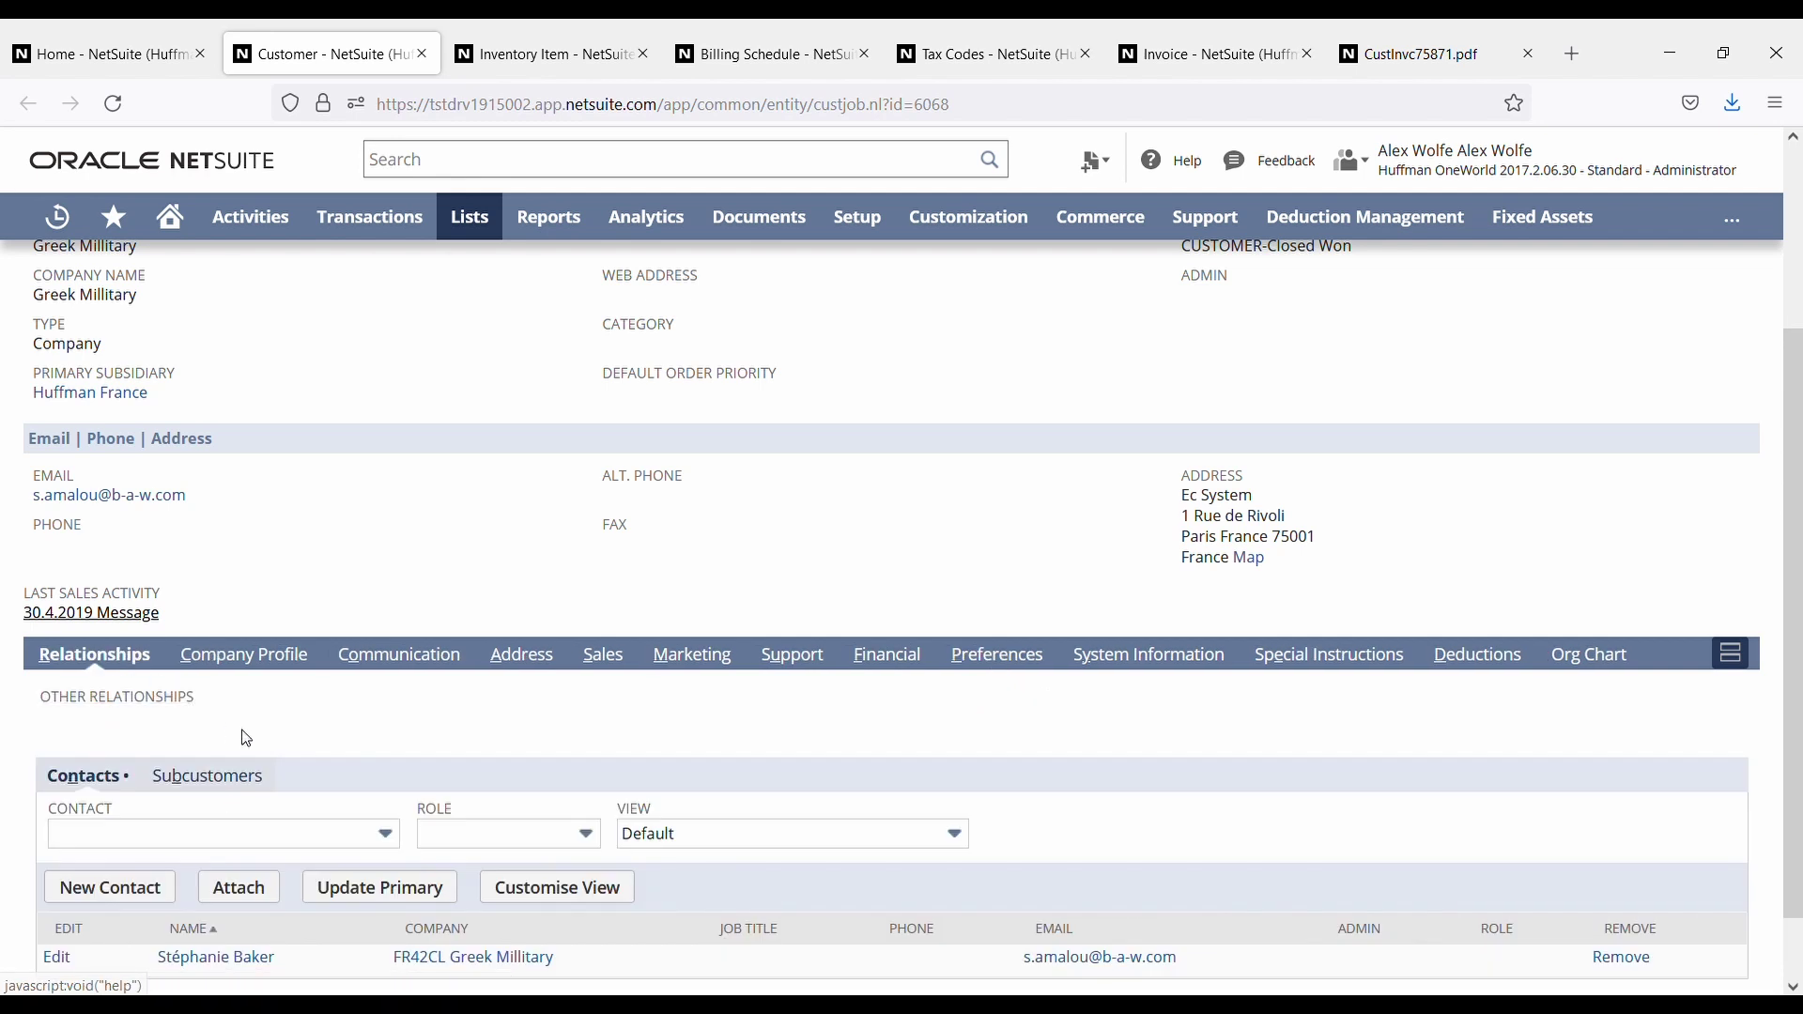
scroll(241, 737, "down", 1)
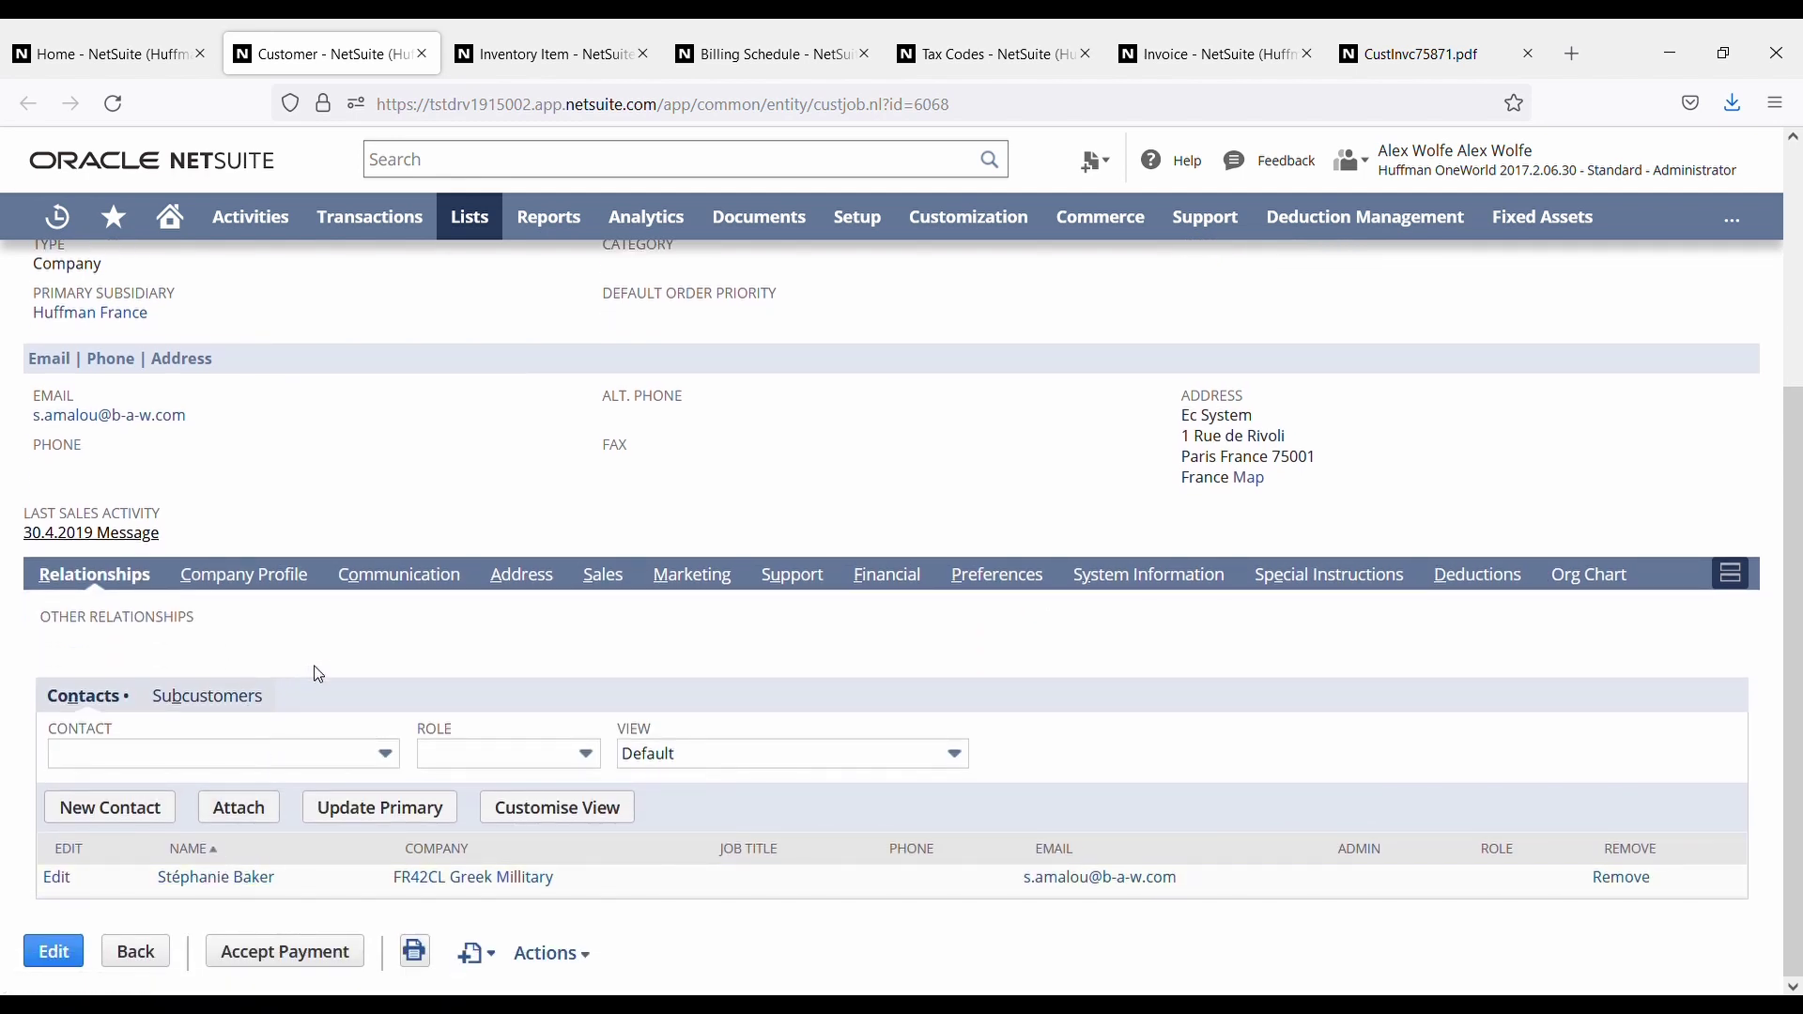
scroll(285, 668, "up", 1)
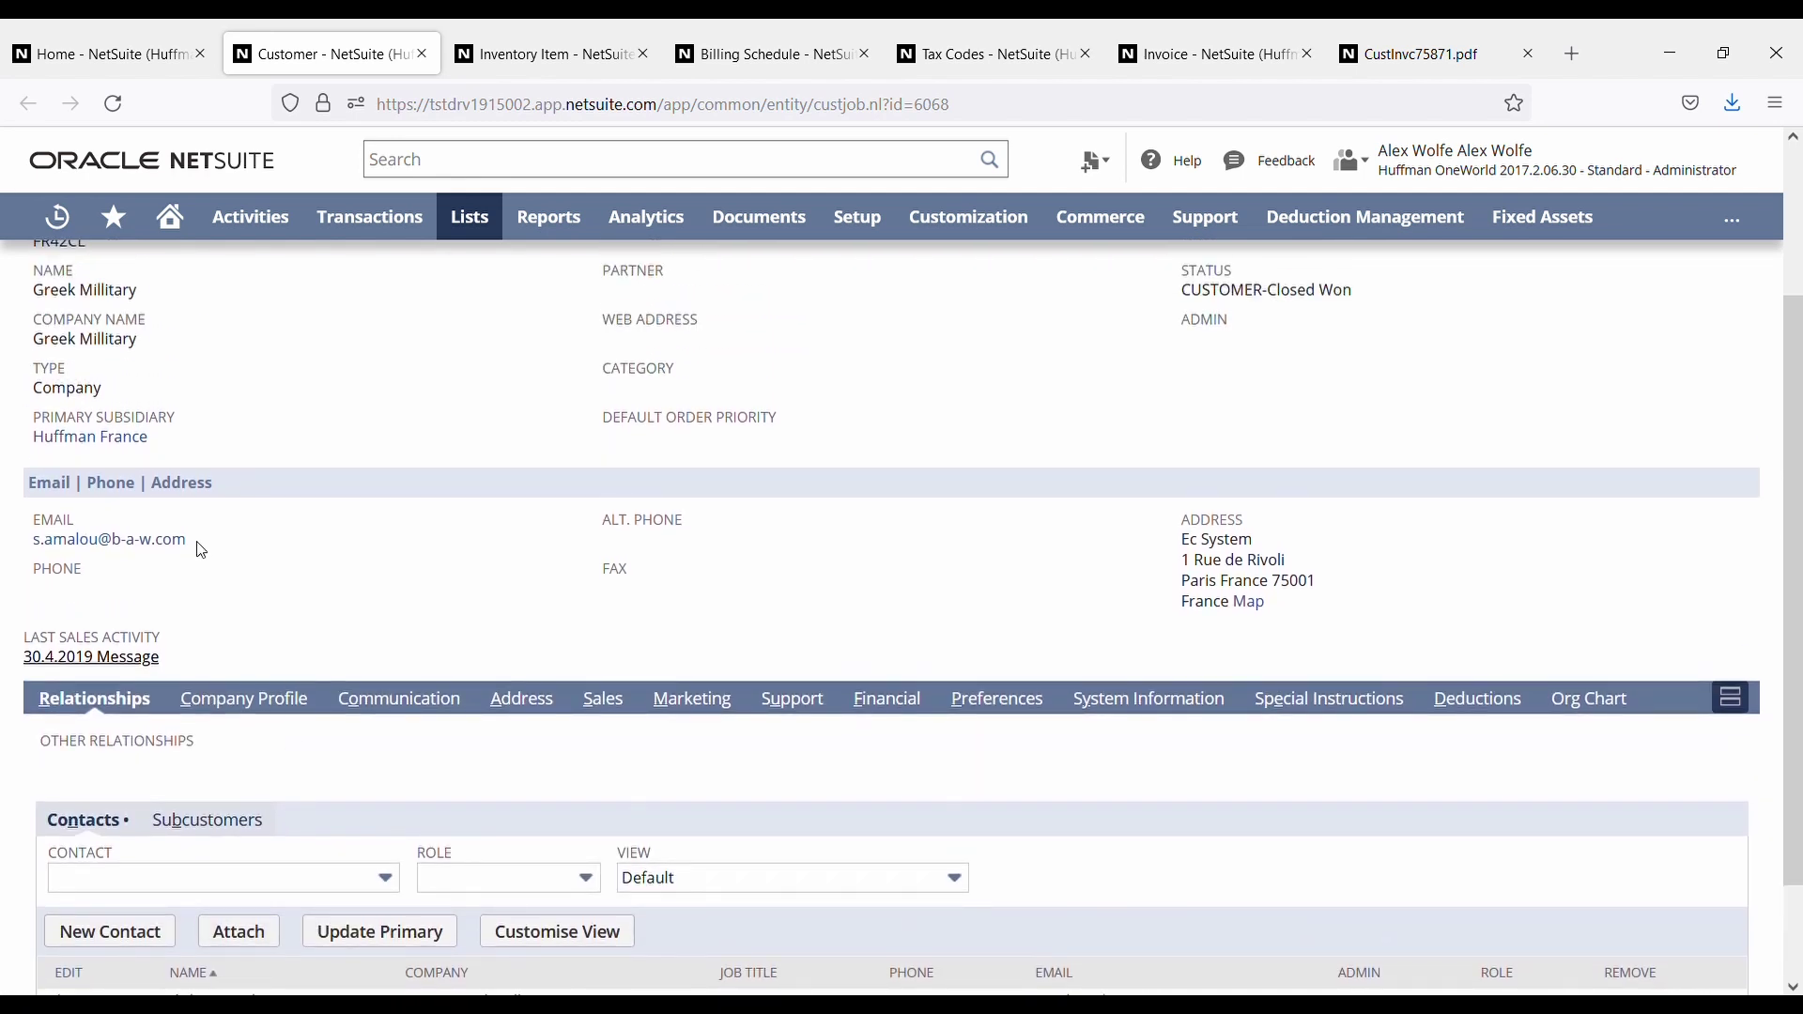
left_click_drag(188, 544, 45, 550)
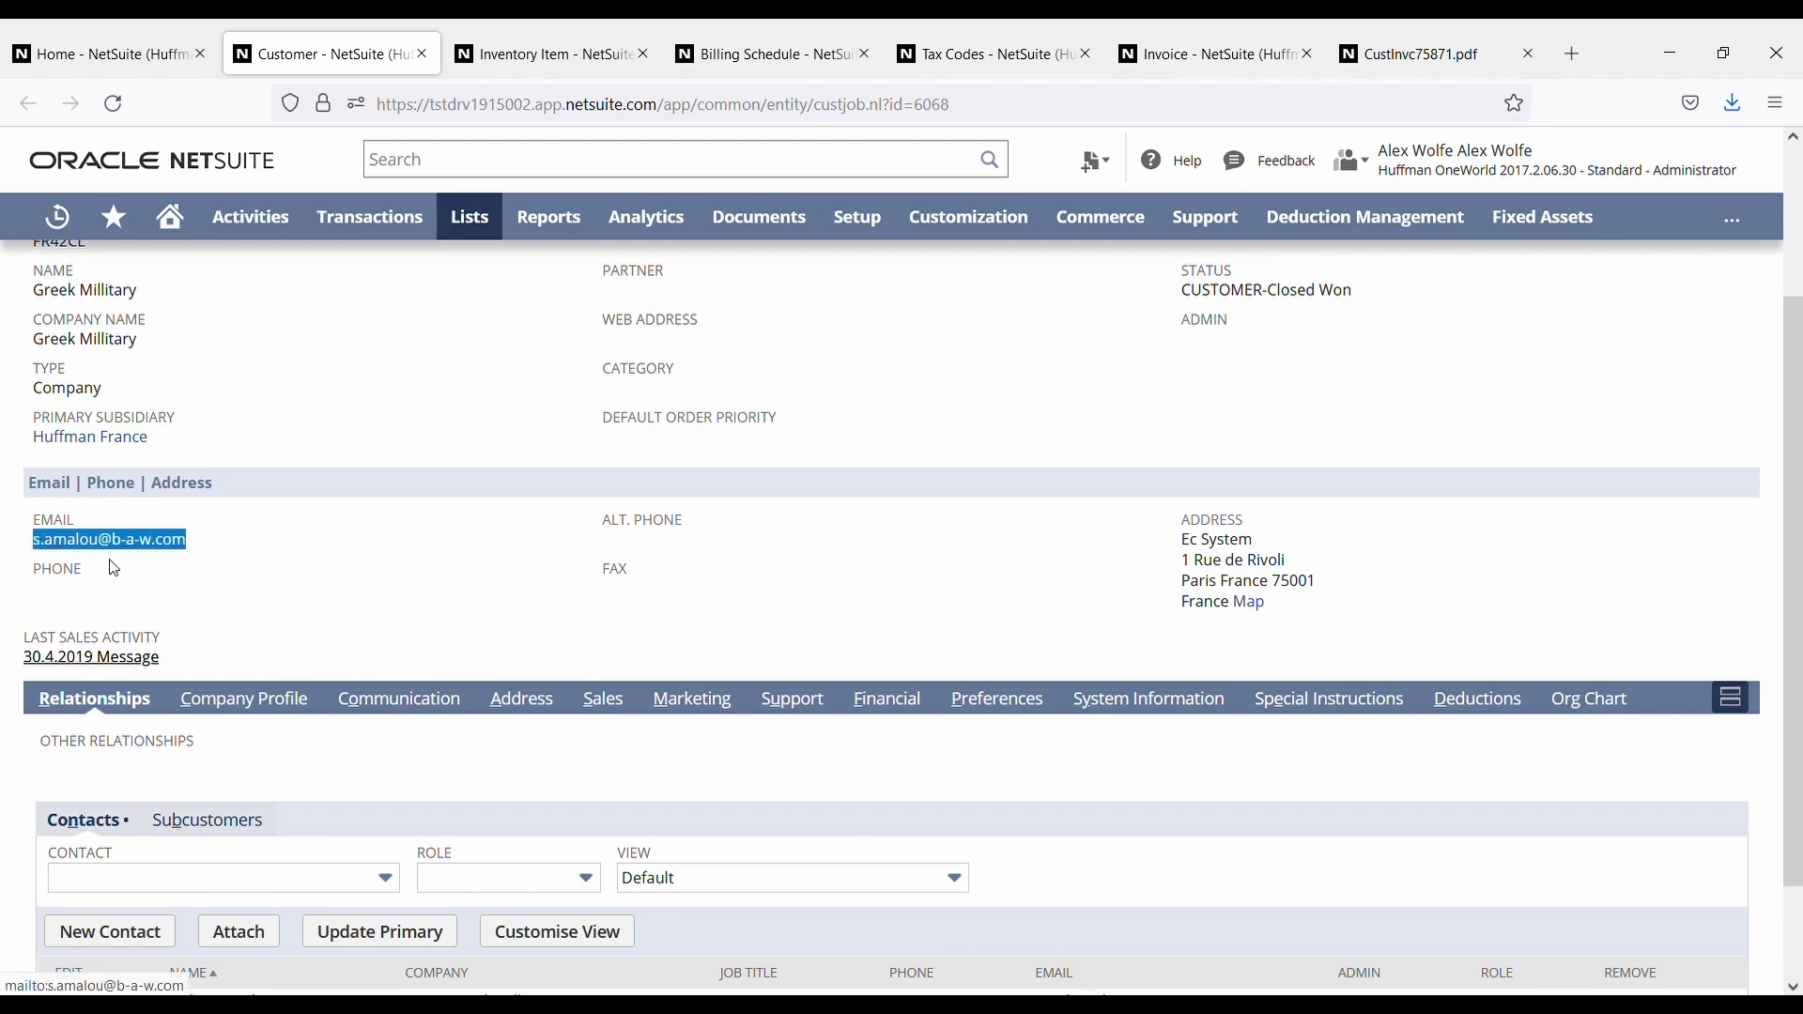
left_click(368, 566)
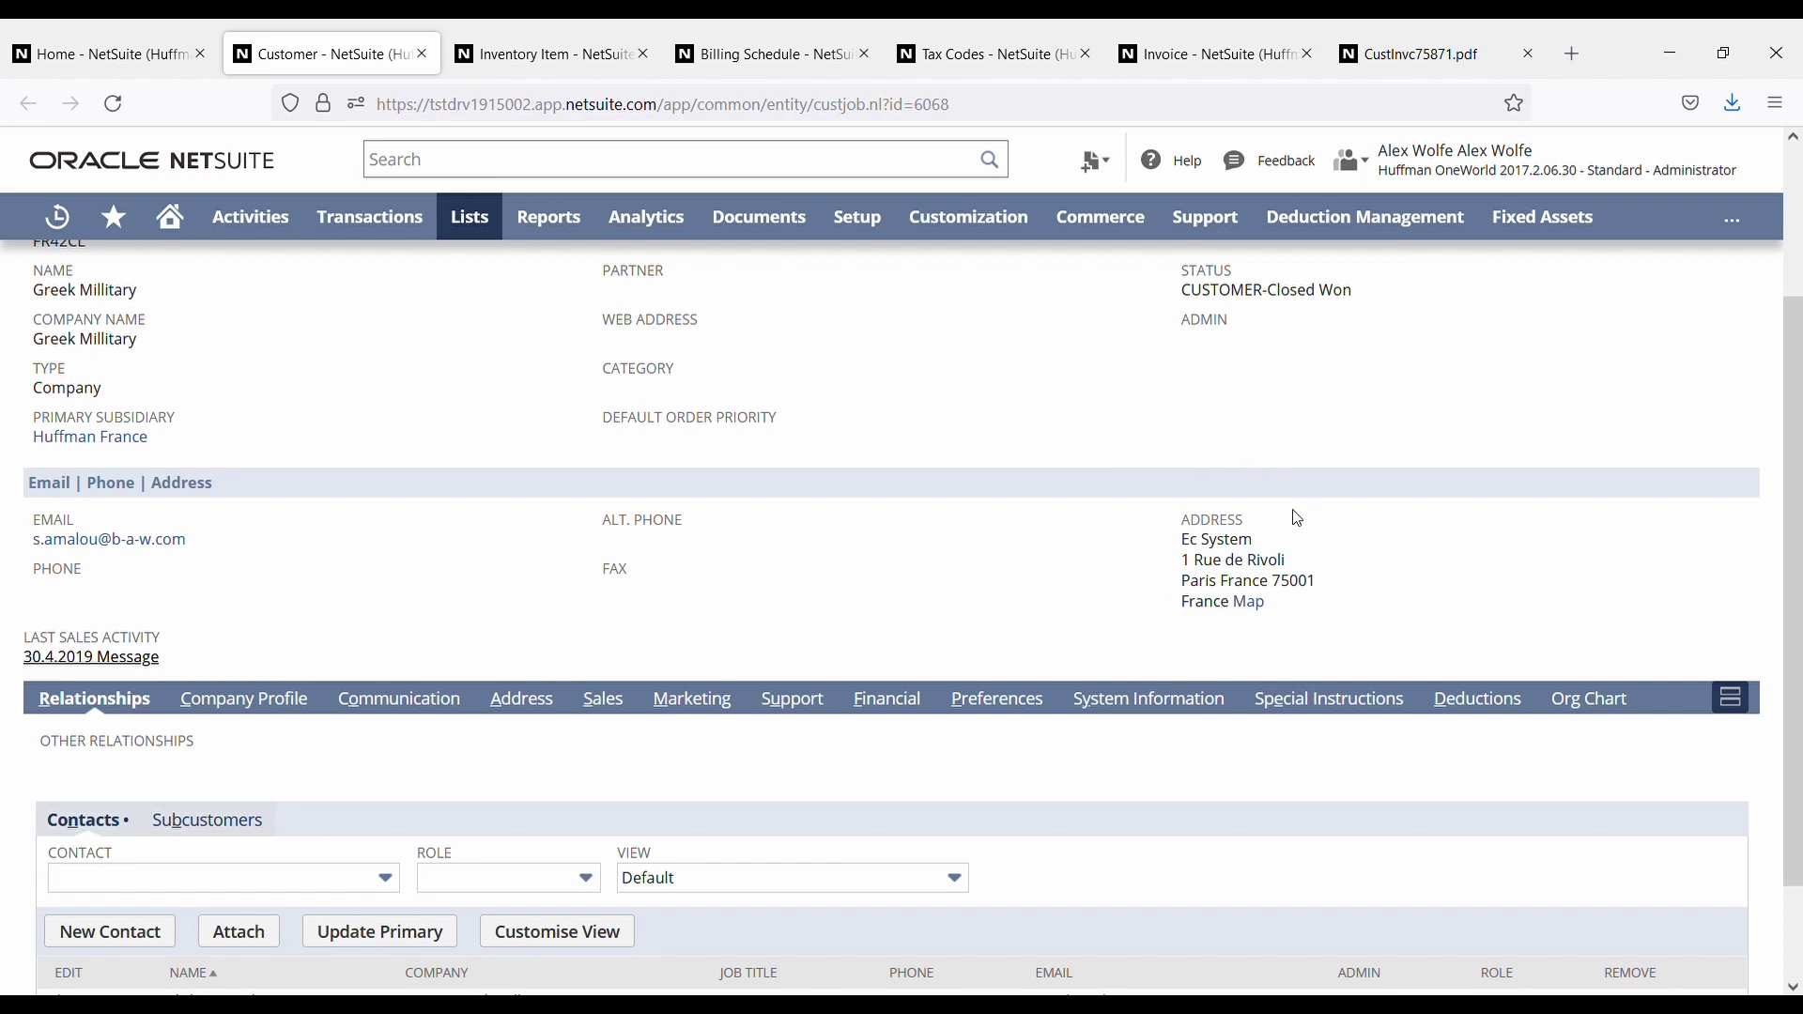
scroll(795, 638, "down", 2)
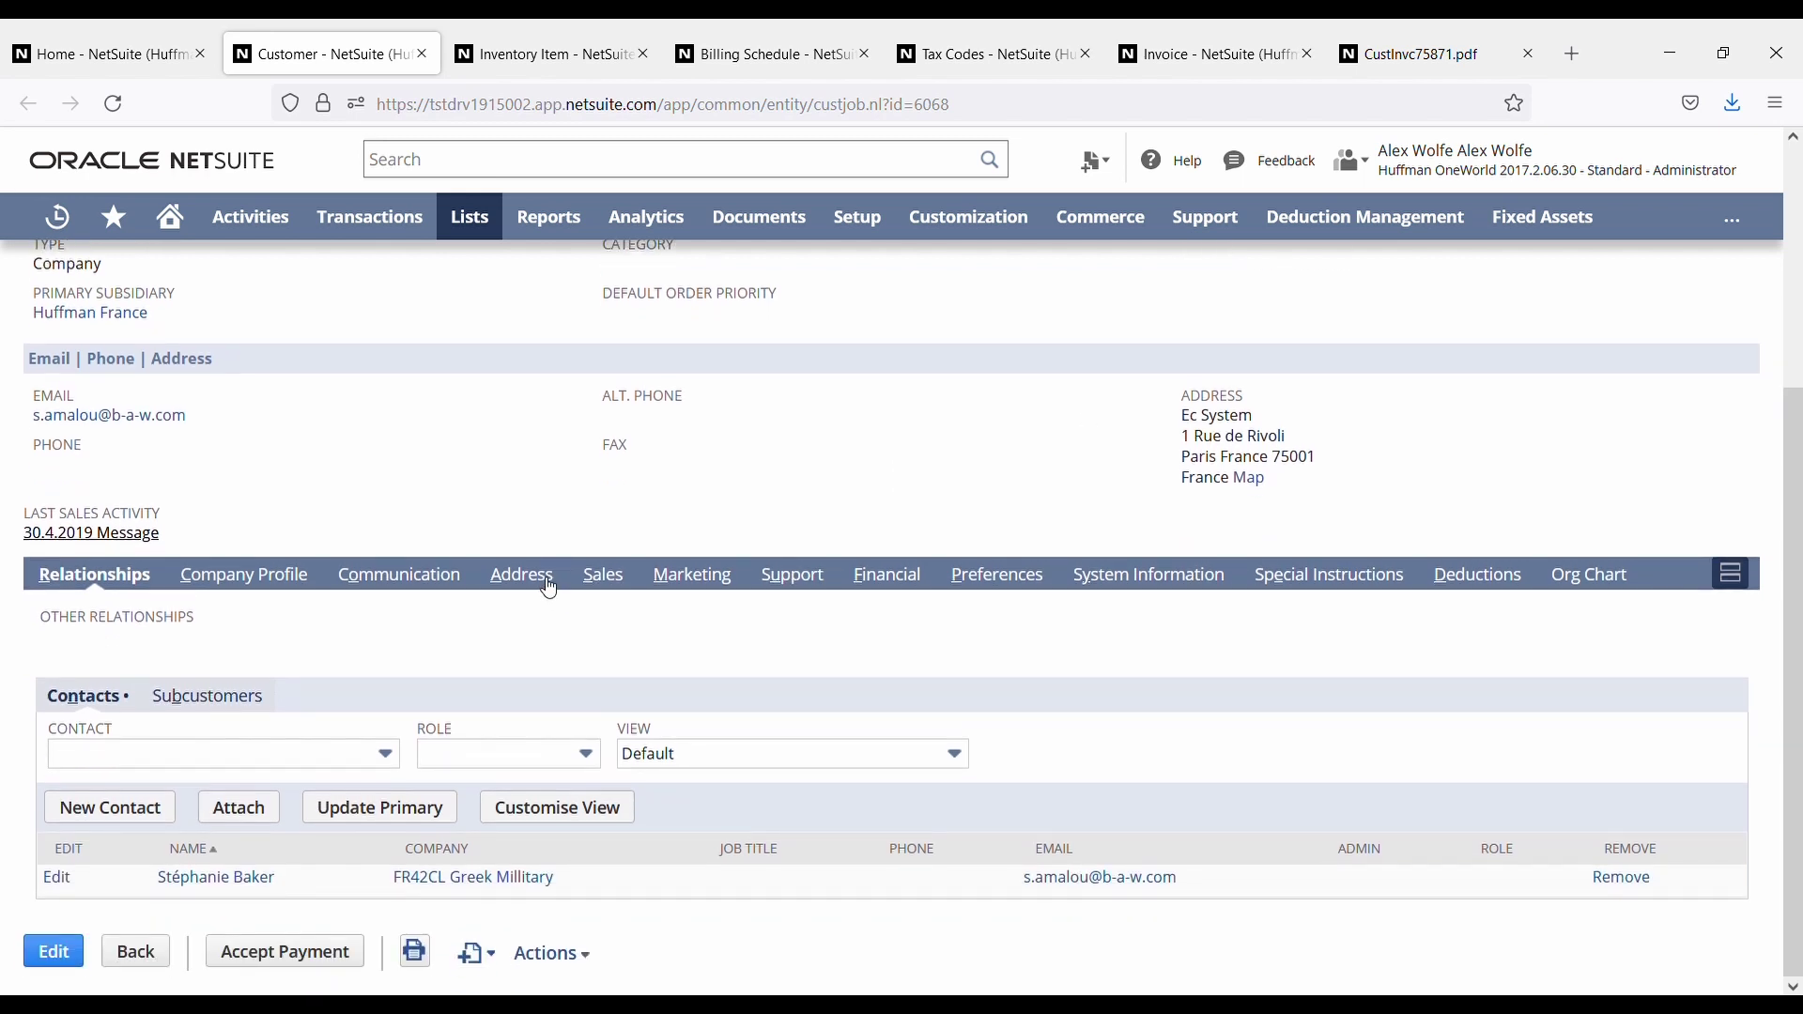
left_click(545, 581)
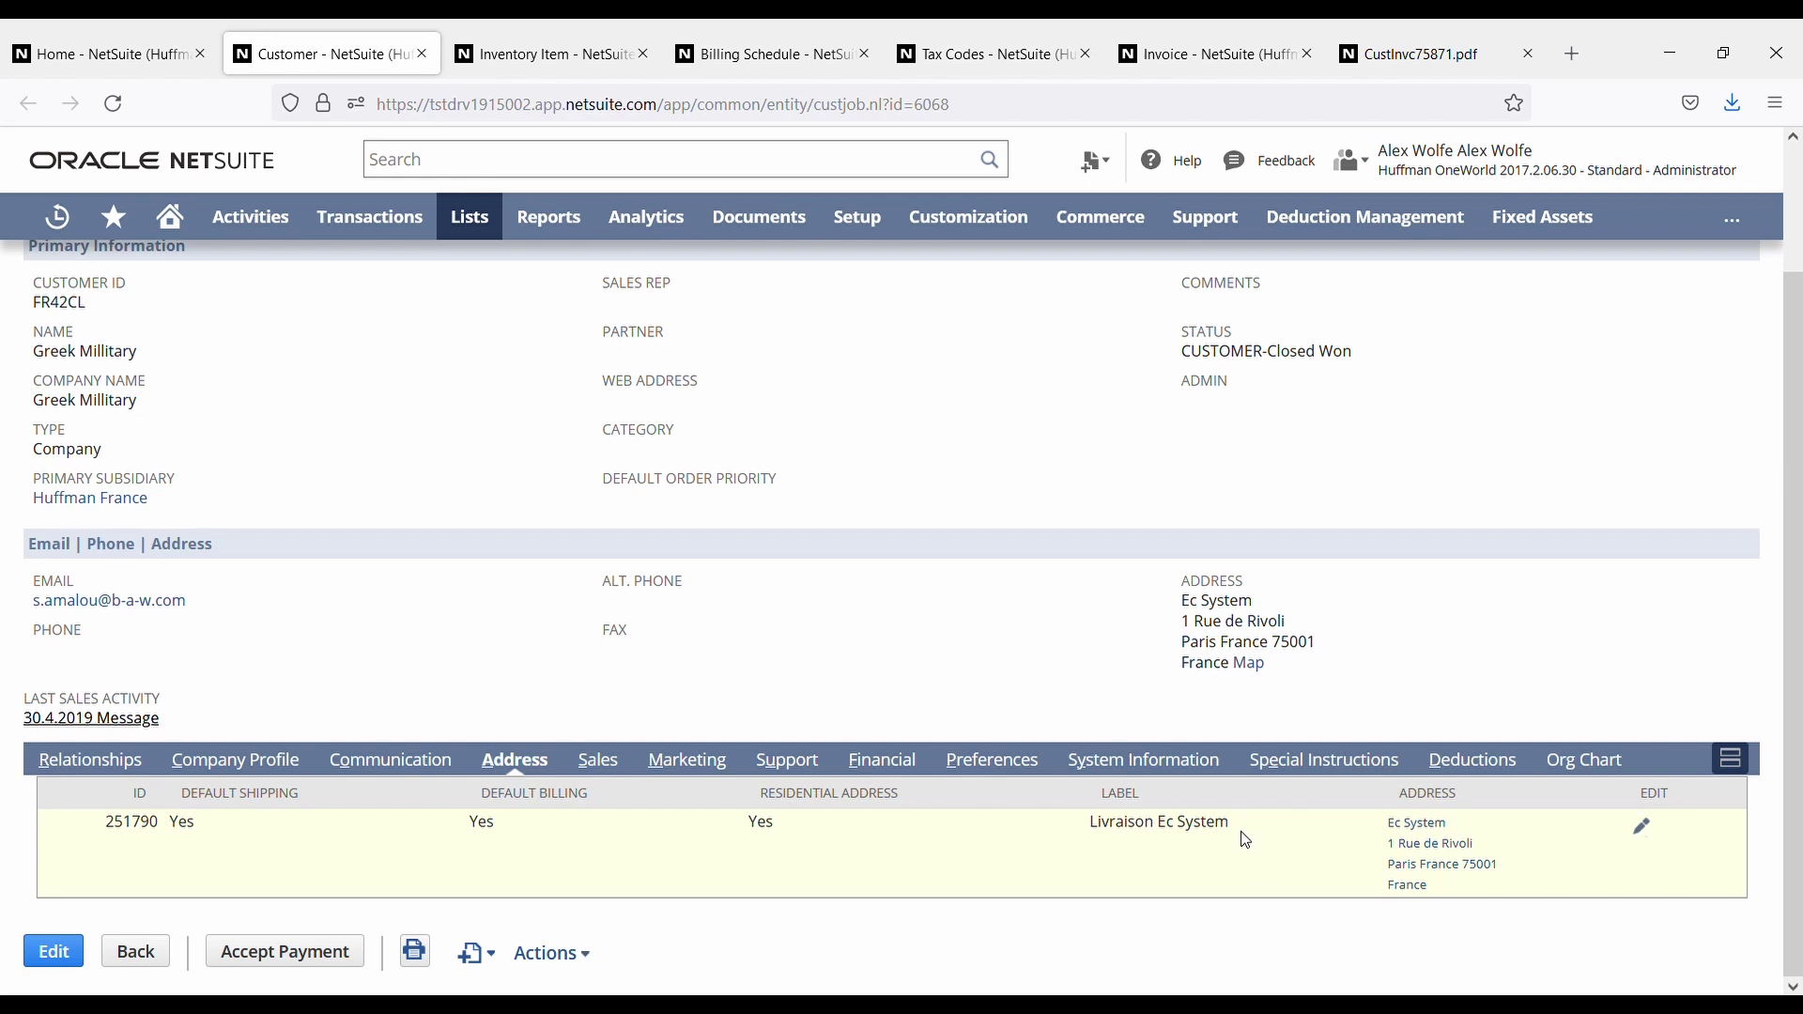
left_click(884, 770)
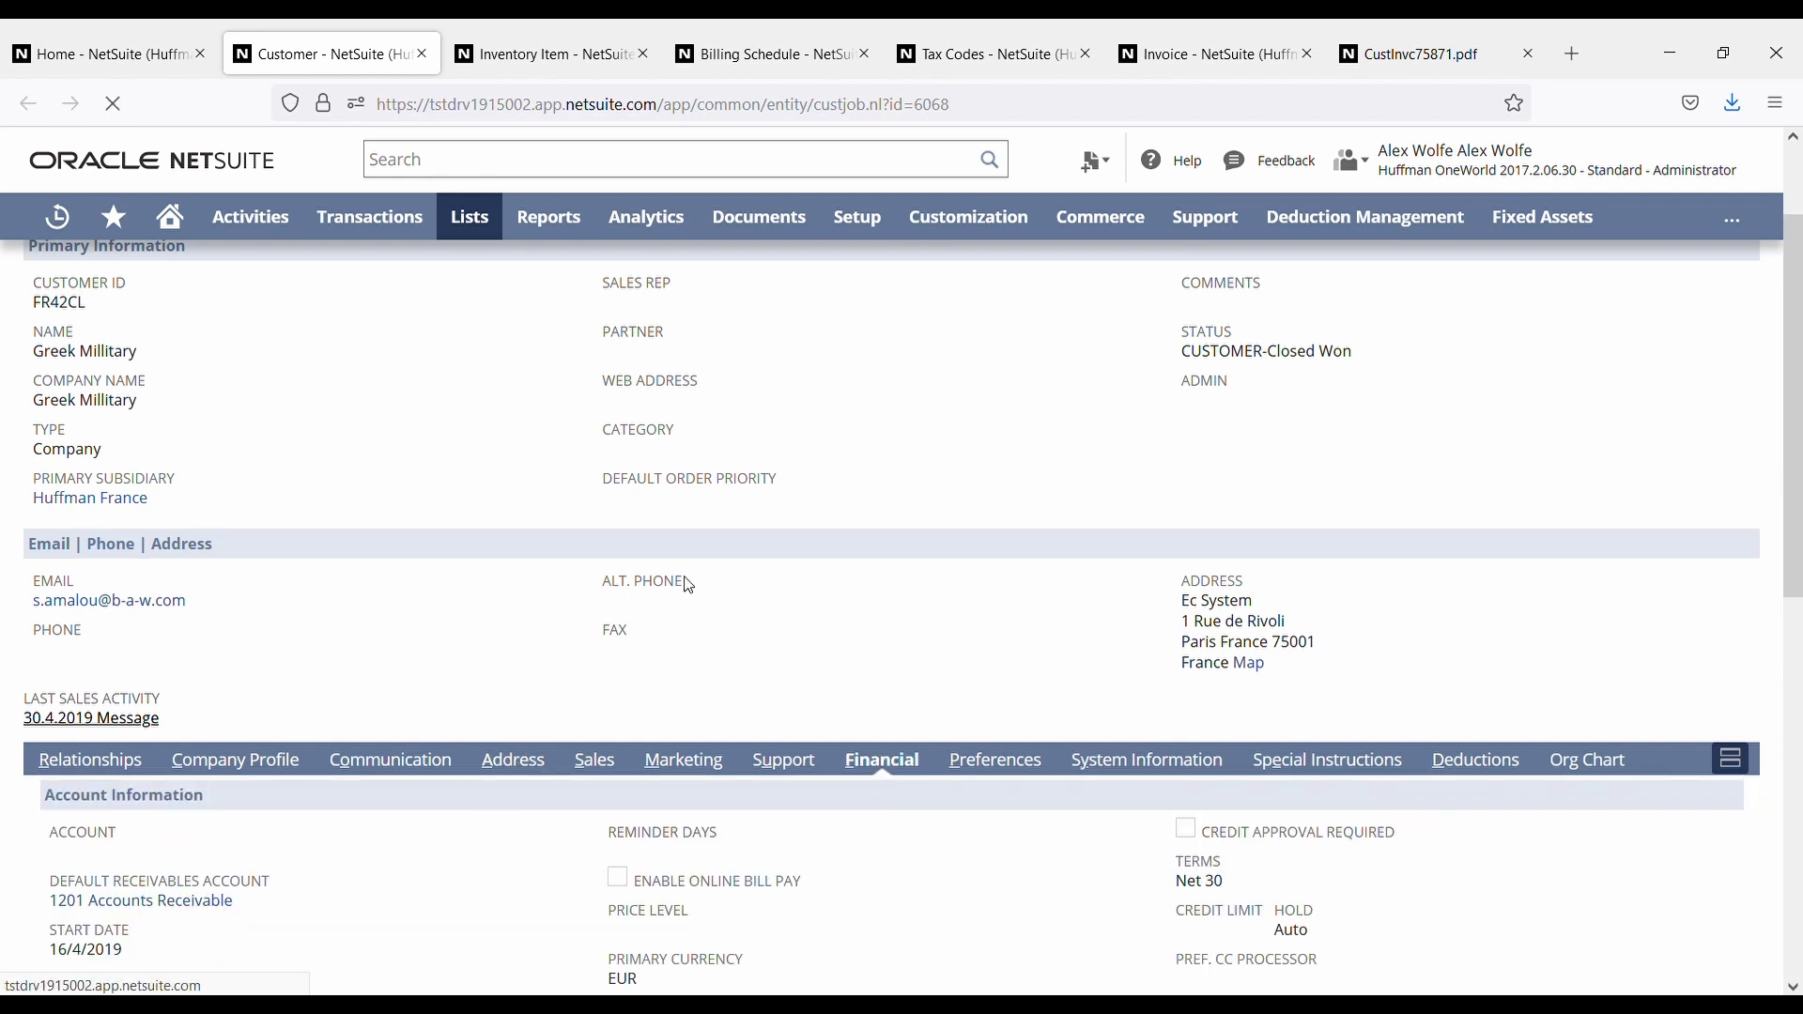
scroll(695, 582, "down", 3)
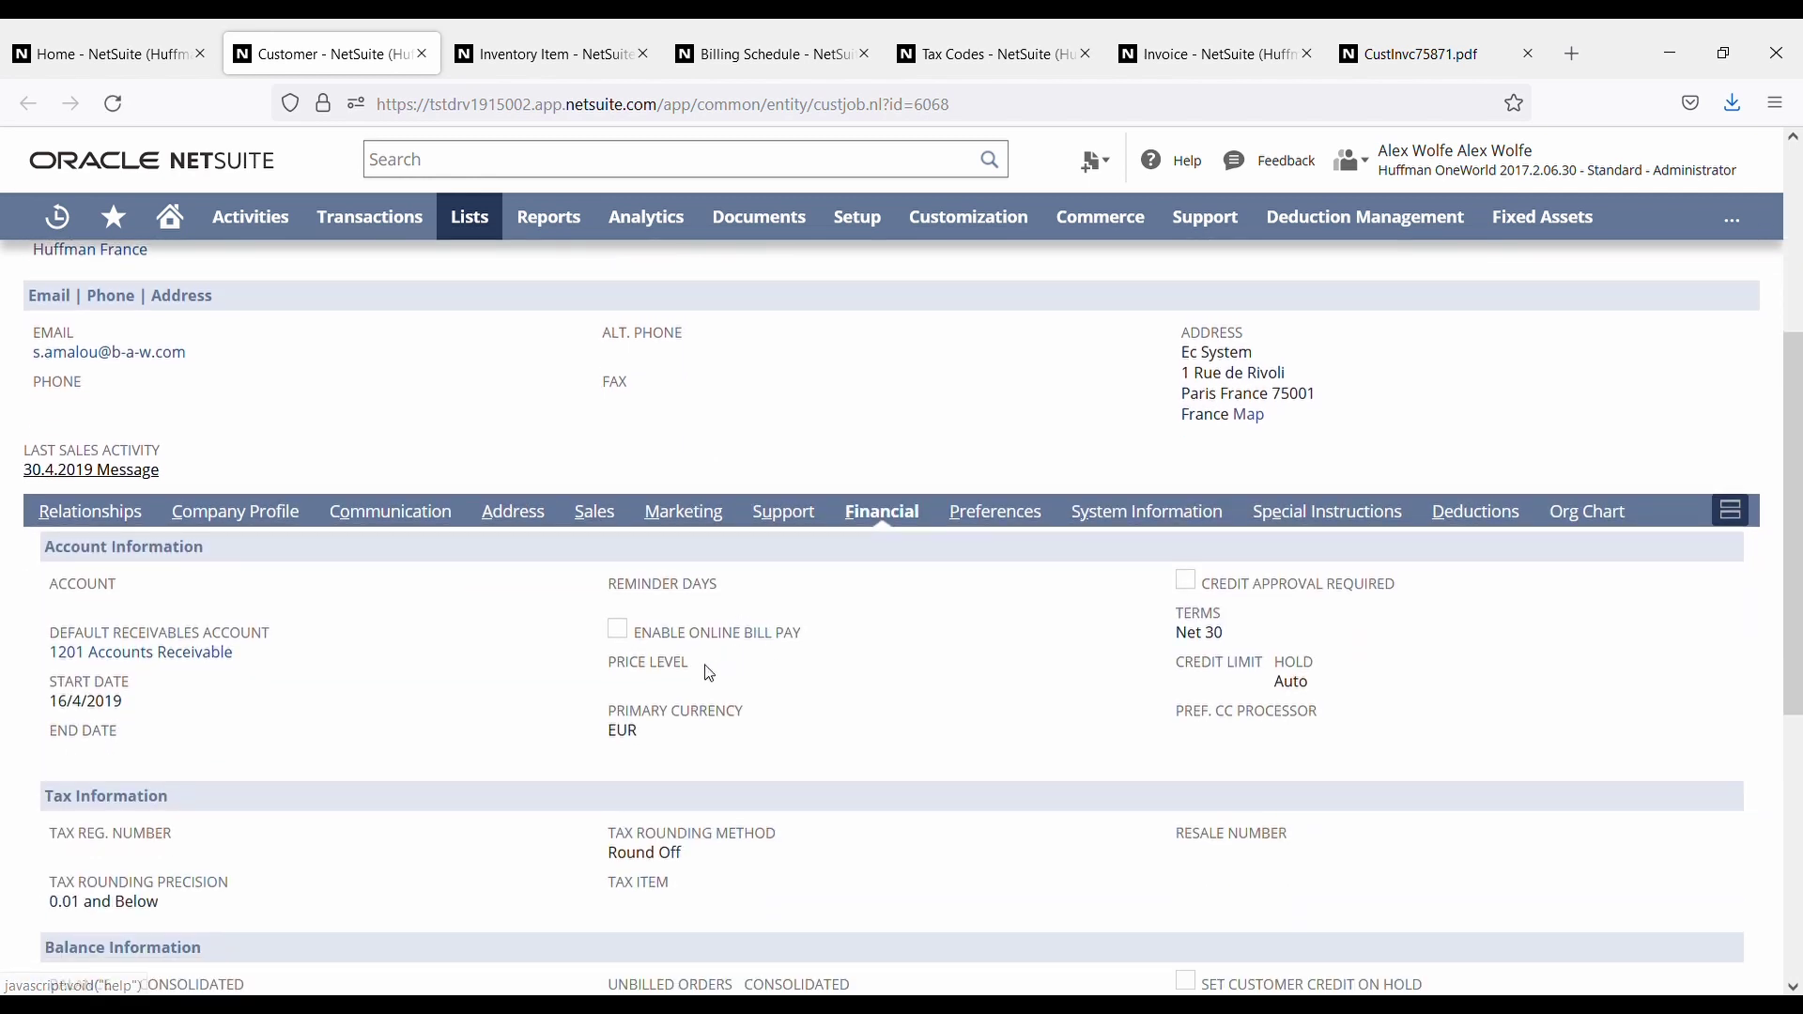
triple_click(625, 663)
left_click_drag(838, 688, 1256, 674)
double_click(1186, 618)
left_click(1257, 674)
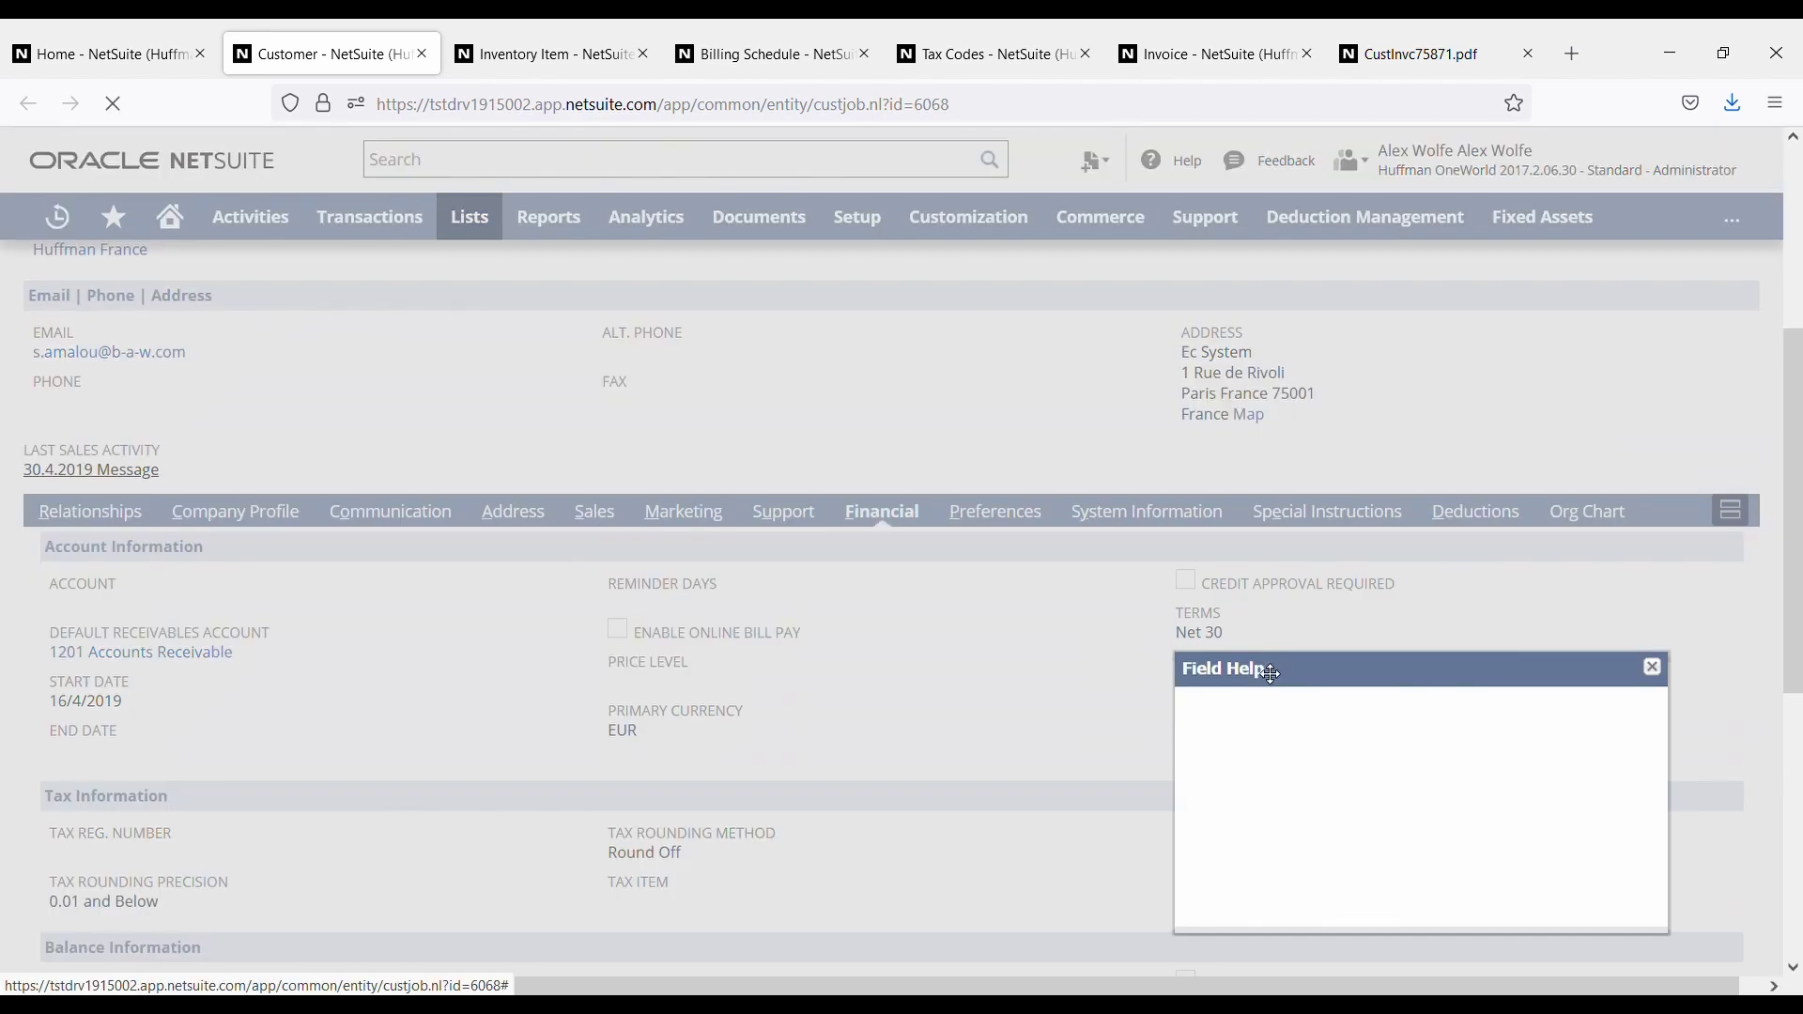
left_click(1660, 669)
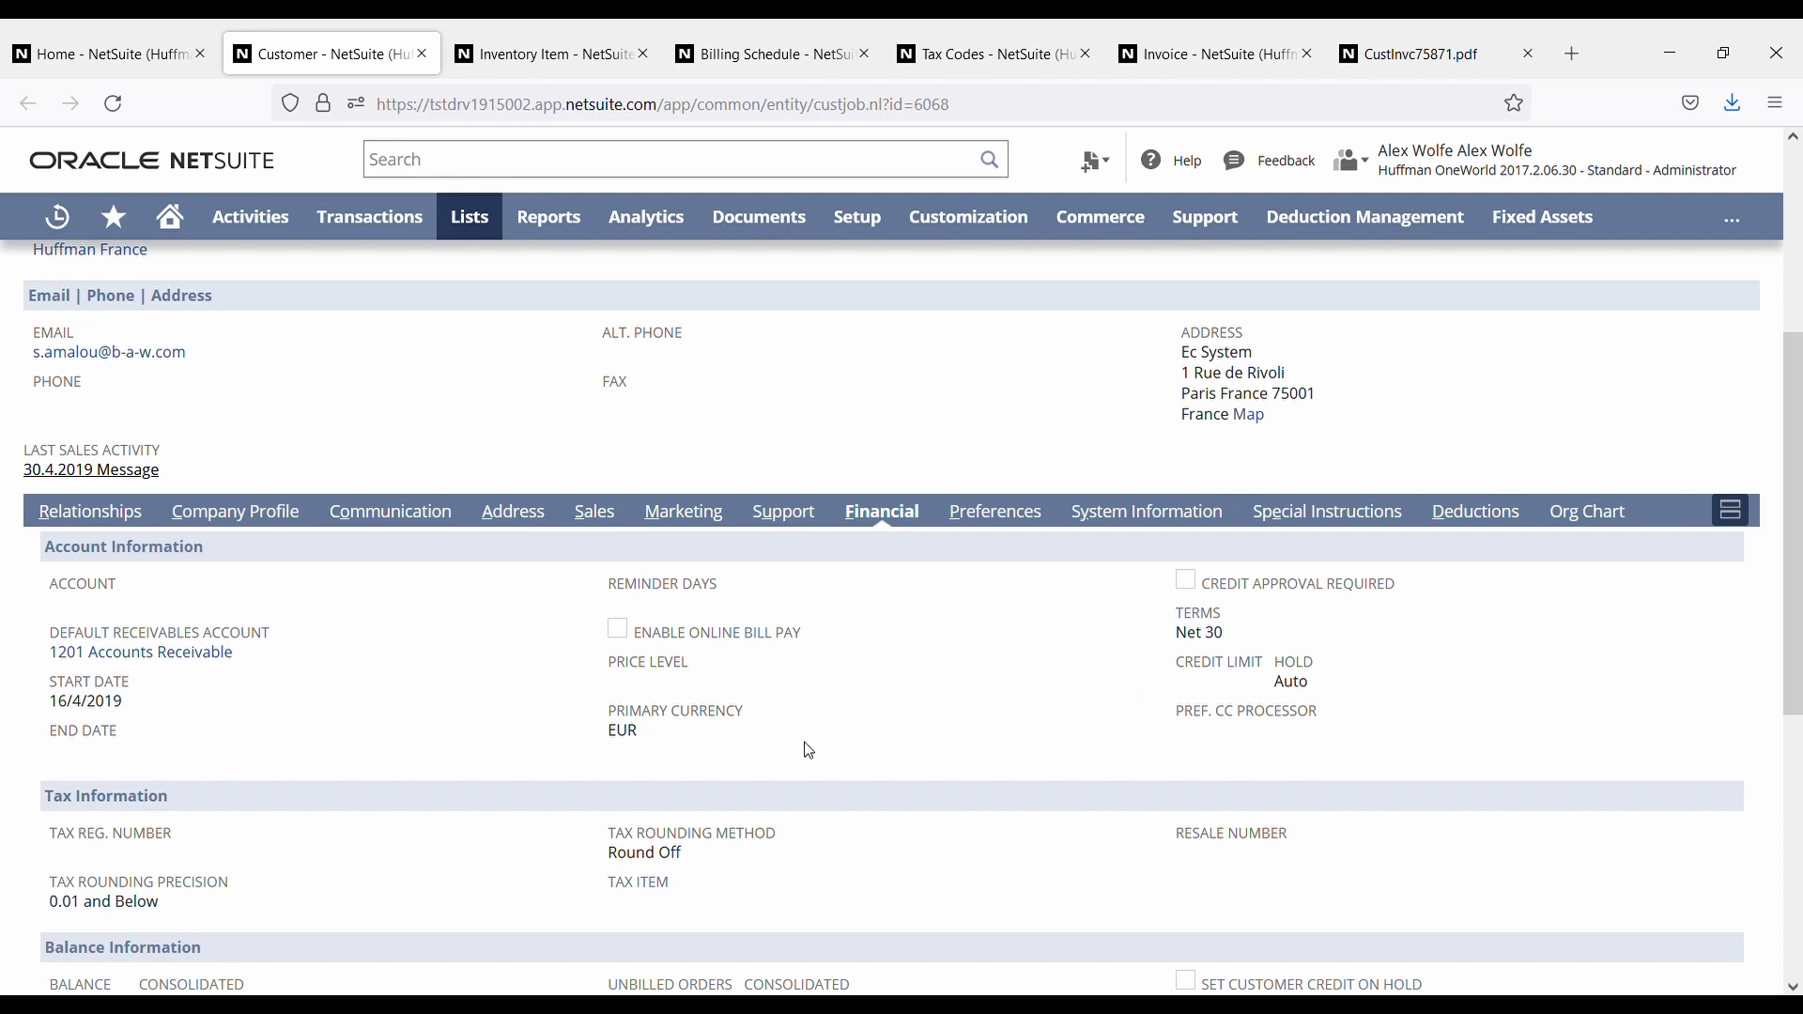
double_click(622, 732)
left_click(759, 756)
scroll(655, 743, "down", 3)
left_click_drag(272, 539, 52, 540)
left_click(357, 601)
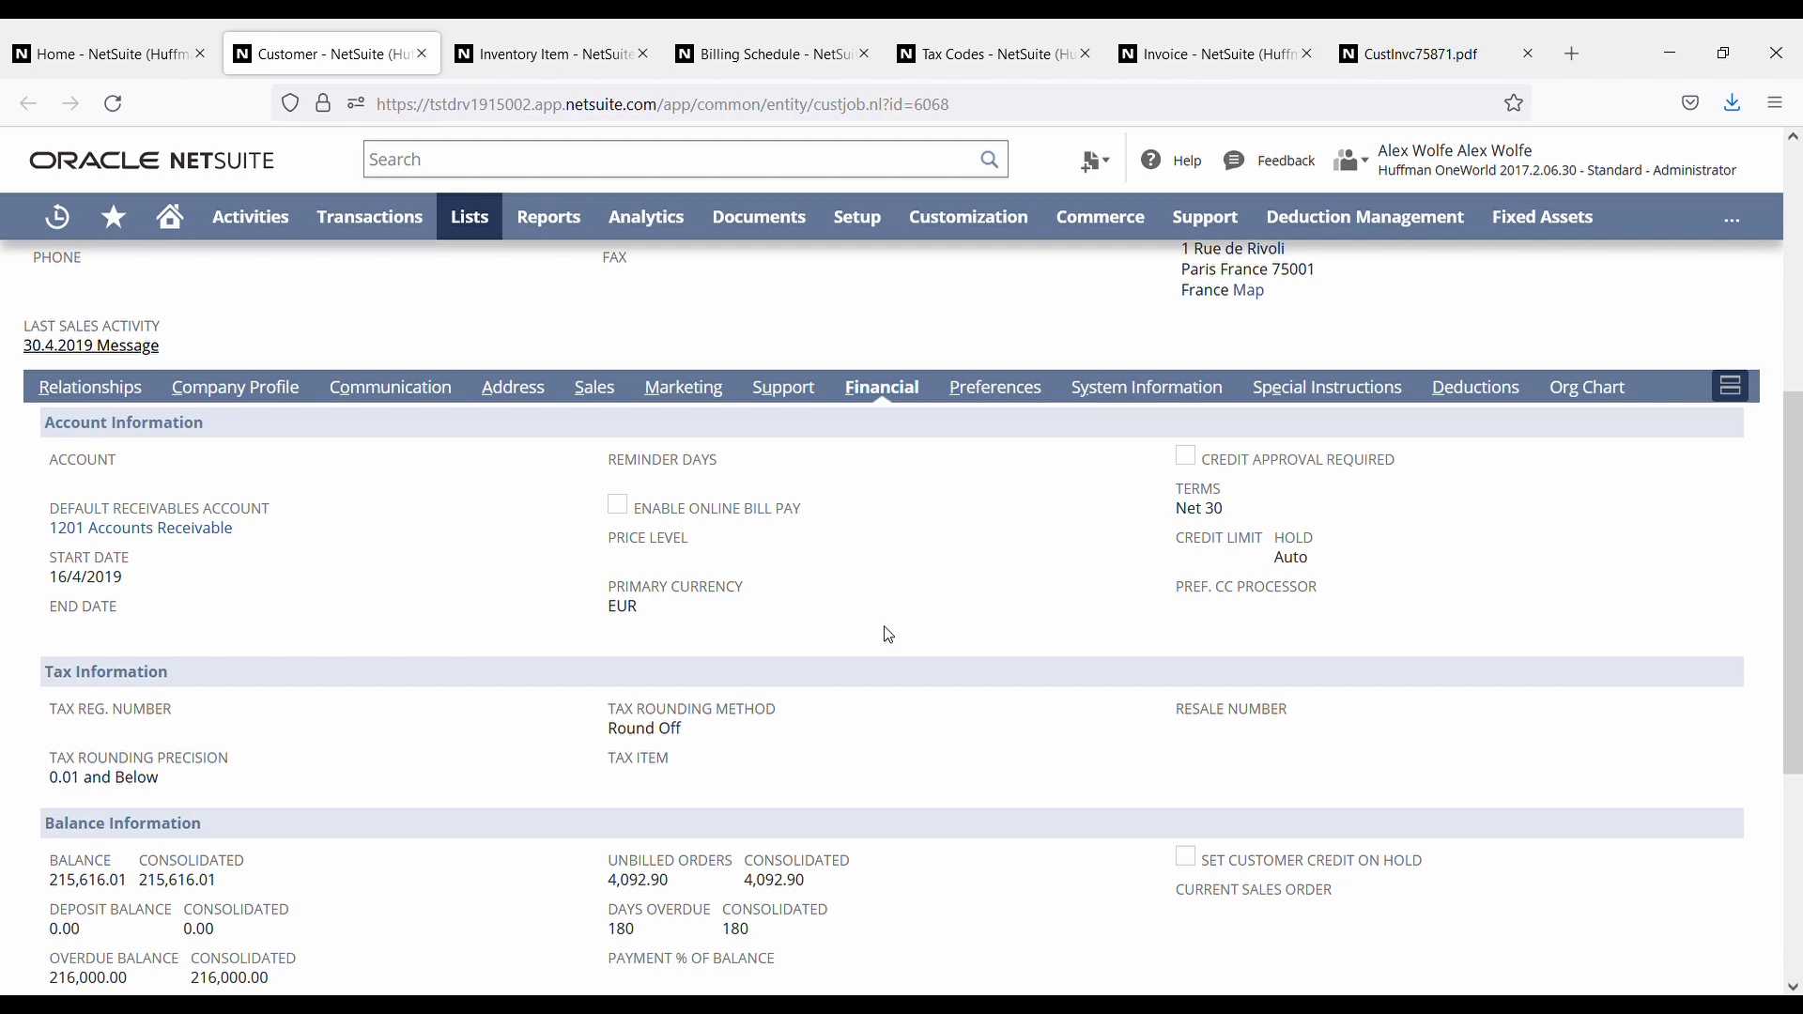
scroll(892, 635, "down", 2)
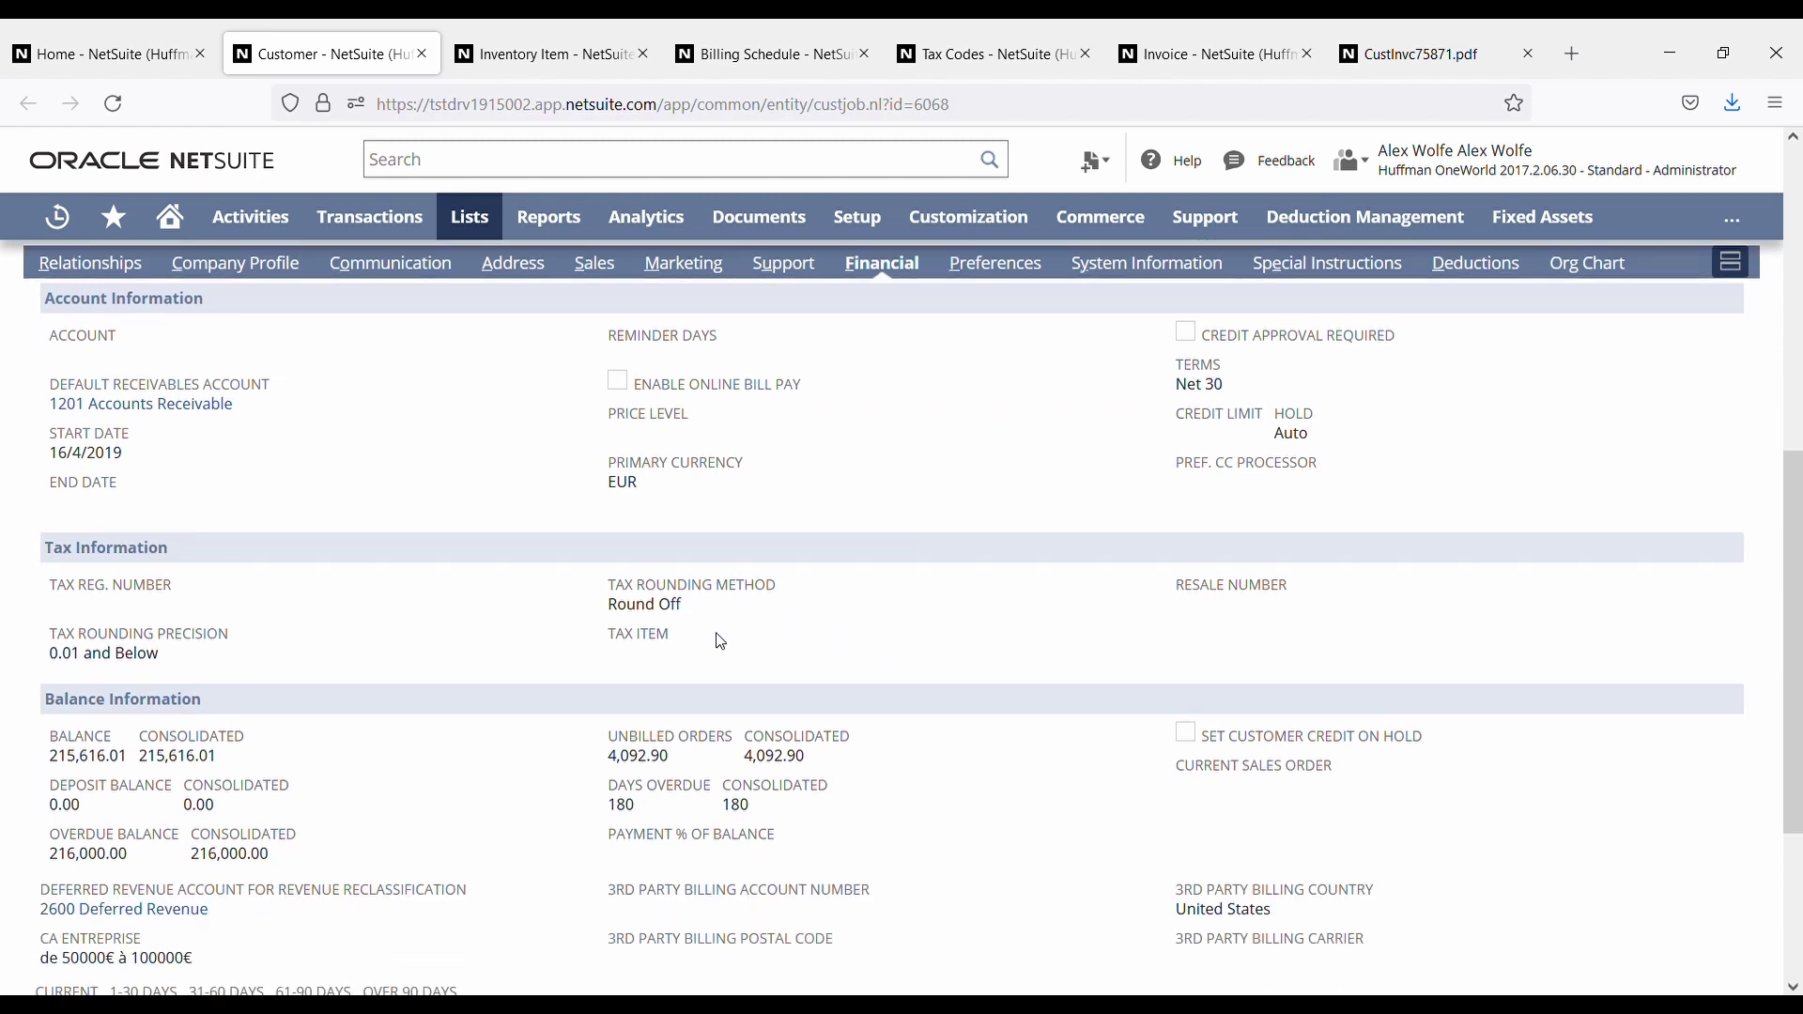
left_click_drag(674, 638, 609, 648)
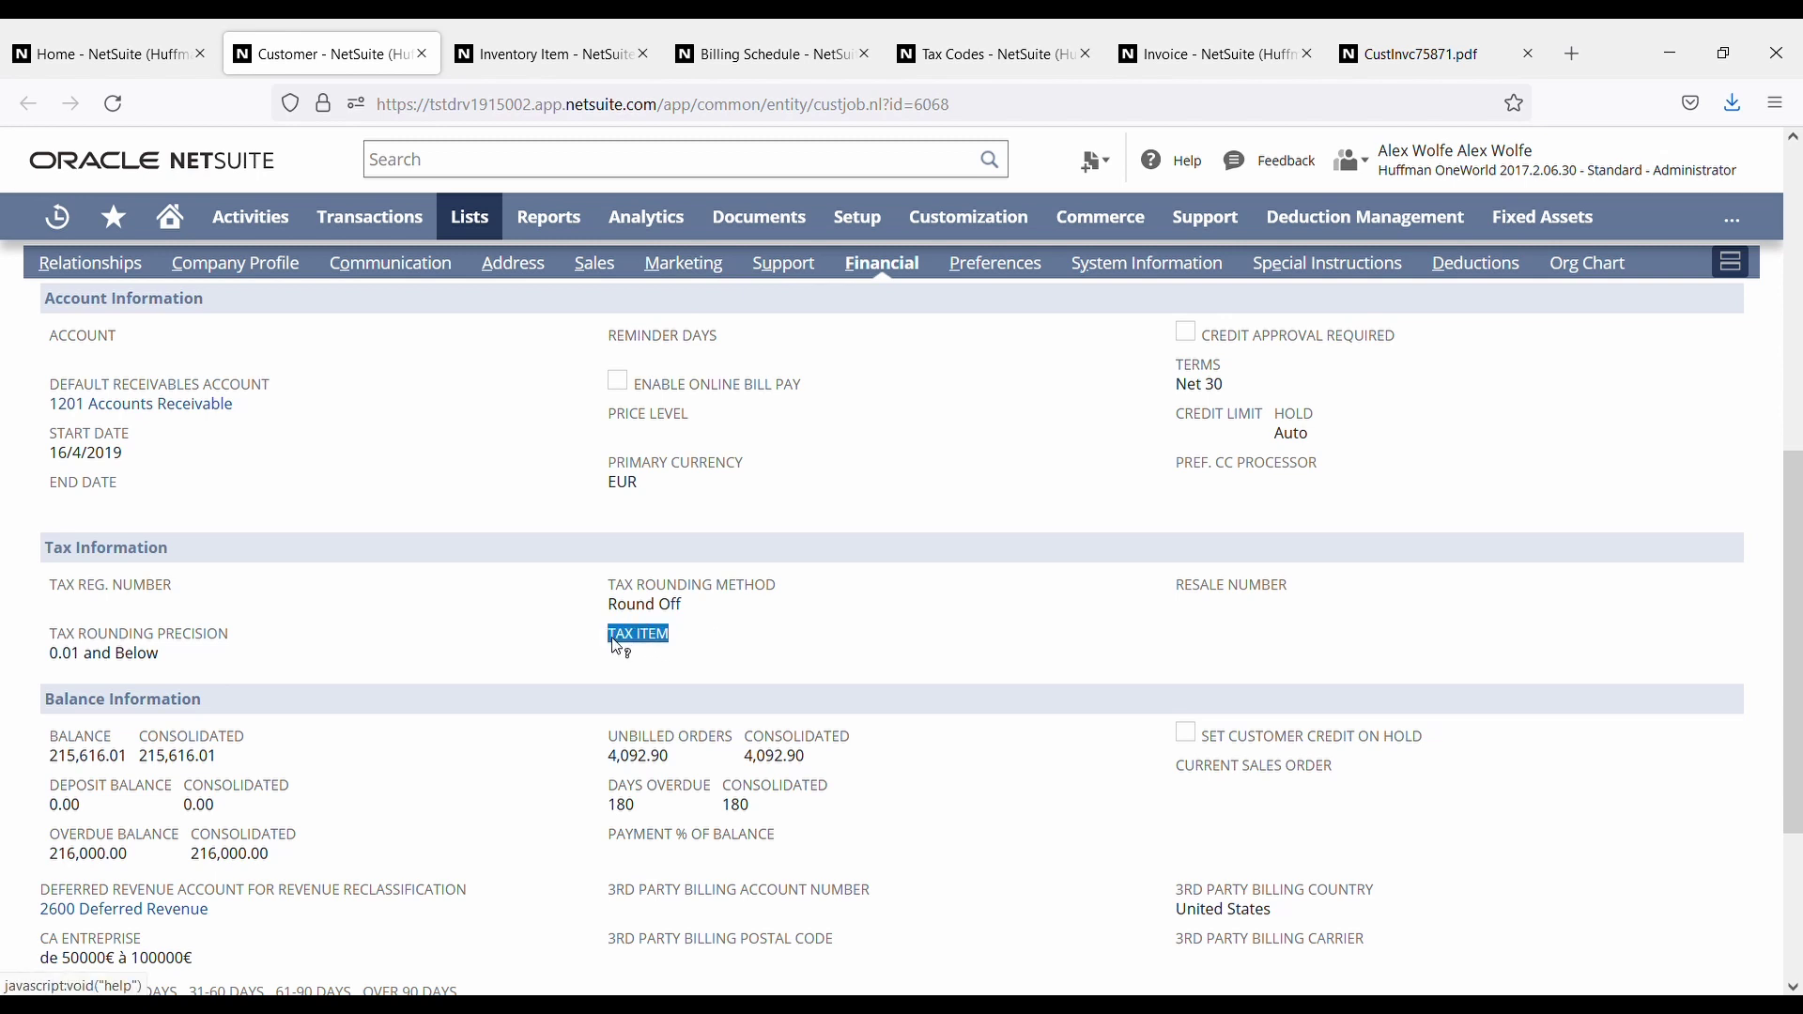
left_click(784, 664)
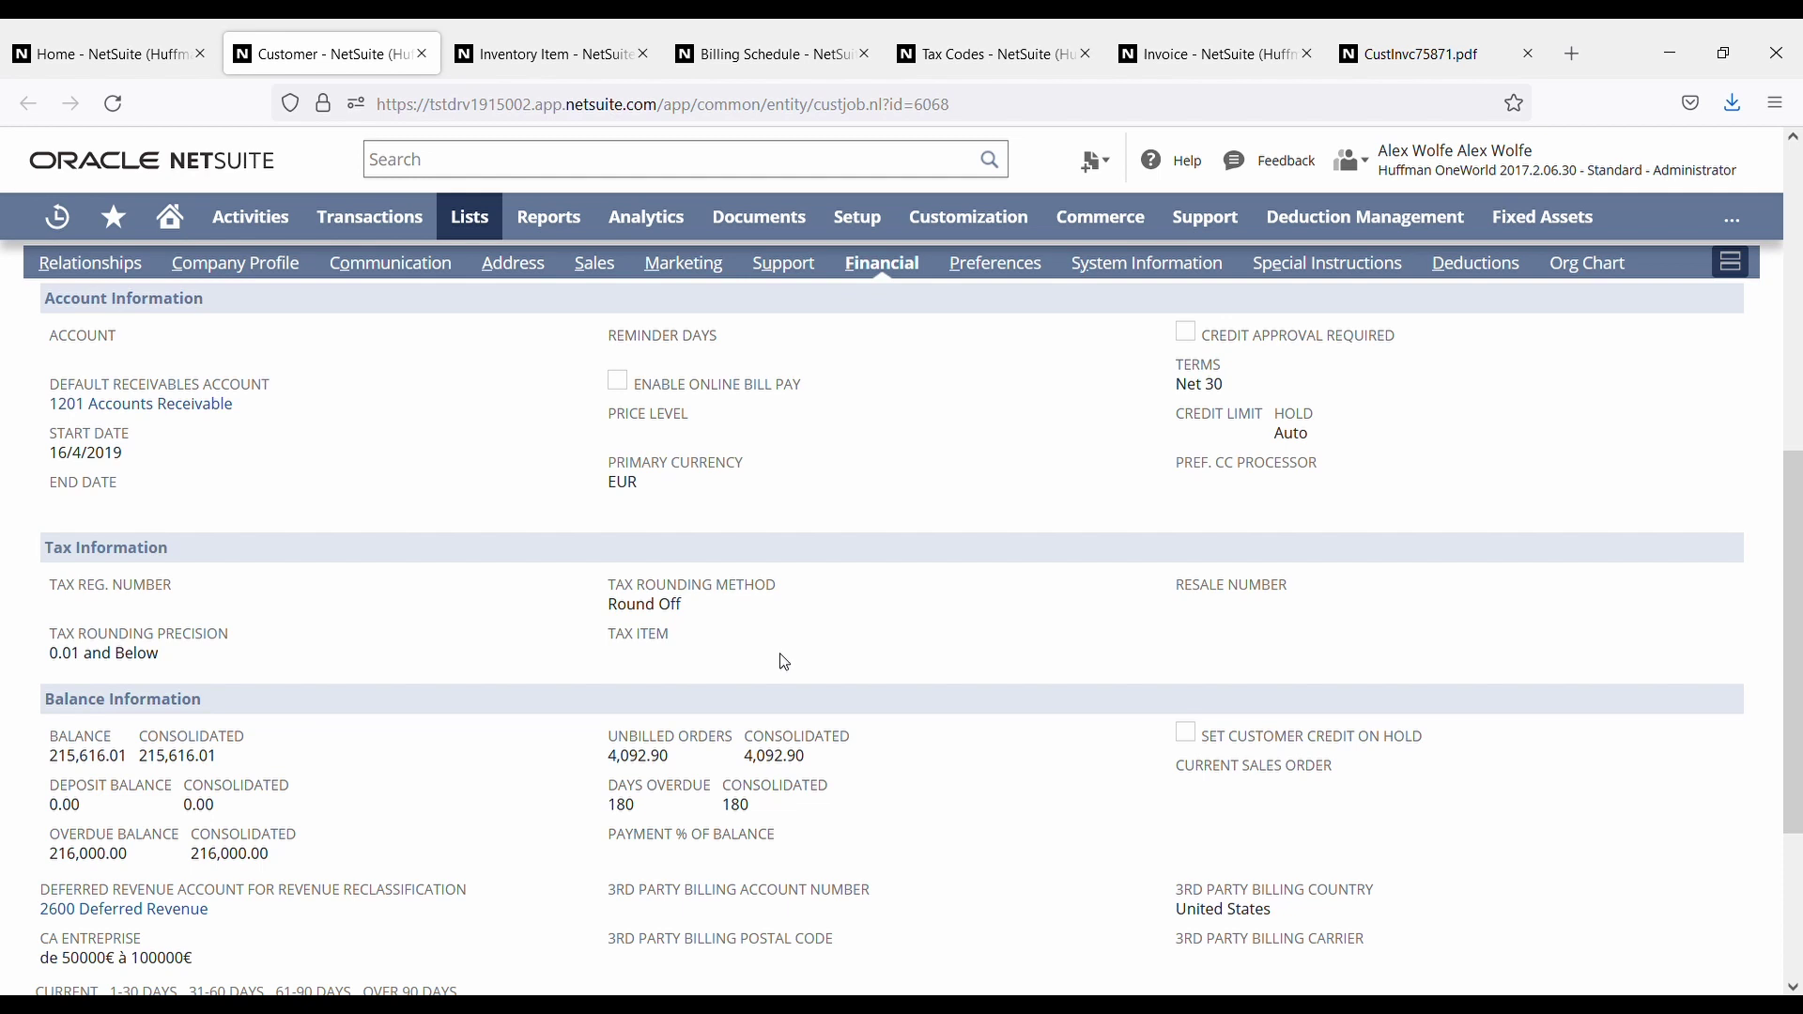
scroll(812, 646, "down", 3)
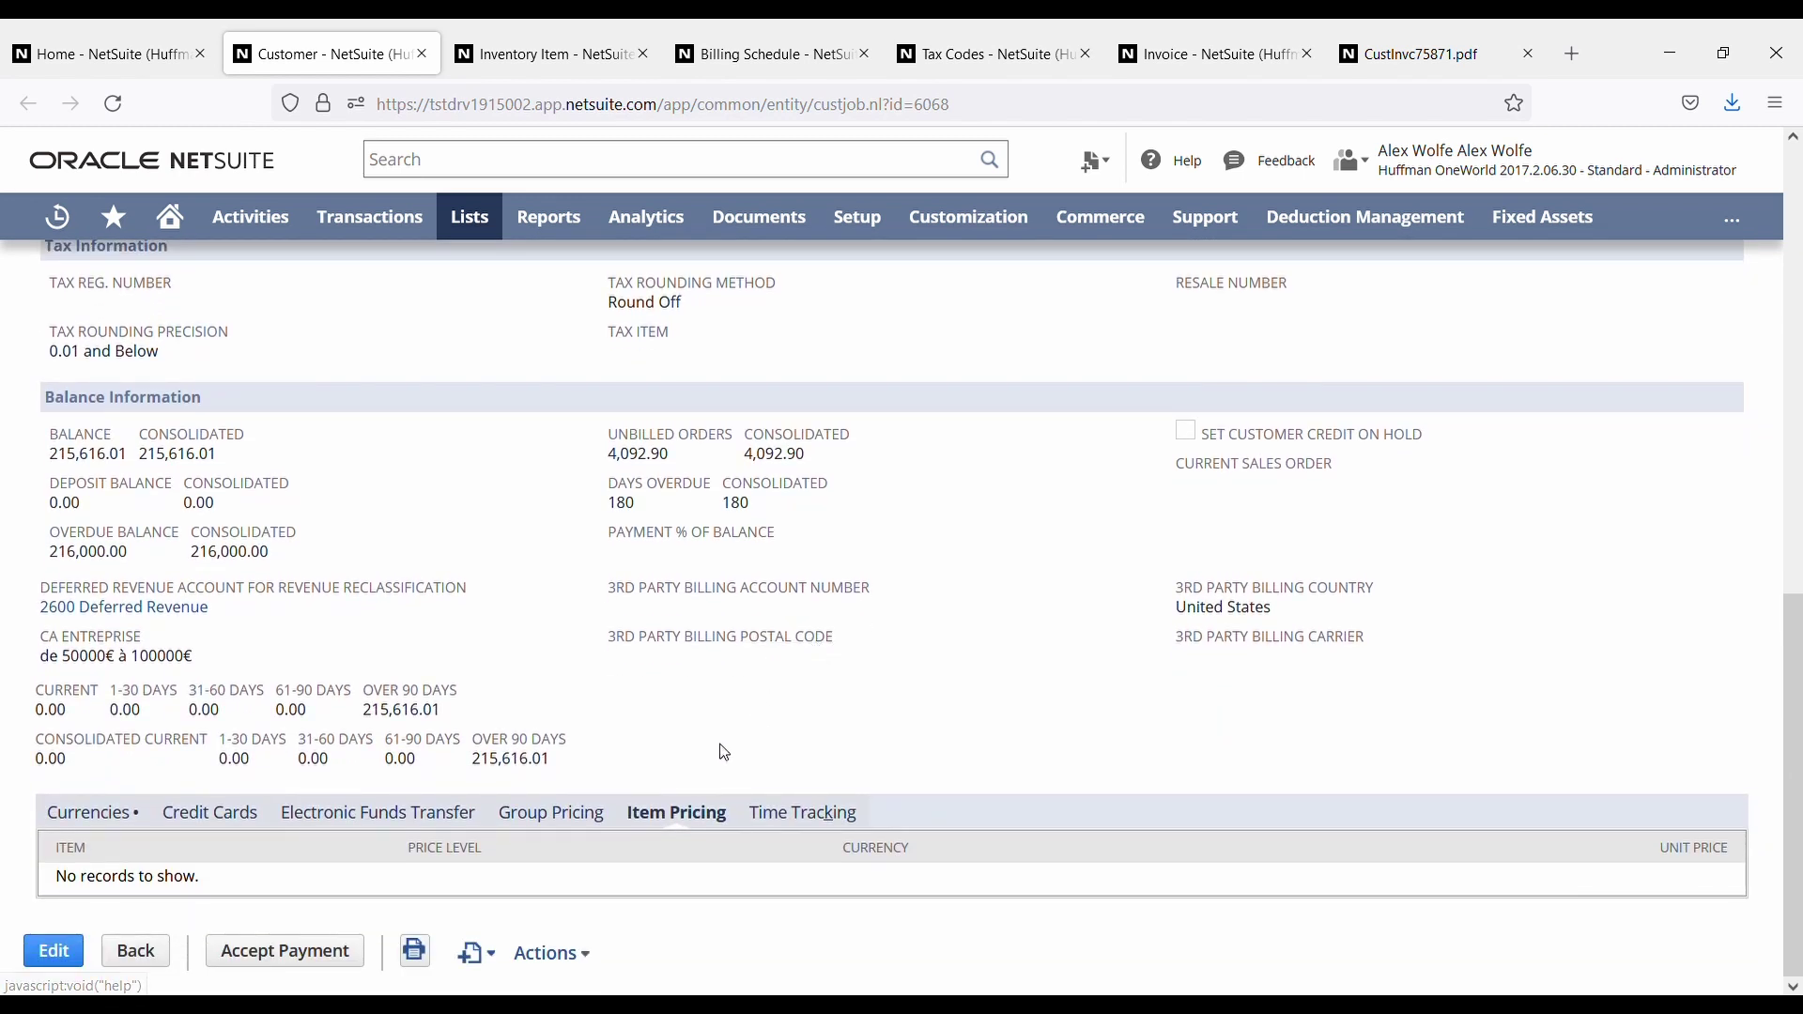
scroll(683, 795, "up", 5)
scroll(680, 643, "down", 5)
- Review the customer's preferences: French (France) language and UPS shipping carrier
scroll(1061, 623, "up", 9)
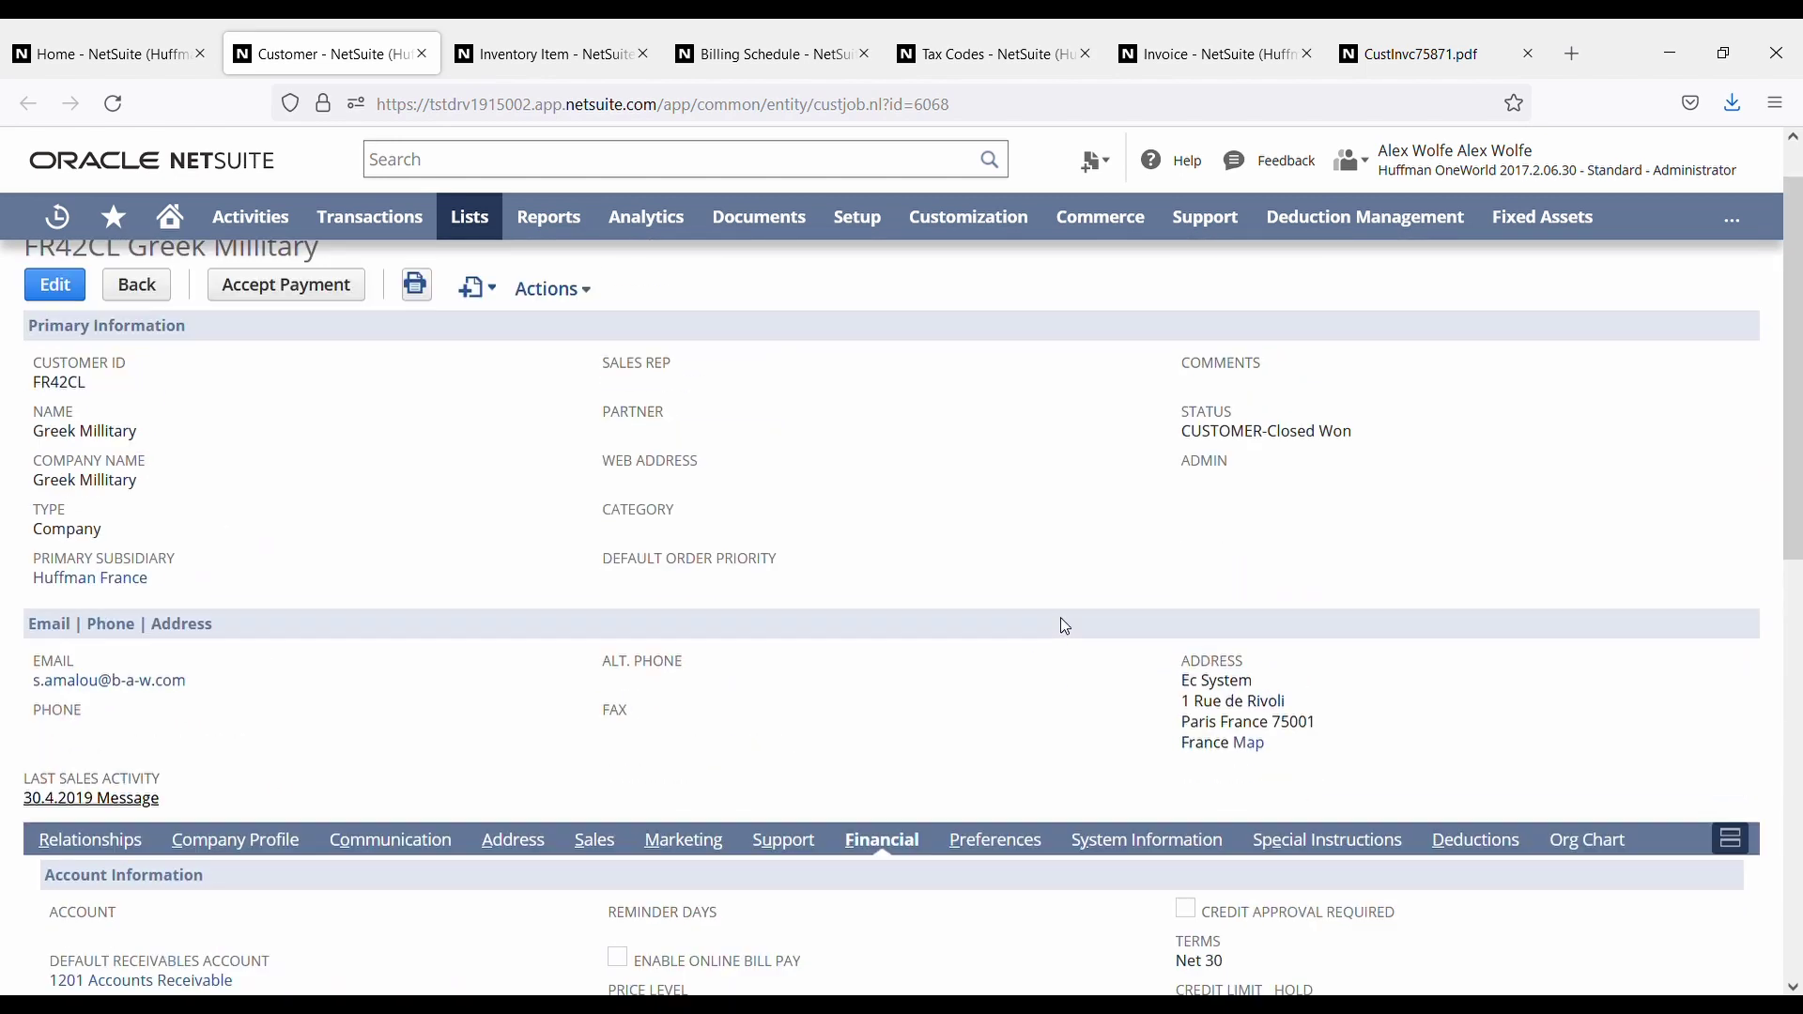
left_click(1001, 899)
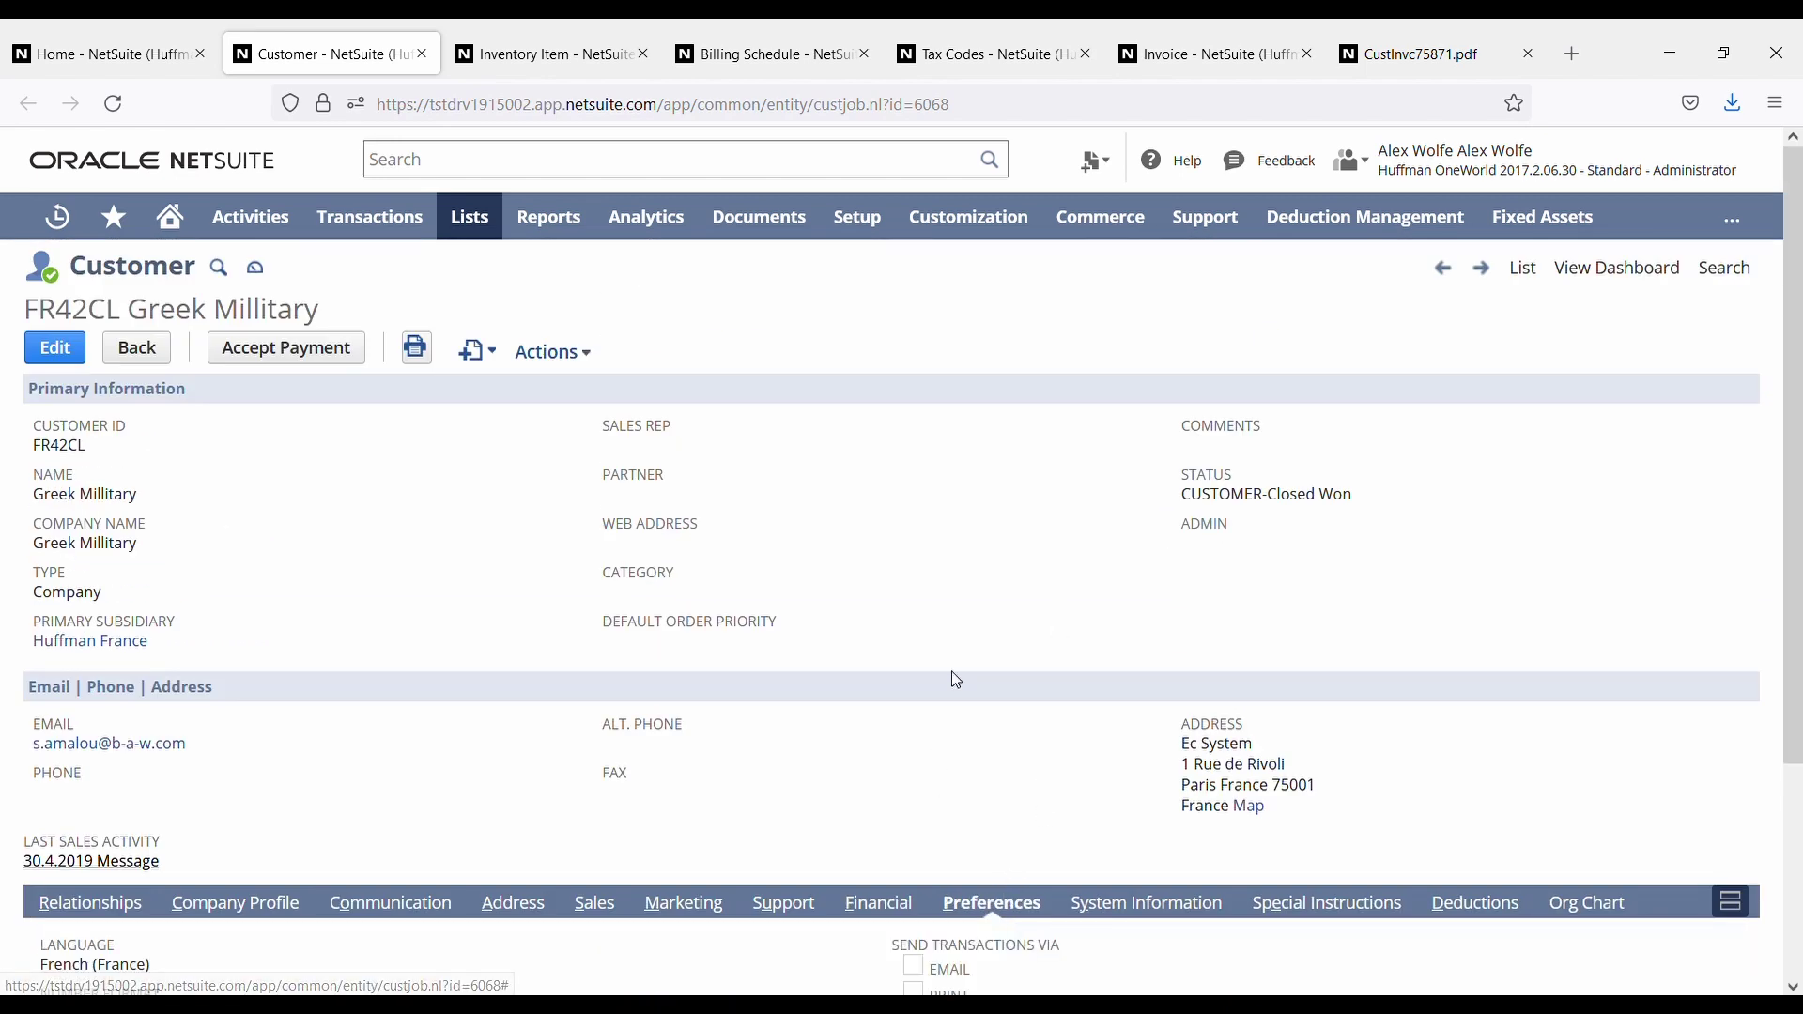
scroll(956, 680, "down", 3)
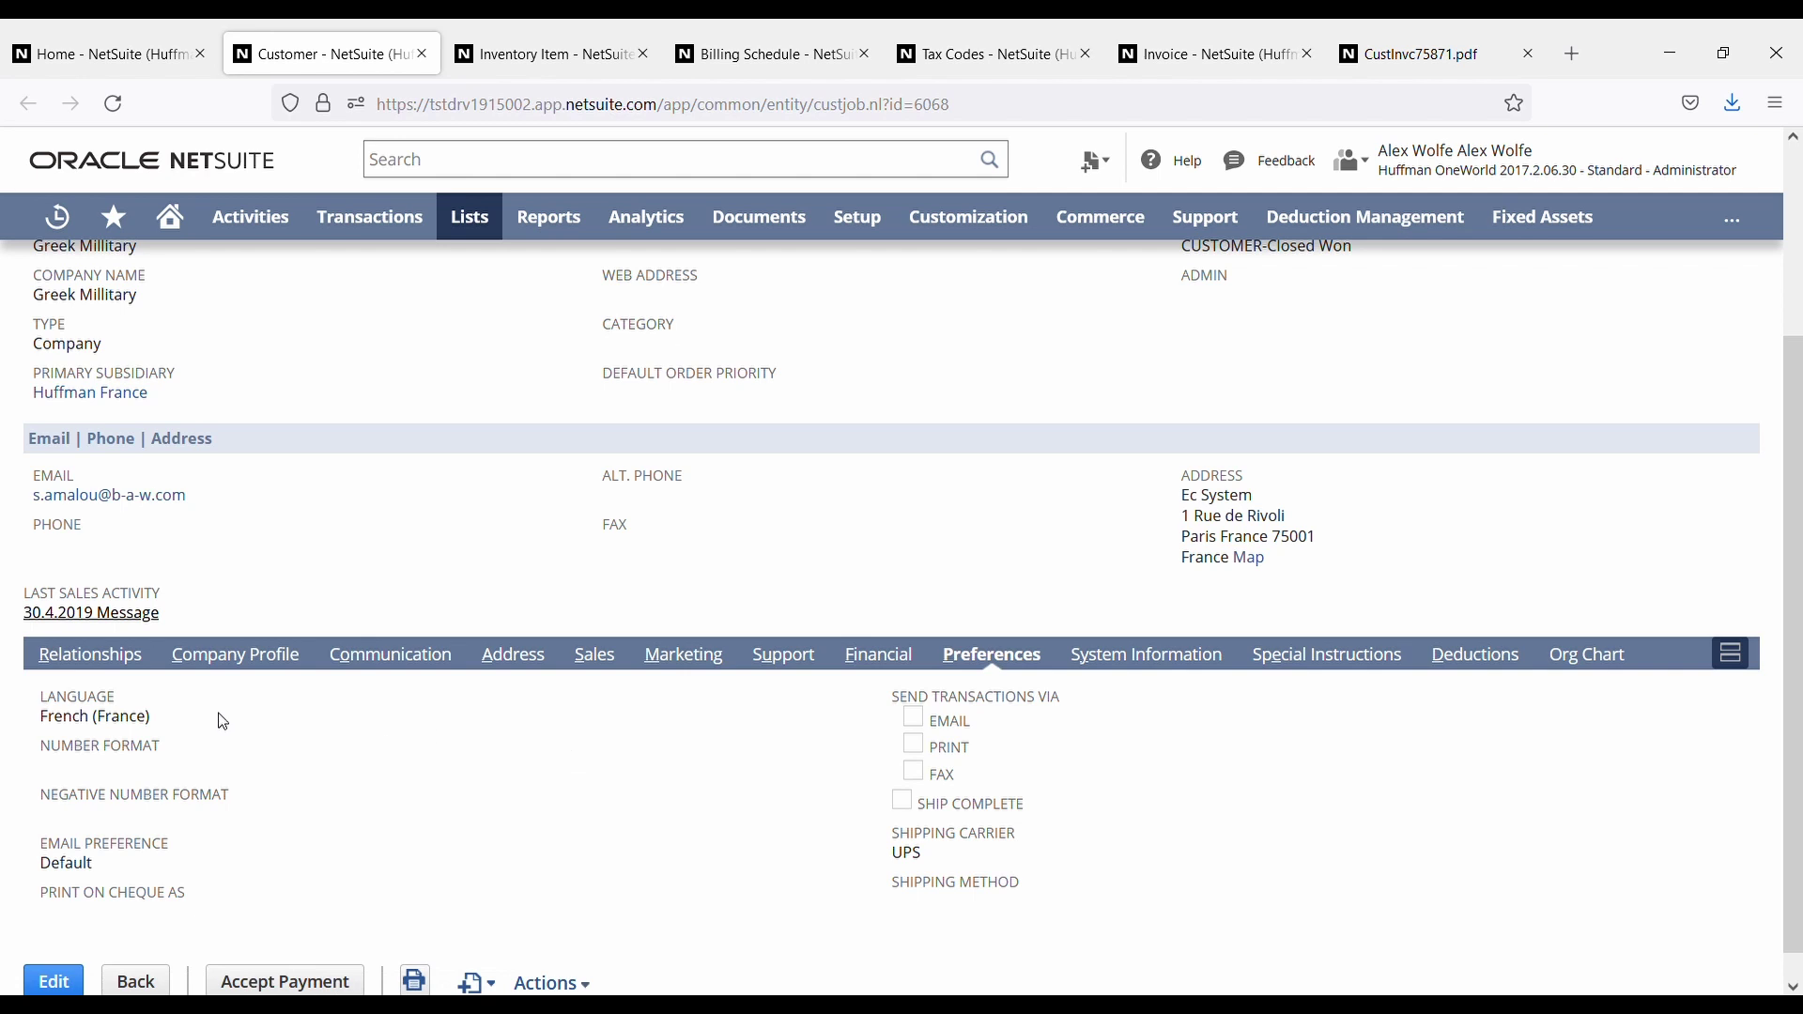
left_click_drag(161, 724, 40, 719)
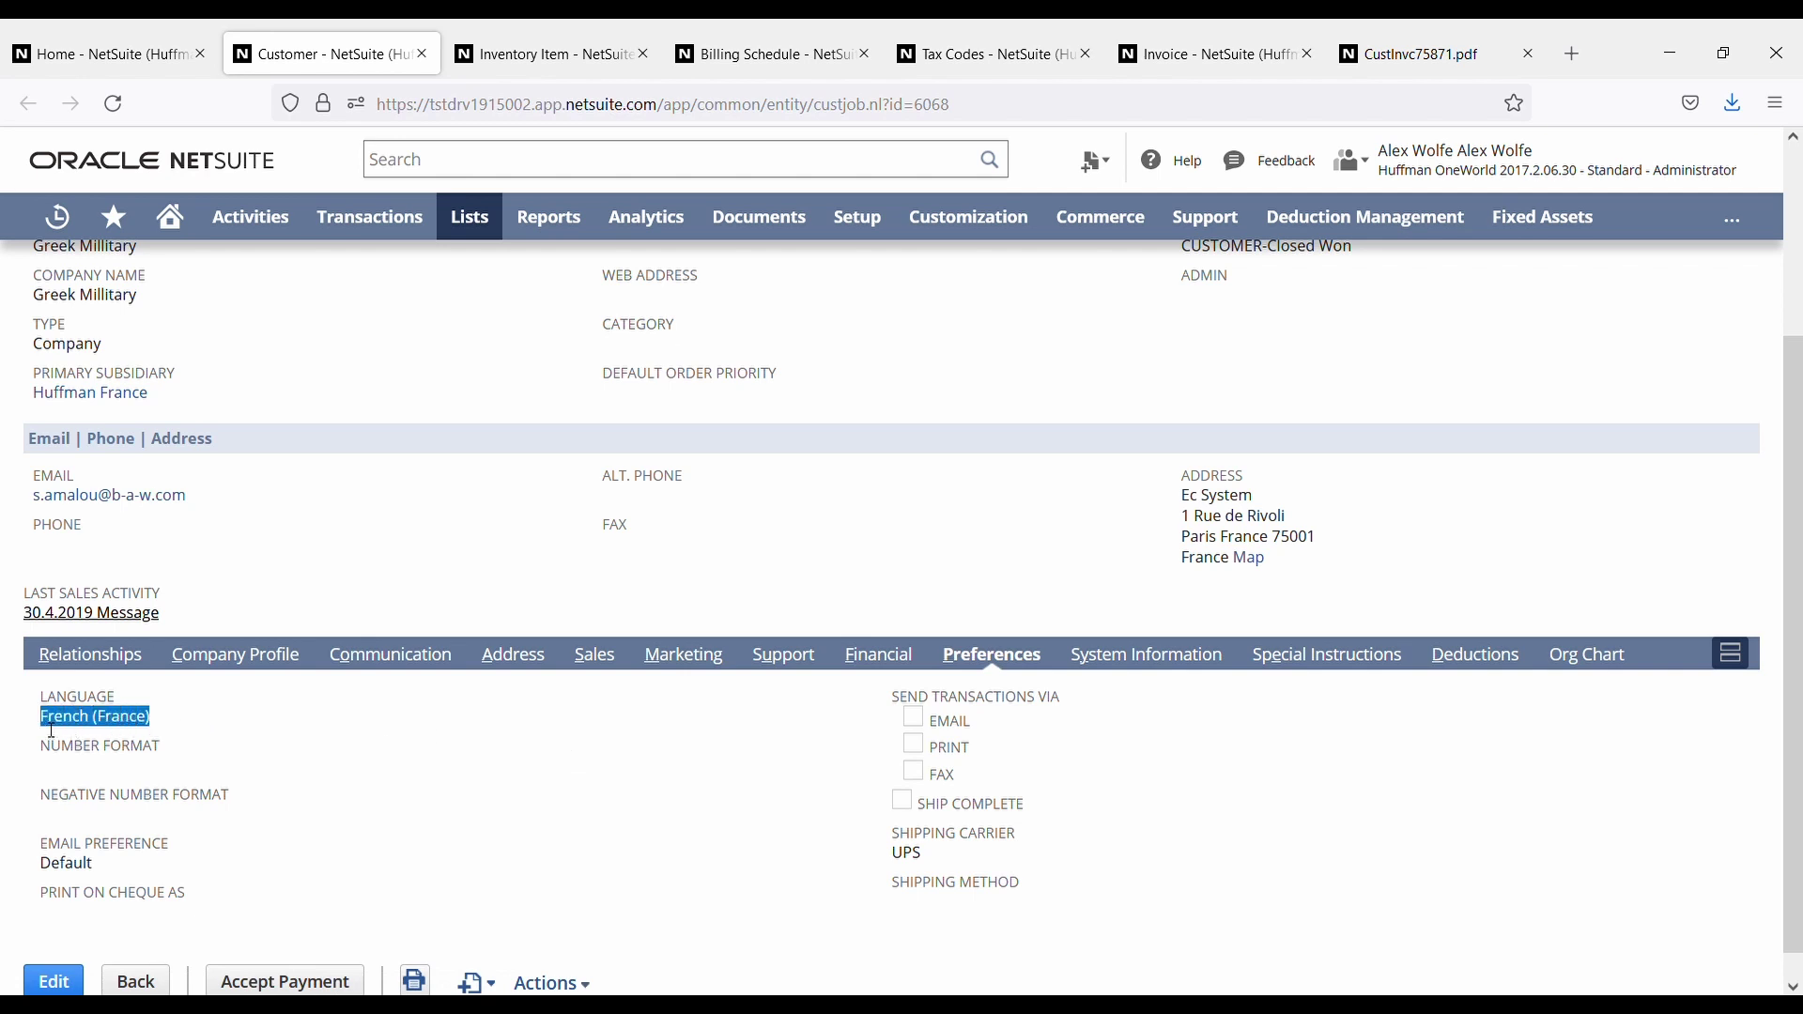
left_click(345, 737)
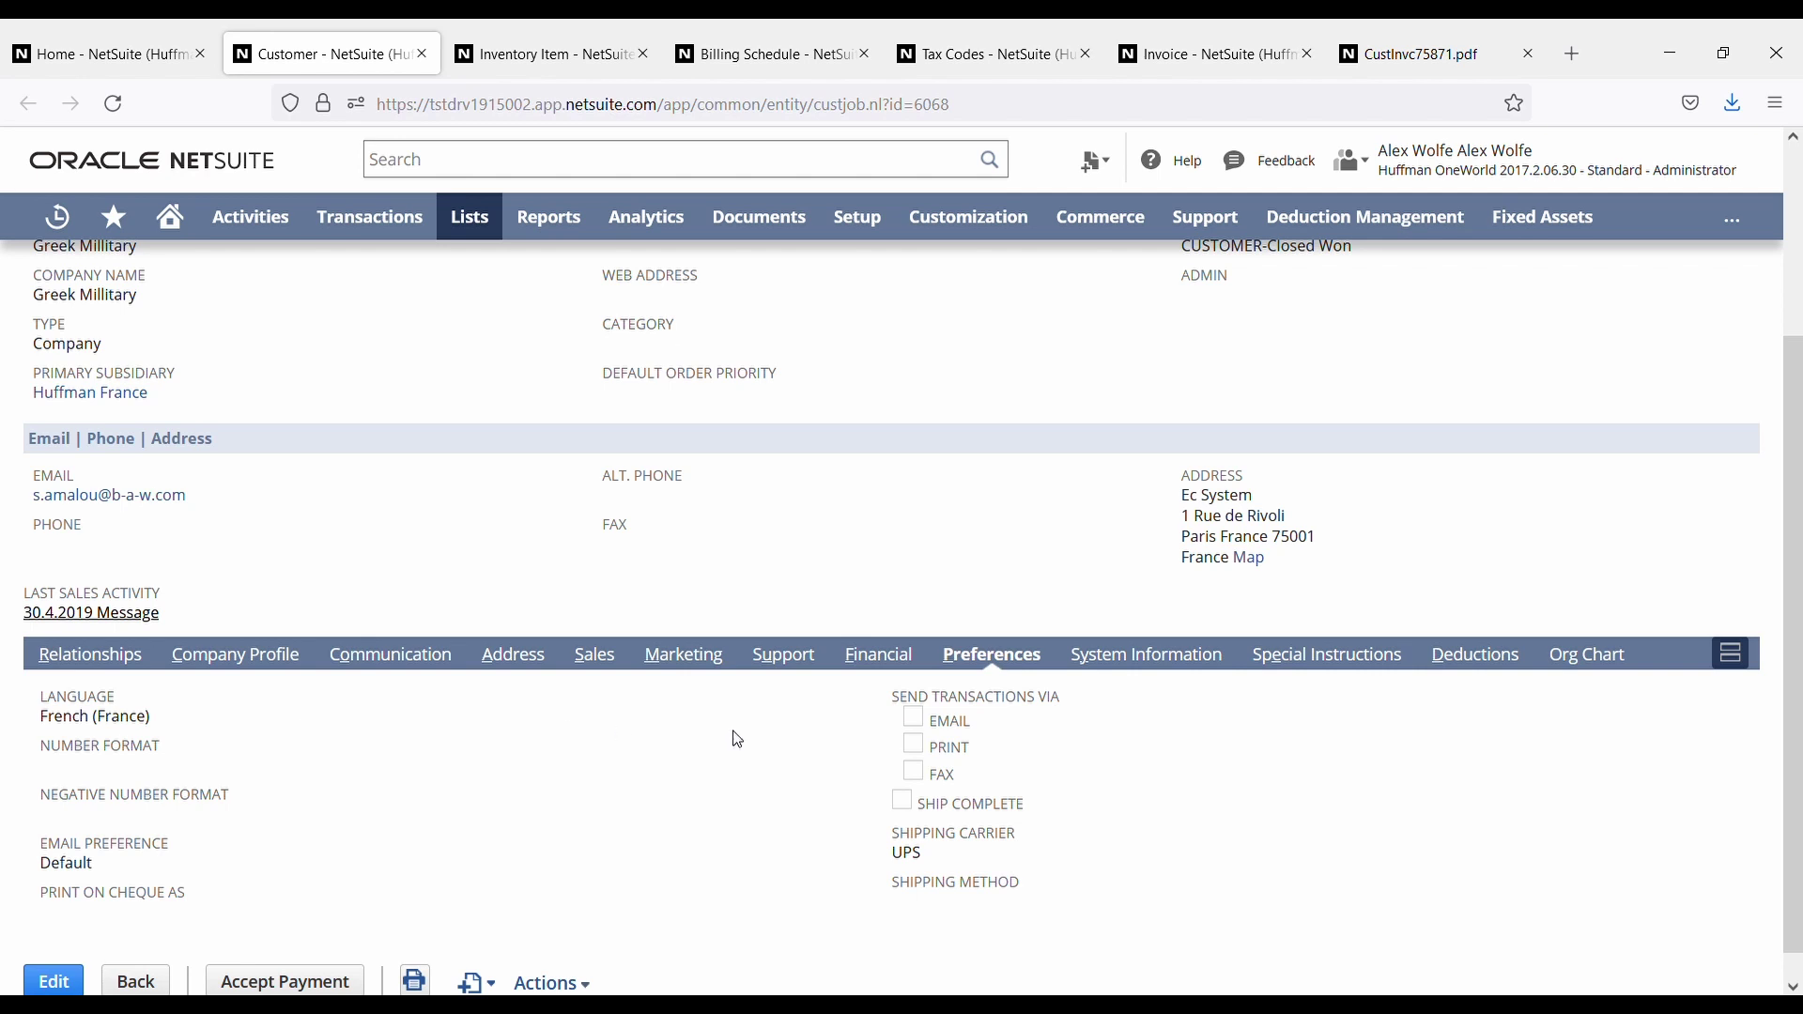
left_click_drag(958, 866, 923, 869)
left_click(1046, 855)
- Show System Information, then the Access table with one contact on the Customer Portal role
left_click(1171, 664)
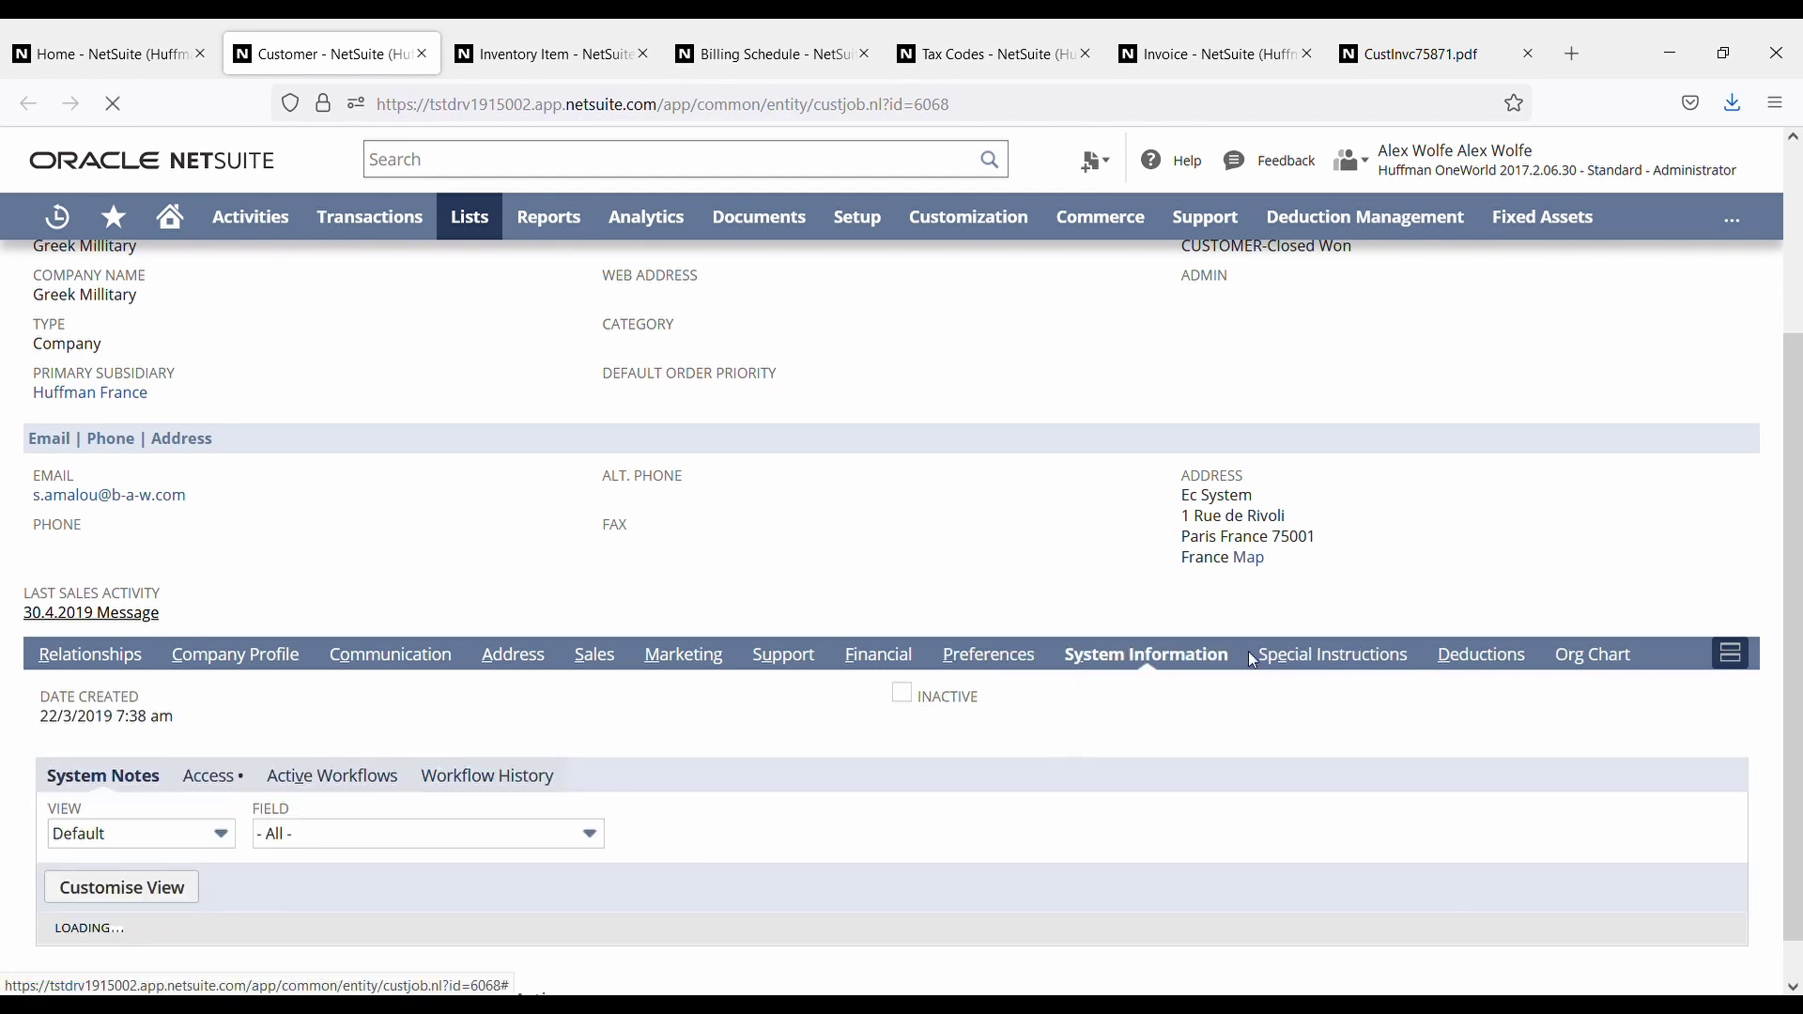
left_click(229, 781)
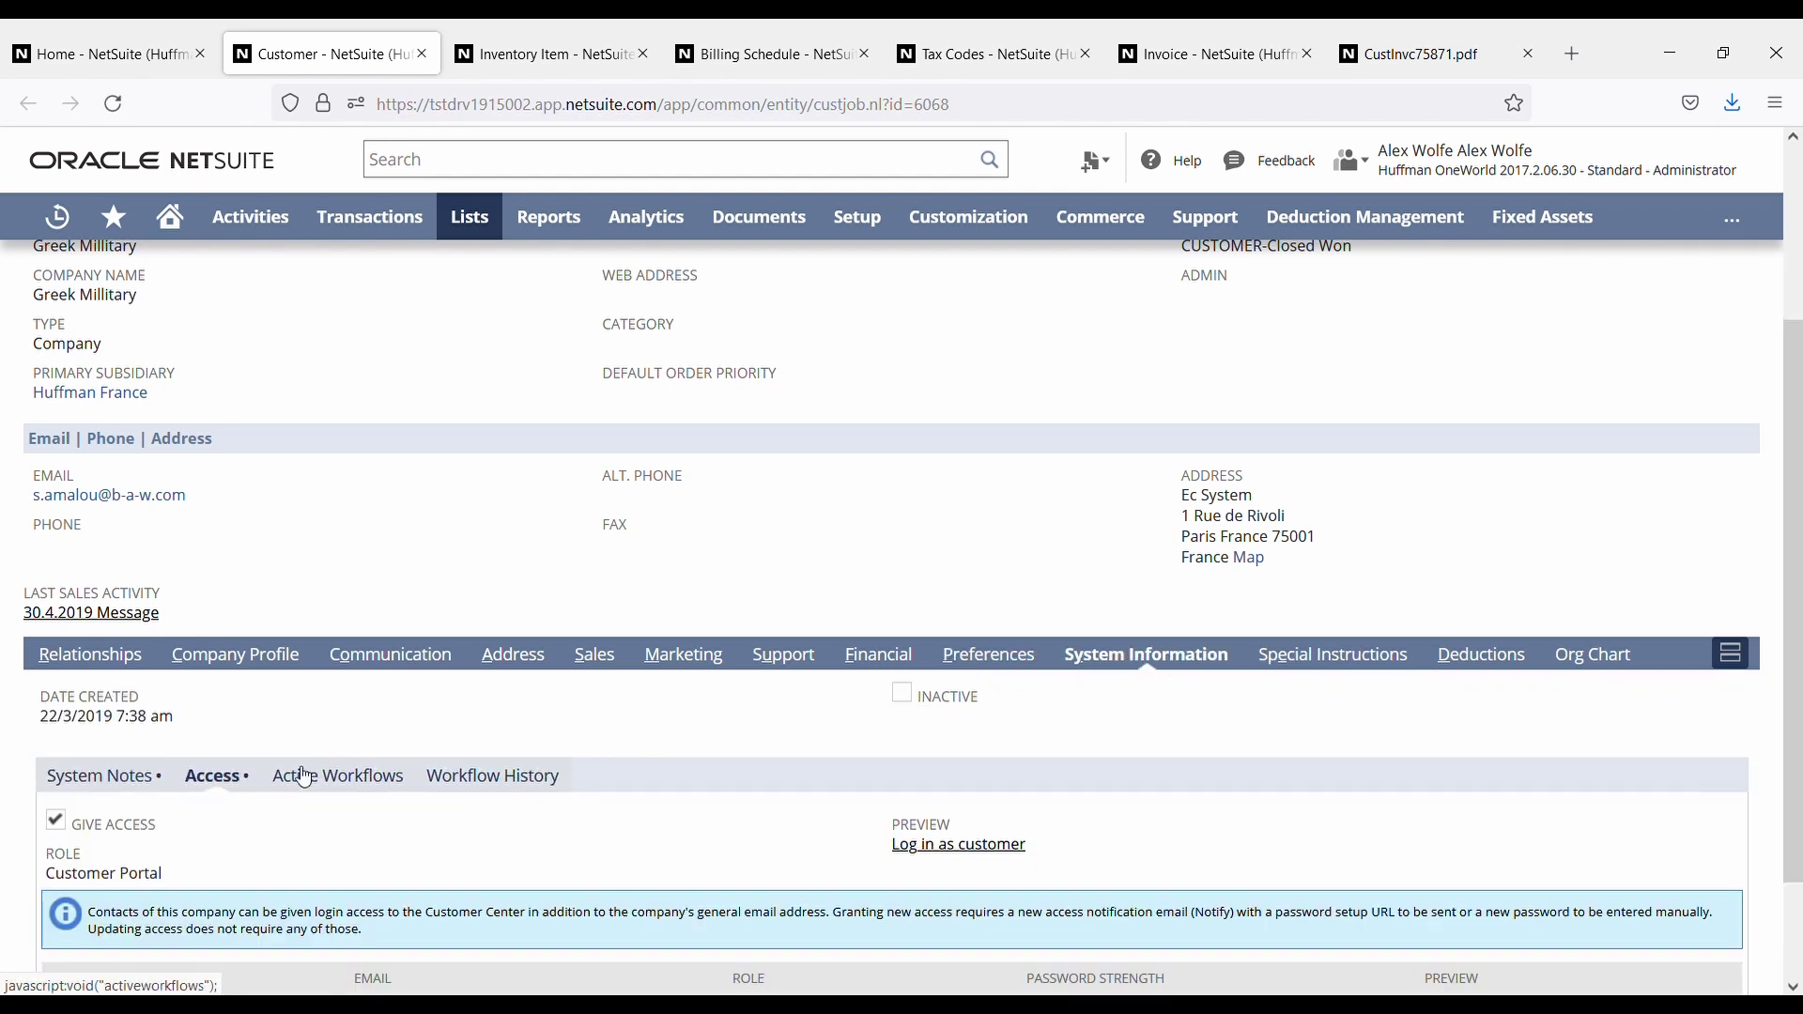
scroll(467, 784, "down", 2)
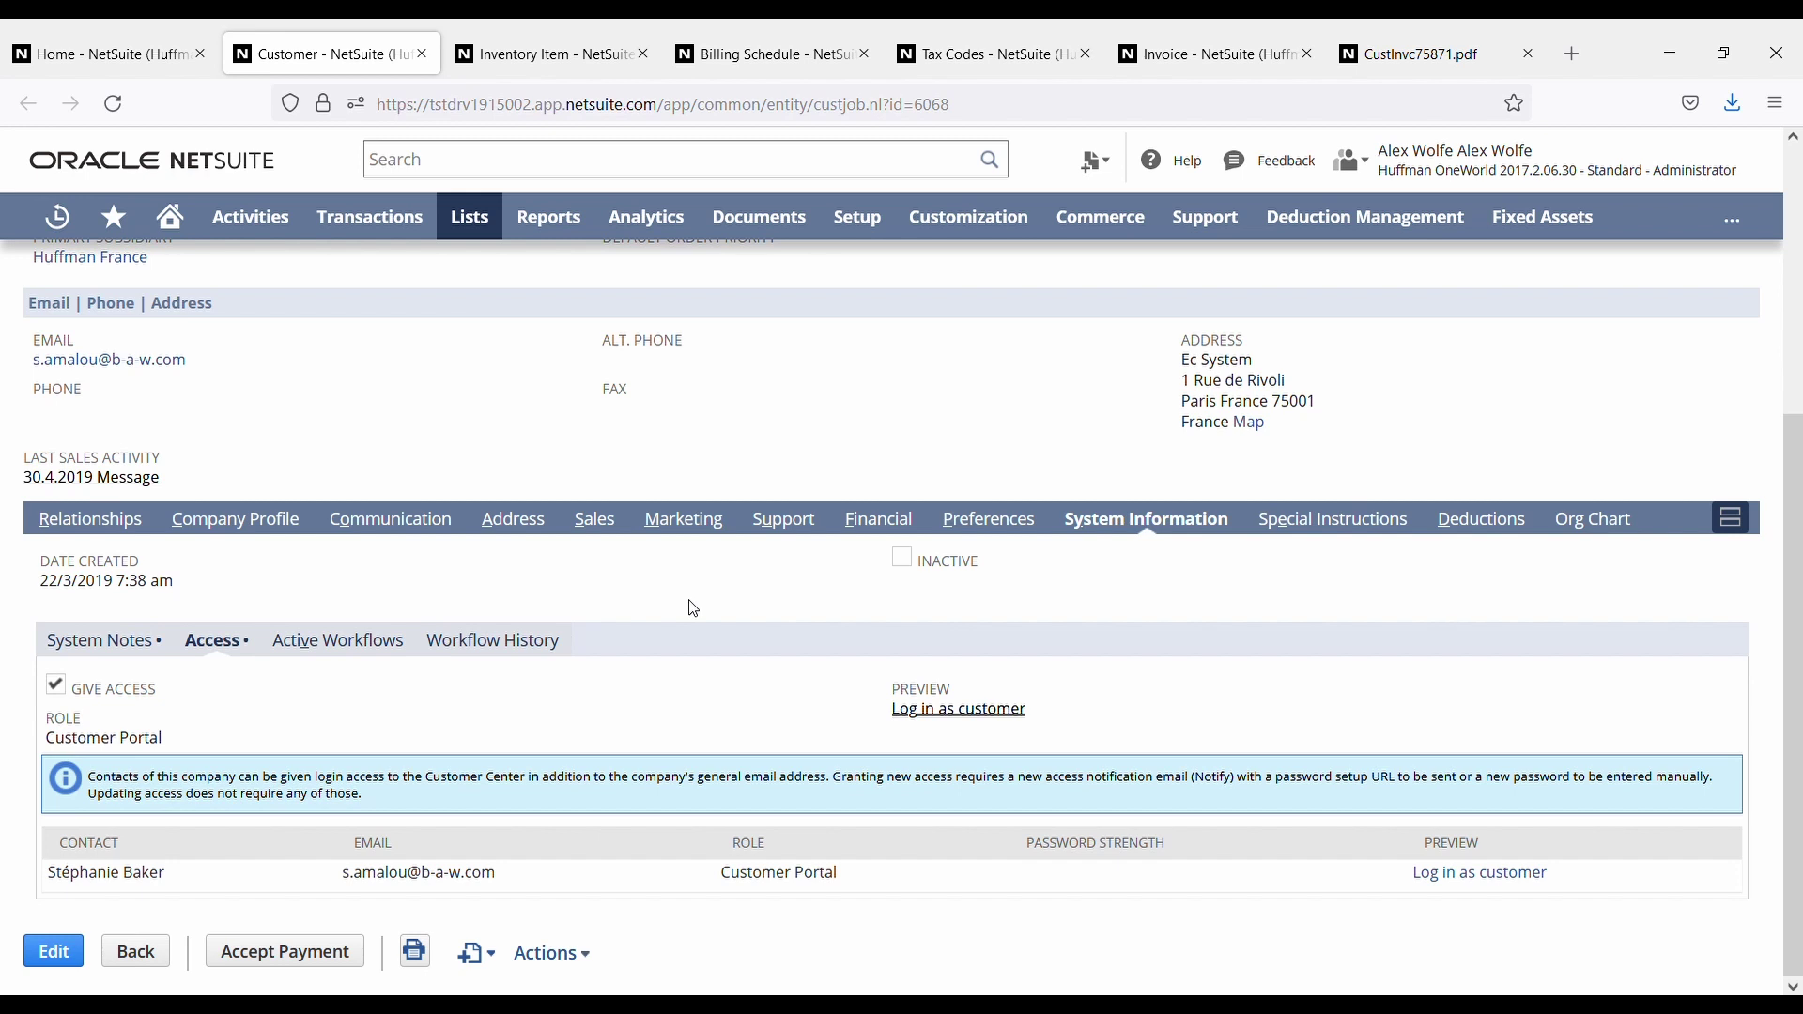
- Review the Marketing subscriptions, noting the Soft Opt-In status and Billing Communication
left_click(682, 523)
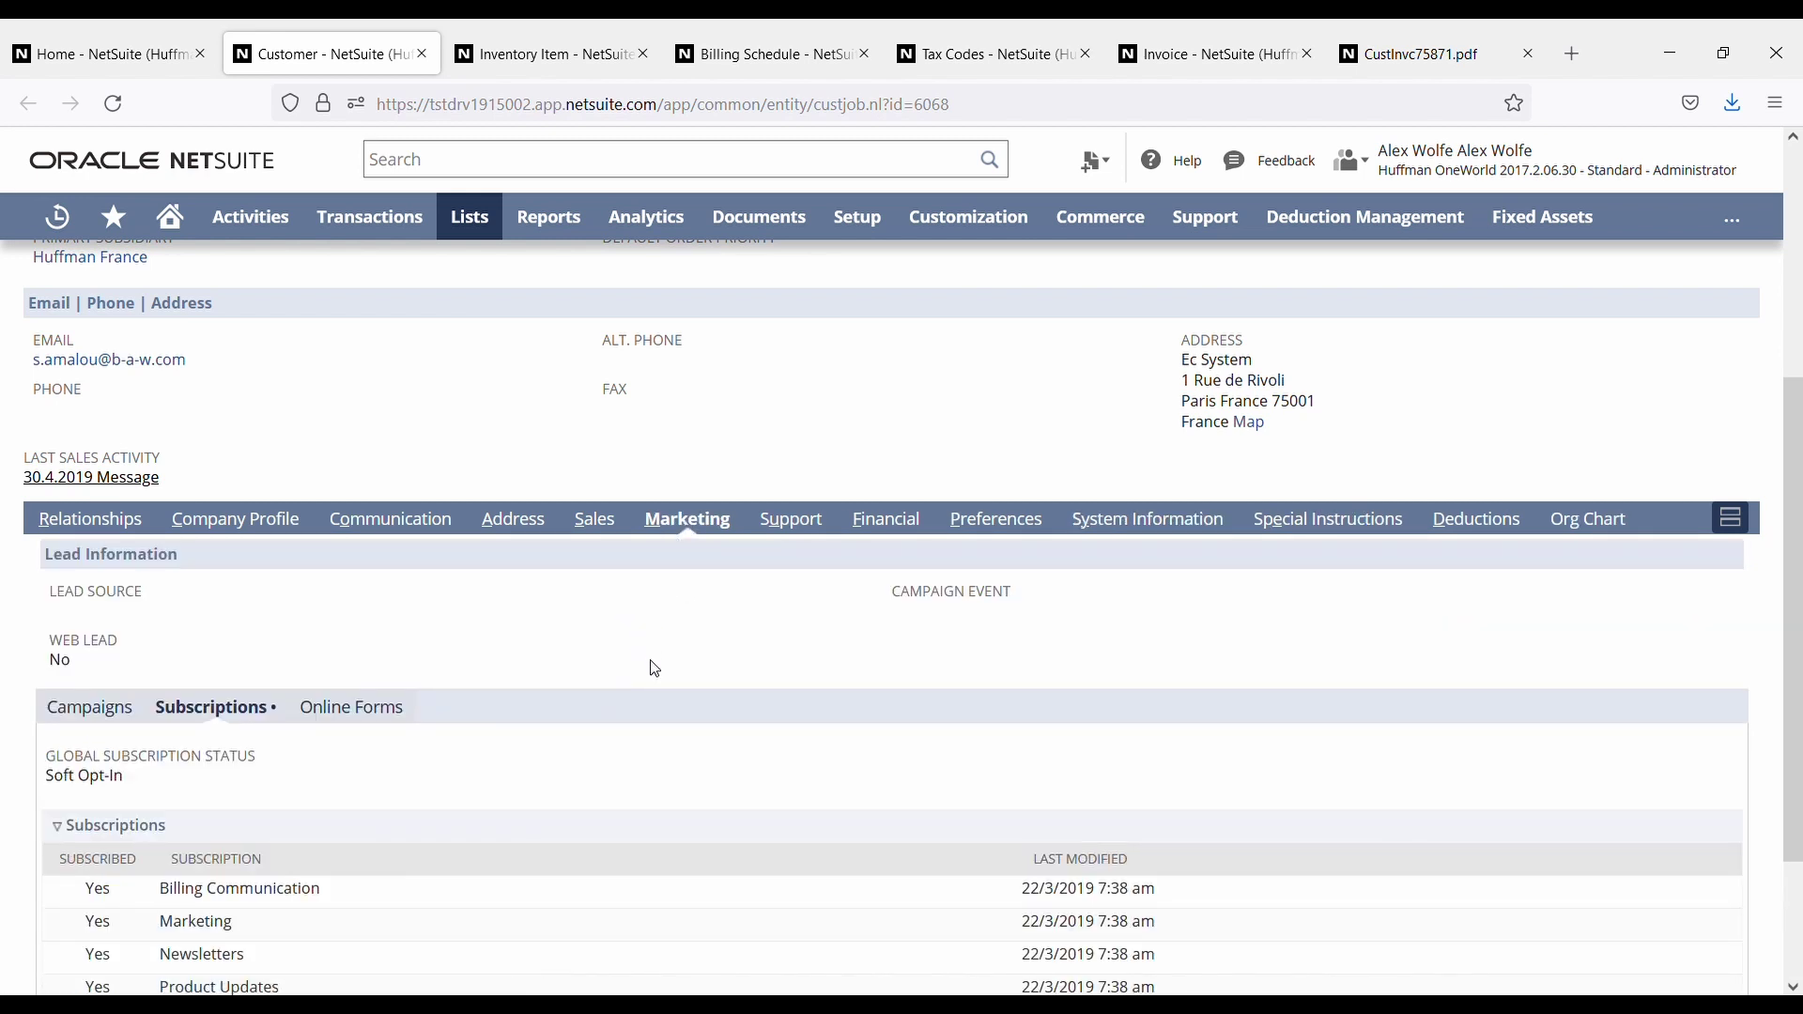
scroll(655, 669, "down", 2)
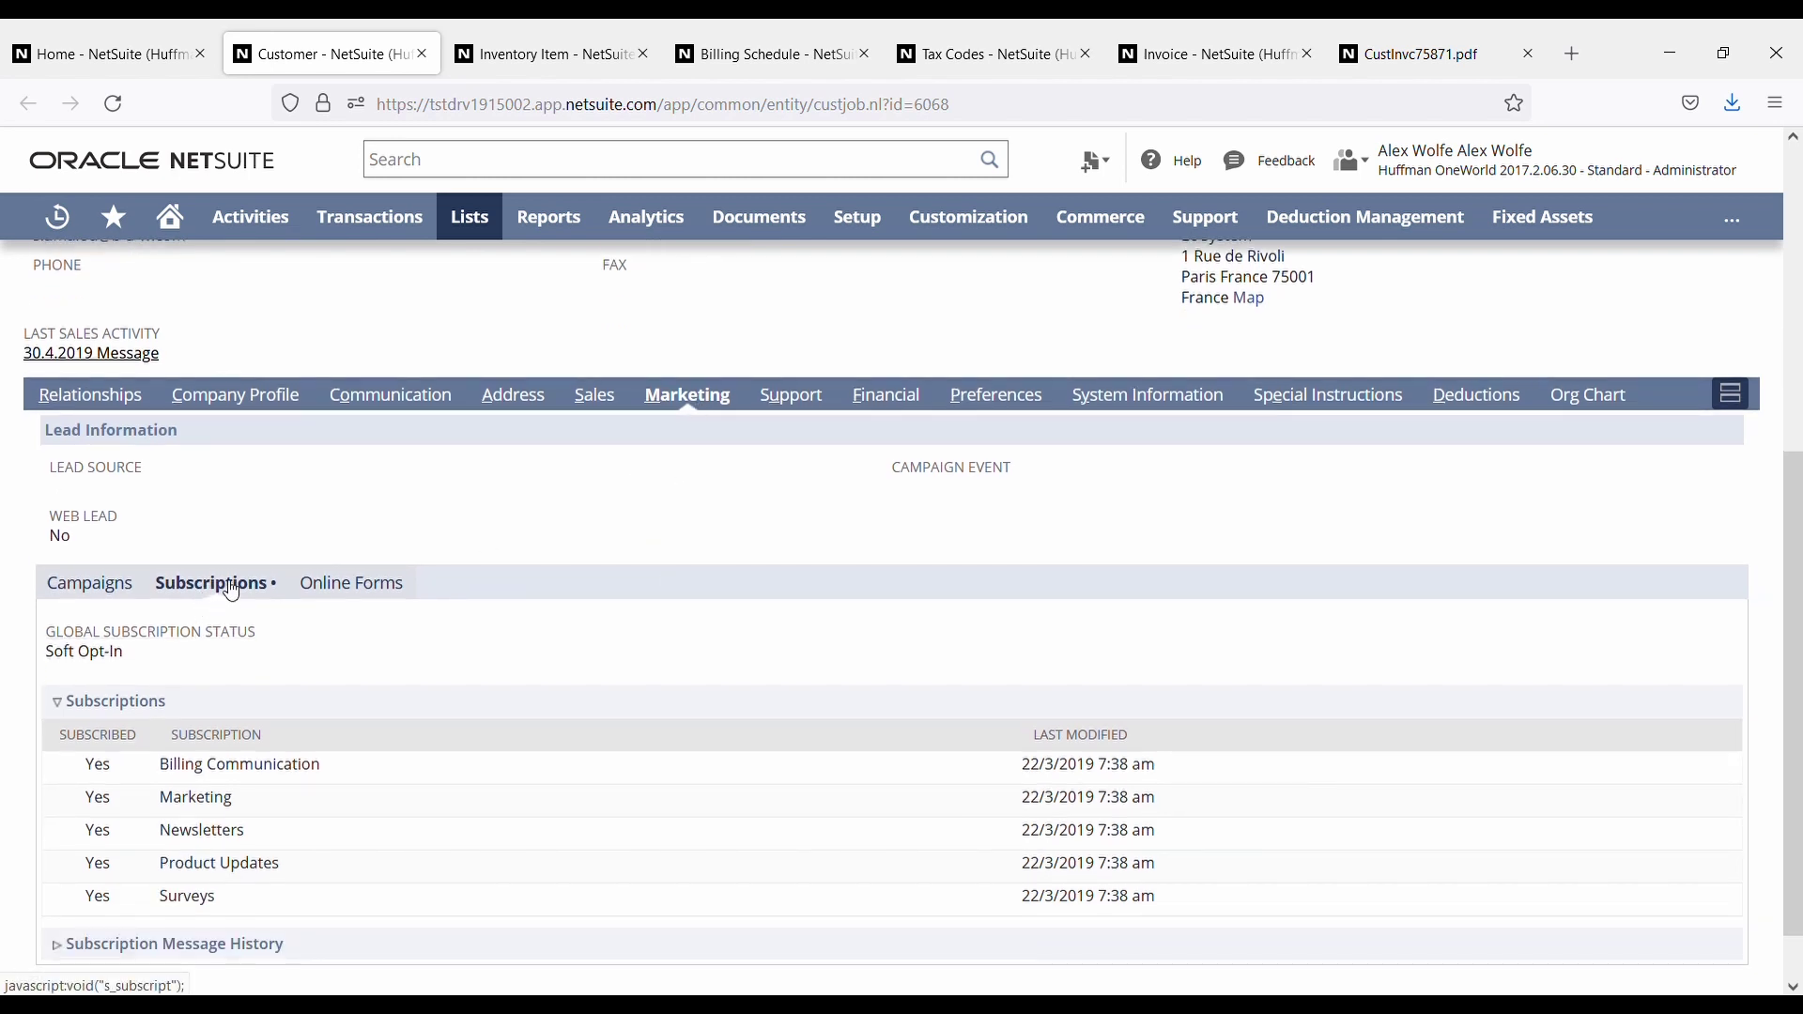
left_click_drag(130, 655, 56, 663)
left_click_drag(347, 772, 174, 783)
left_click(439, 639)
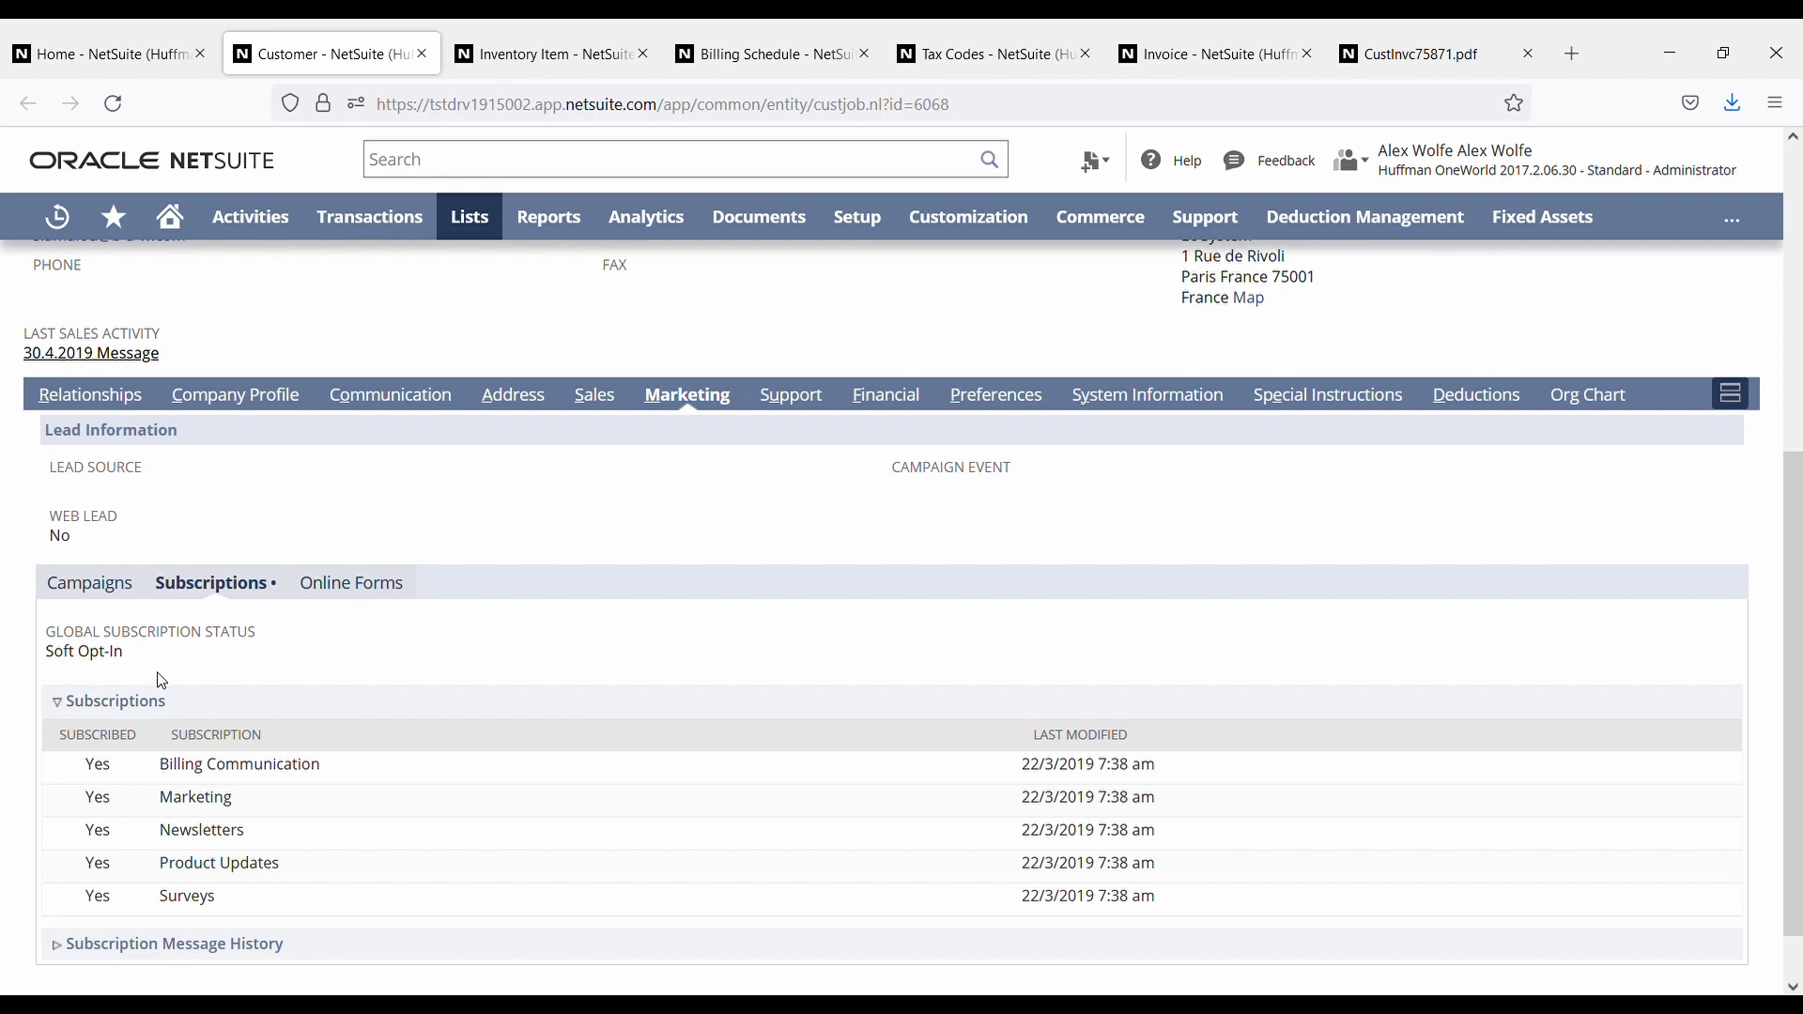
left_click_drag(136, 660, 45, 665)
left_click(191, 671)
scroll(545, 669, "up", 5)
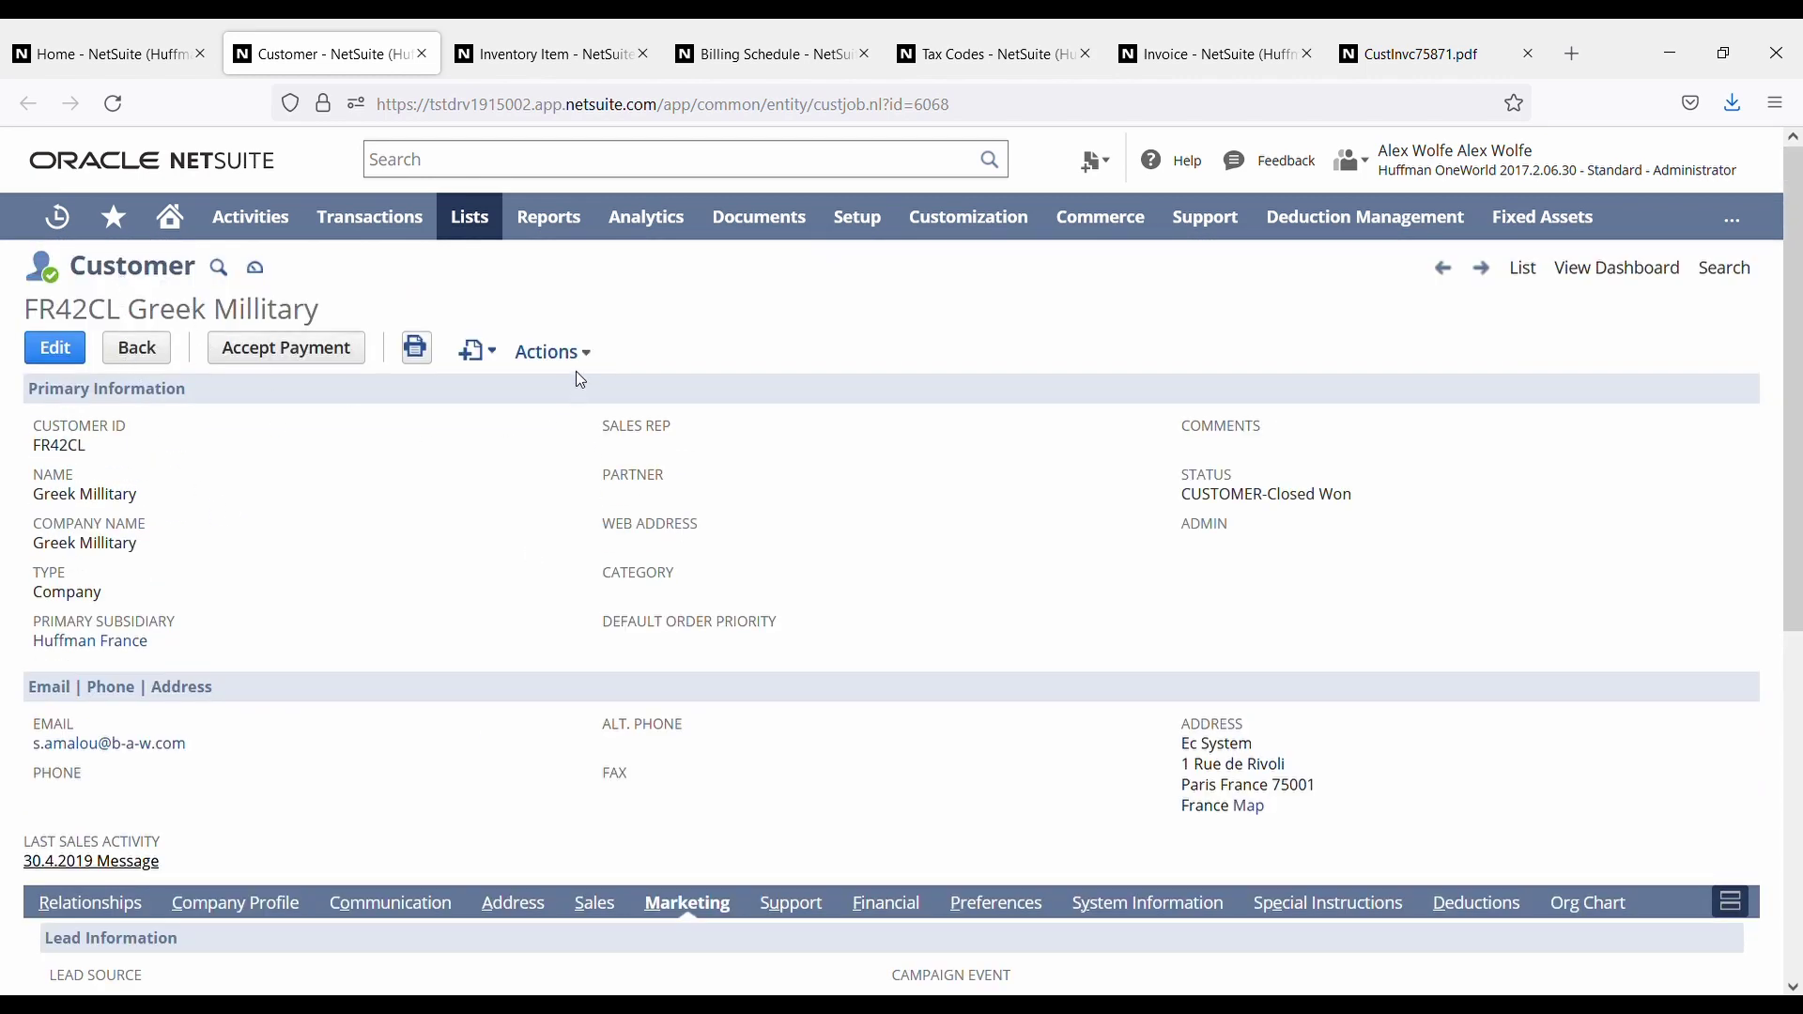
- Switch to the ZenBook 3 Deluxe item and review its name and sales description translations
left_click(522, 58)
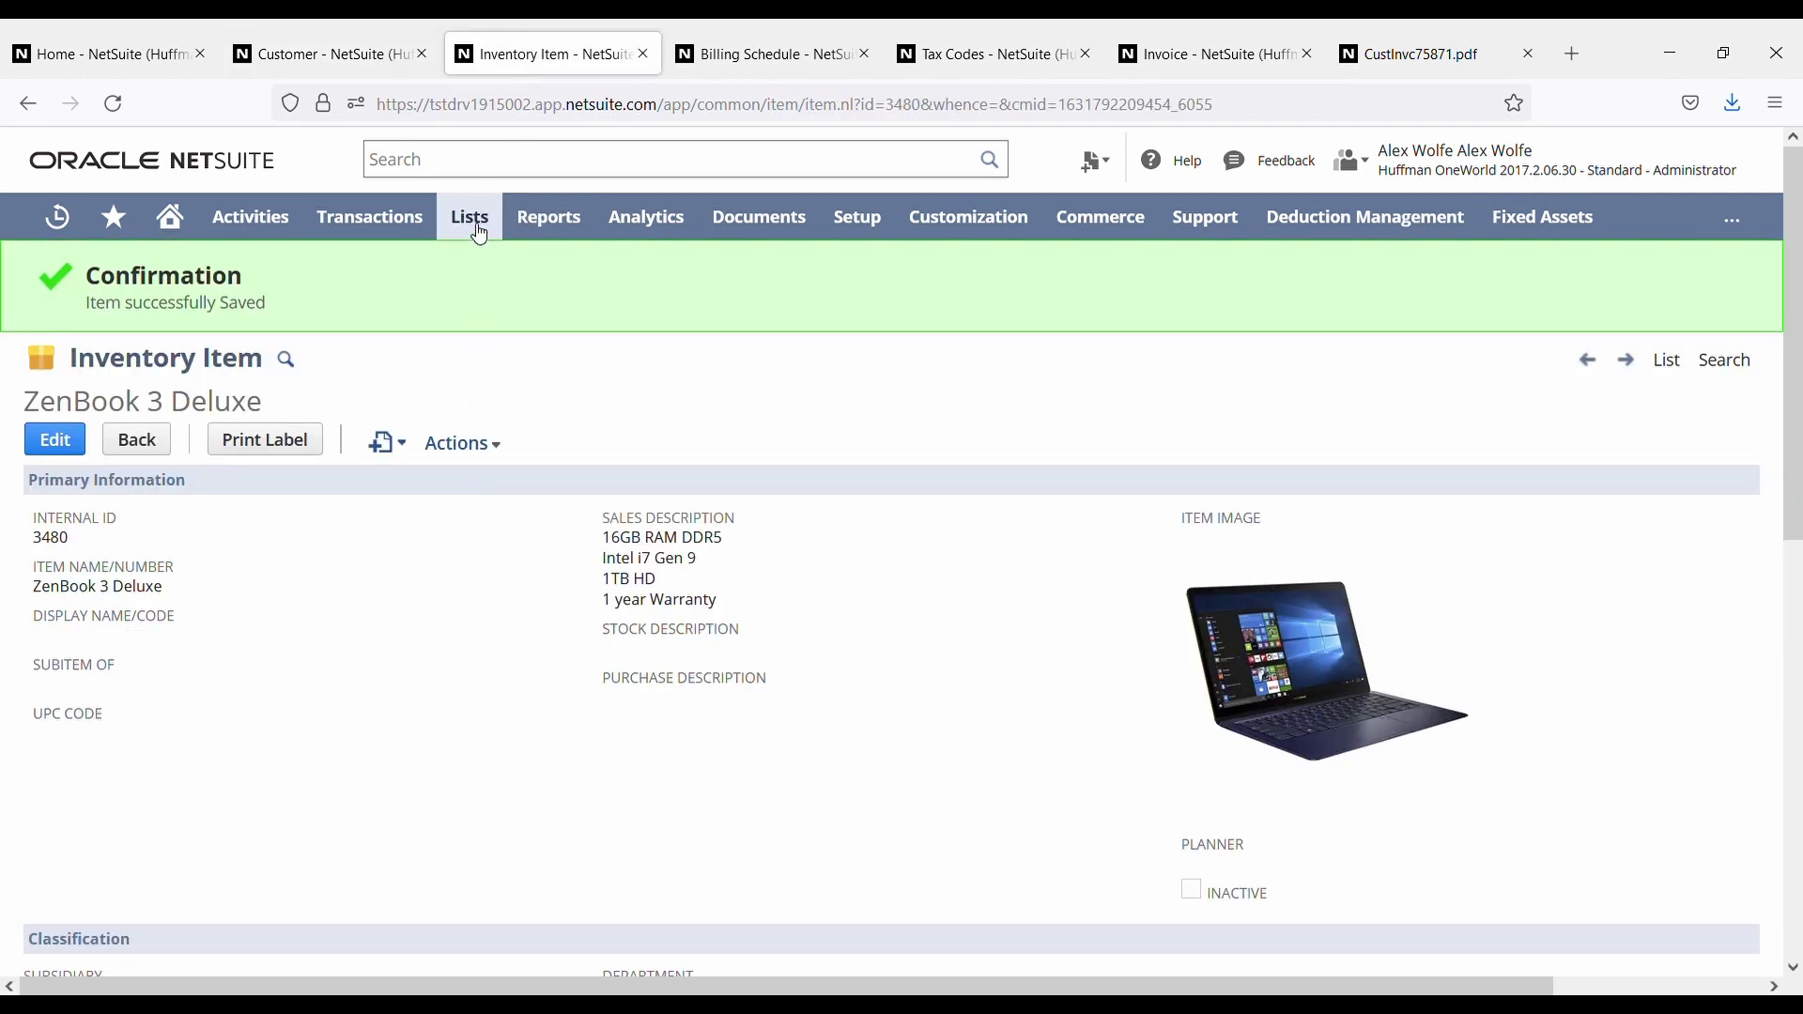
mouse_move(479, 233)
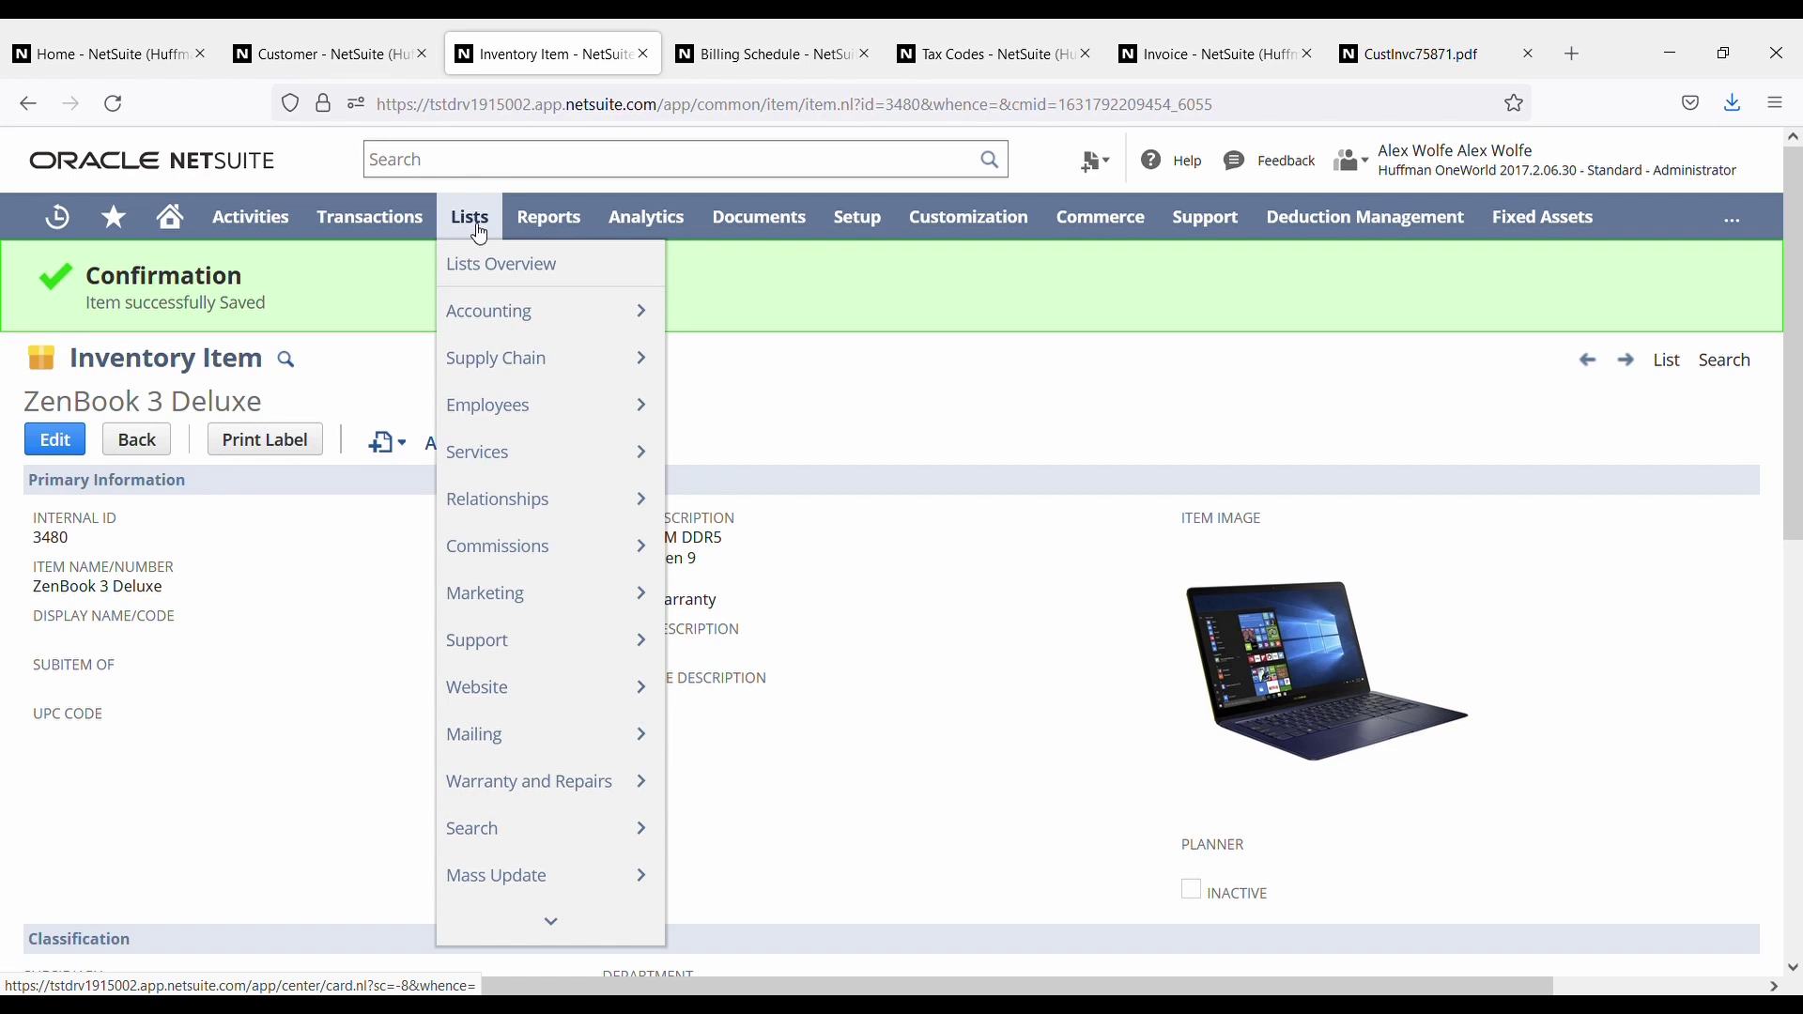
mouse_move(518, 319)
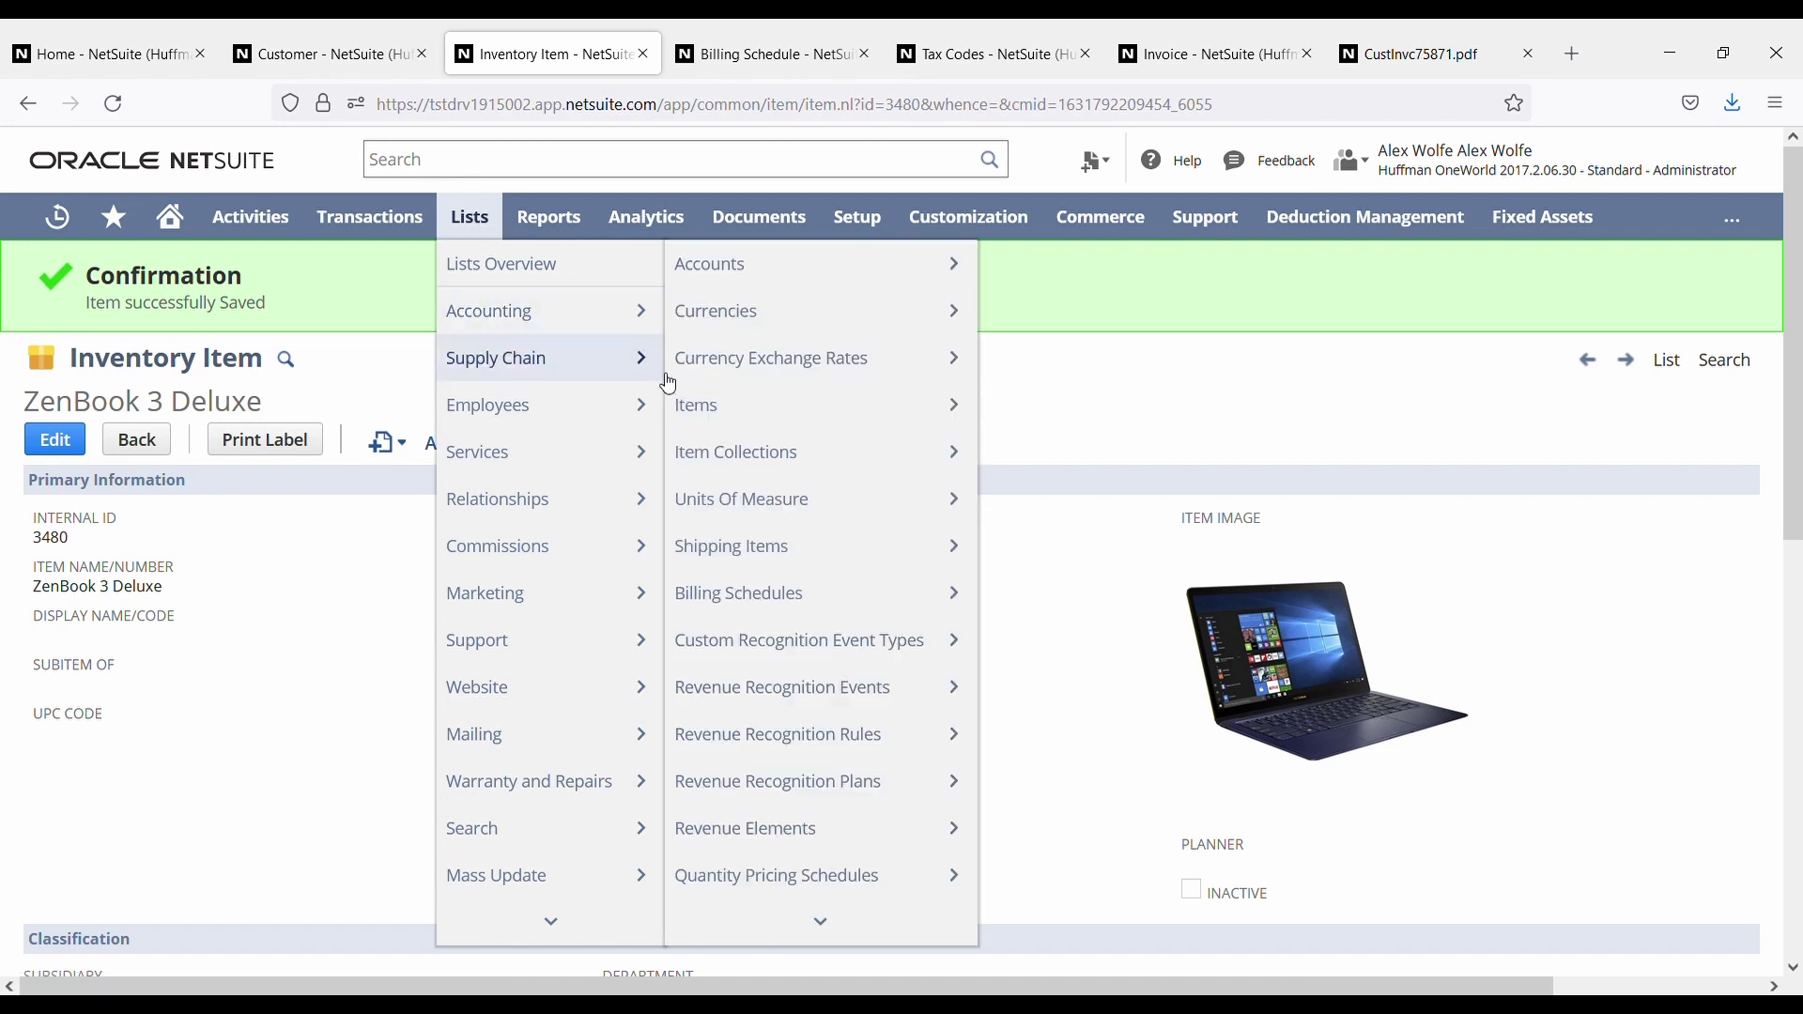
mouse_move(708, 419)
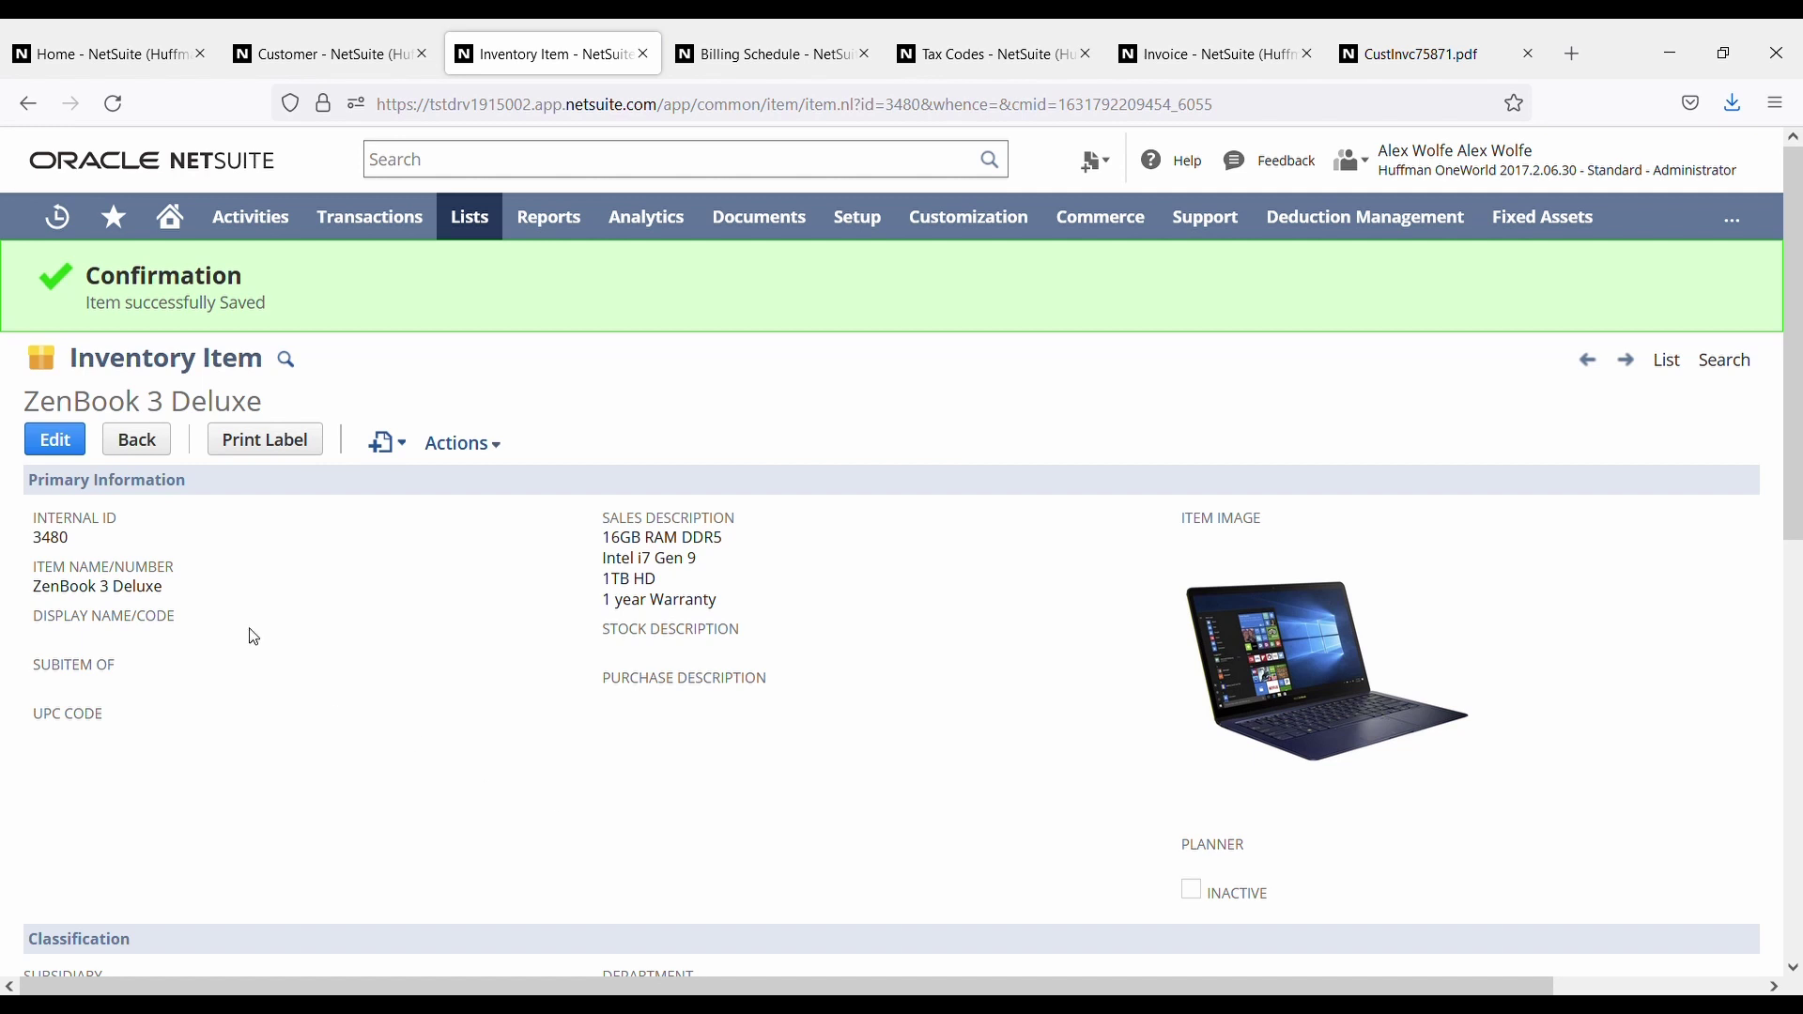
left_click_drag(167, 587, 34, 597)
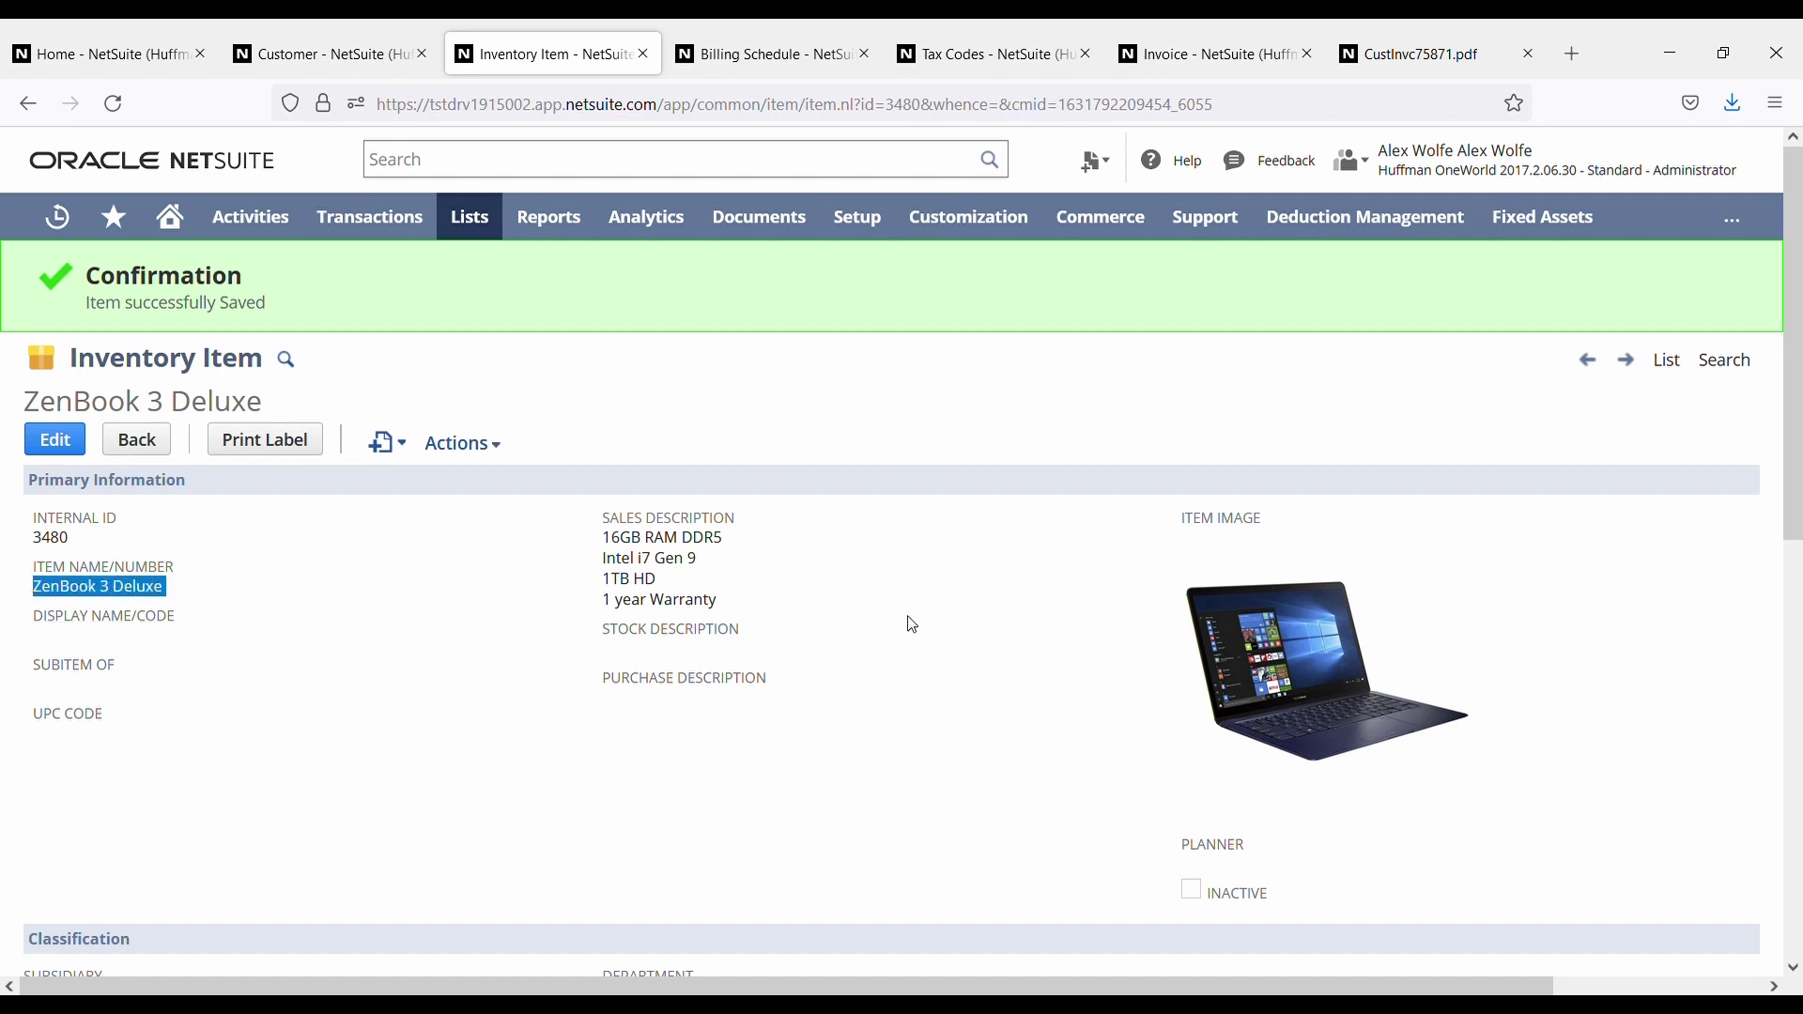
left_click_drag(728, 604, 616, 564)
- Show the item's Purchasing/Inventory details: Average costing, purchase price 799.00
scroll(608, 709, "down", 7)
scroll(611, 711, "down", 2)
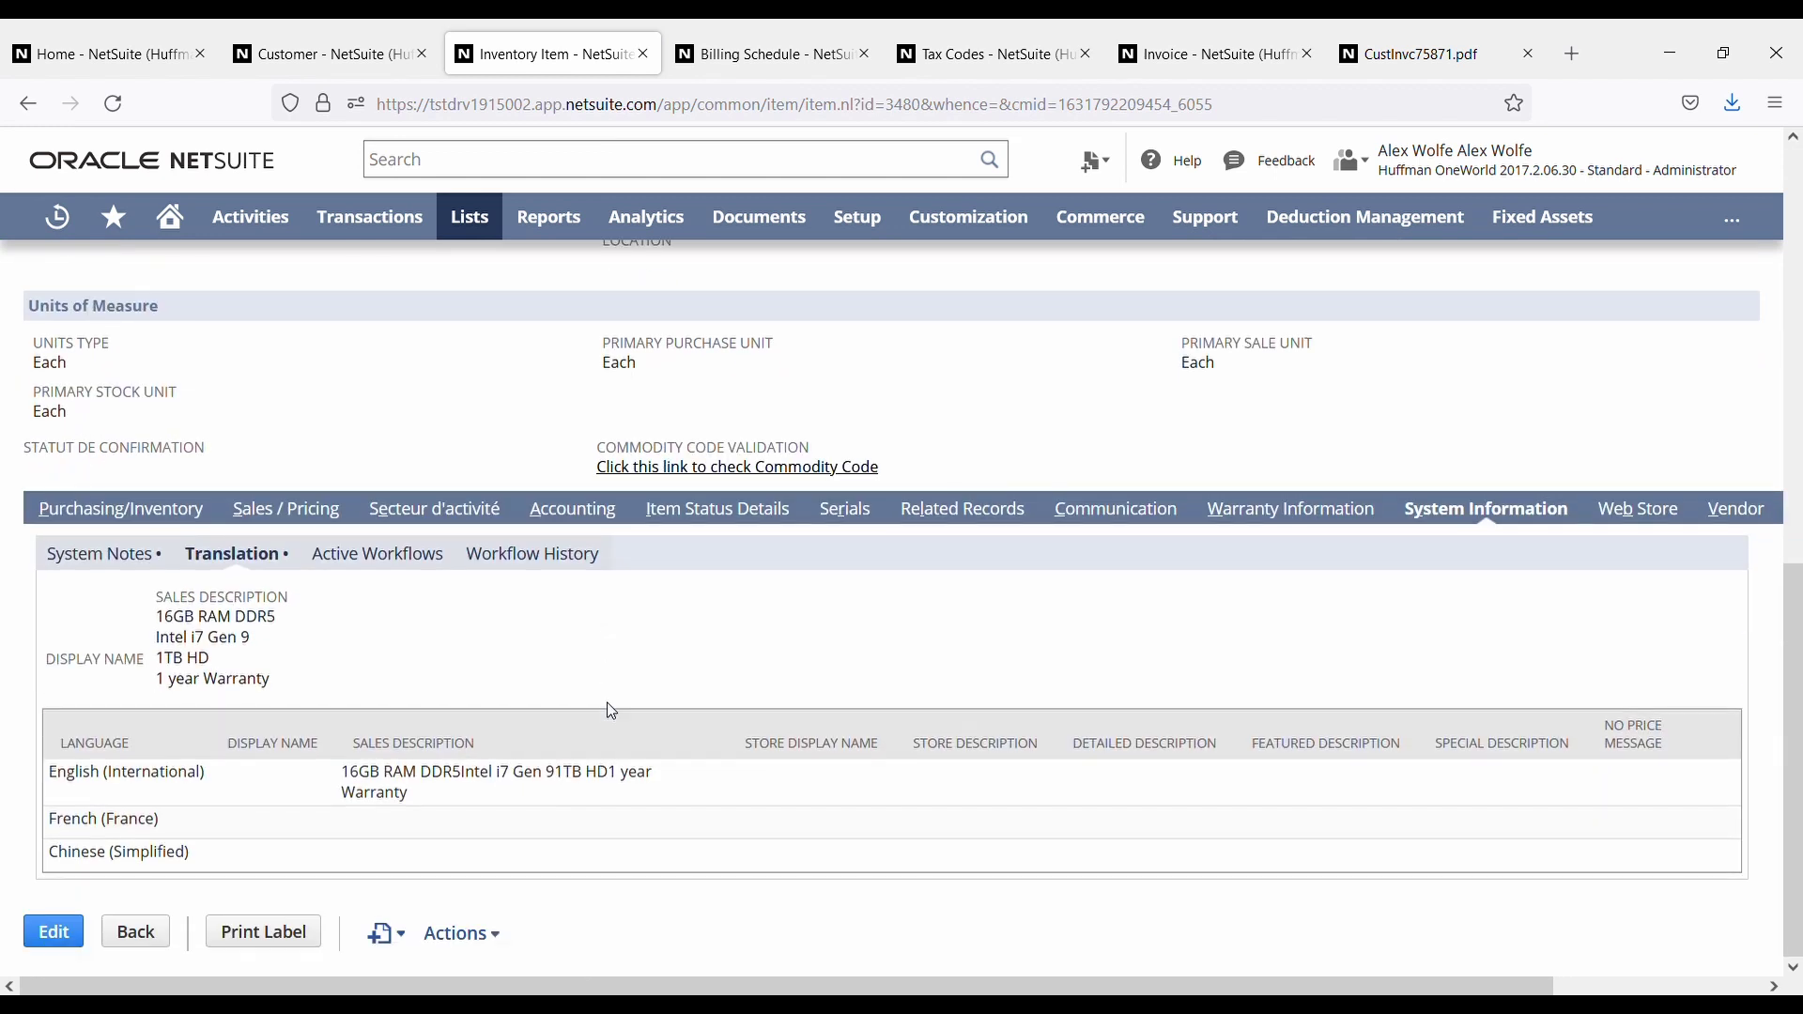
left_click(143, 519)
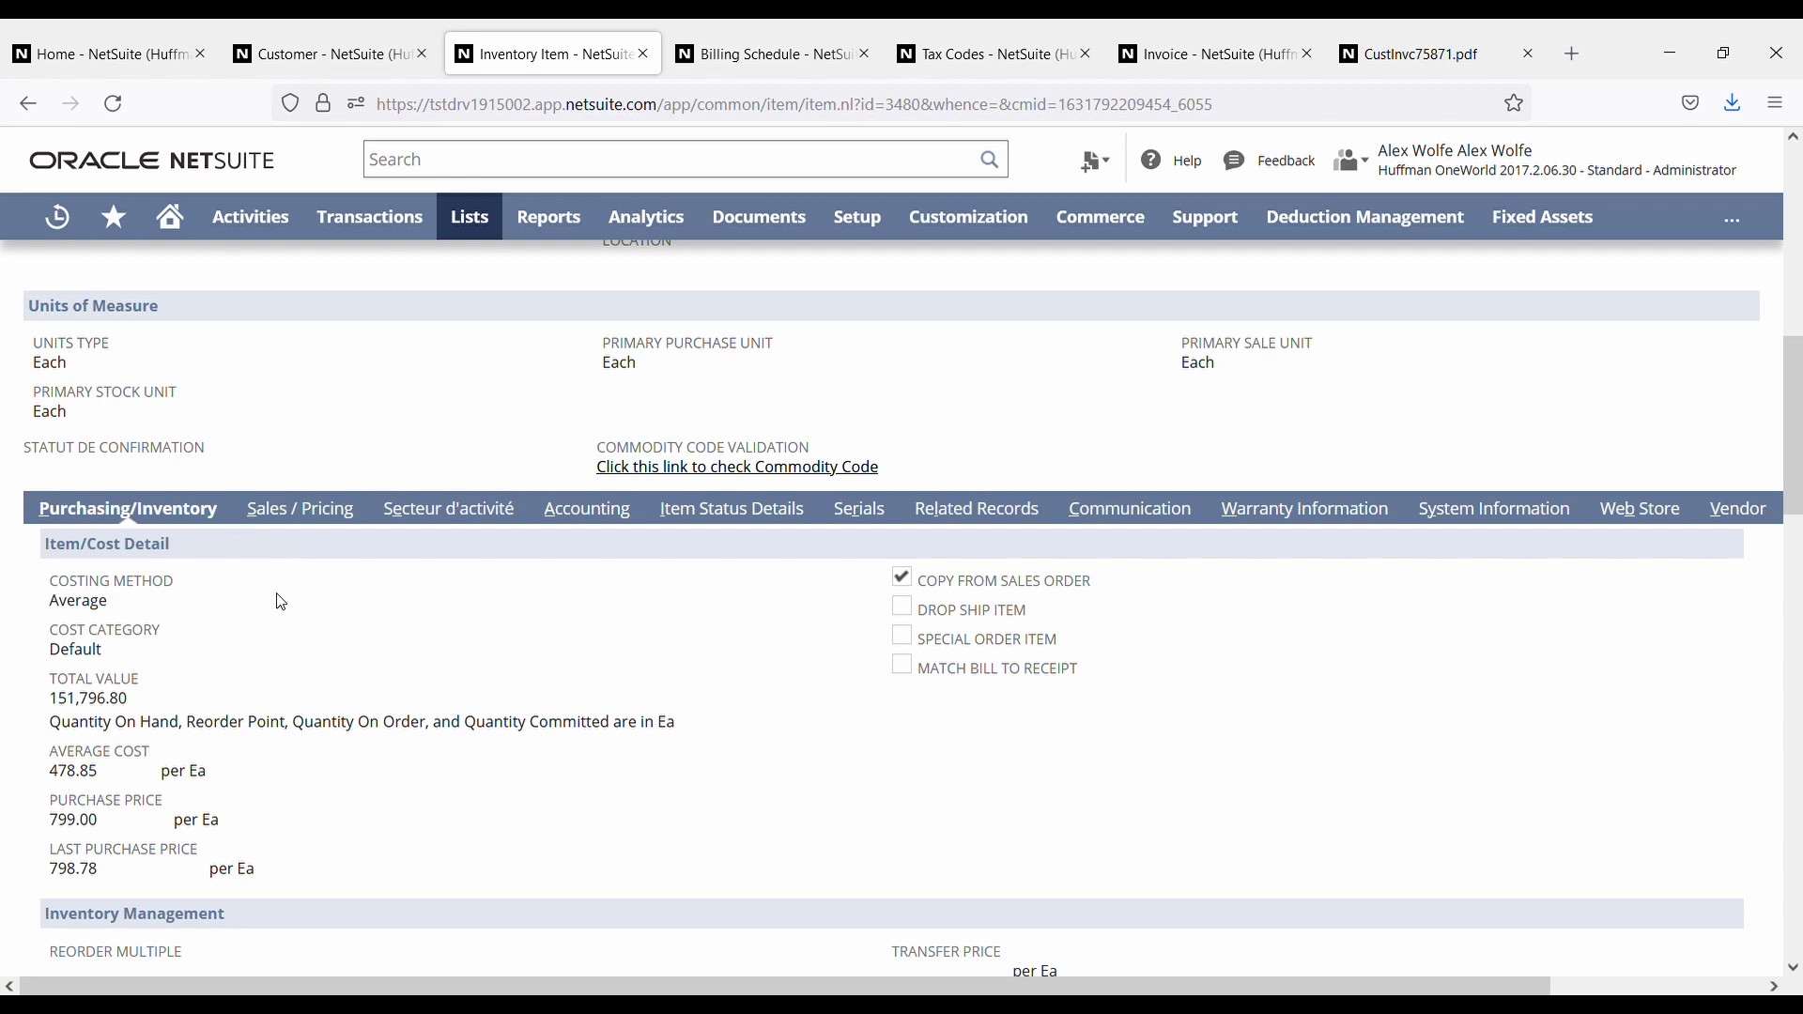
- Show the item's Sales/Pricing subtab and check its shipping weight field
left_click(310, 514)
scroll(319, 678, "down", 1)
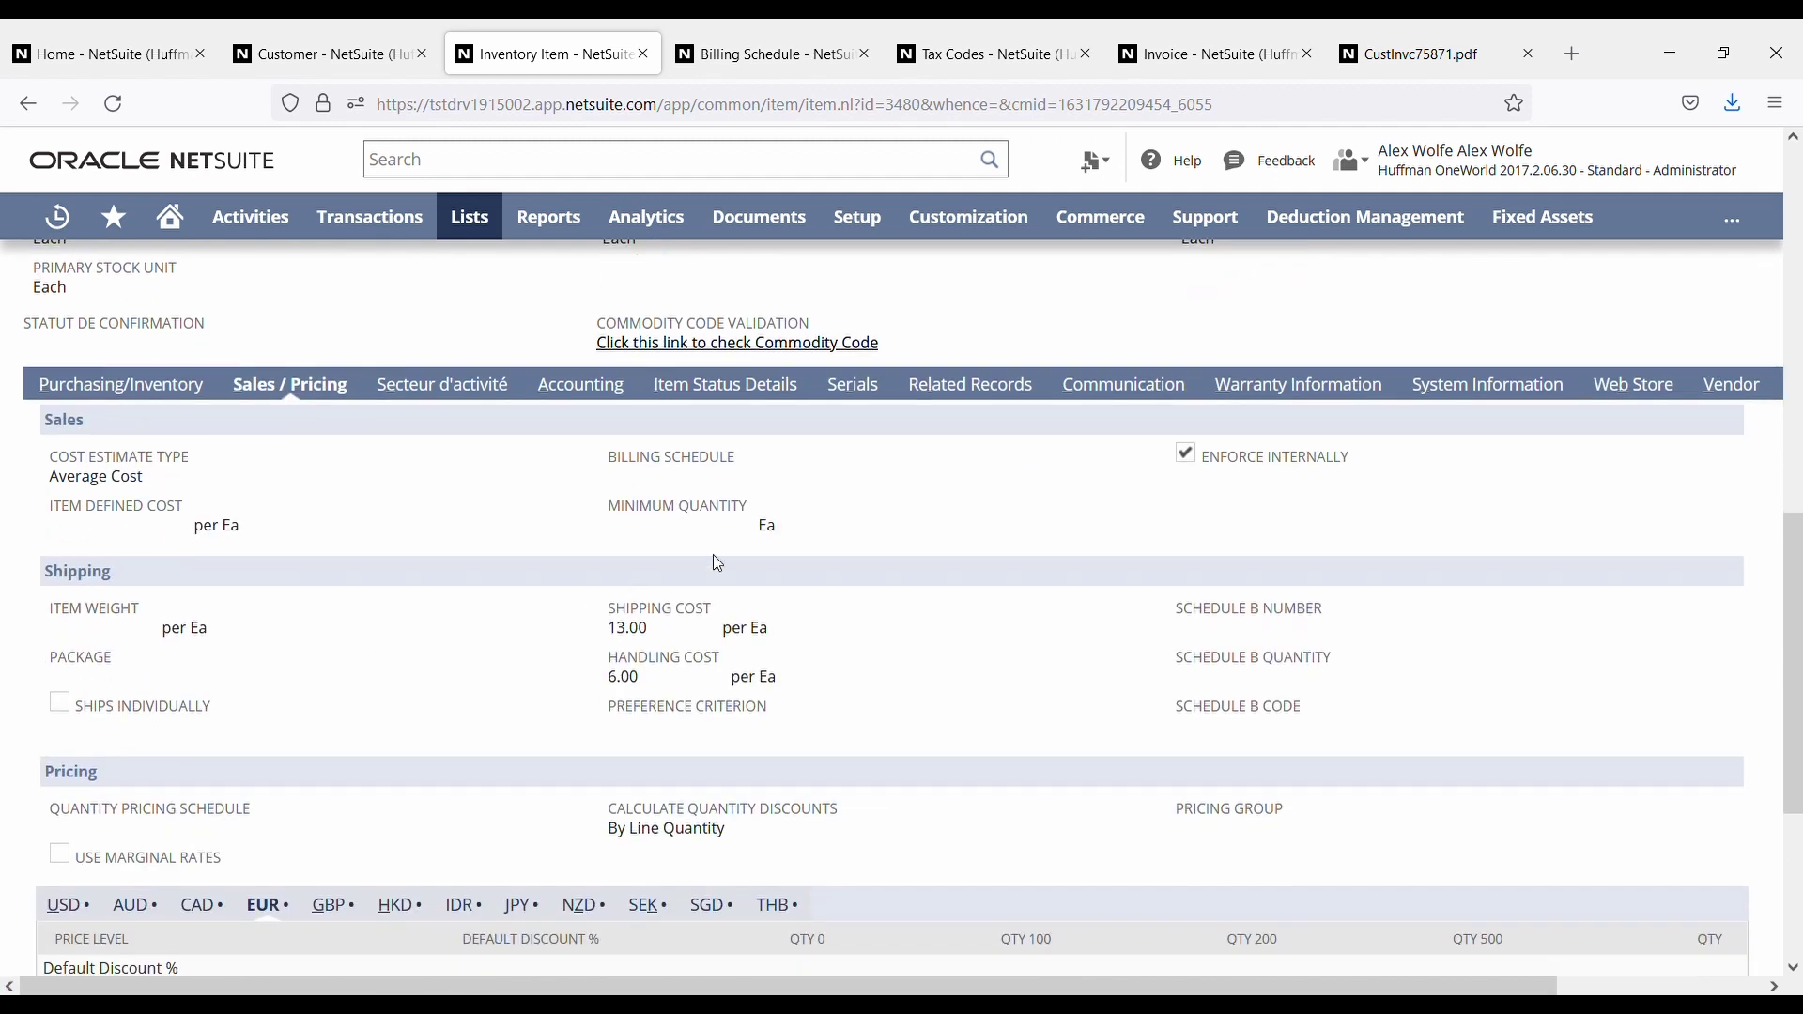
left_click_drag(779, 456, 608, 462)
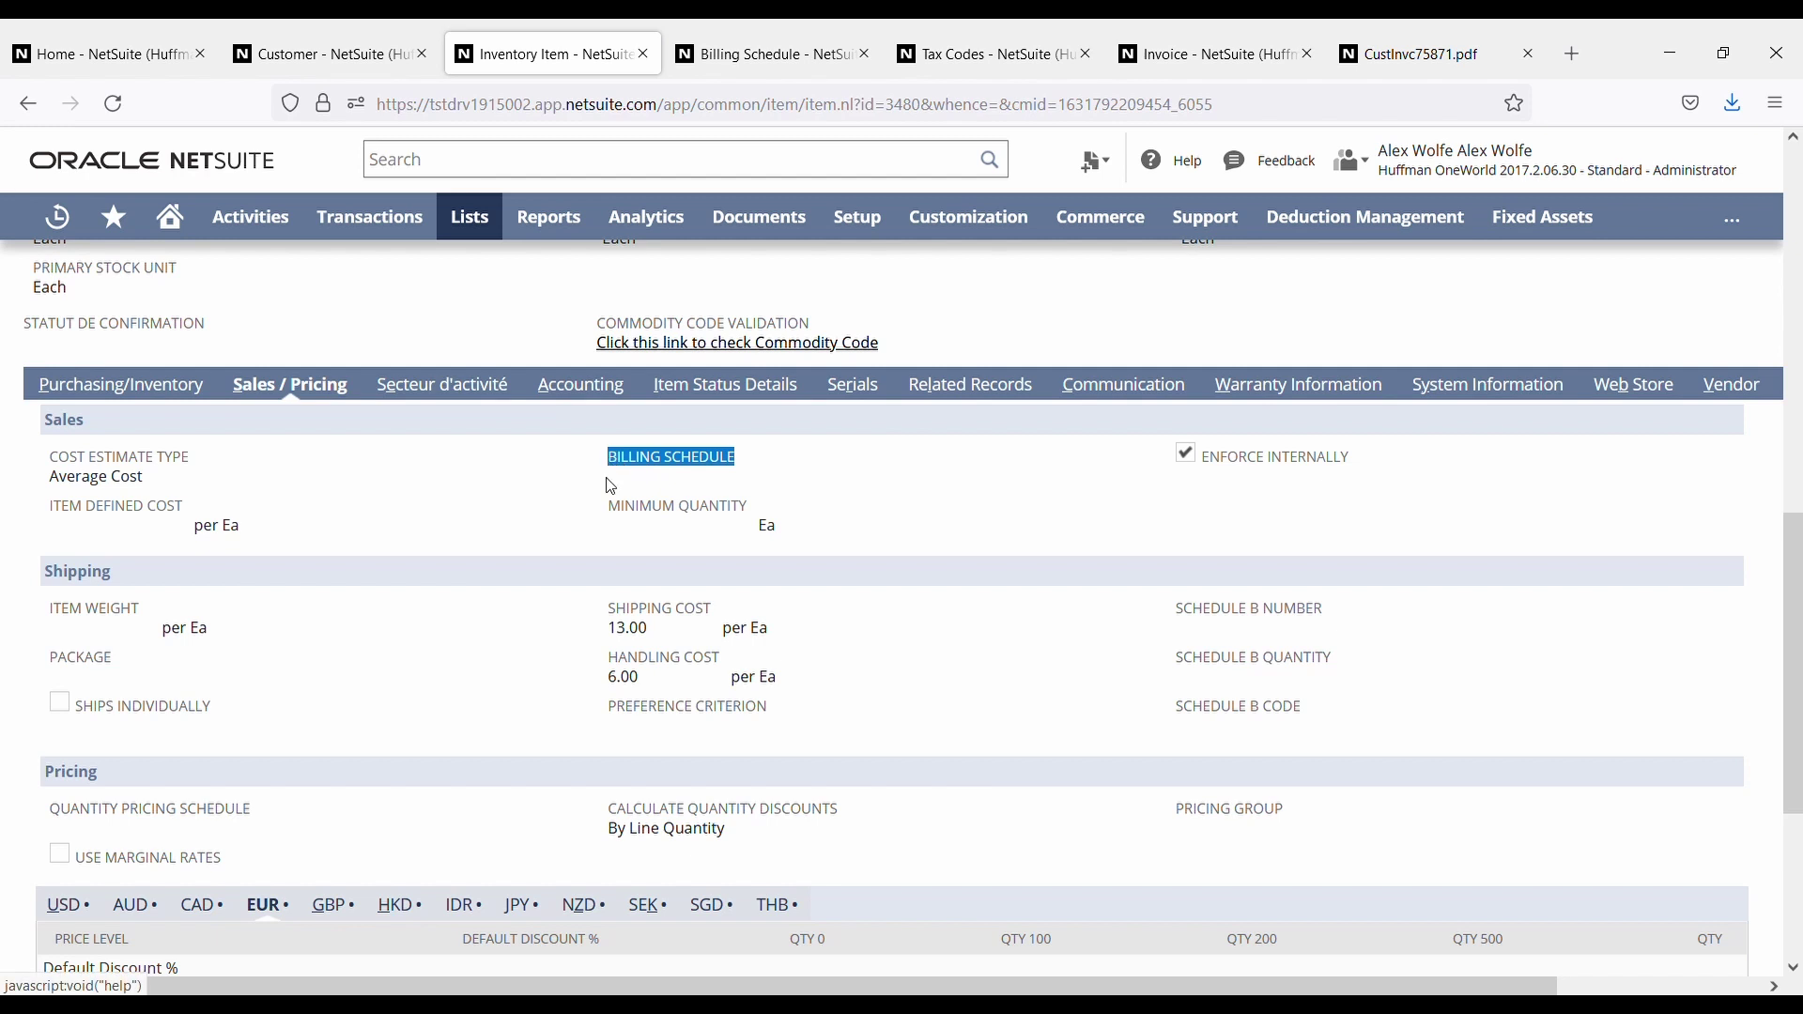
left_click(557, 496)
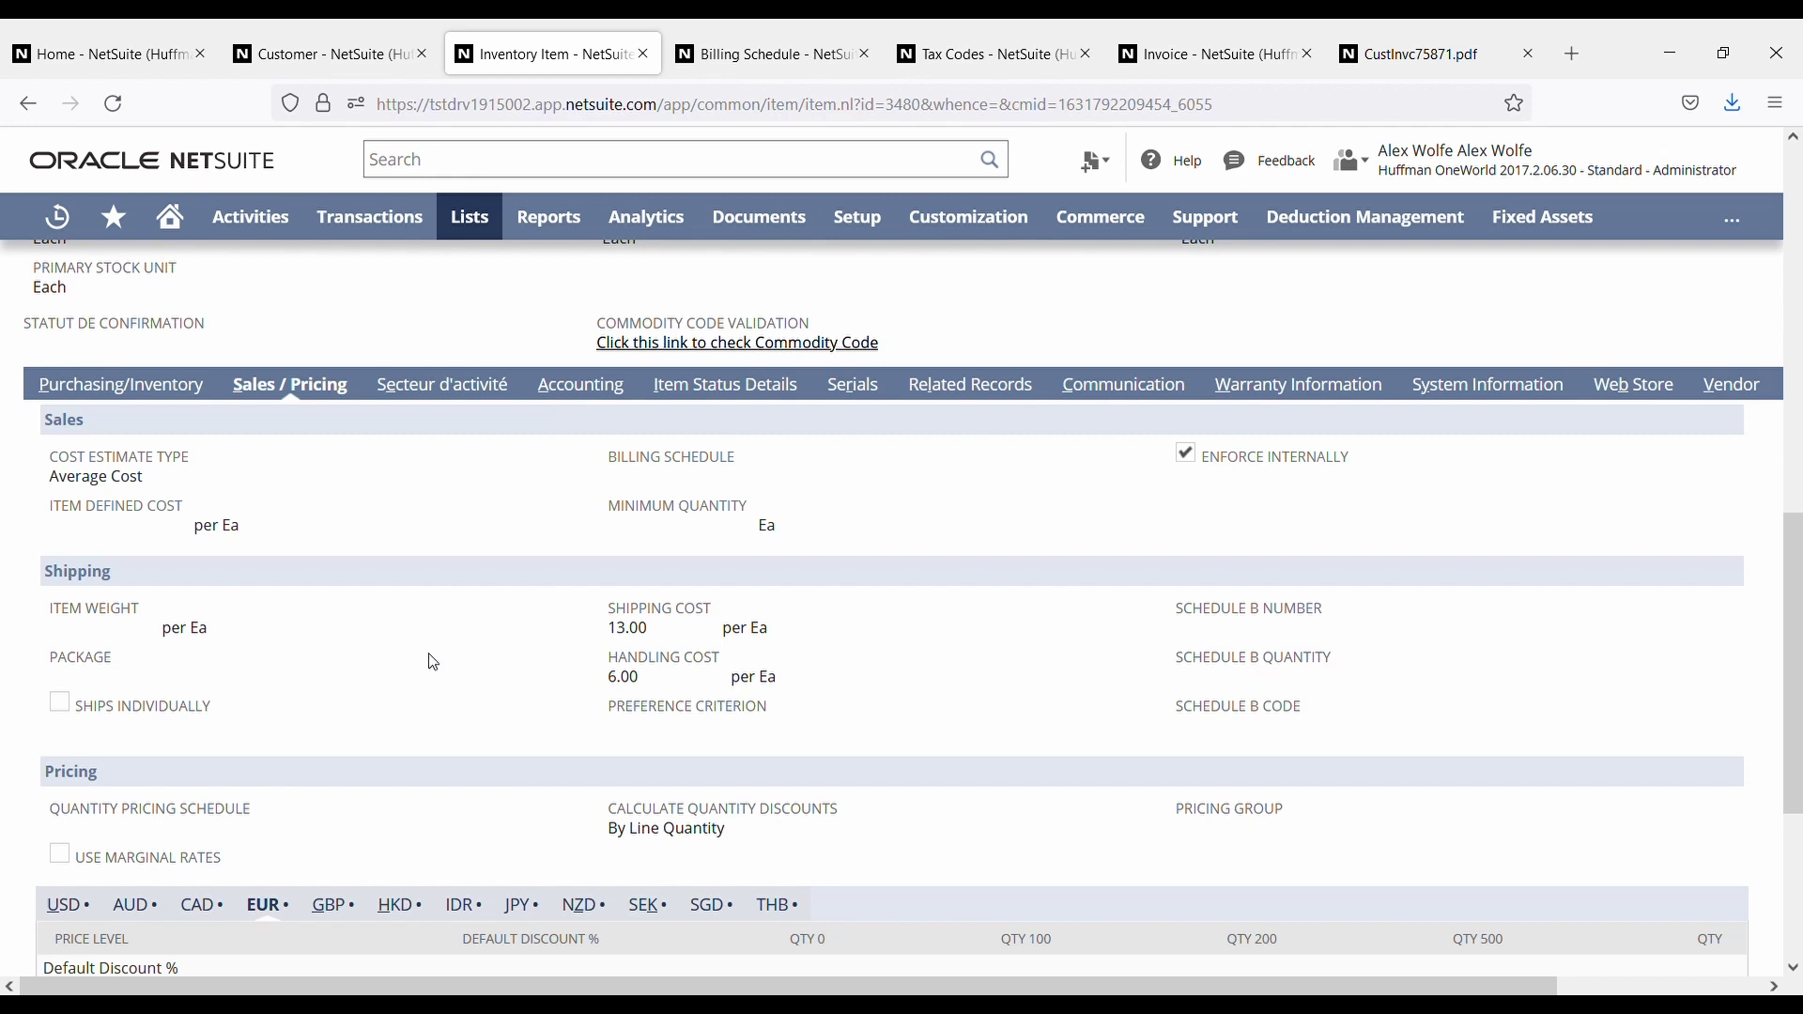
left_click_drag(143, 609, 77, 620)
left_click(351, 635)
- Check EUR pricing: Standard Price 899.10, and 850.00 at quantity 100
scroll(431, 667, "down", 4)
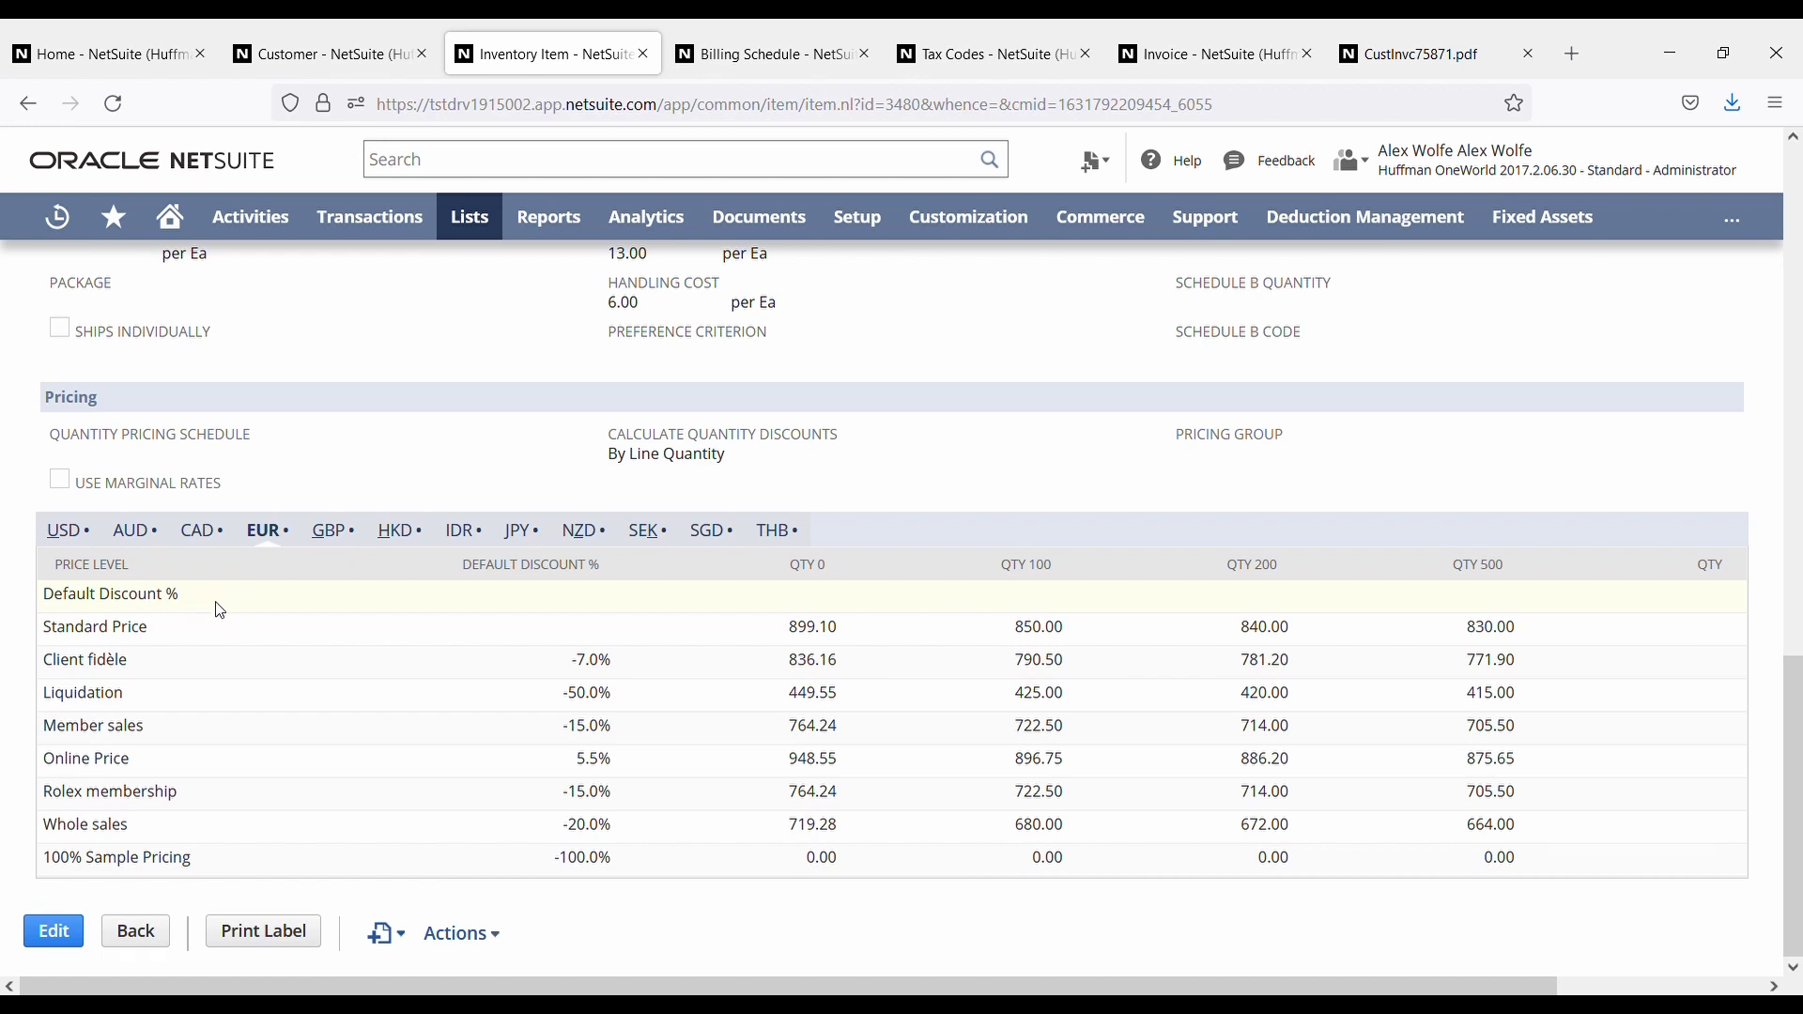
left_click_drag(176, 635, 55, 639)
left_click(277, 636)
left_click_drag(785, 635, 845, 635)
left_click(925, 479)
left_click_drag(1013, 565, 1053, 565)
left_click(1050, 599)
left_click_drag(1016, 631, 1074, 637)
left_click(1063, 490)
scroll(823, 526, "up", 6)
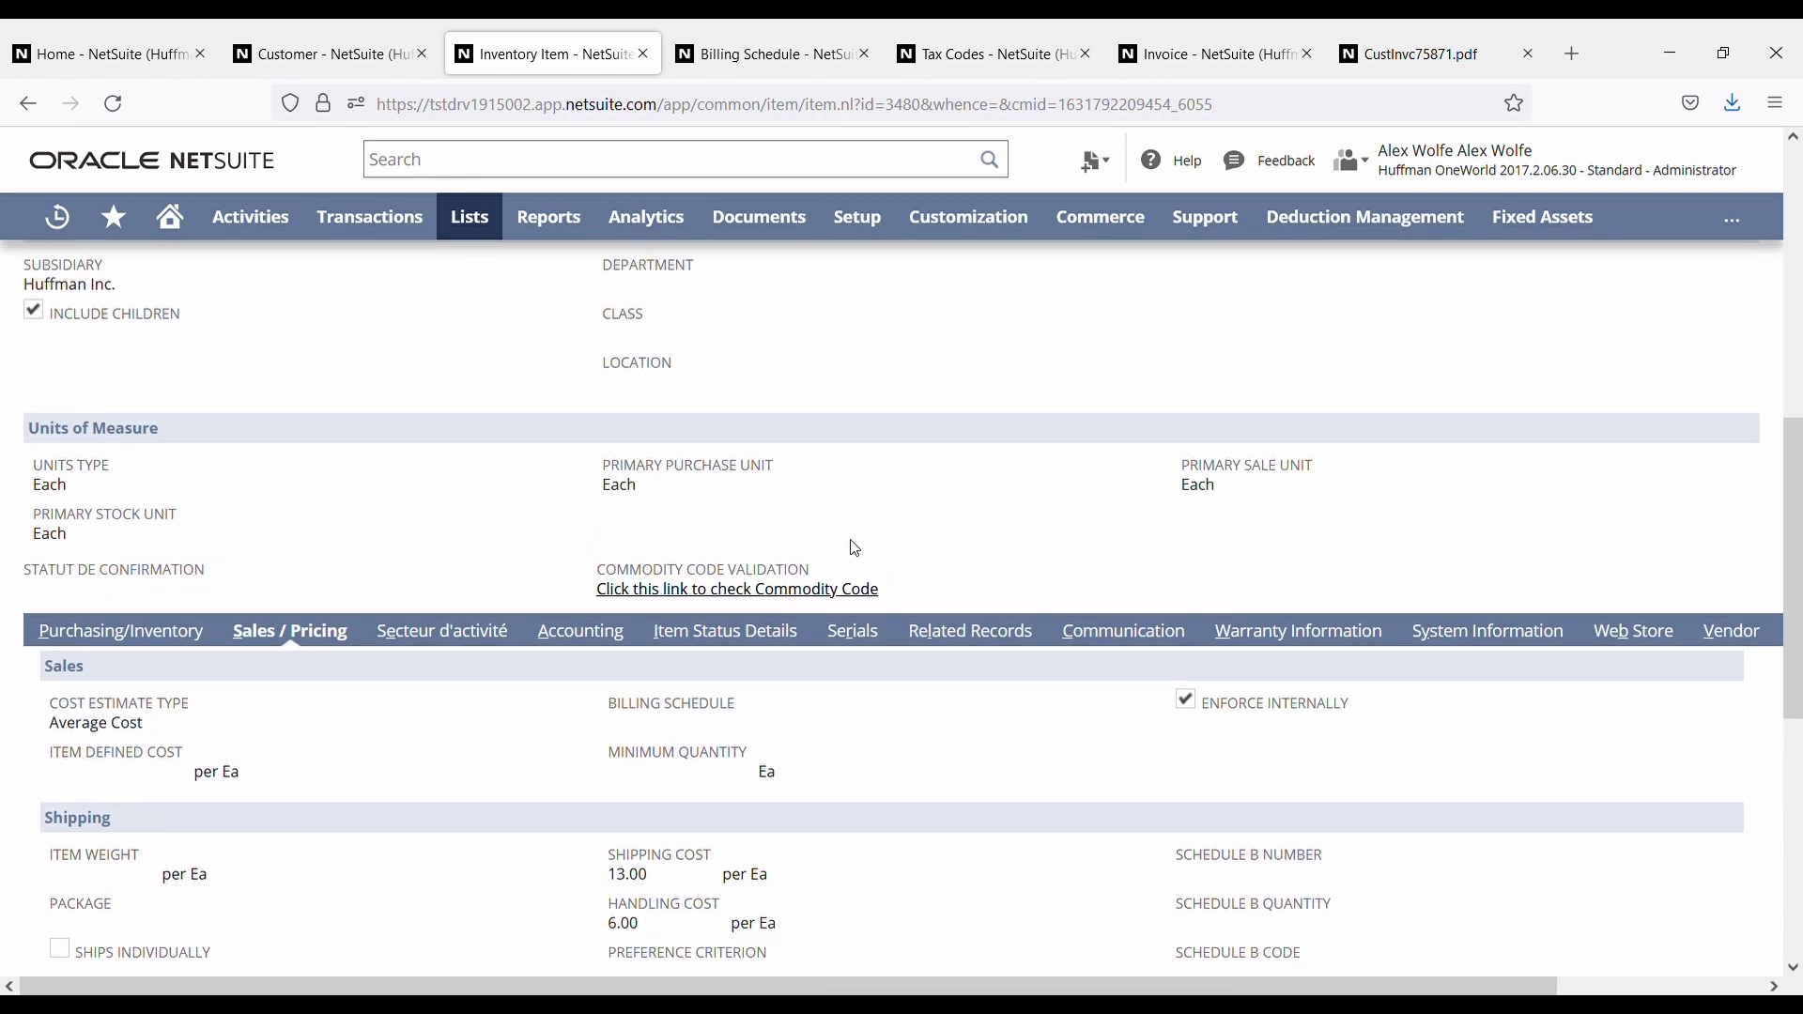
scroll(853, 616, "up", 1)
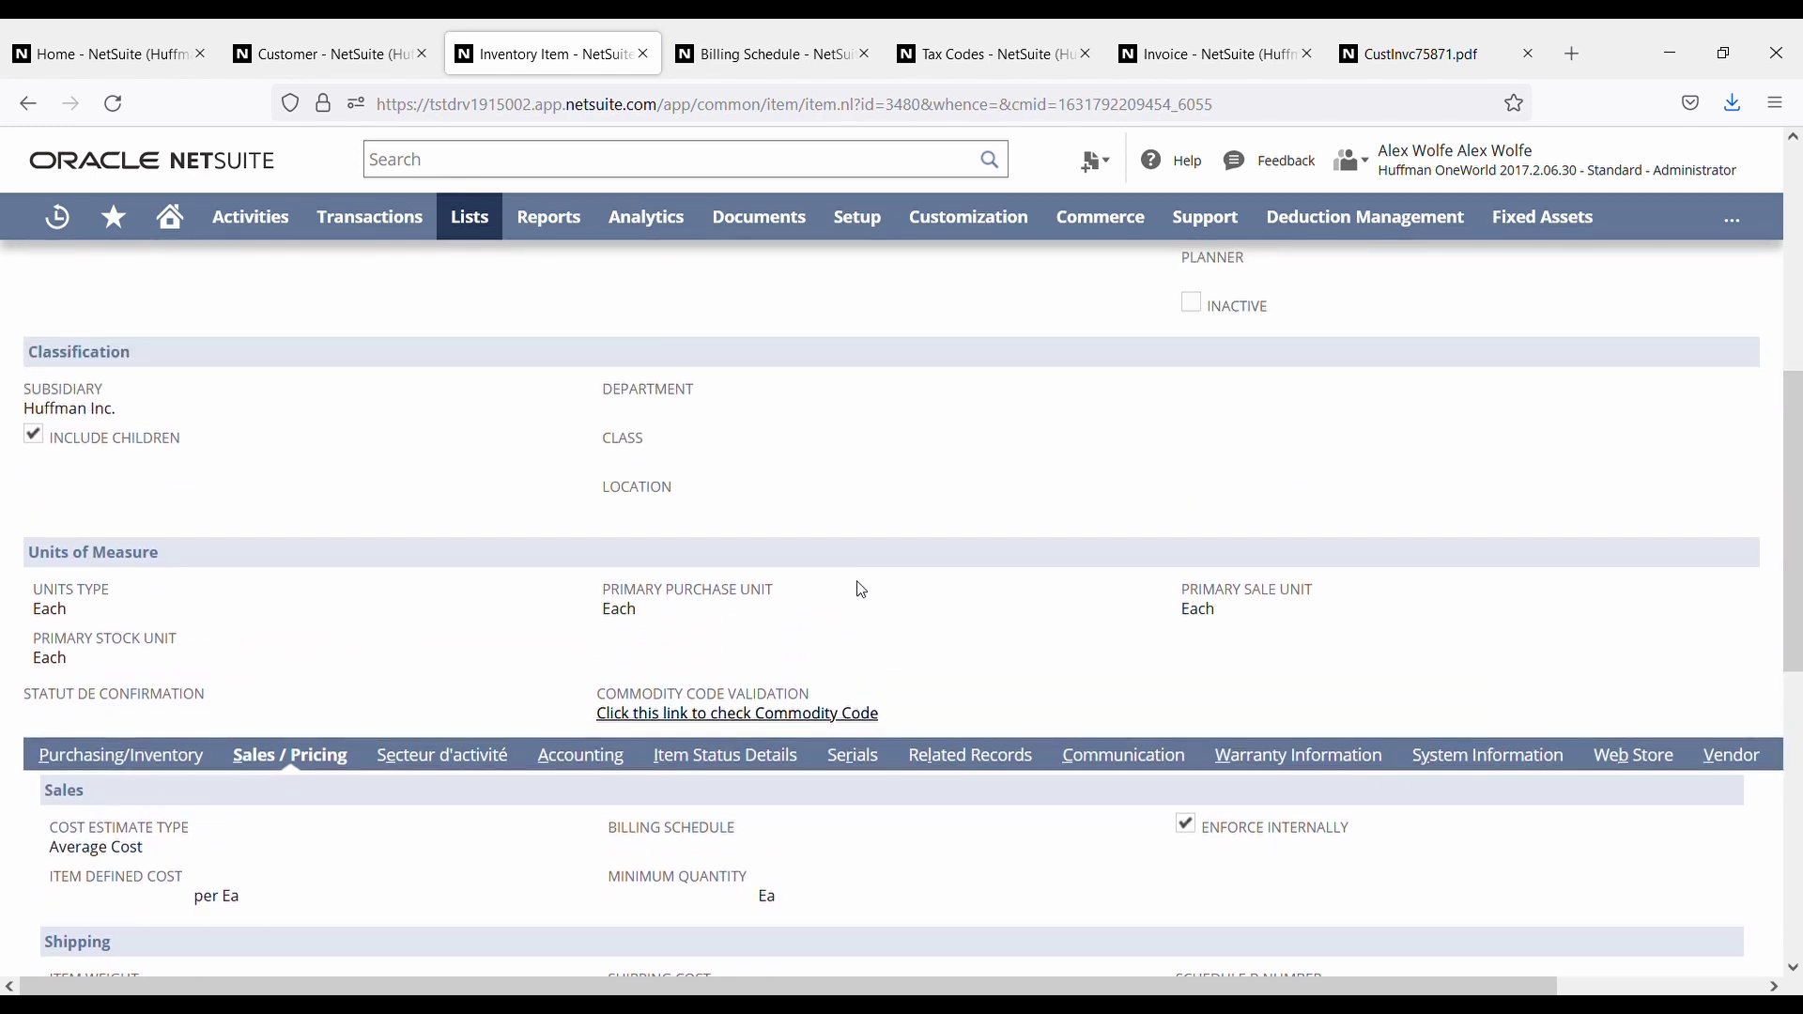
scroll(859, 562, "up", 5)
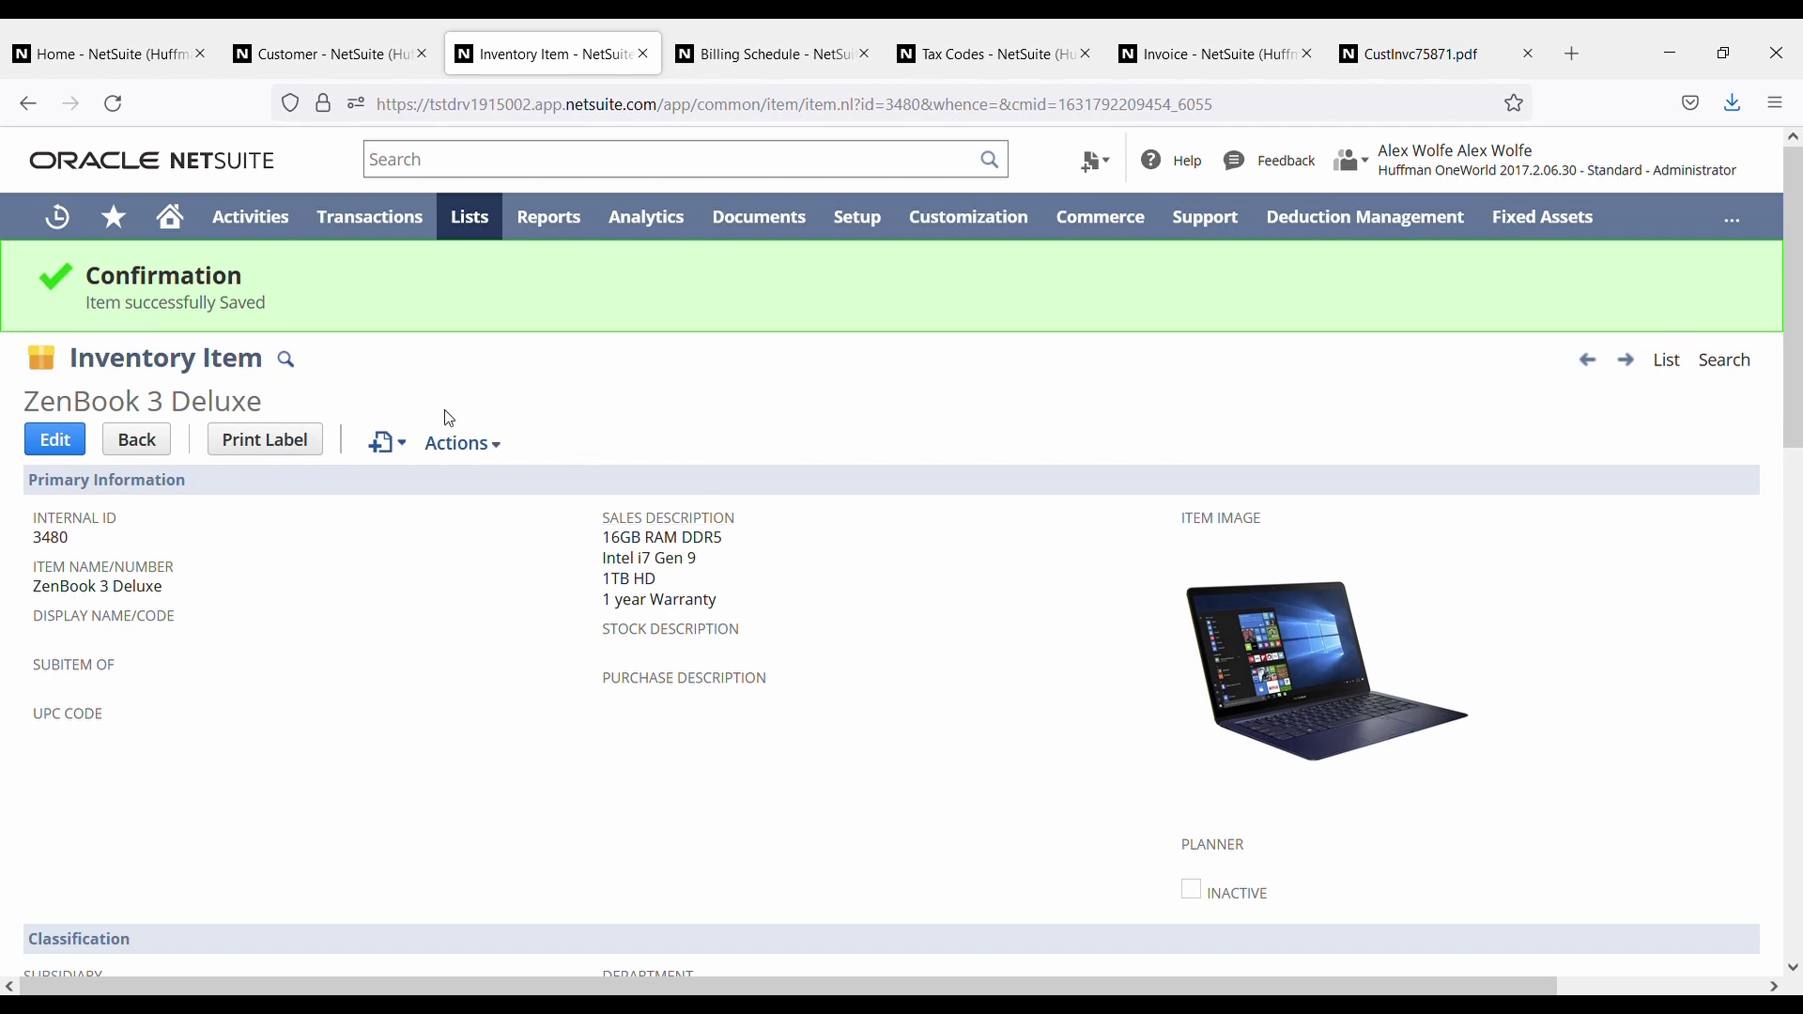
left_click(782, 62)
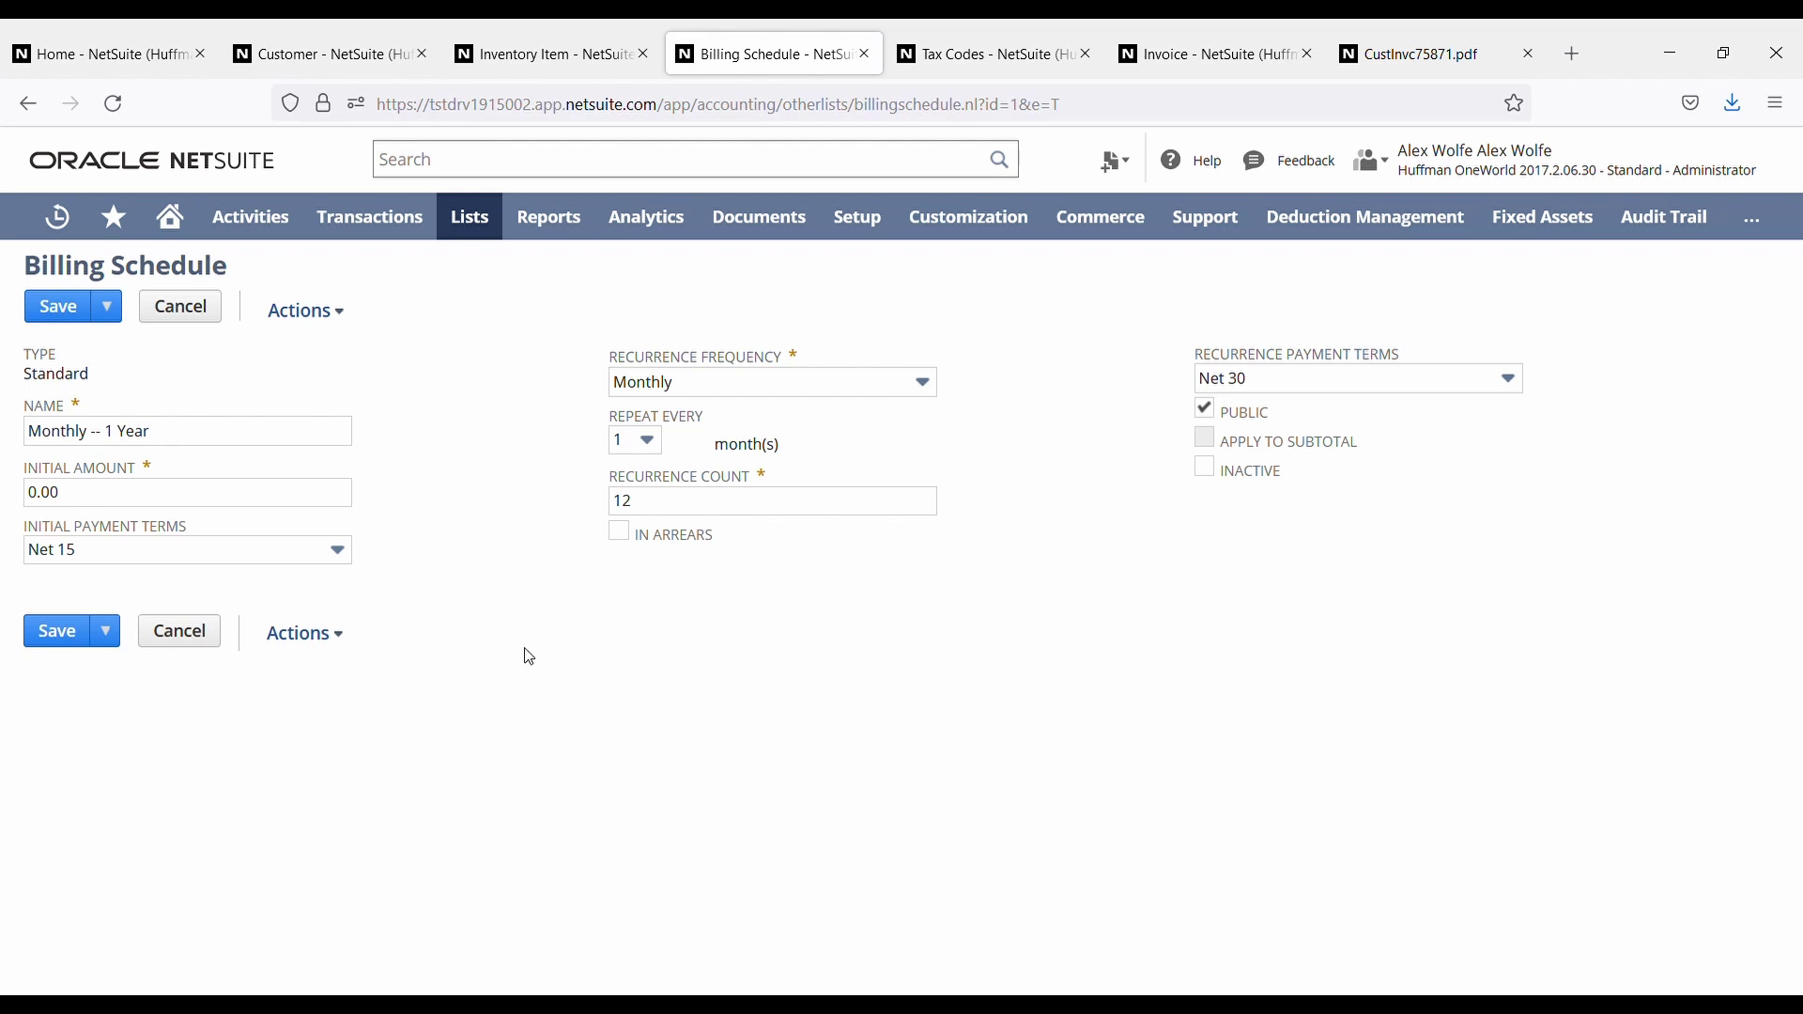
mouse_move(479, 225)
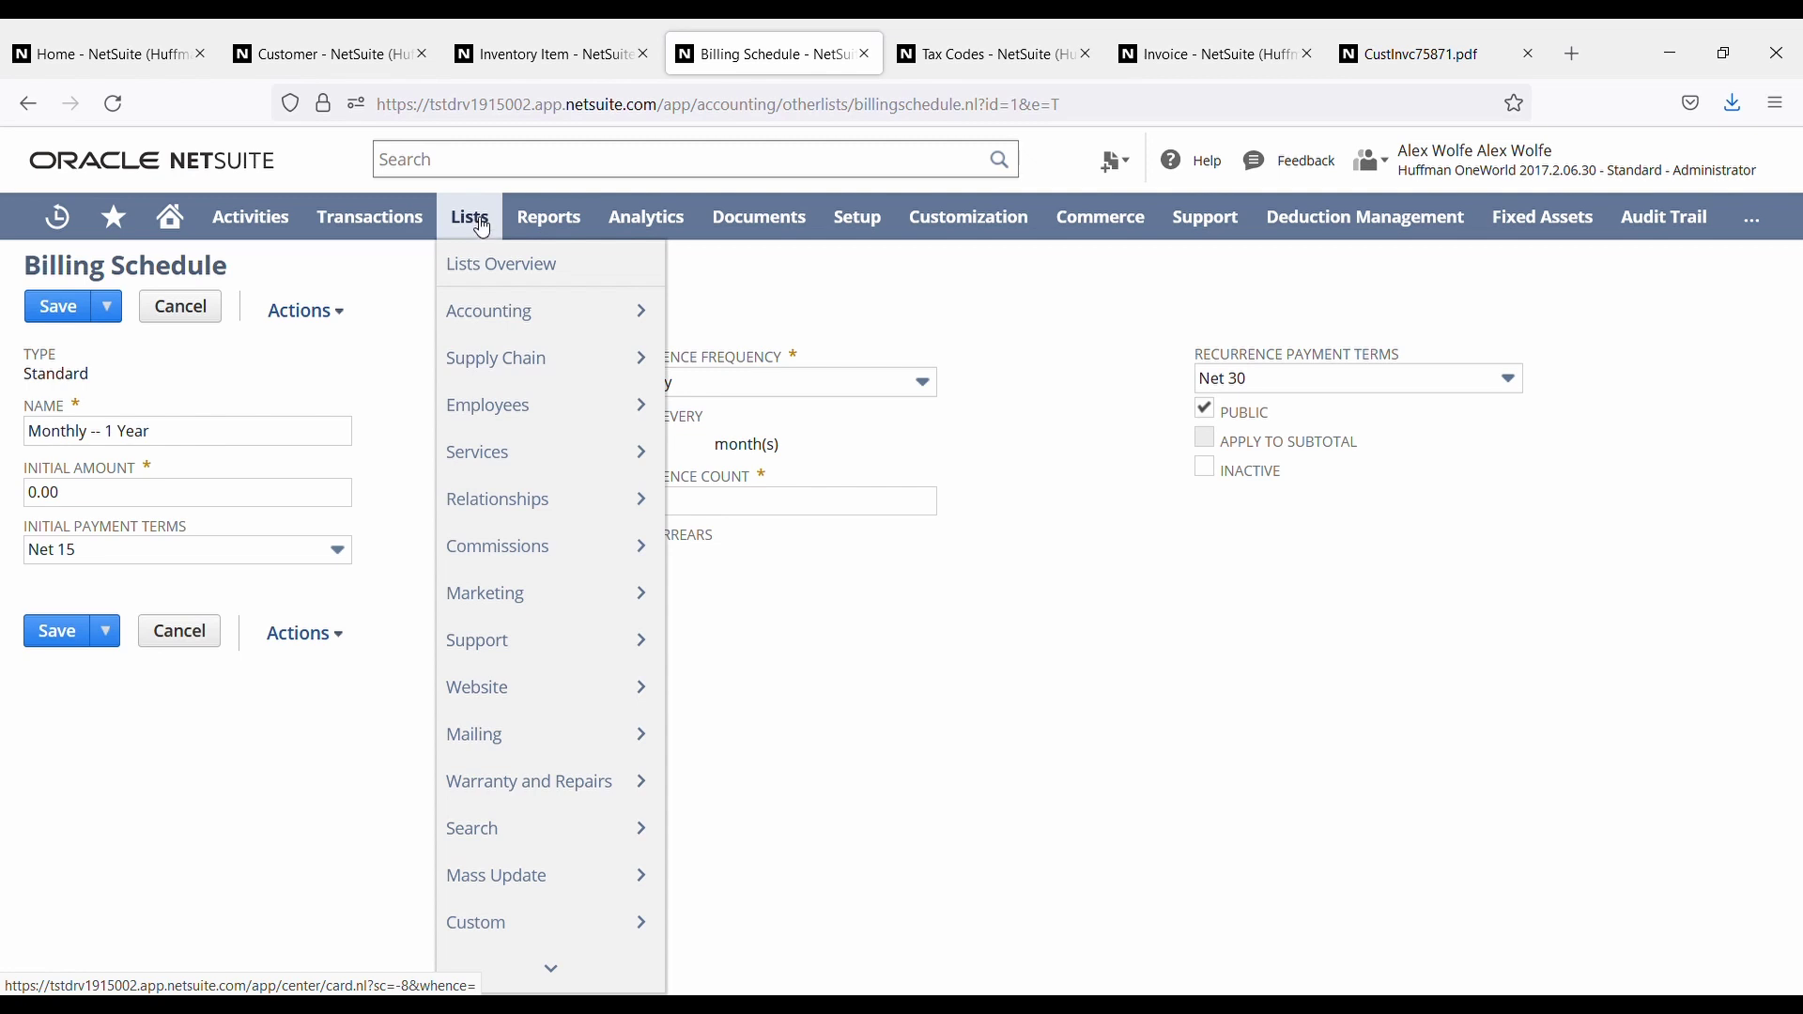
mouse_move(541, 319)
mouse_move(757, 610)
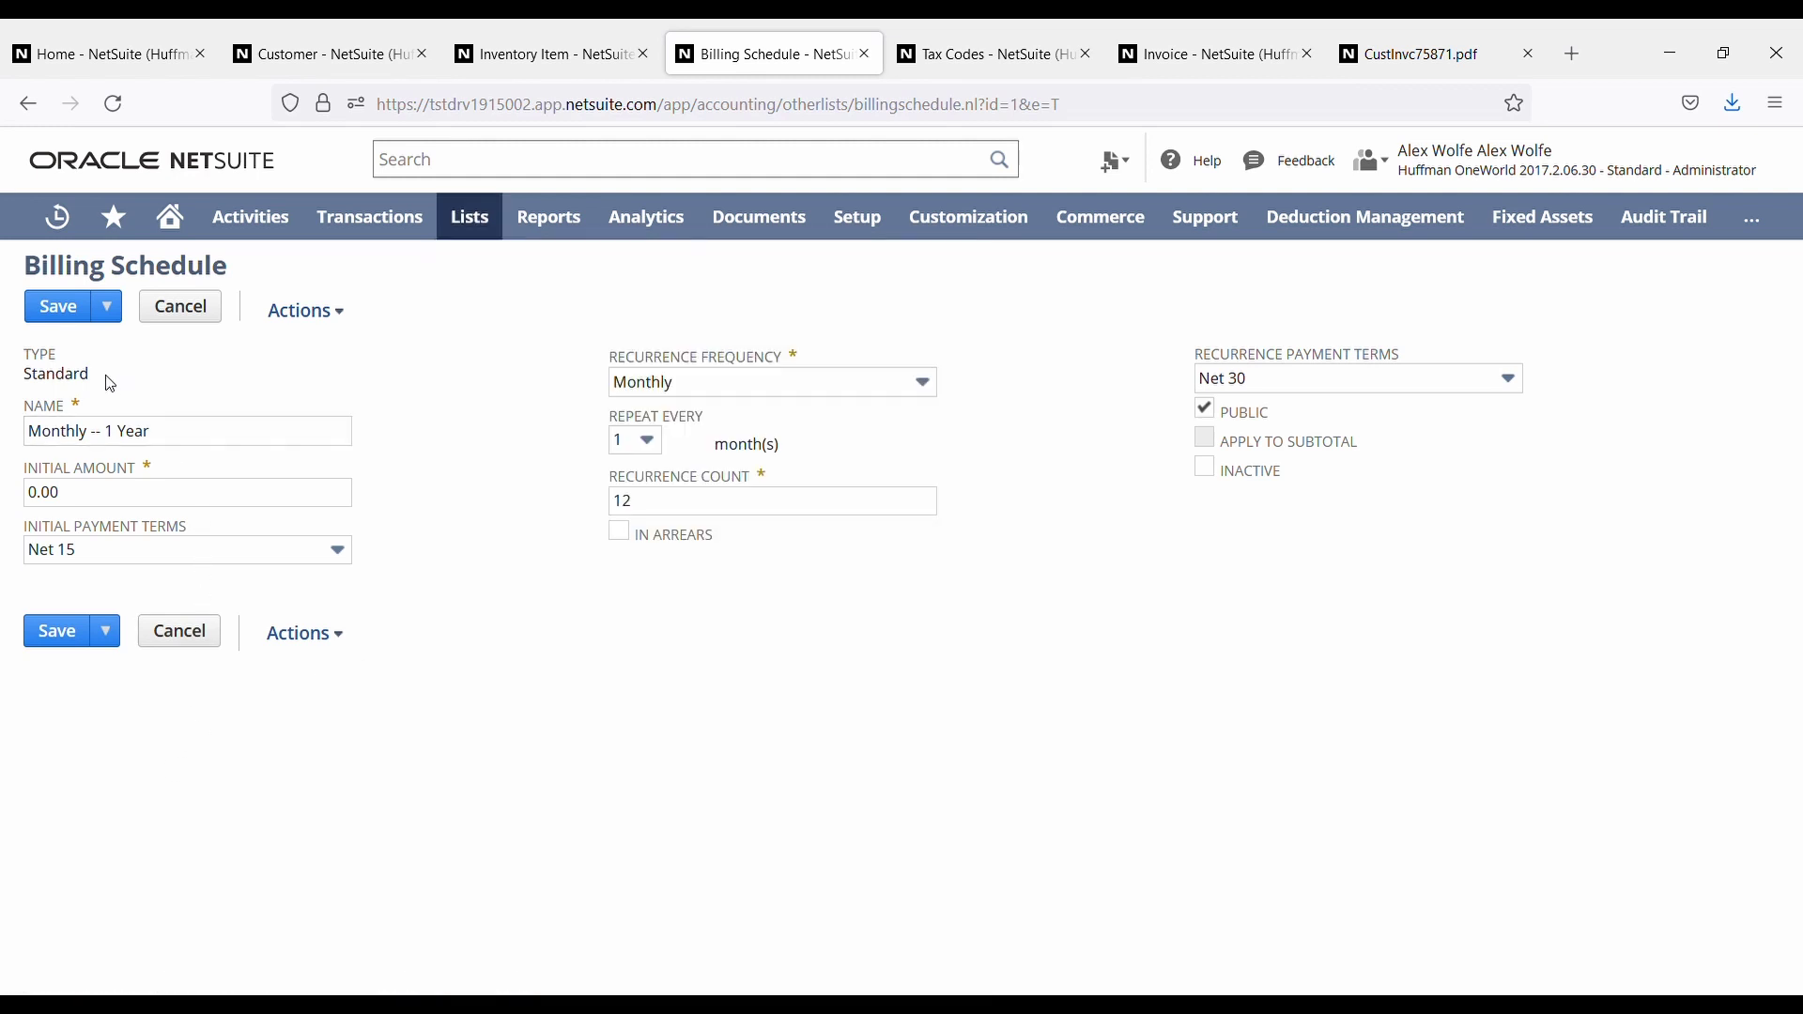
left_click_drag(102, 383, 37, 383)
left_click(181, 385)
left_click(42, 356)
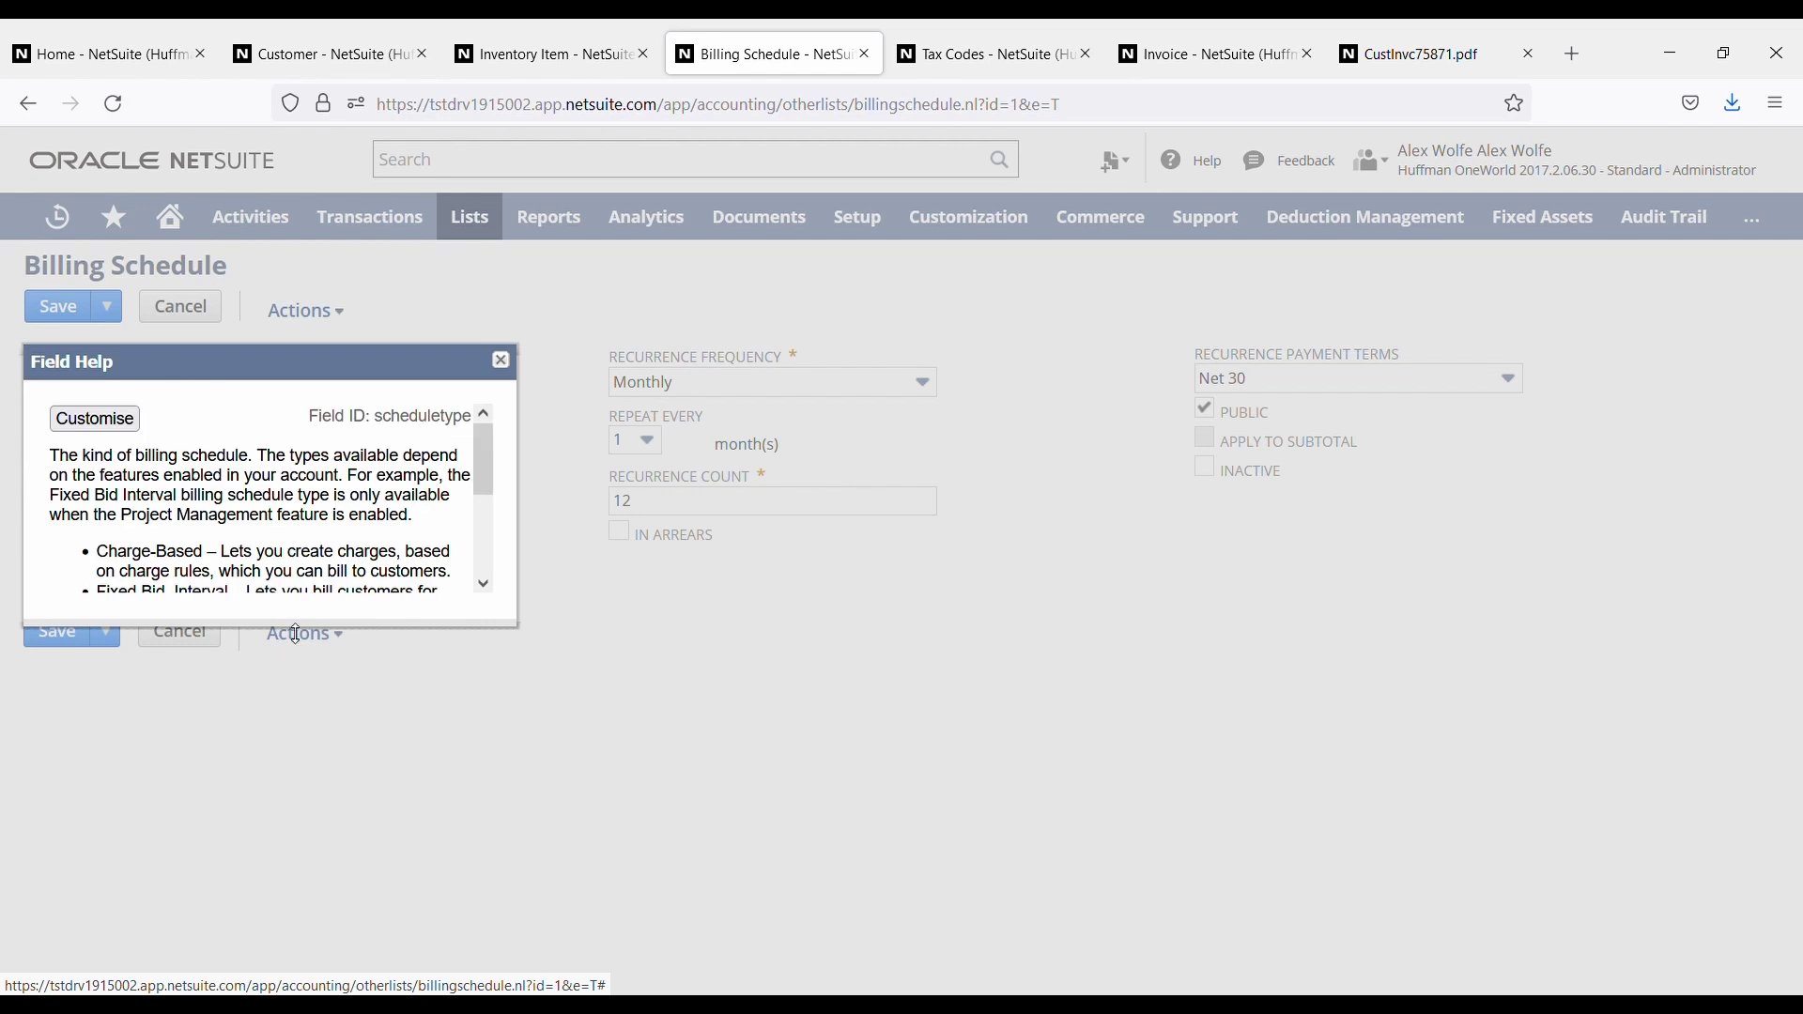
left_click_drag(297, 635, 306, 813)
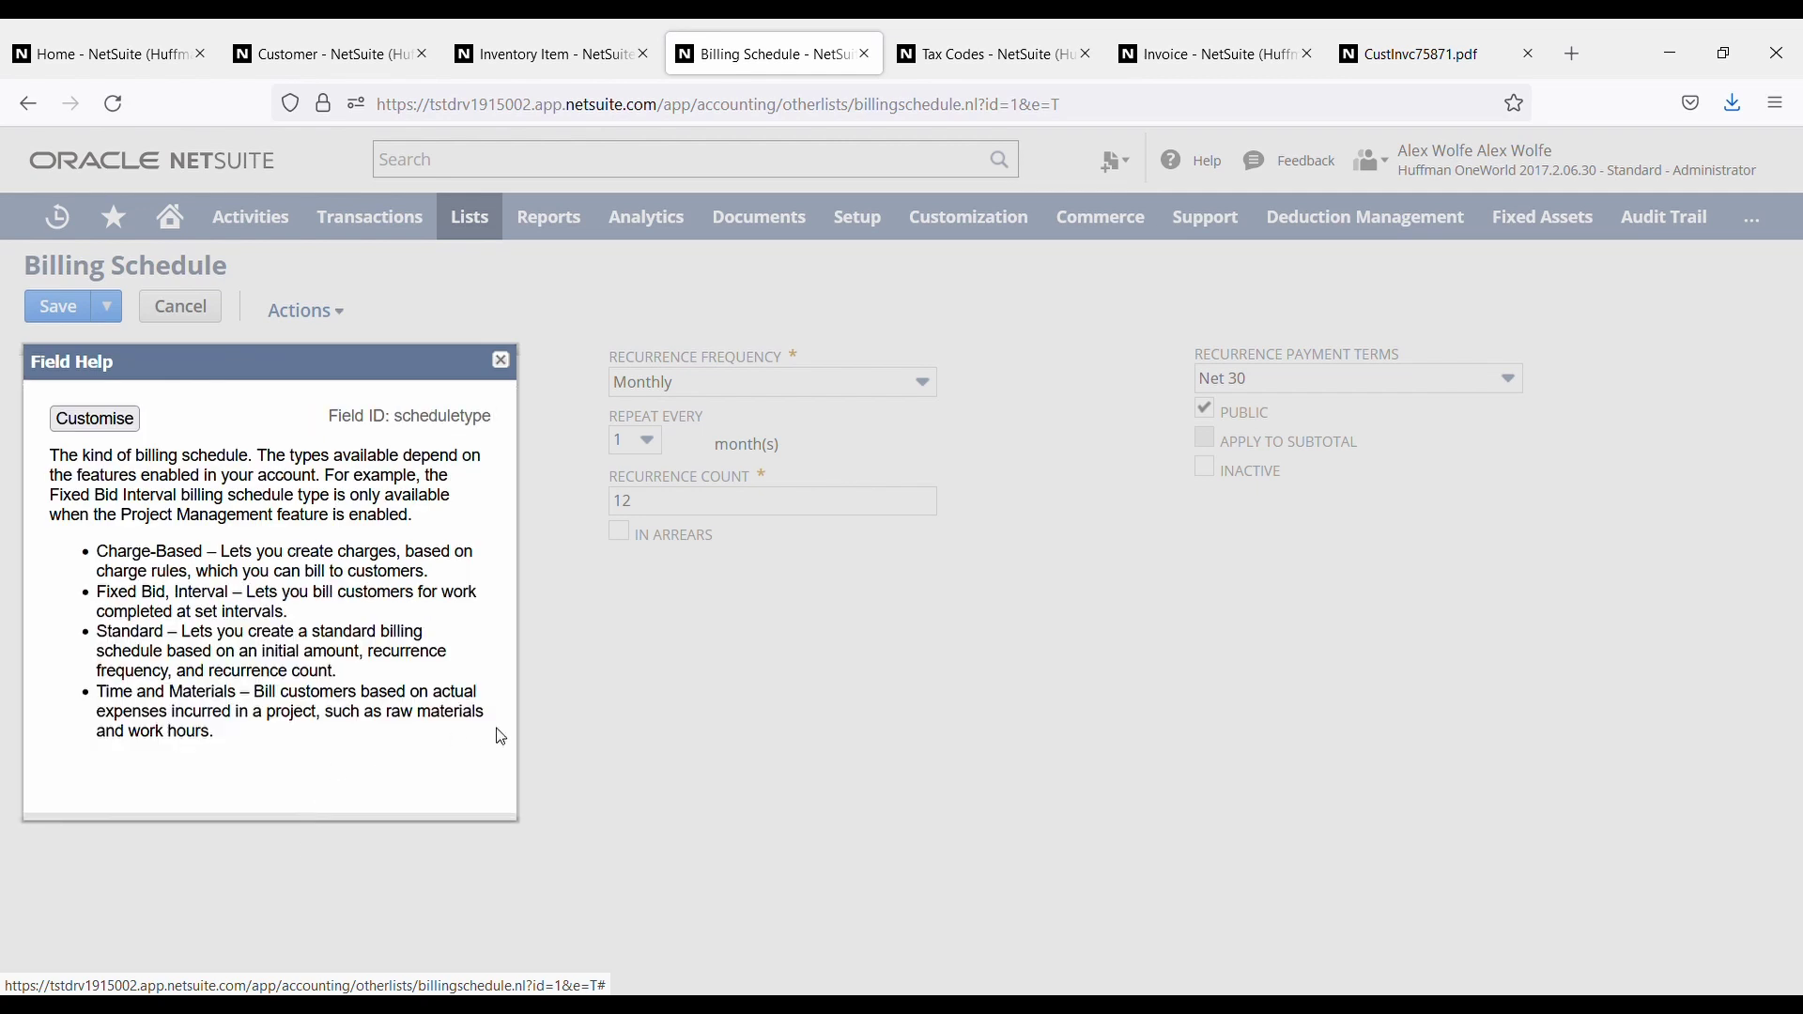
left_click(505, 363)
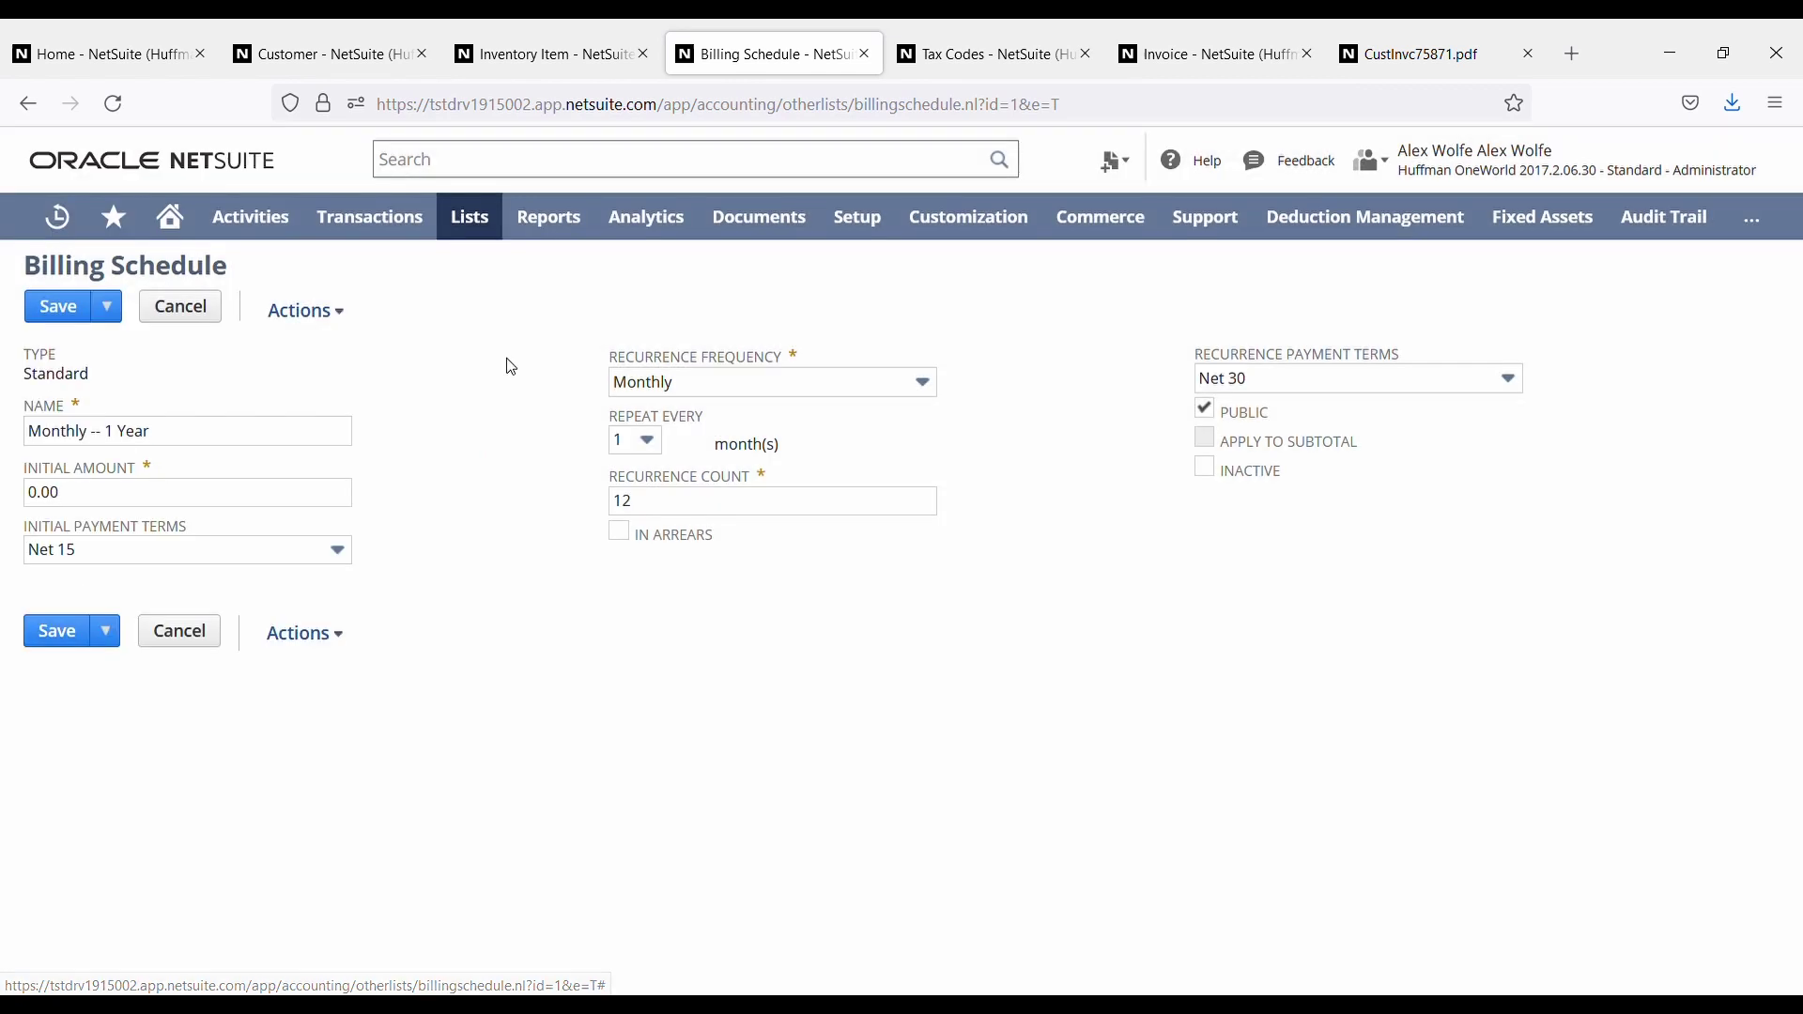
- Check the Monthly -- 1 Year schedule name and its 0.00 initial amount, unchanged
triple_click(201, 439)
left_click(111, 503)
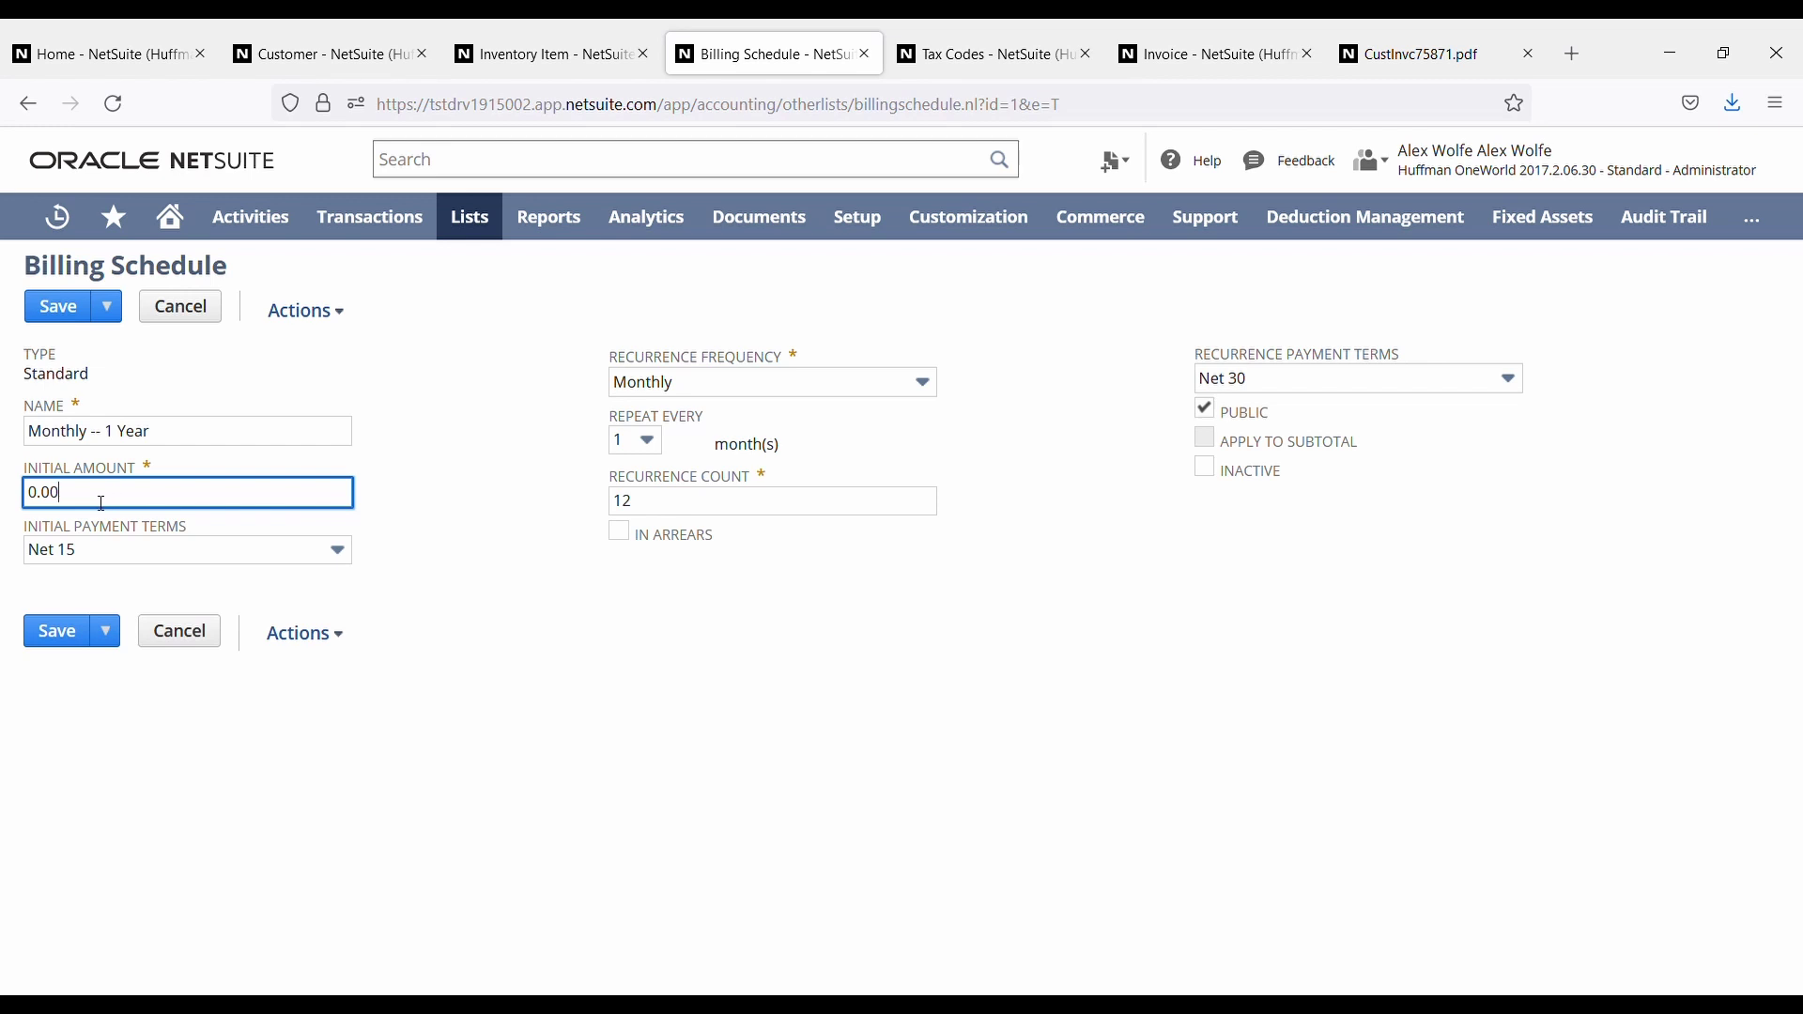
left_click_drag(100, 504, 32, 511)
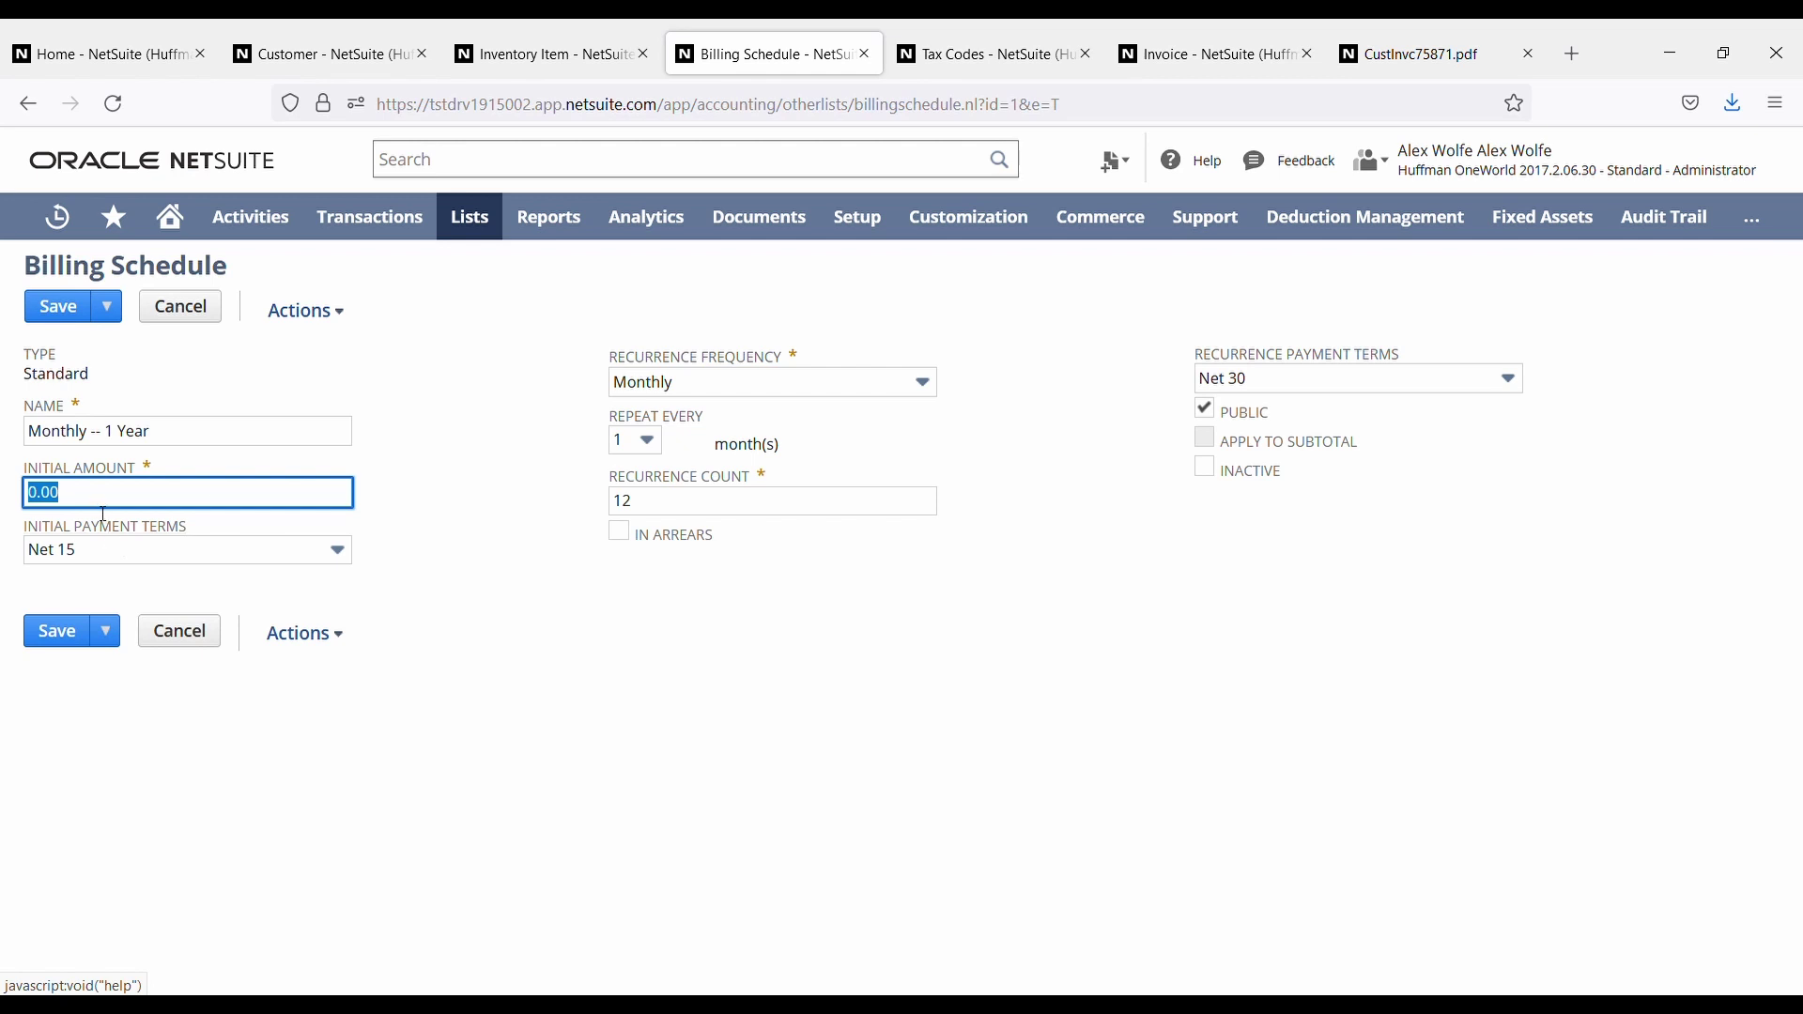
left_click(318, 598)
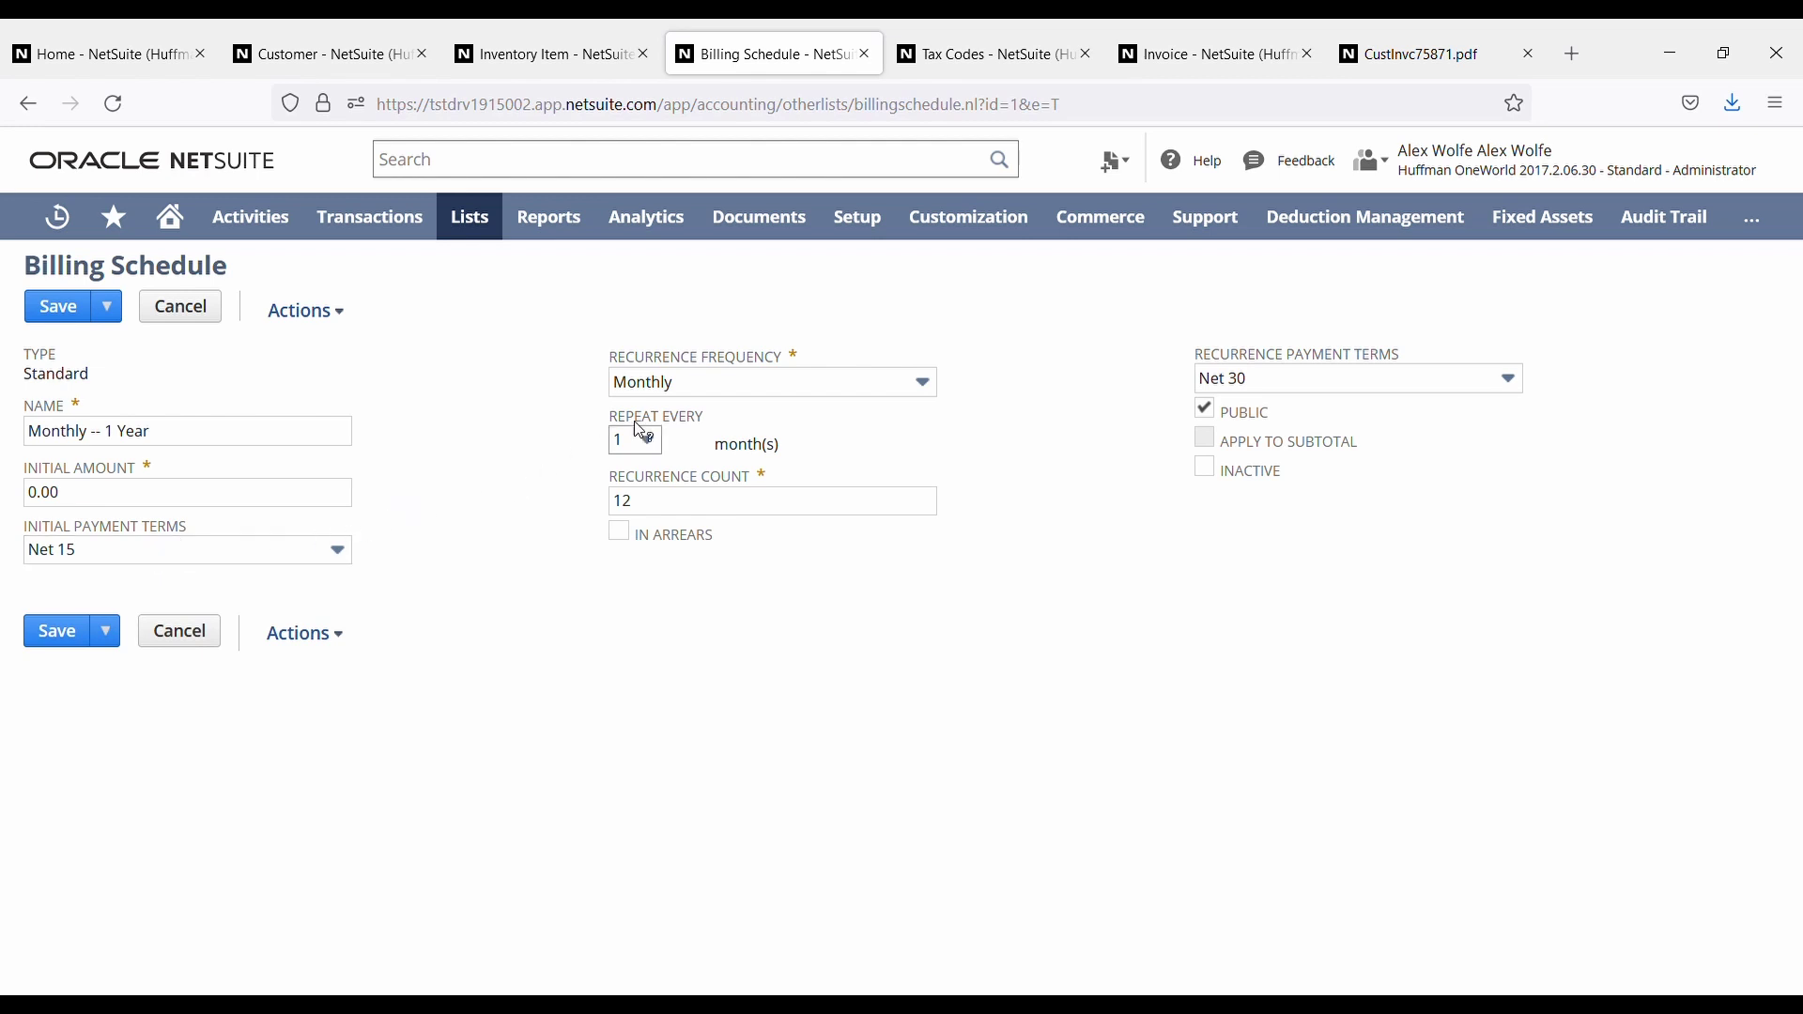
- Confirm the recurrence stays Monthly, every 1 month, for 12 recurrences
left_click(759, 389)
left_click(759, 389)
left_click(650, 442)
left_click(624, 463)
left_click(691, 505)
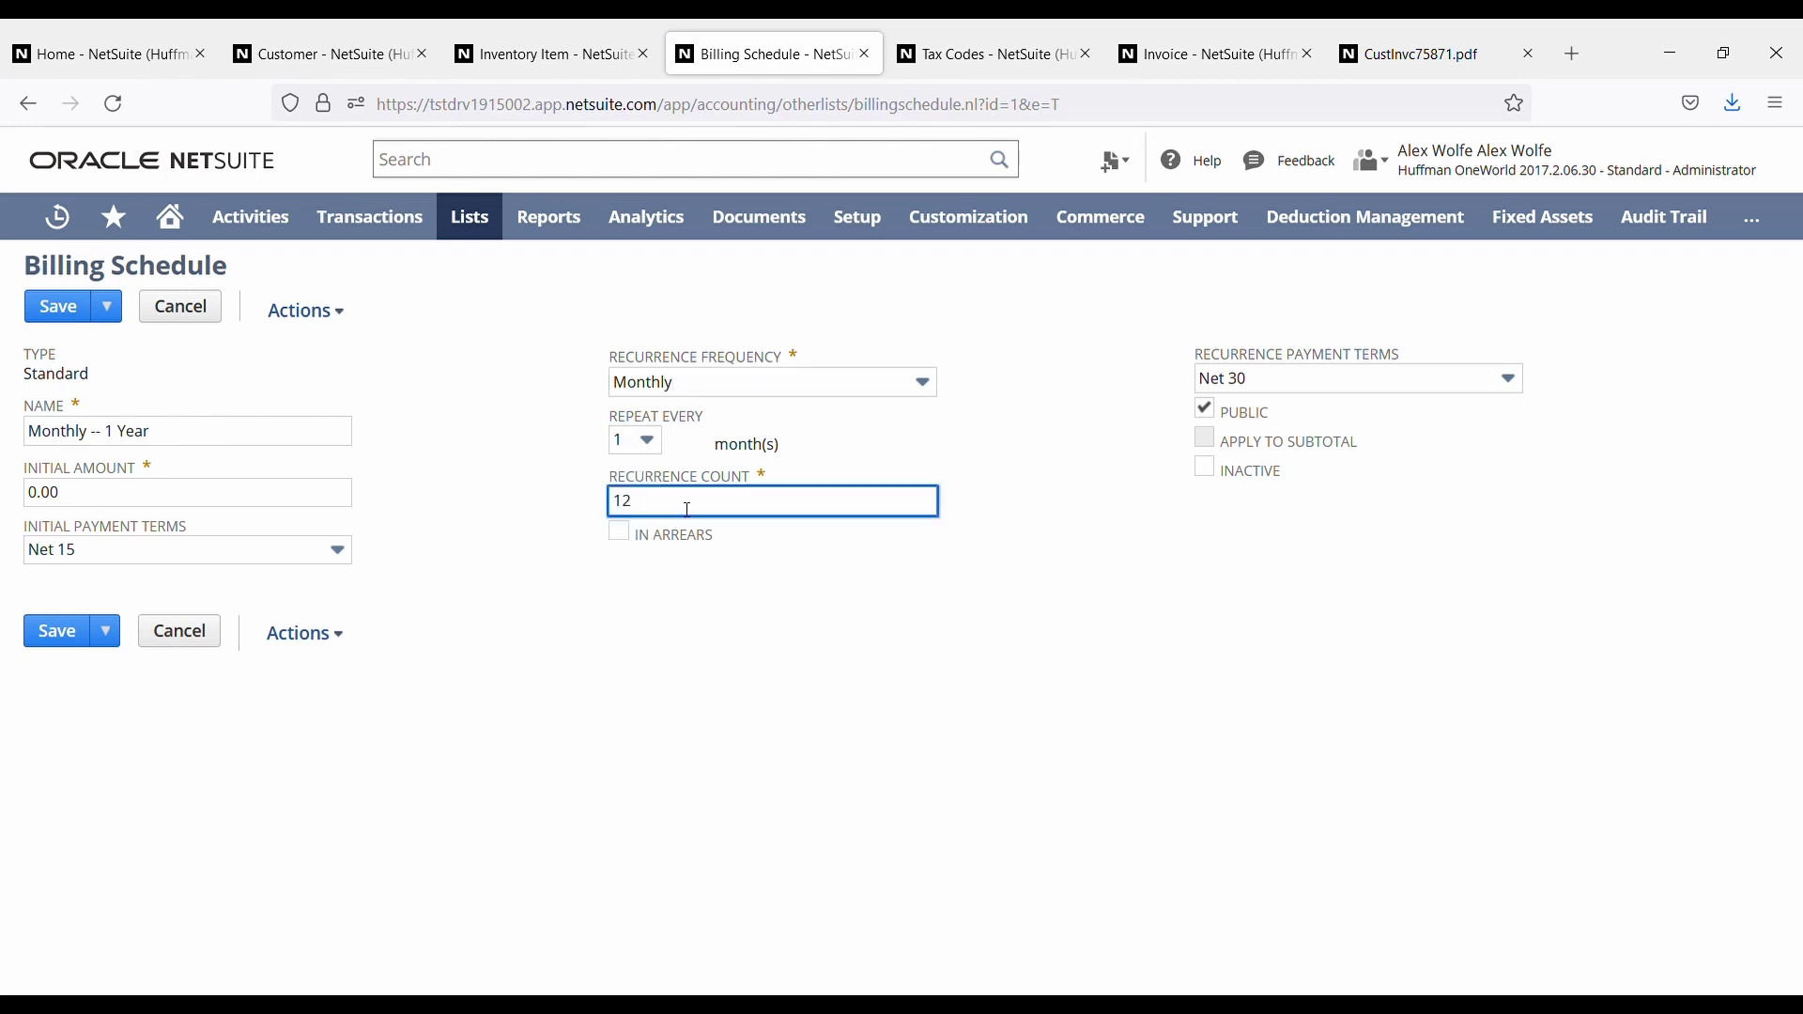
left_click_drag(662, 506, 608, 505)
left_click(547, 517)
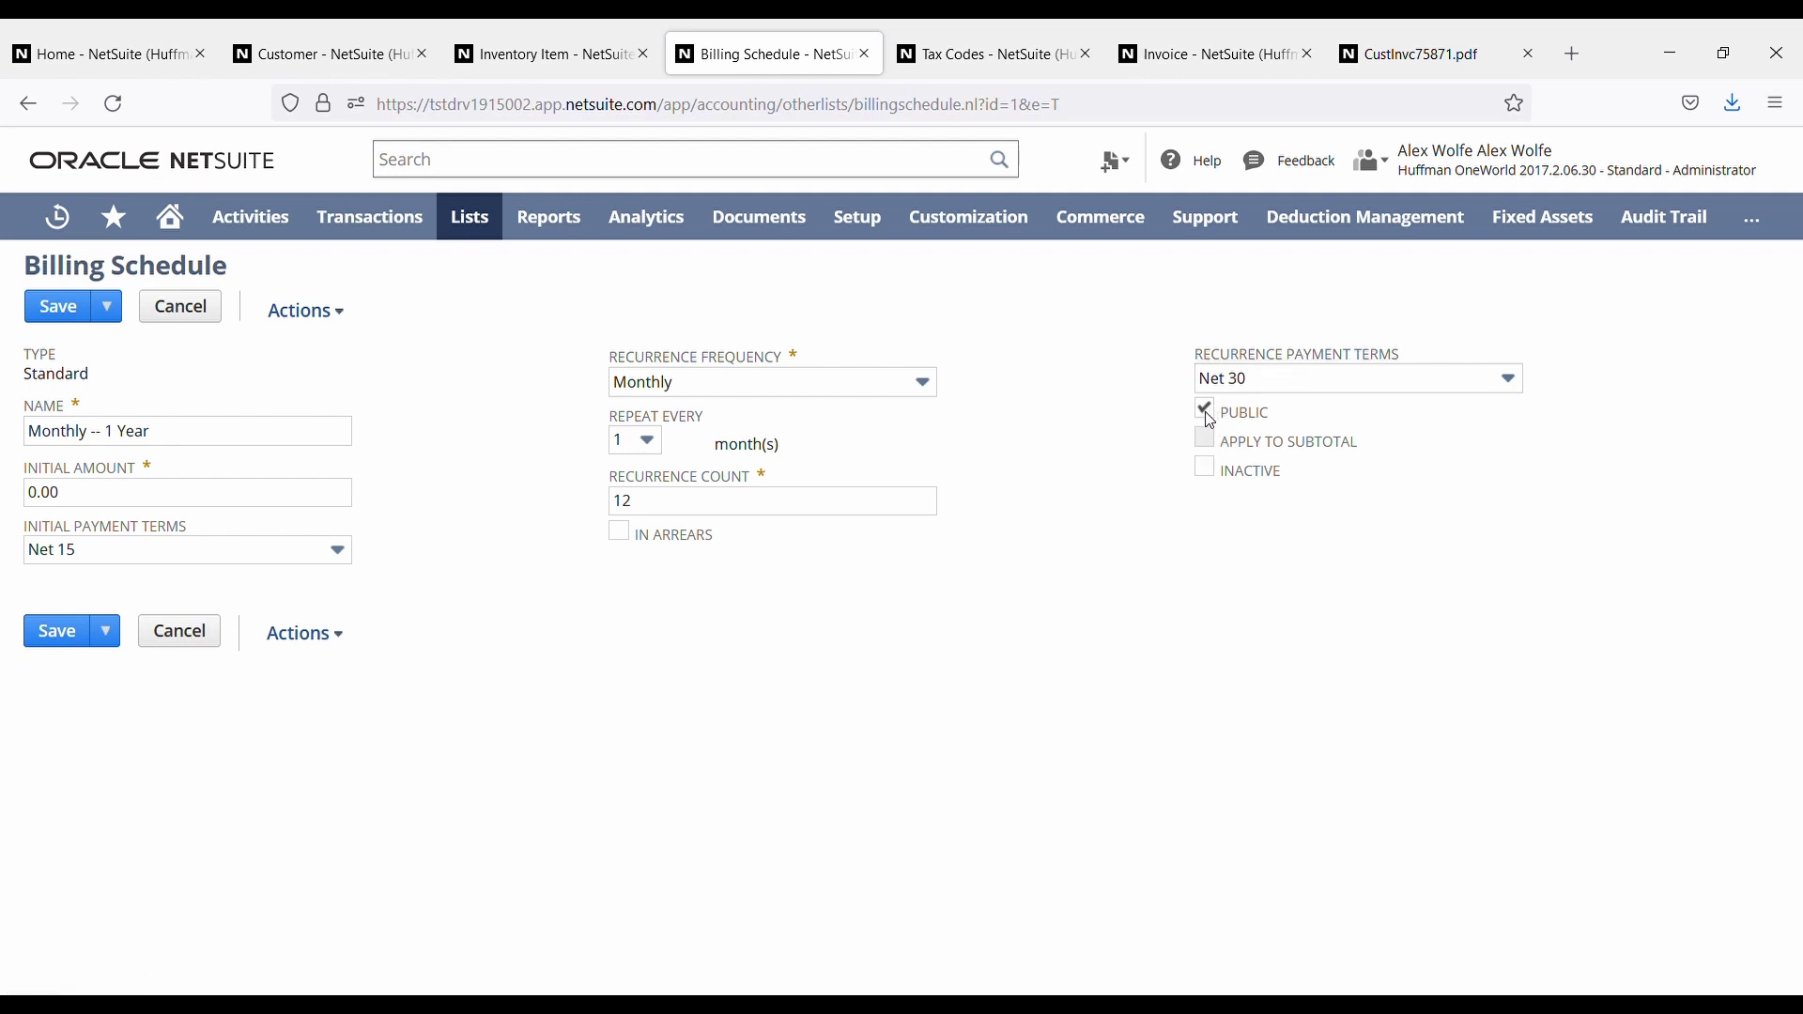
- Return to the ZenBook 3 Deluxe item and scroll through its Sales/Pricing details
left_click(540, 54)
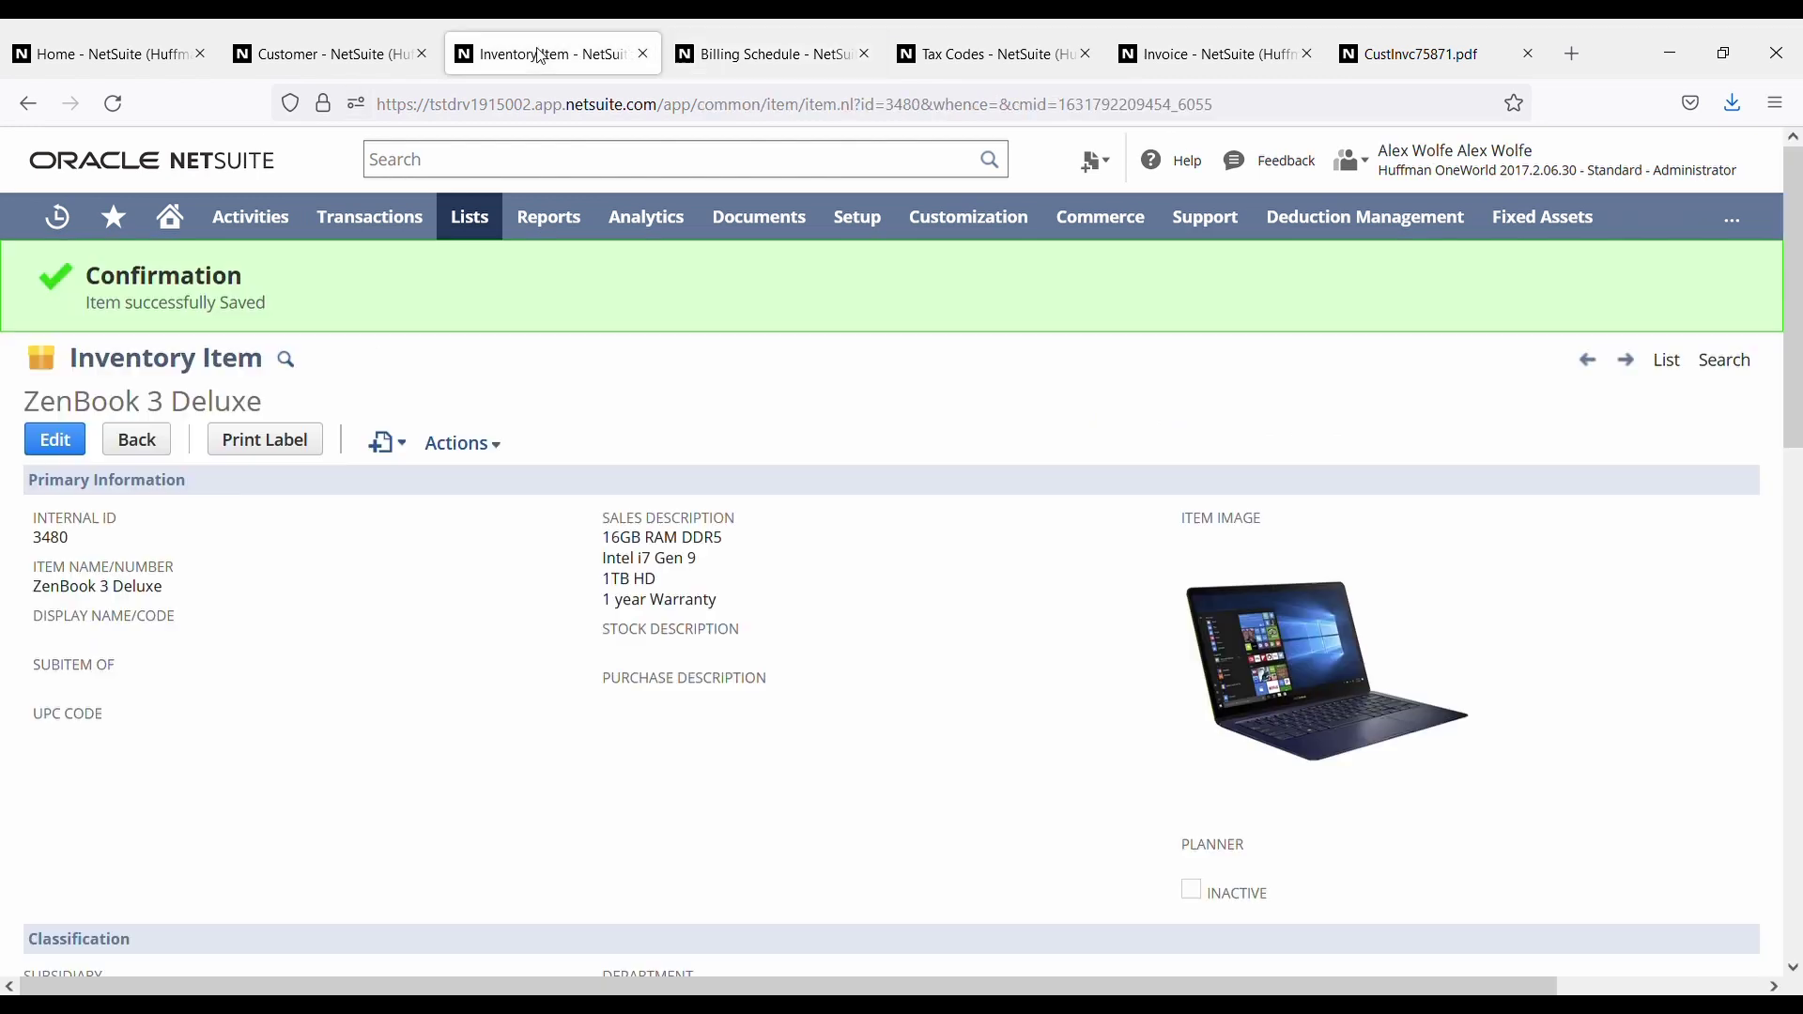
scroll(665, 516, "down", 4)
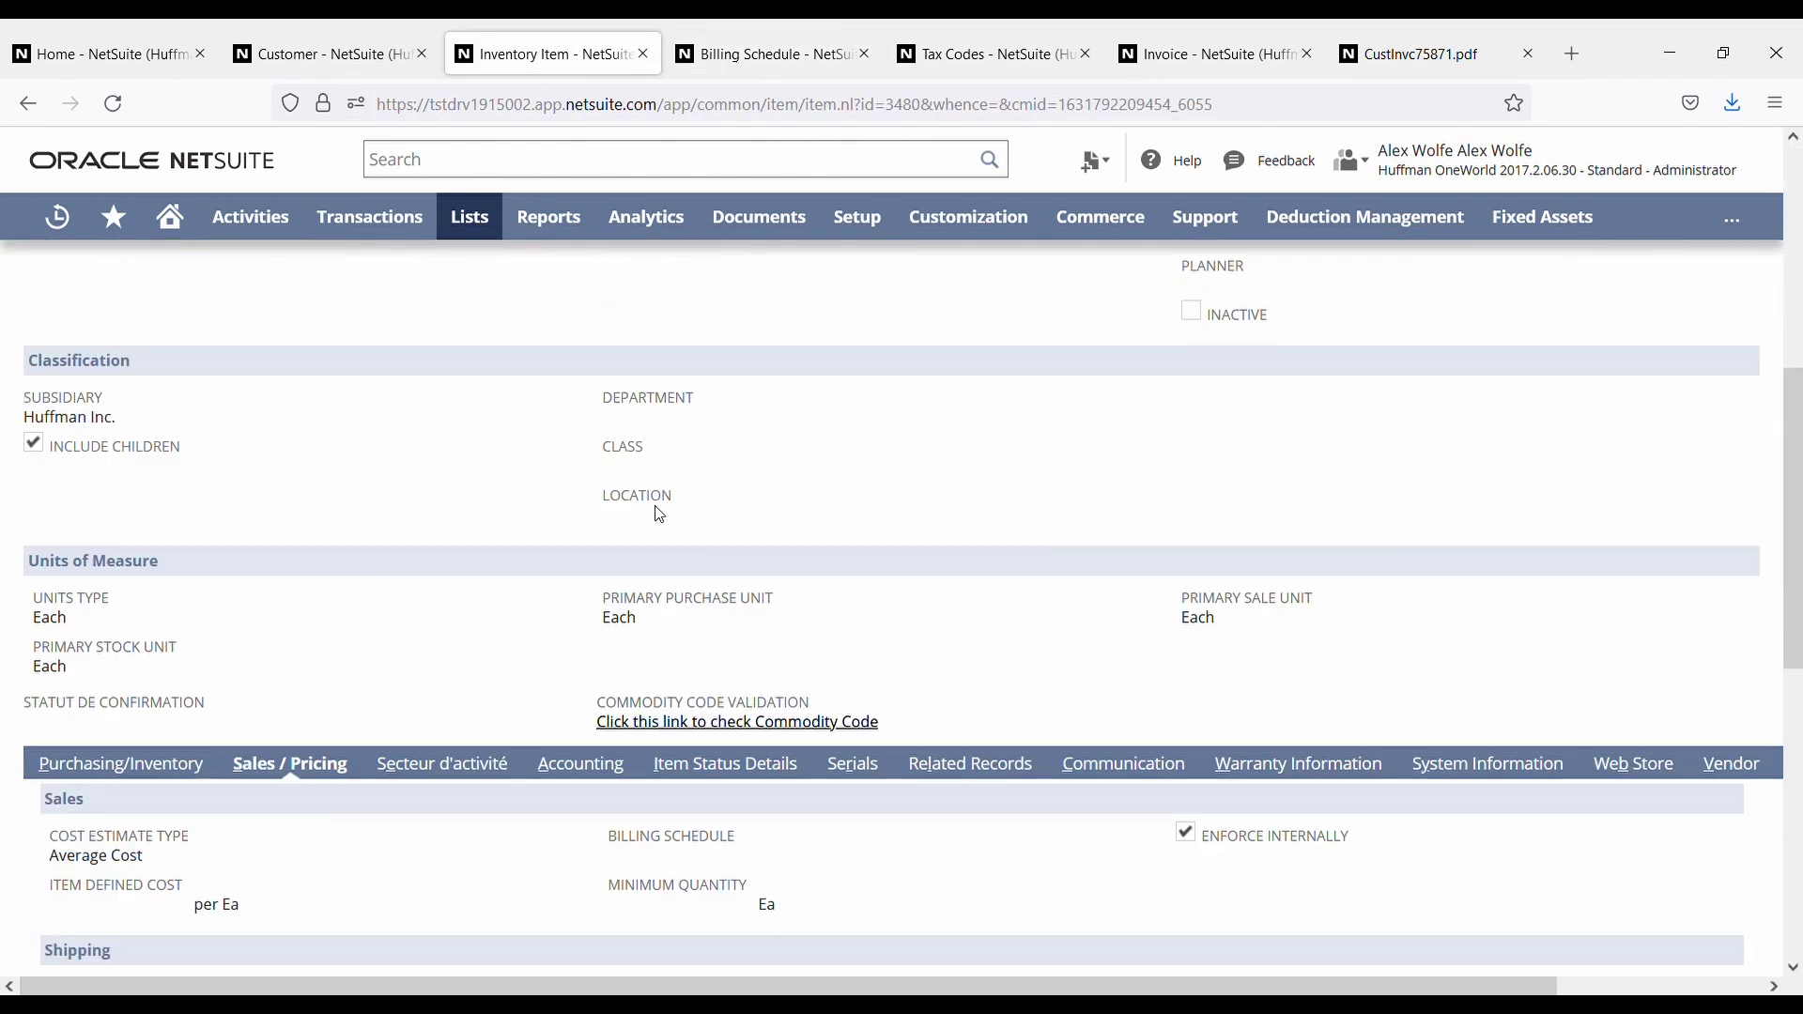
scroll(665, 517, "down", 5)
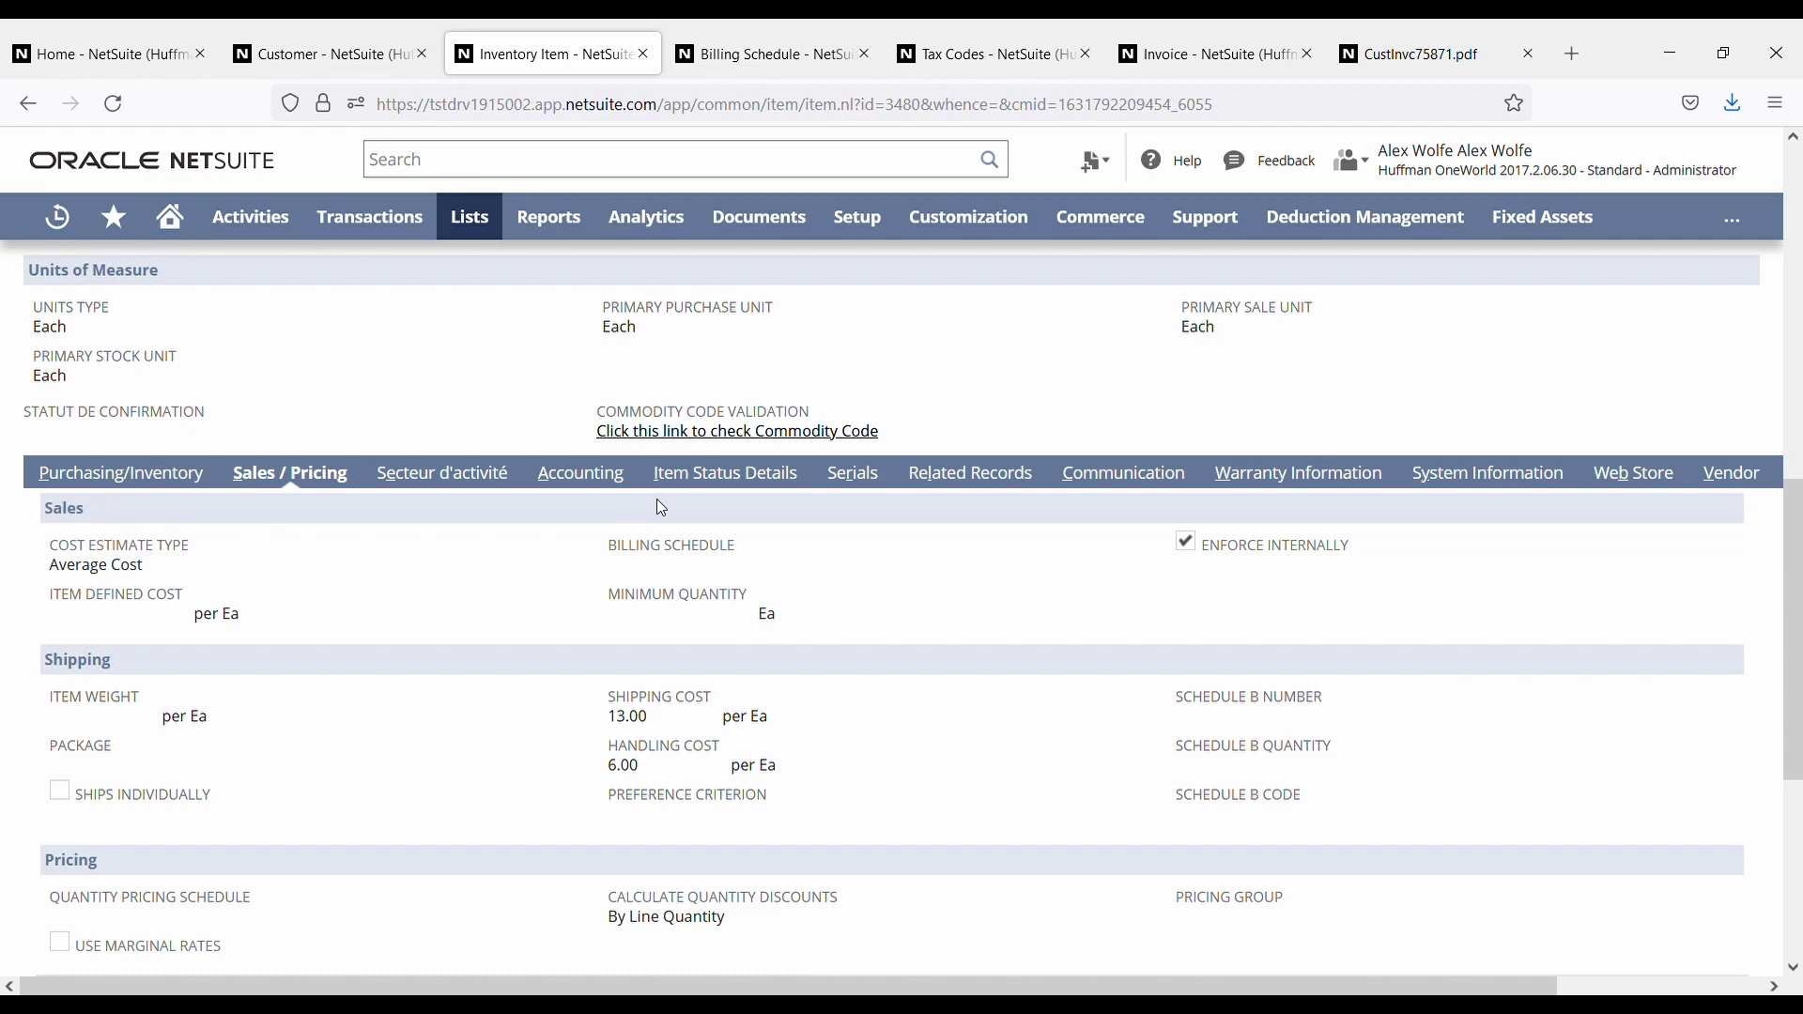
scroll(705, 571, "up", 10)
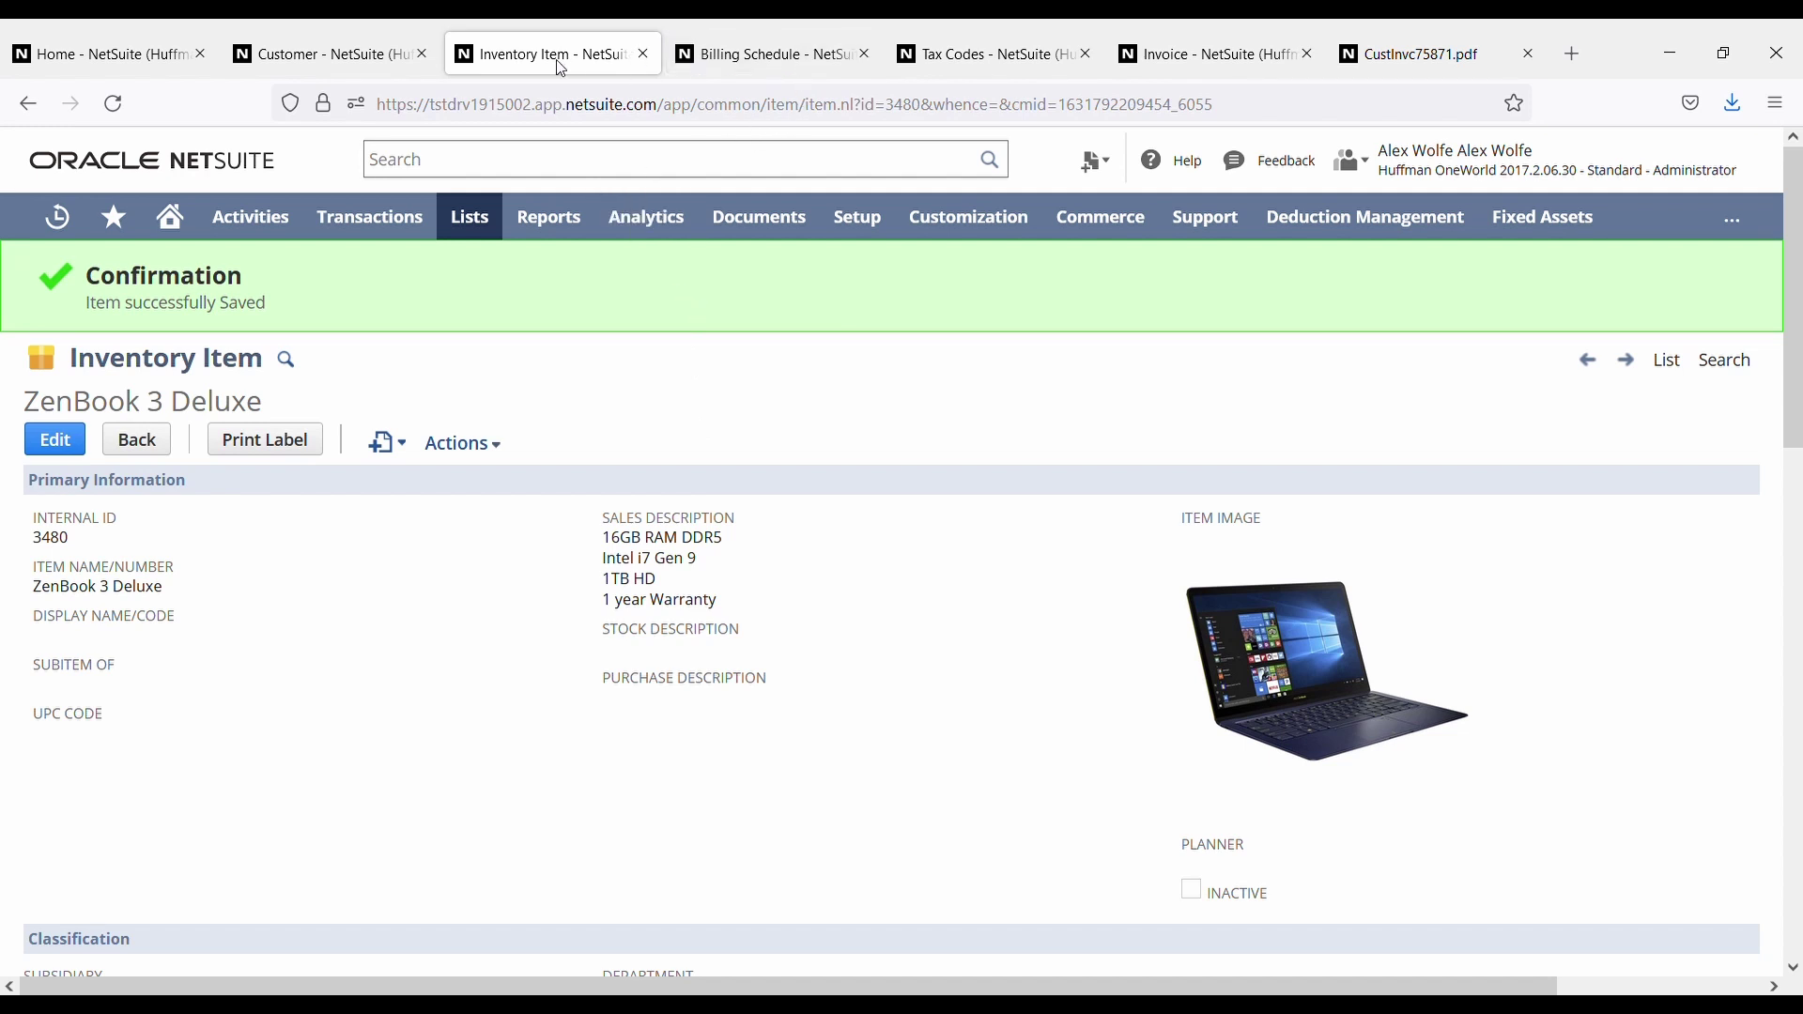
- Bring up the Tax Codes list and review its 25 codes, e.g. S-FR at 20.00% and R-FR at 5.50%
left_click(740, 60)
left_click(981, 58)
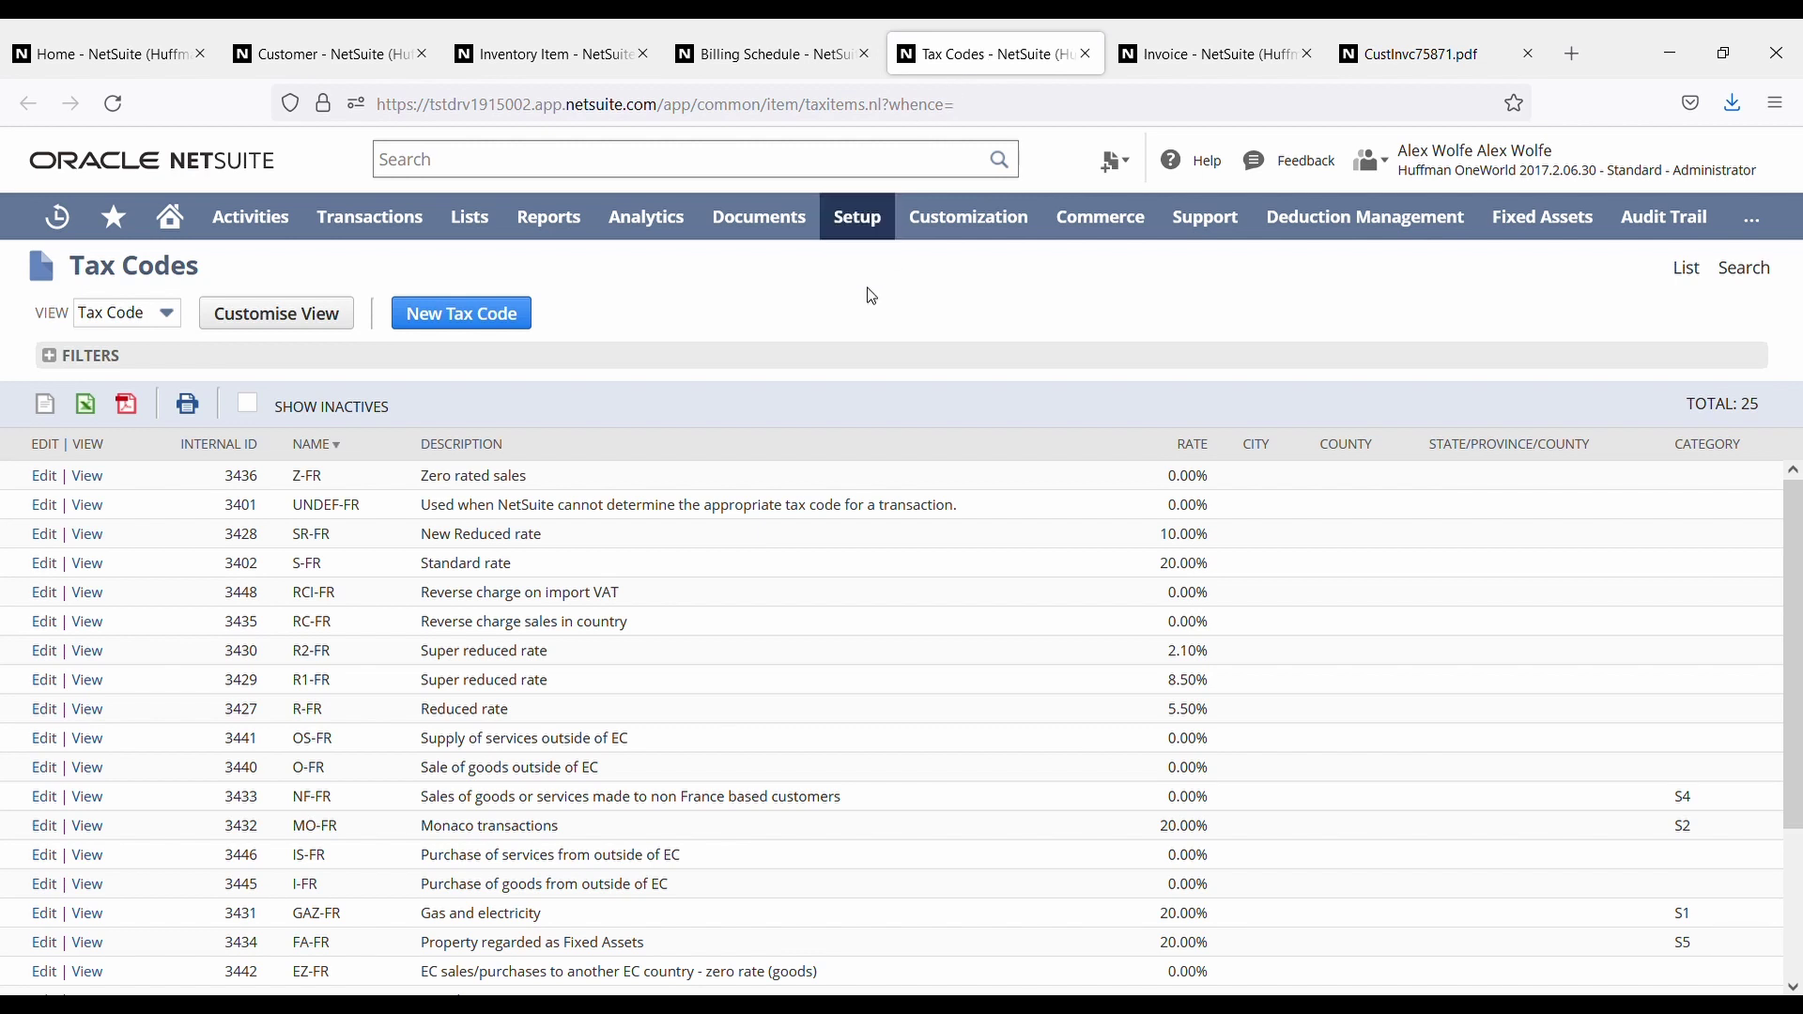
mouse_move(881, 244)
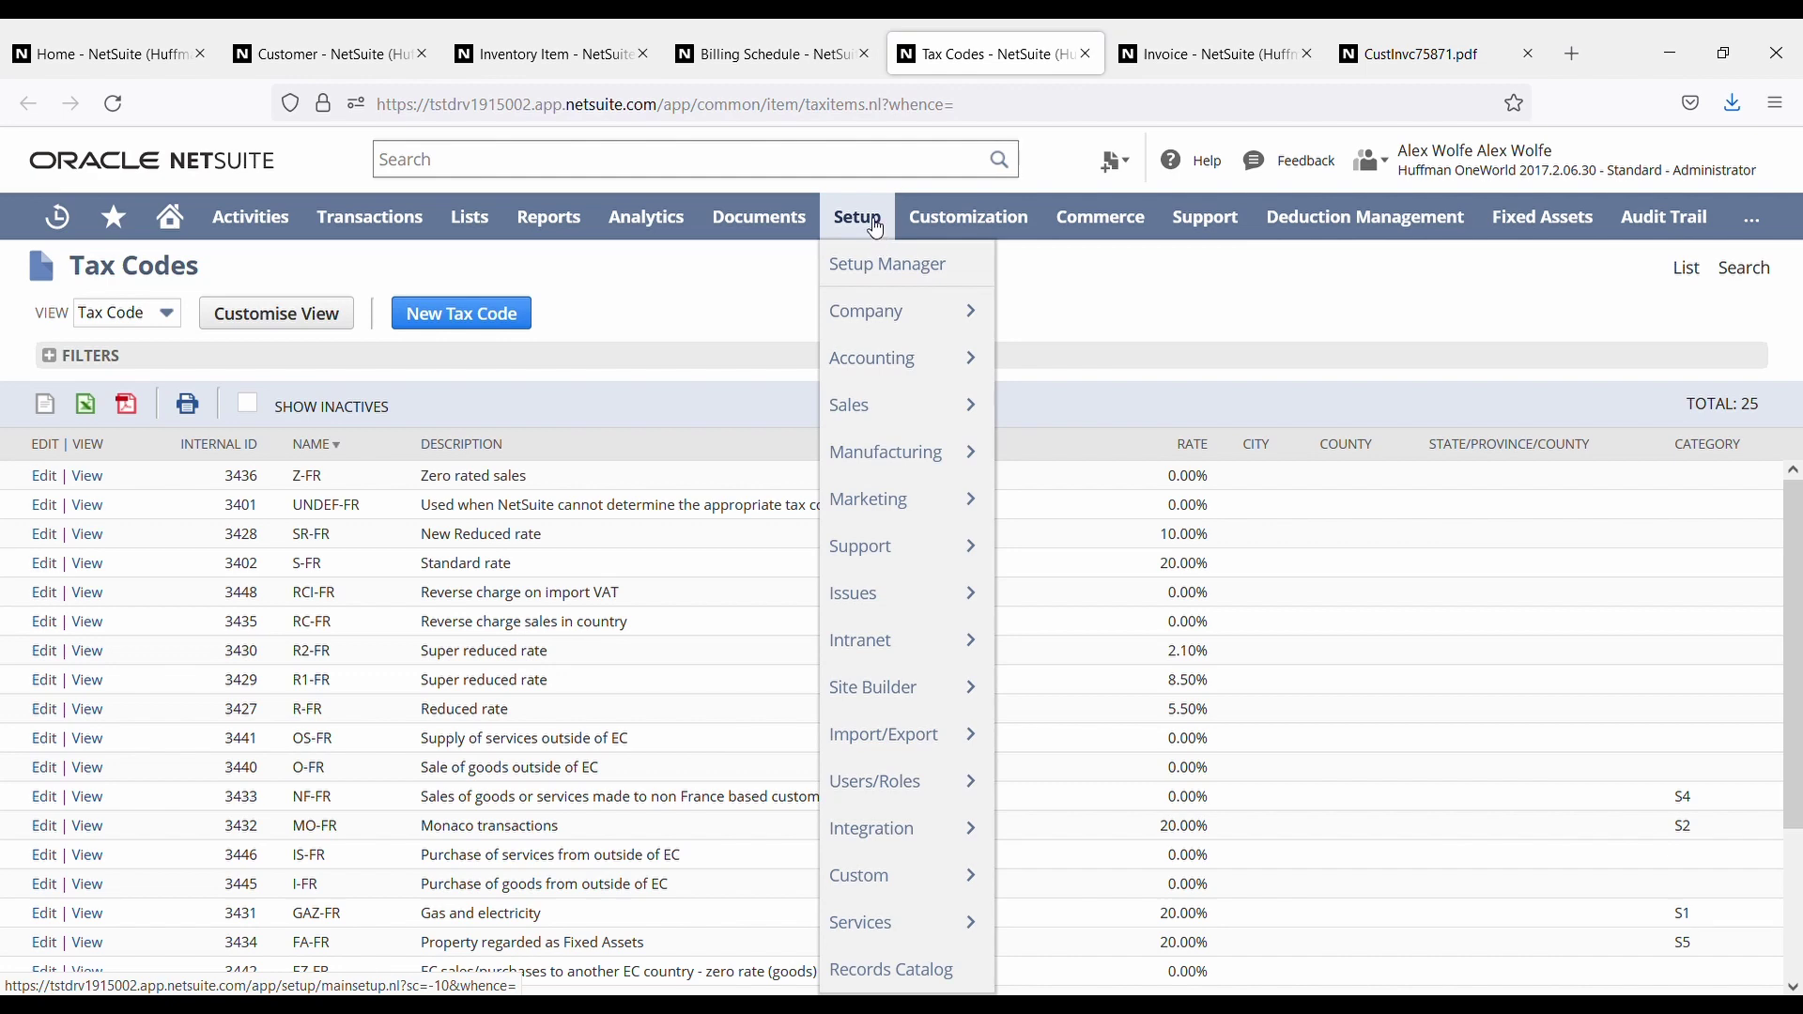
mouse_move(901, 358)
scroll(1094, 455, "down", 5)
scroll(1111, 466, "down", 10)
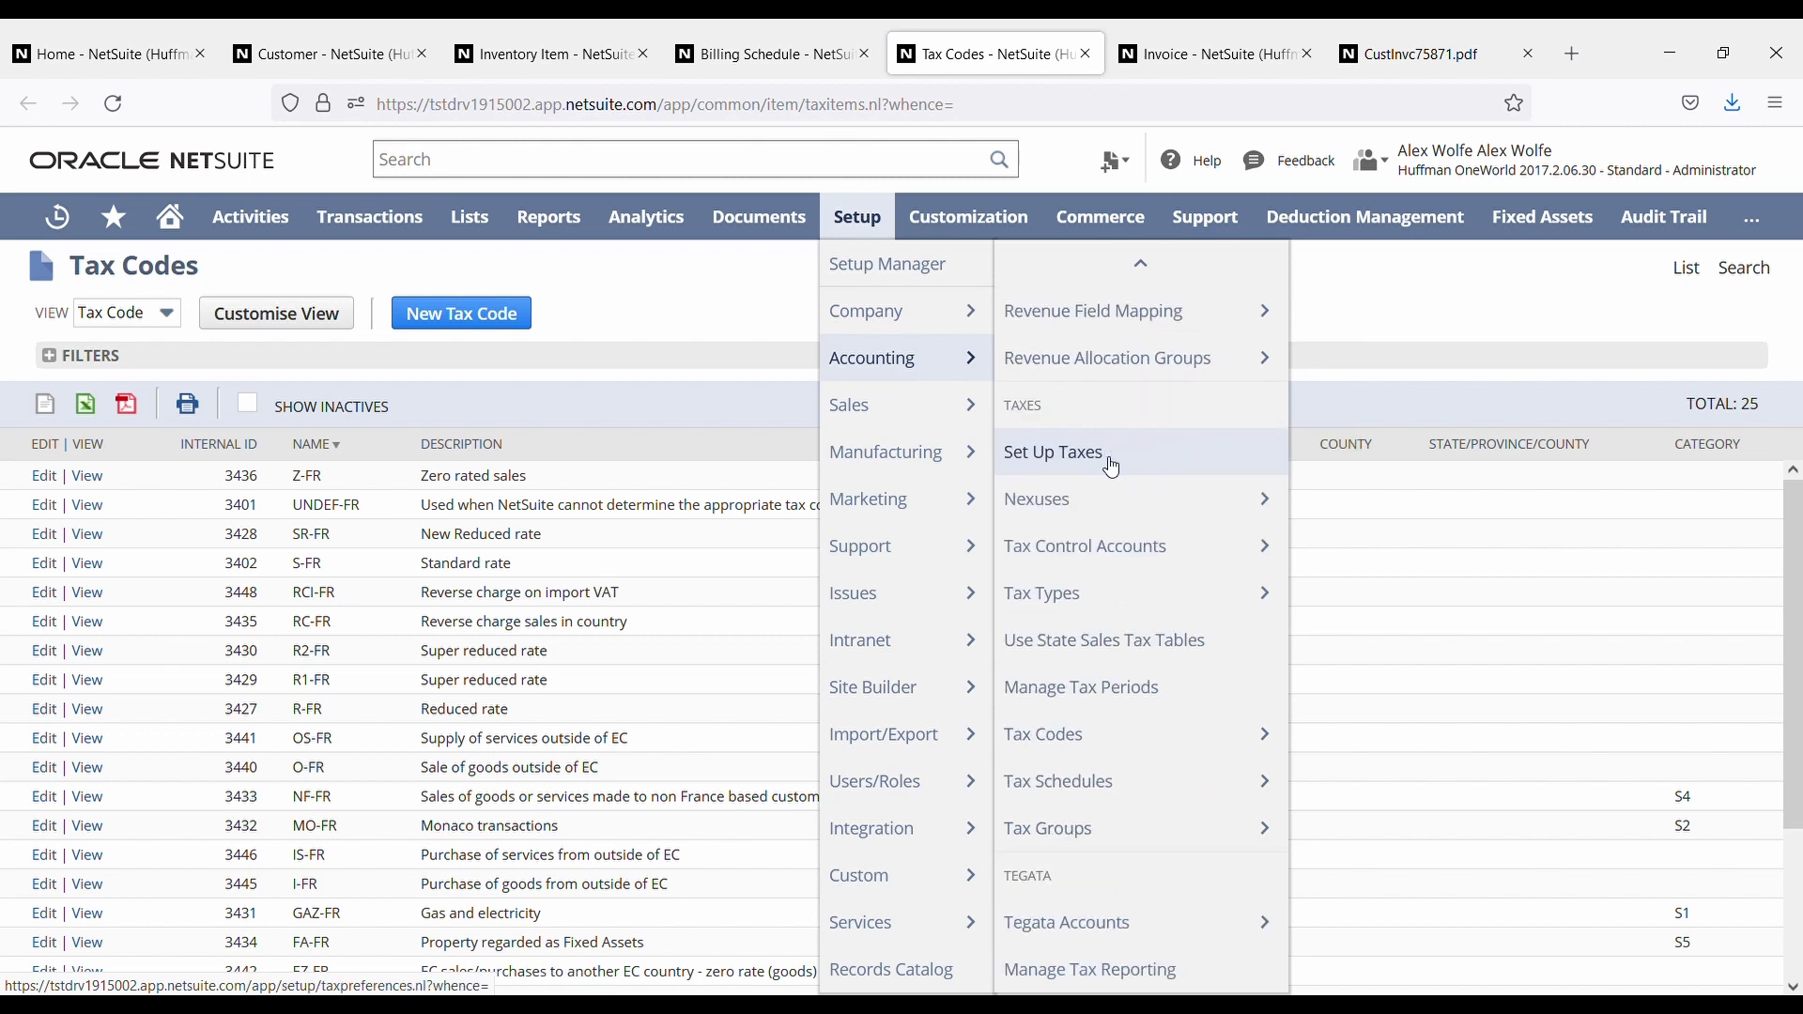
mouse_move(1072, 564)
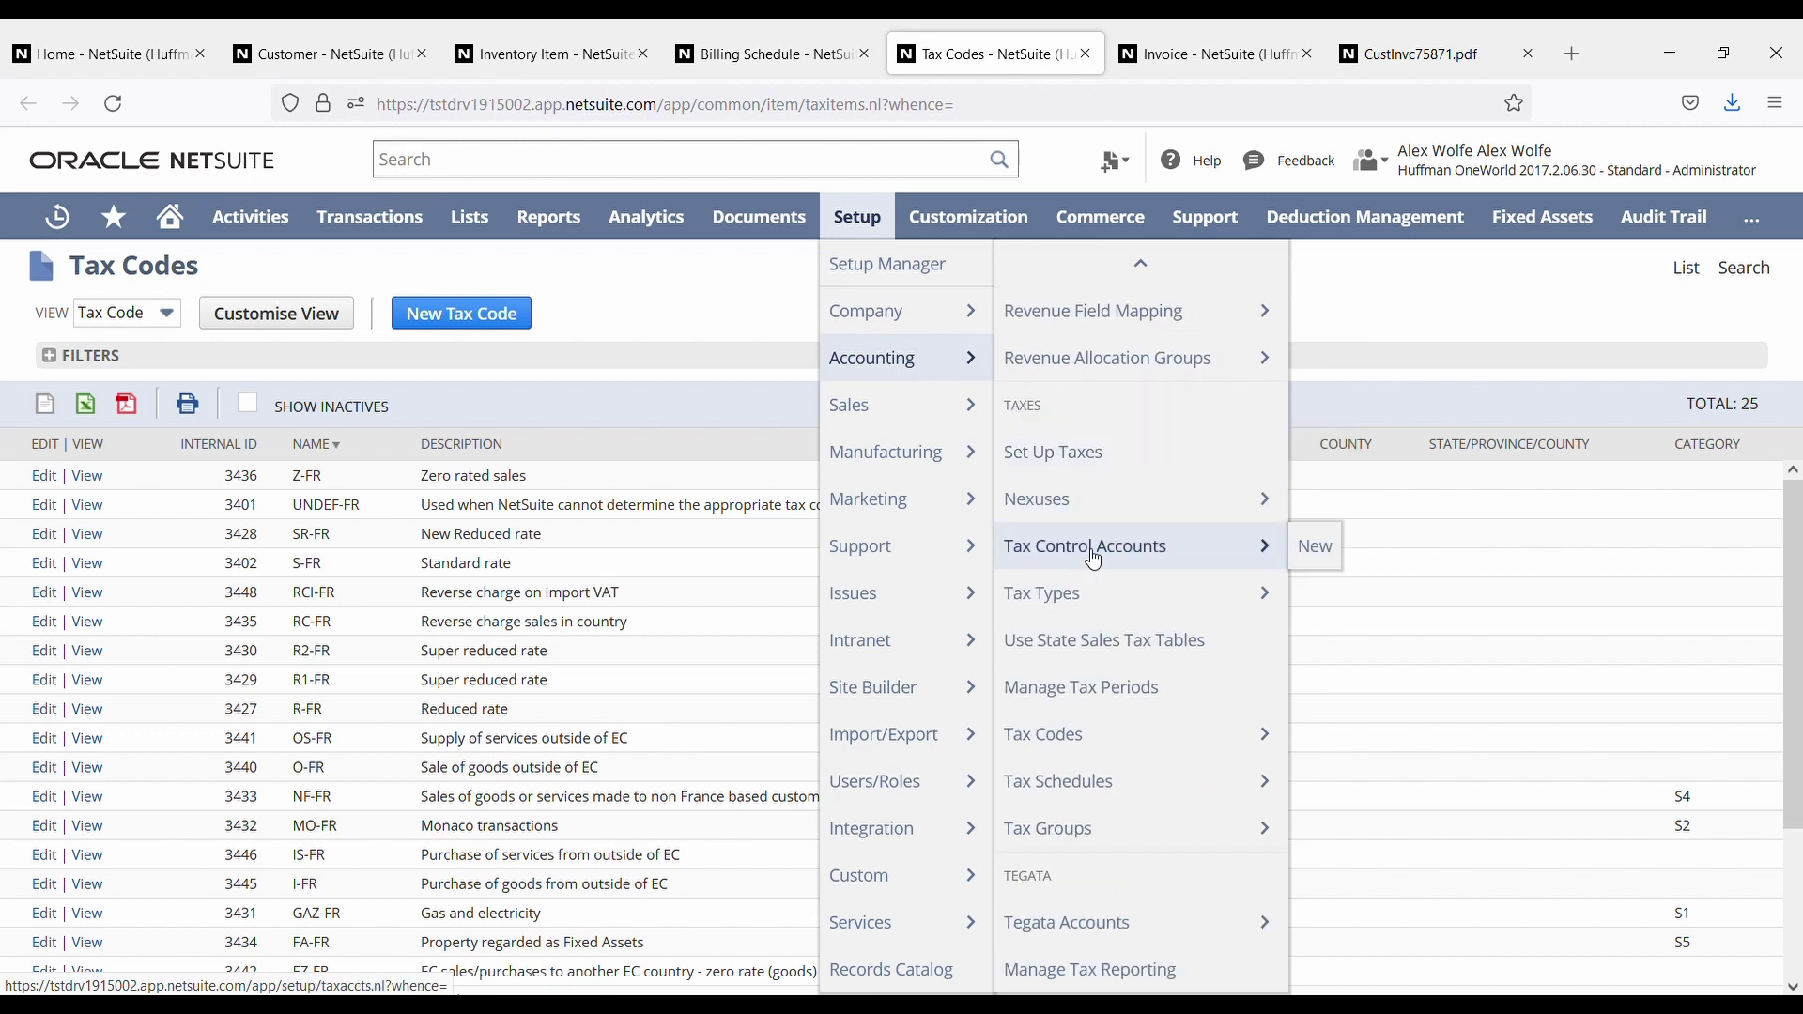
mouse_move(1070, 746)
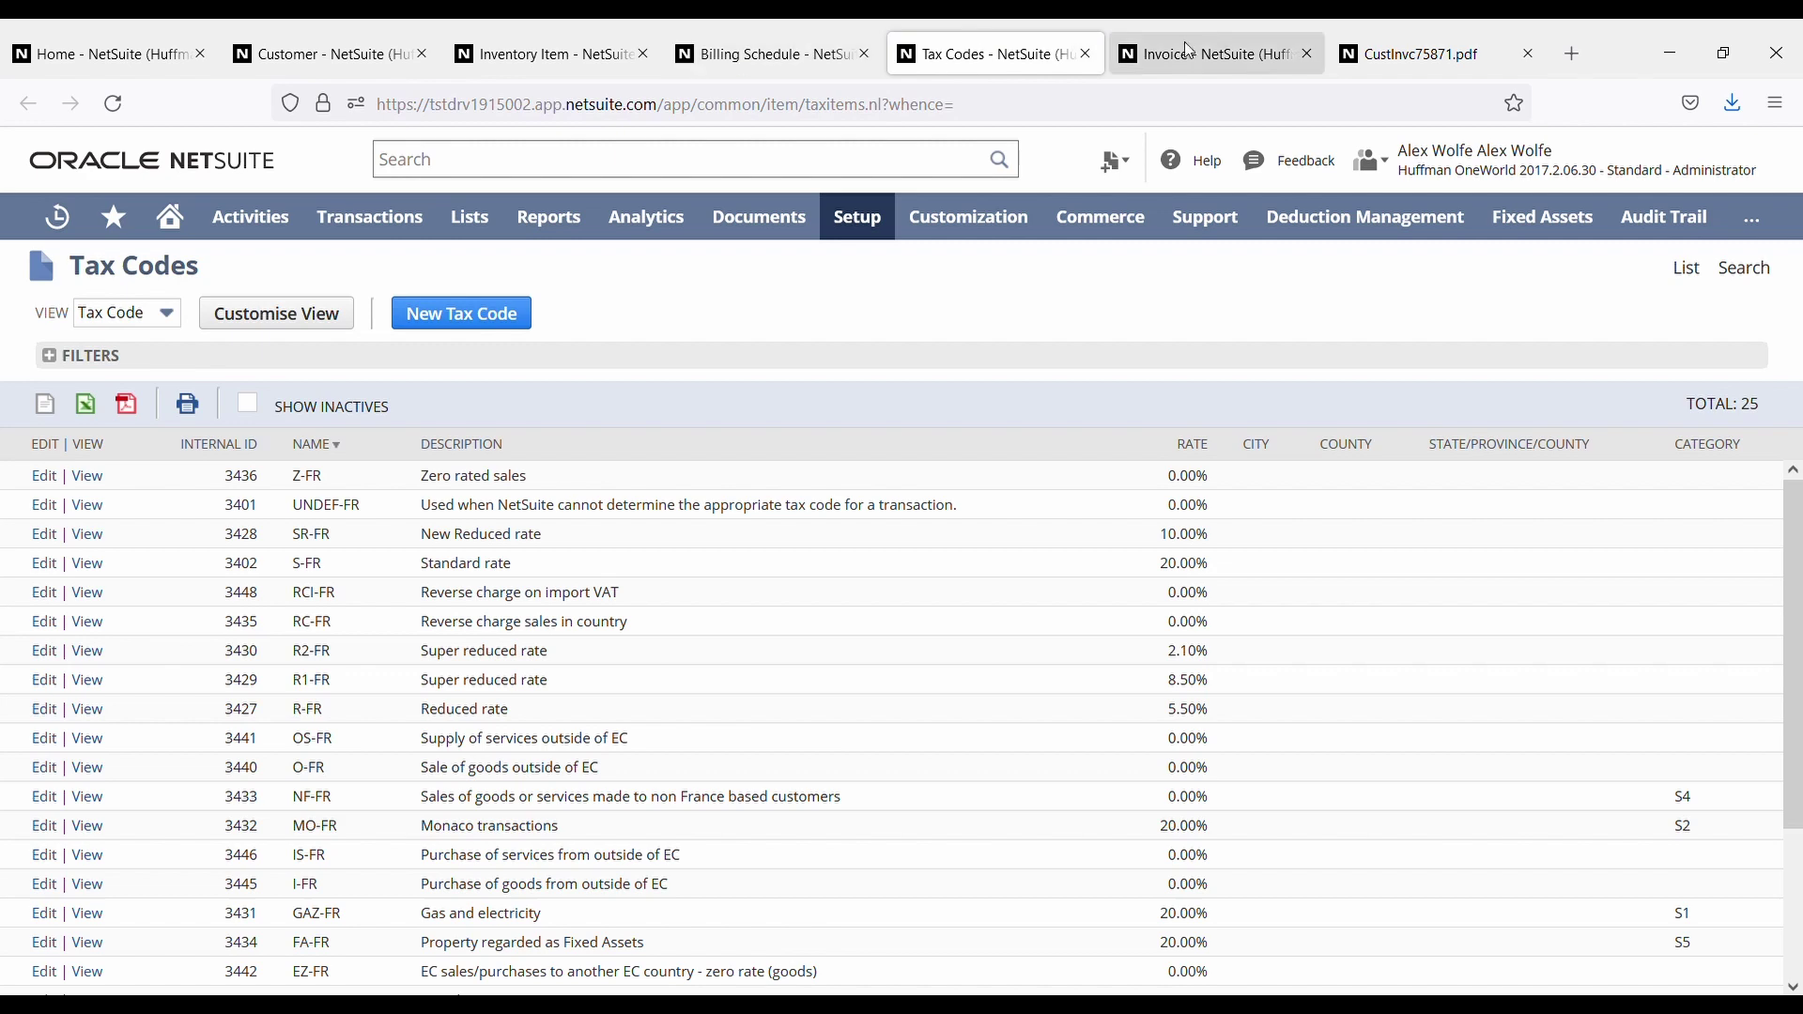
- Open the paid-in-full invoice and point out its source sales order reference
left_click(1214, 60)
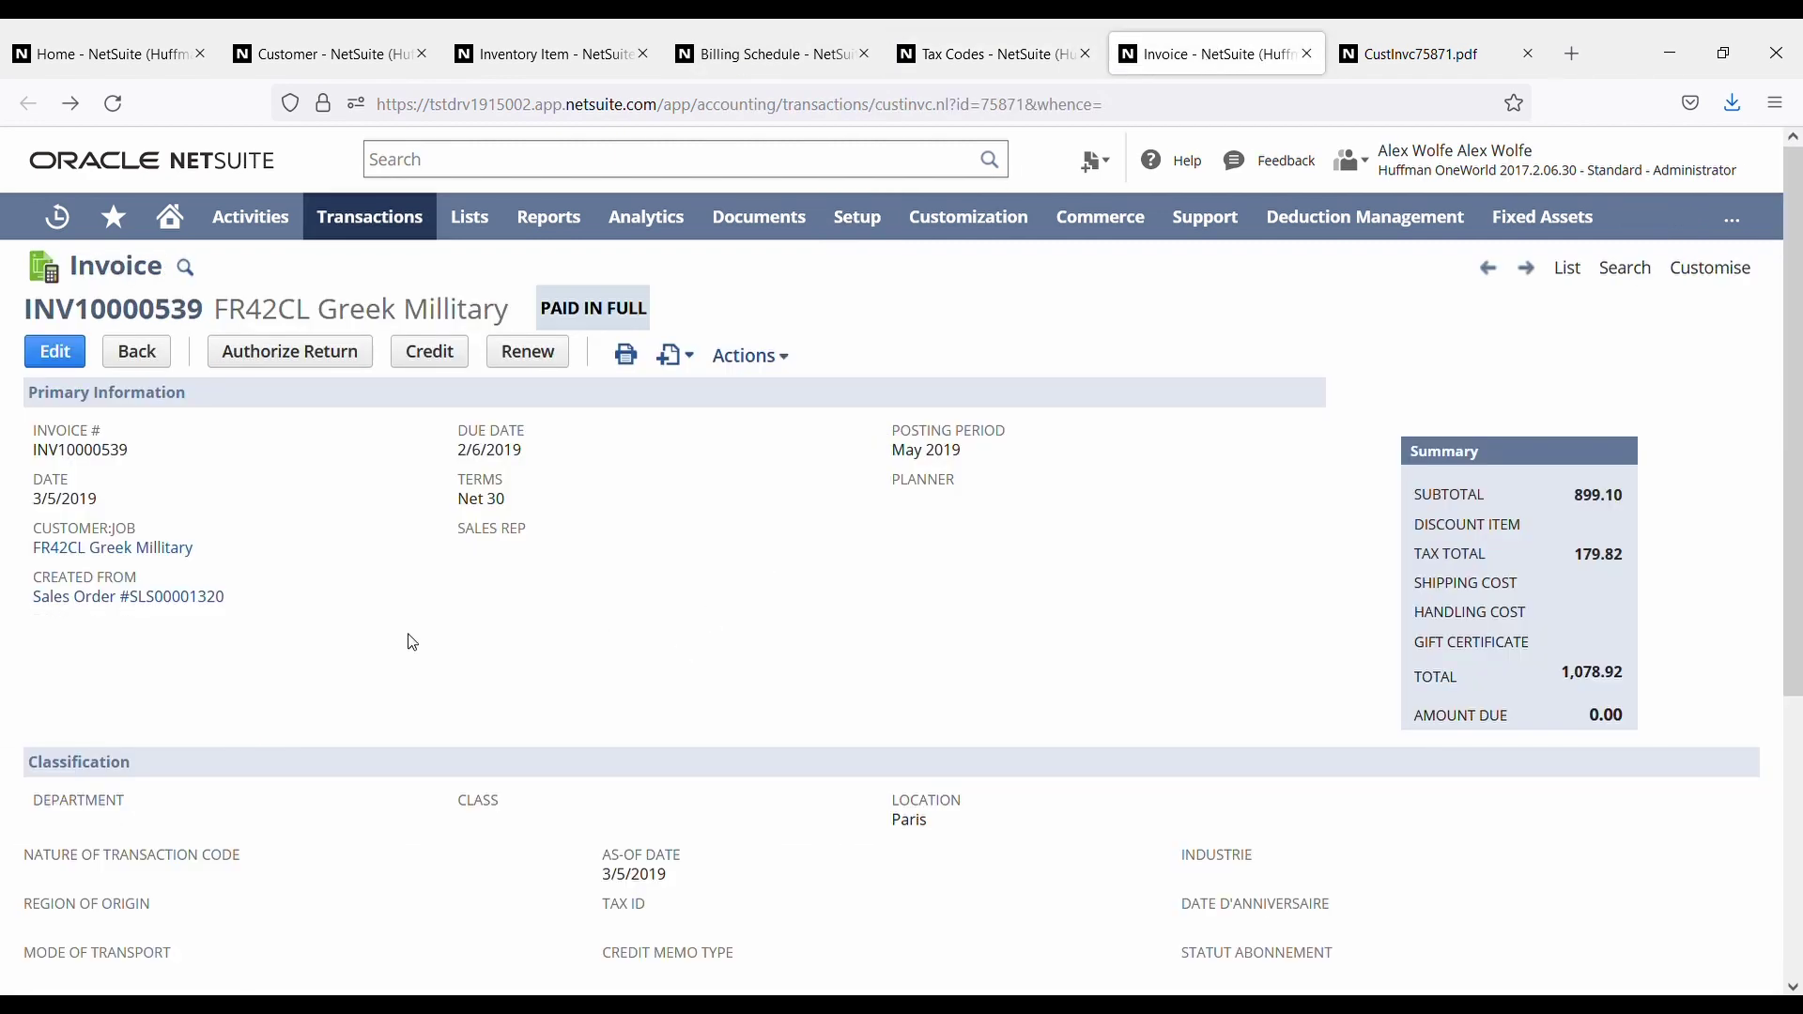
left_click_drag(275, 612, 32, 603)
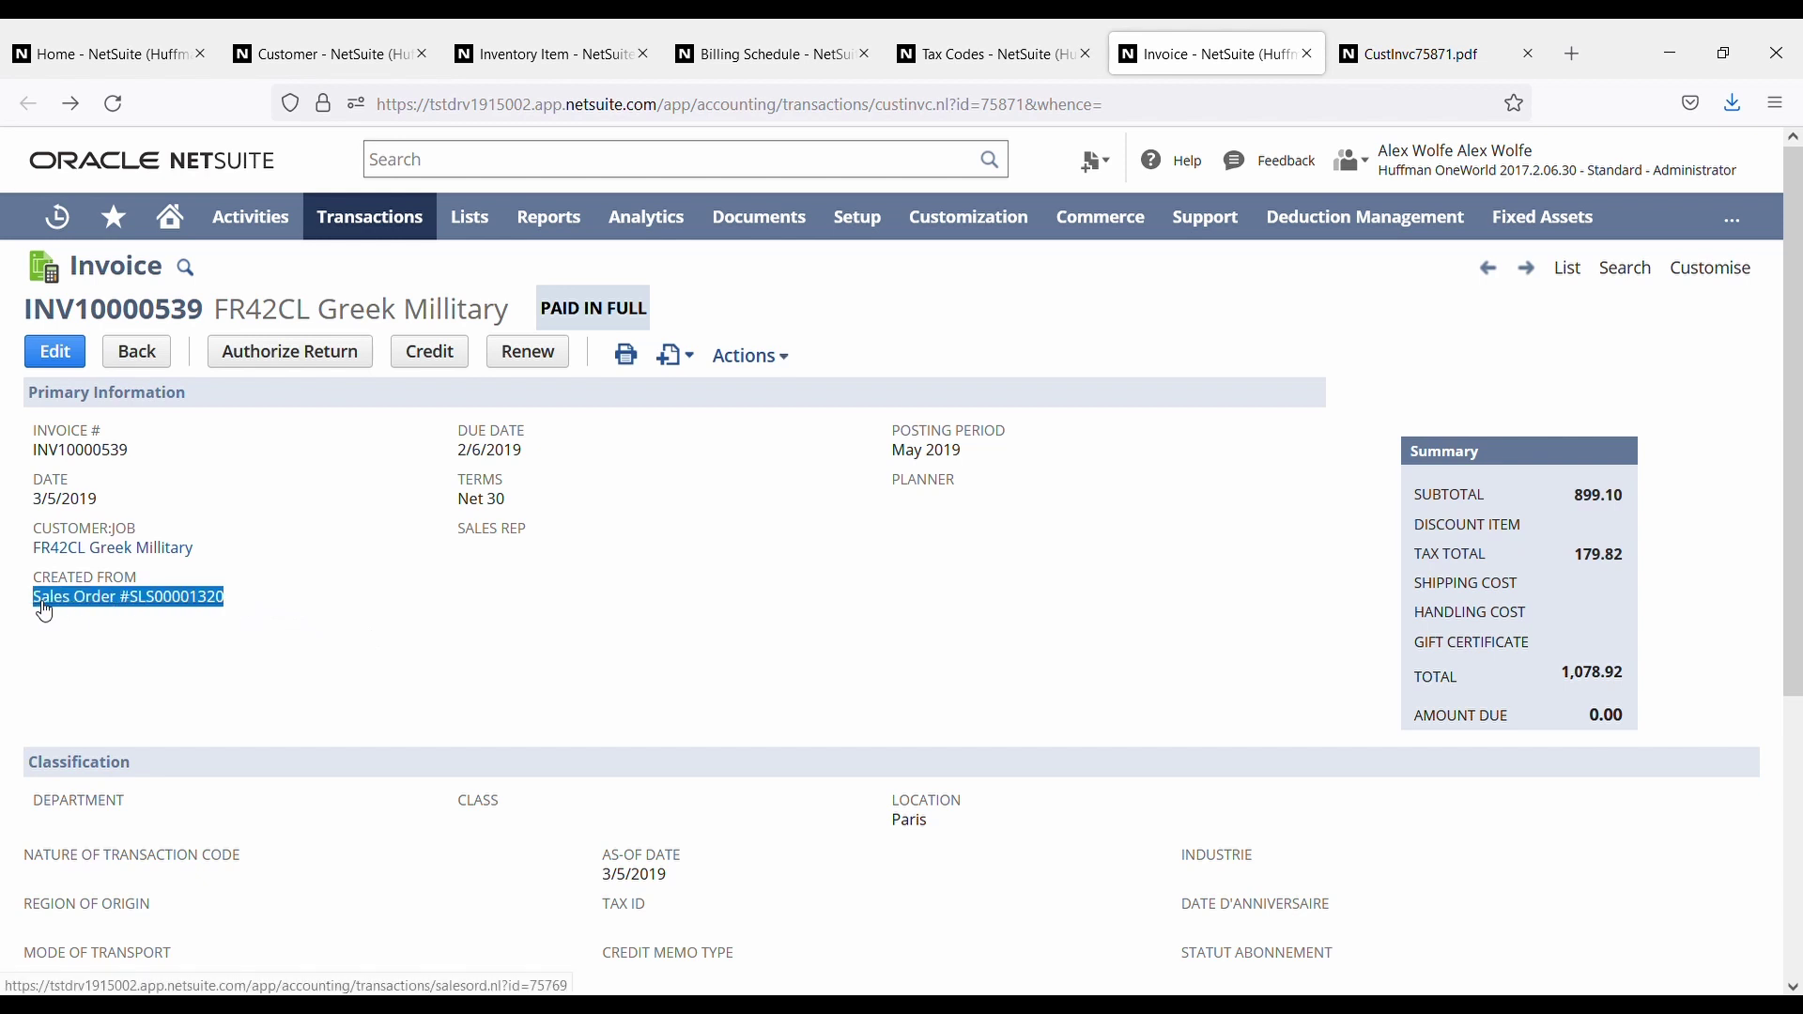
left_click(237, 678)
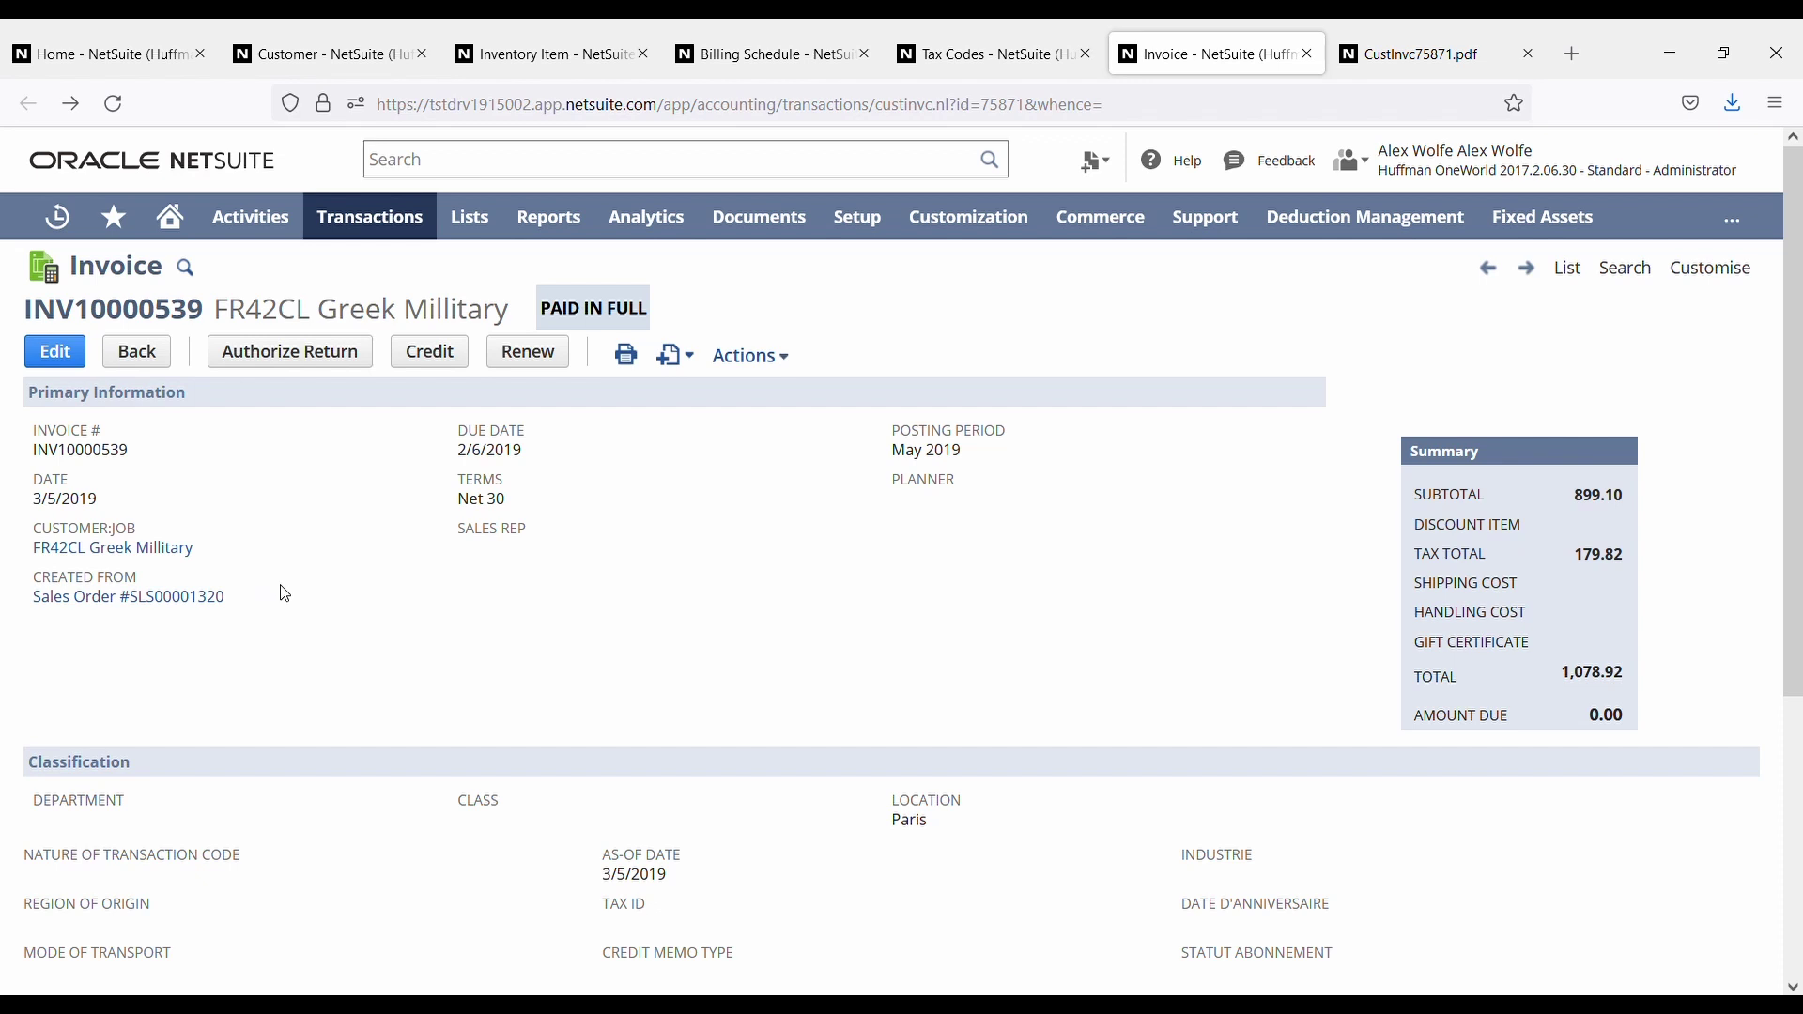
scroll(294, 609, "down", 1)
scroll(294, 609, "up", 1)
- Highlight the customer, Net 30 terms, invoice date, invoice number and May 2019 posting period
left_click_drag(218, 555, 42, 562)
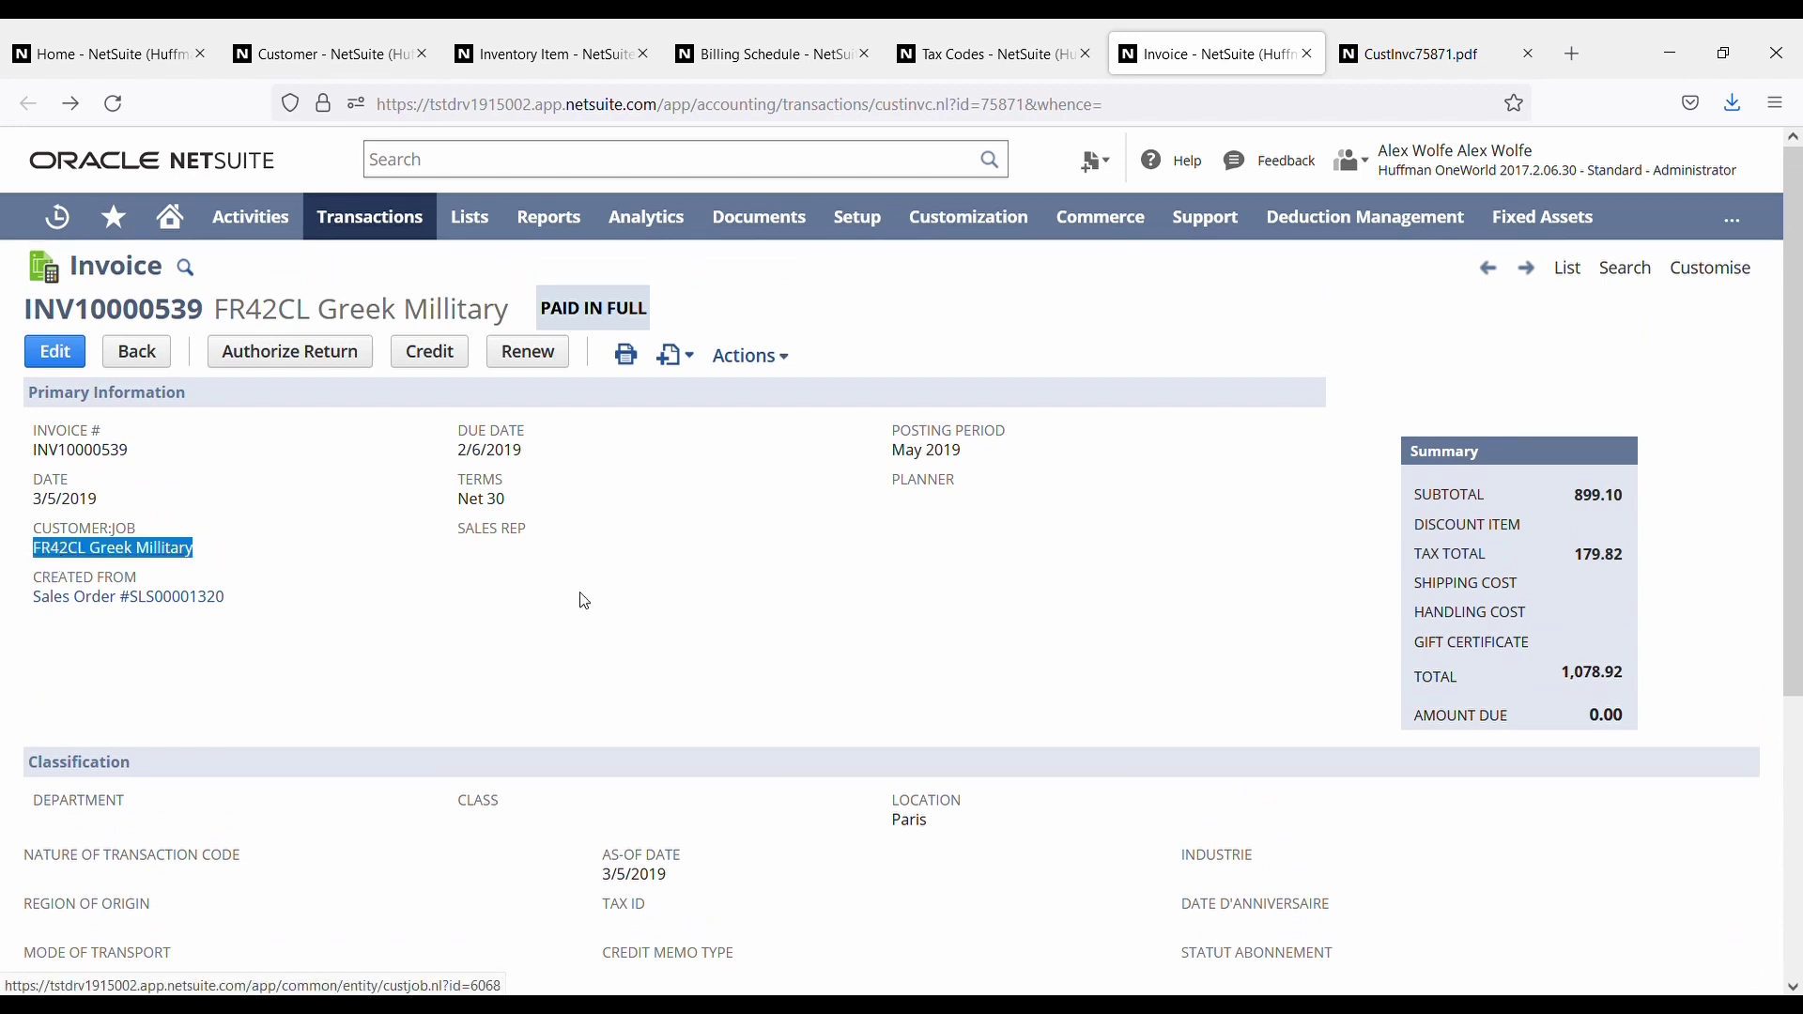
left_click_drag(537, 507, 342, 515)
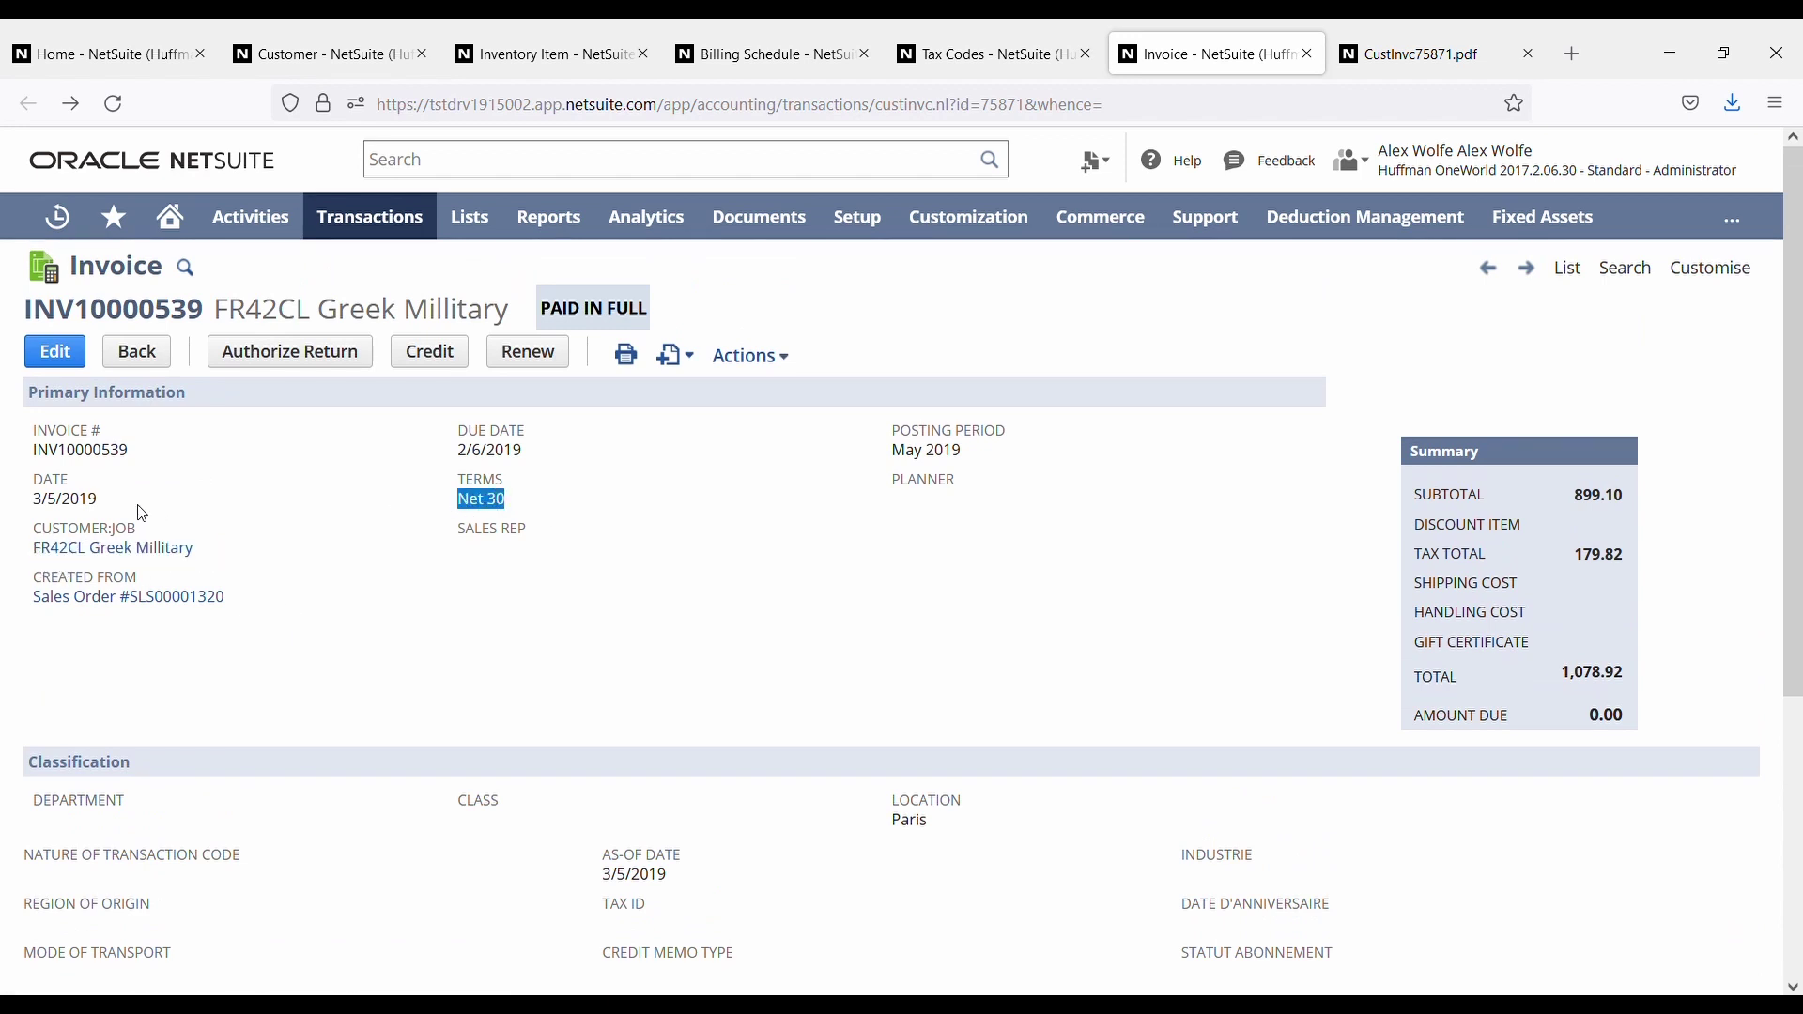
left_click_drag(132, 512, 47, 509)
left_click(160, 460)
left_click_drag(160, 460, 491, 462)
left_click(805, 498)
left_click_drag(972, 464, 890, 462)
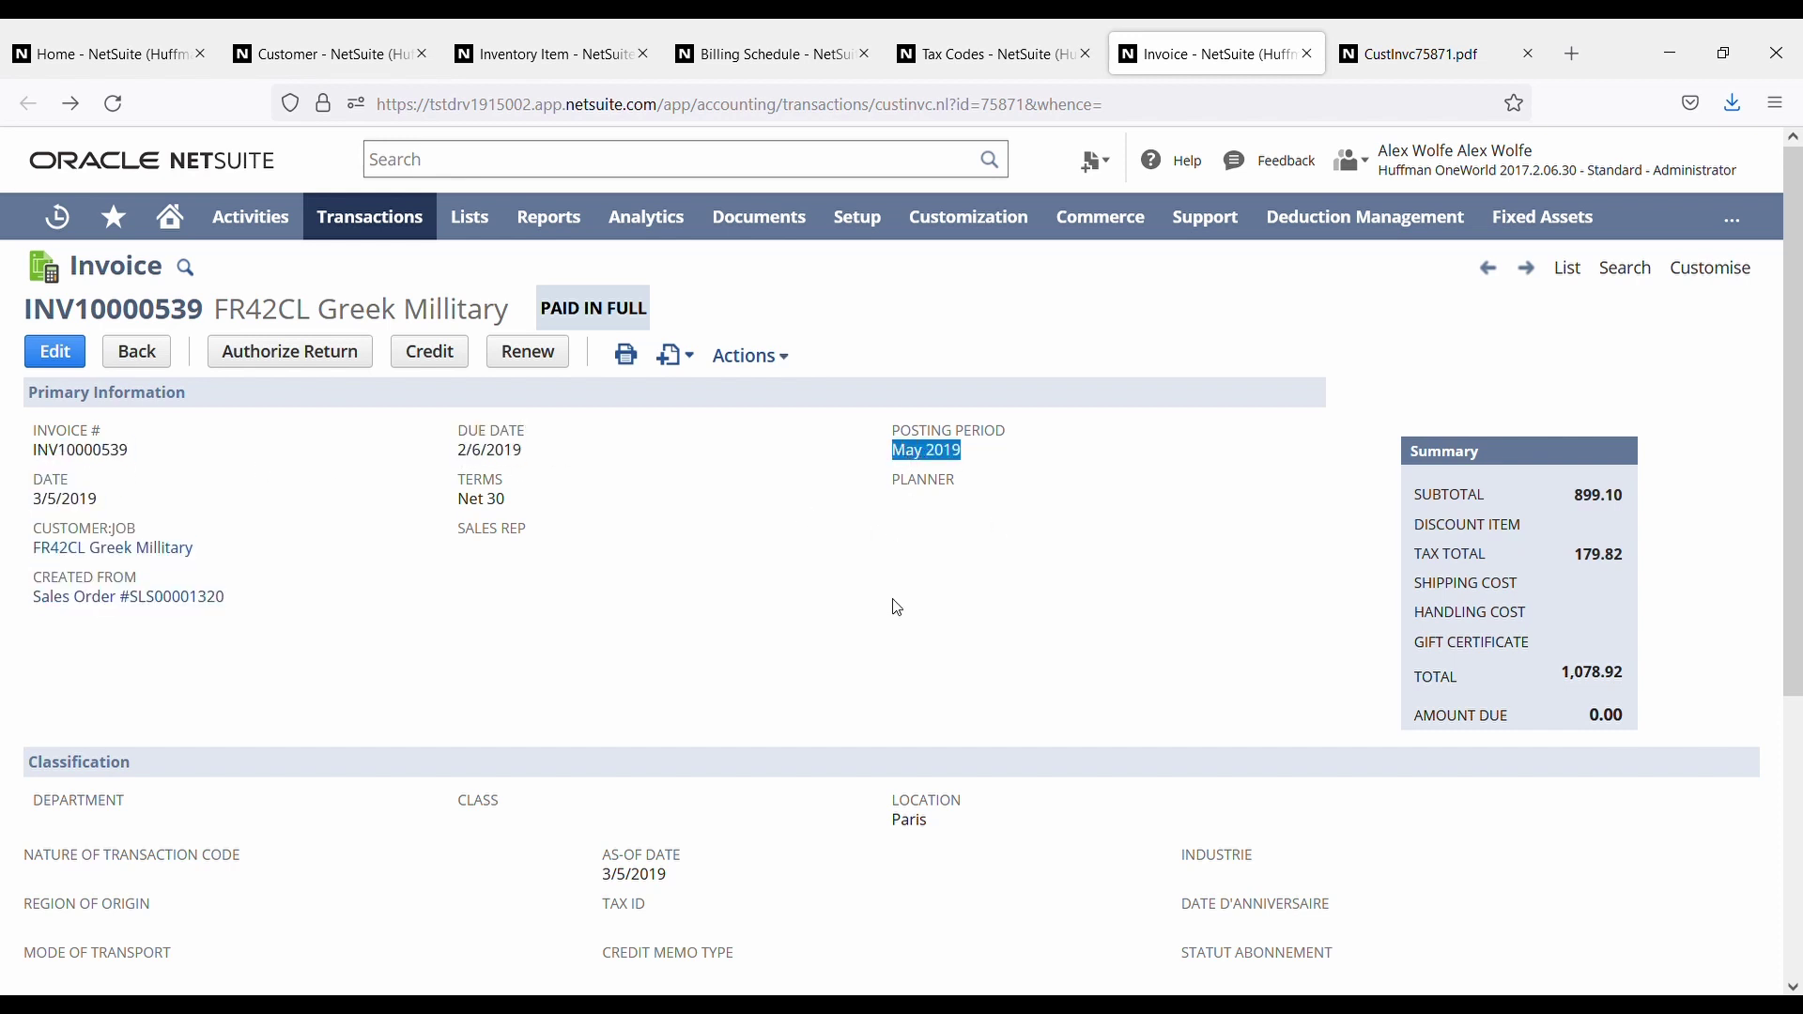
- Highlight the Department, Class and Location fields and scroll down to the ZenBook 3 Deluxe item line
scroll(888, 608, "down", 4)
scroll(334, 600, "up", 3)
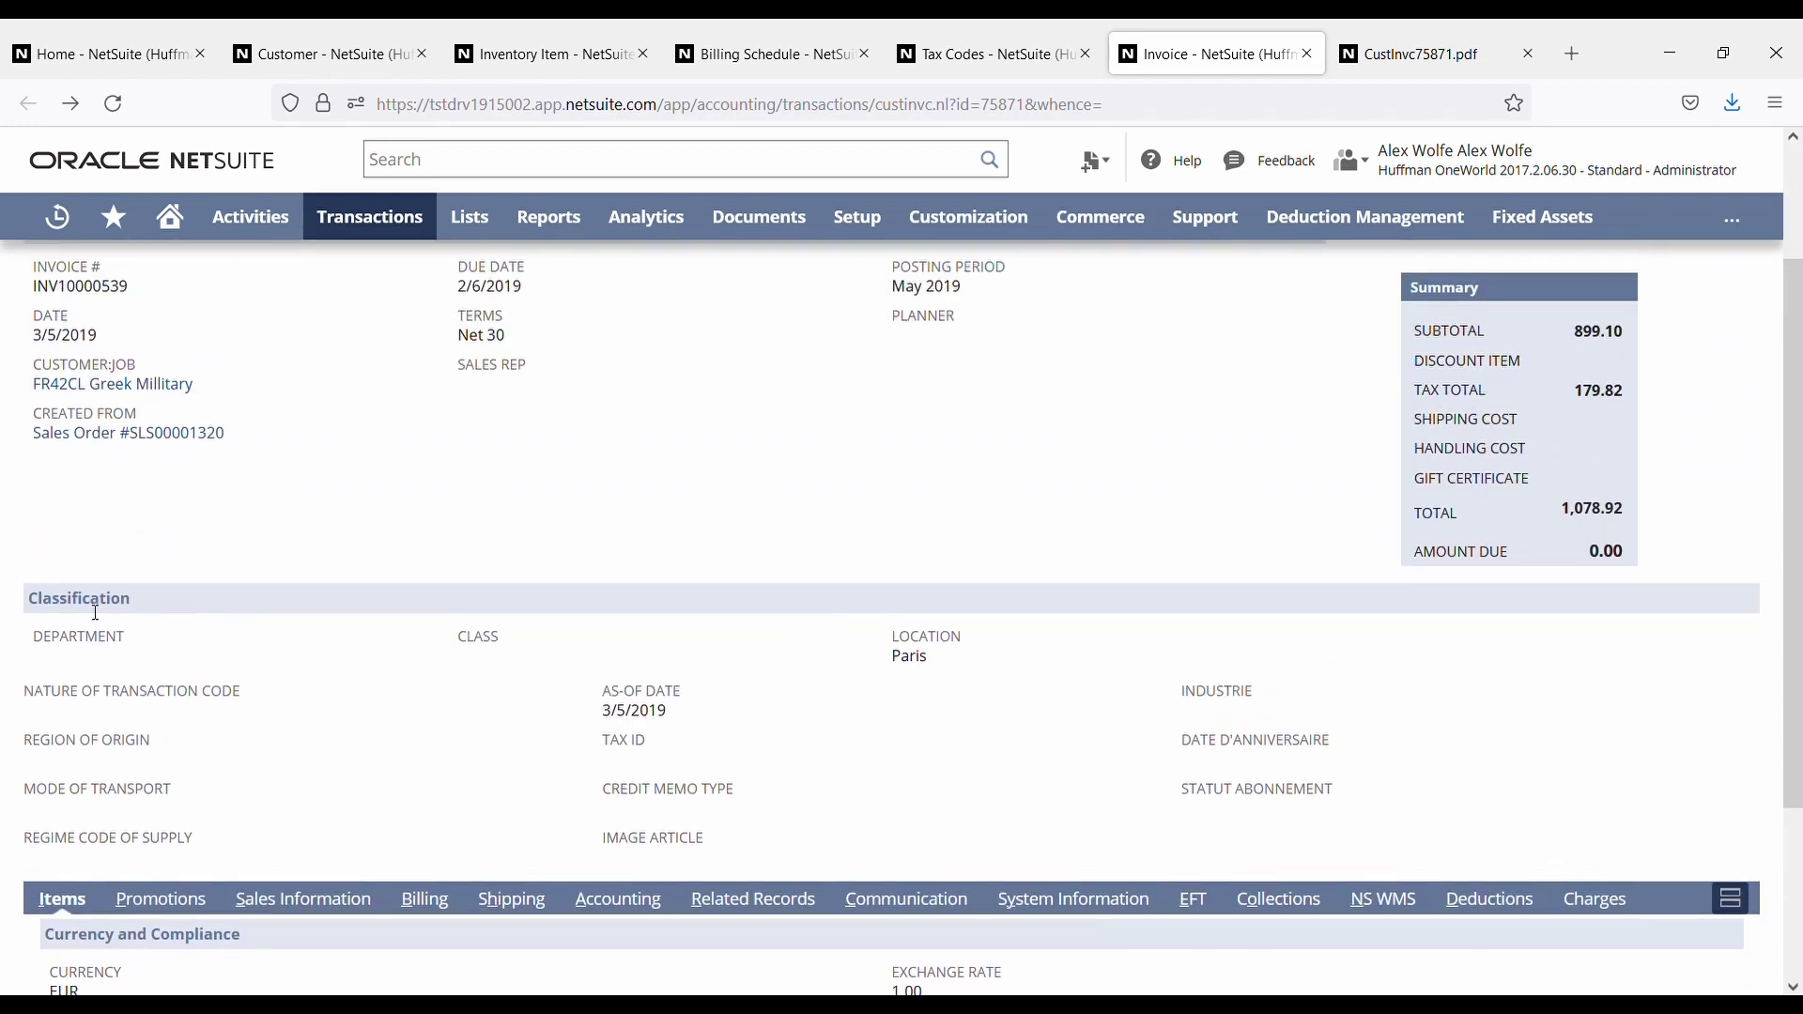
left_click_drag(17, 644, 967, 657)
scroll(620, 705, "down", 2)
scroll(621, 706, "down", 1)
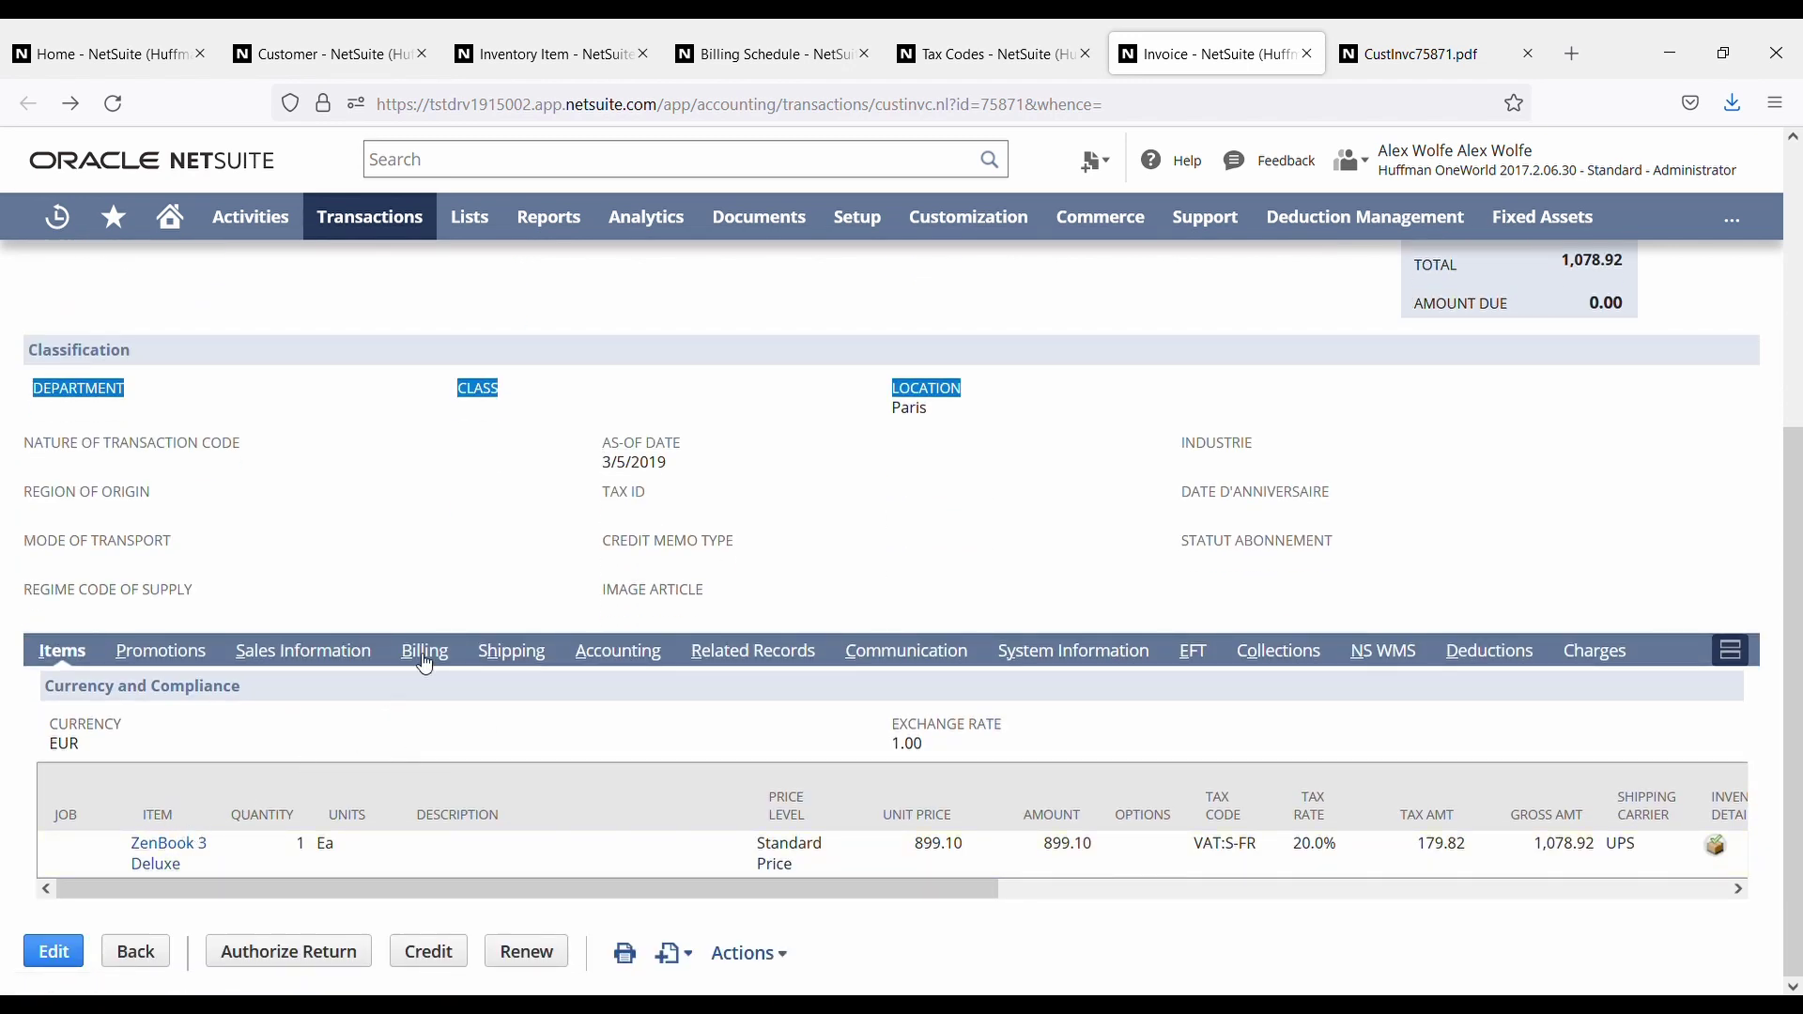
- Review the Sales Information, Shipping and Accounting subtabs, showing gross profit 181.35 on cost 717.75
left_click(323, 653)
scroll(352, 672, "down", 1)
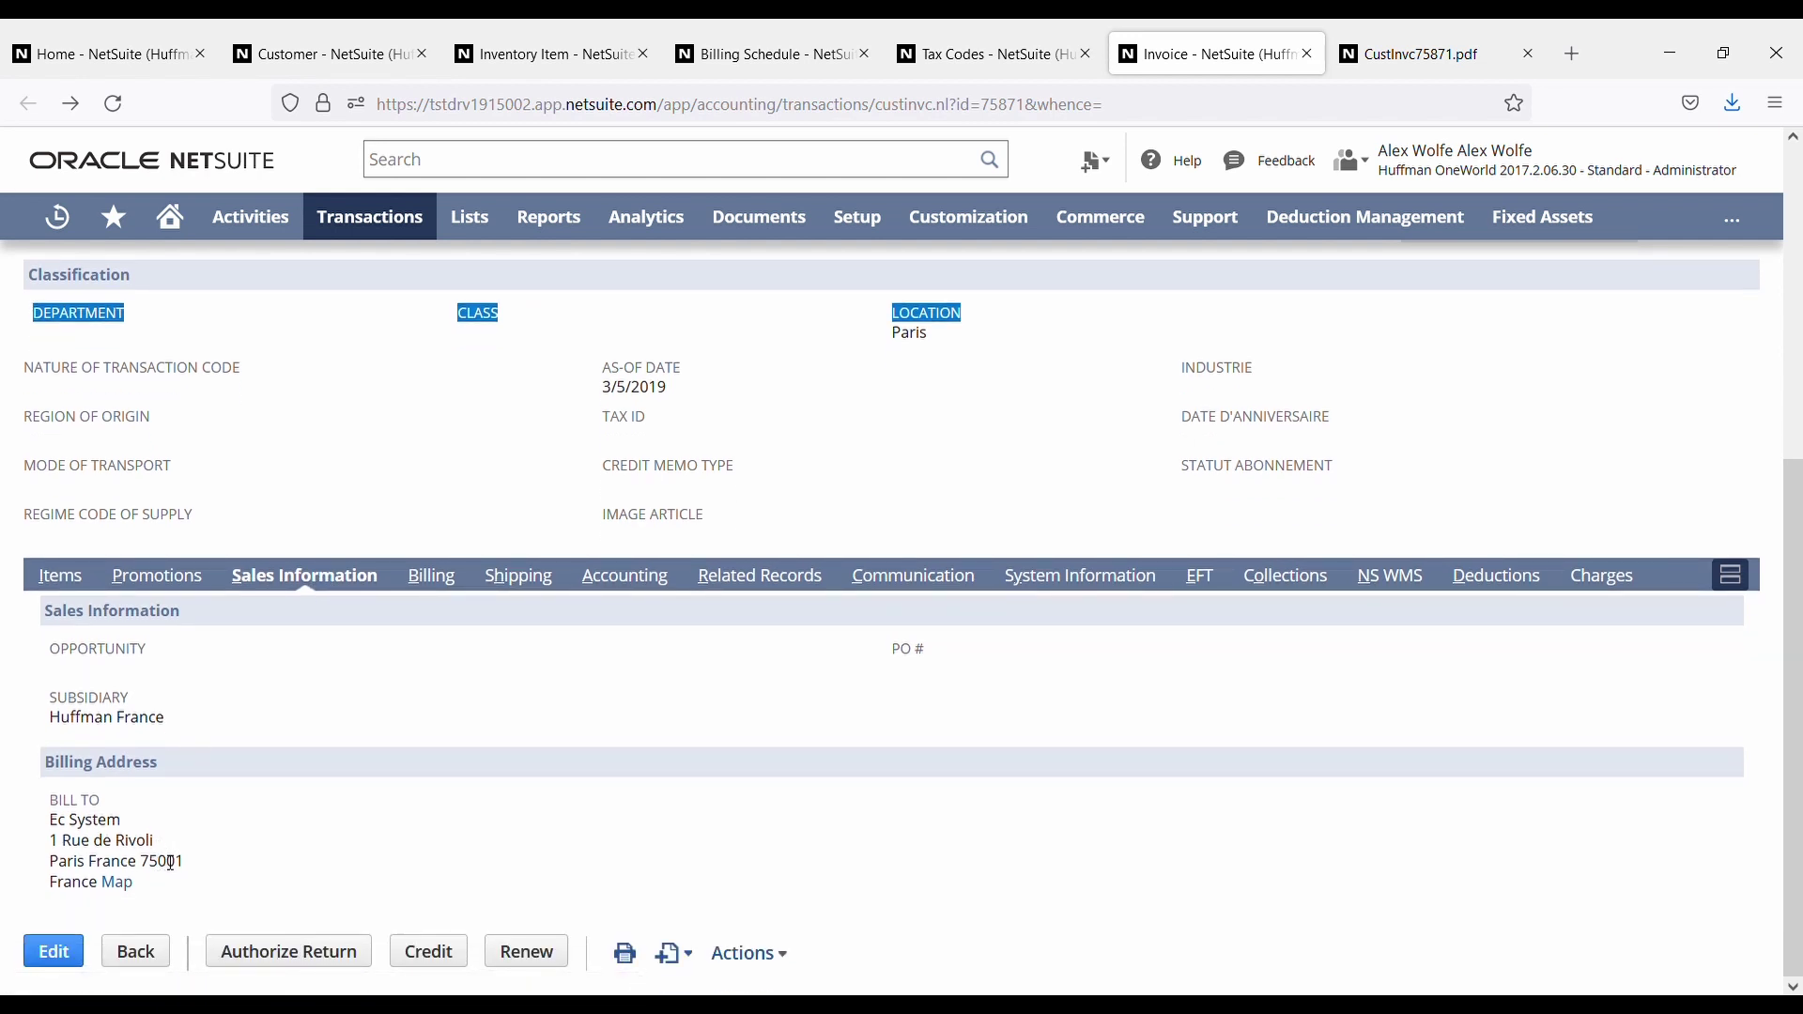
mouse_move(975, 662)
left_mouse_down()
mouse_move(871, 665)
mouse_move(957, 662)
left_mouse_up()
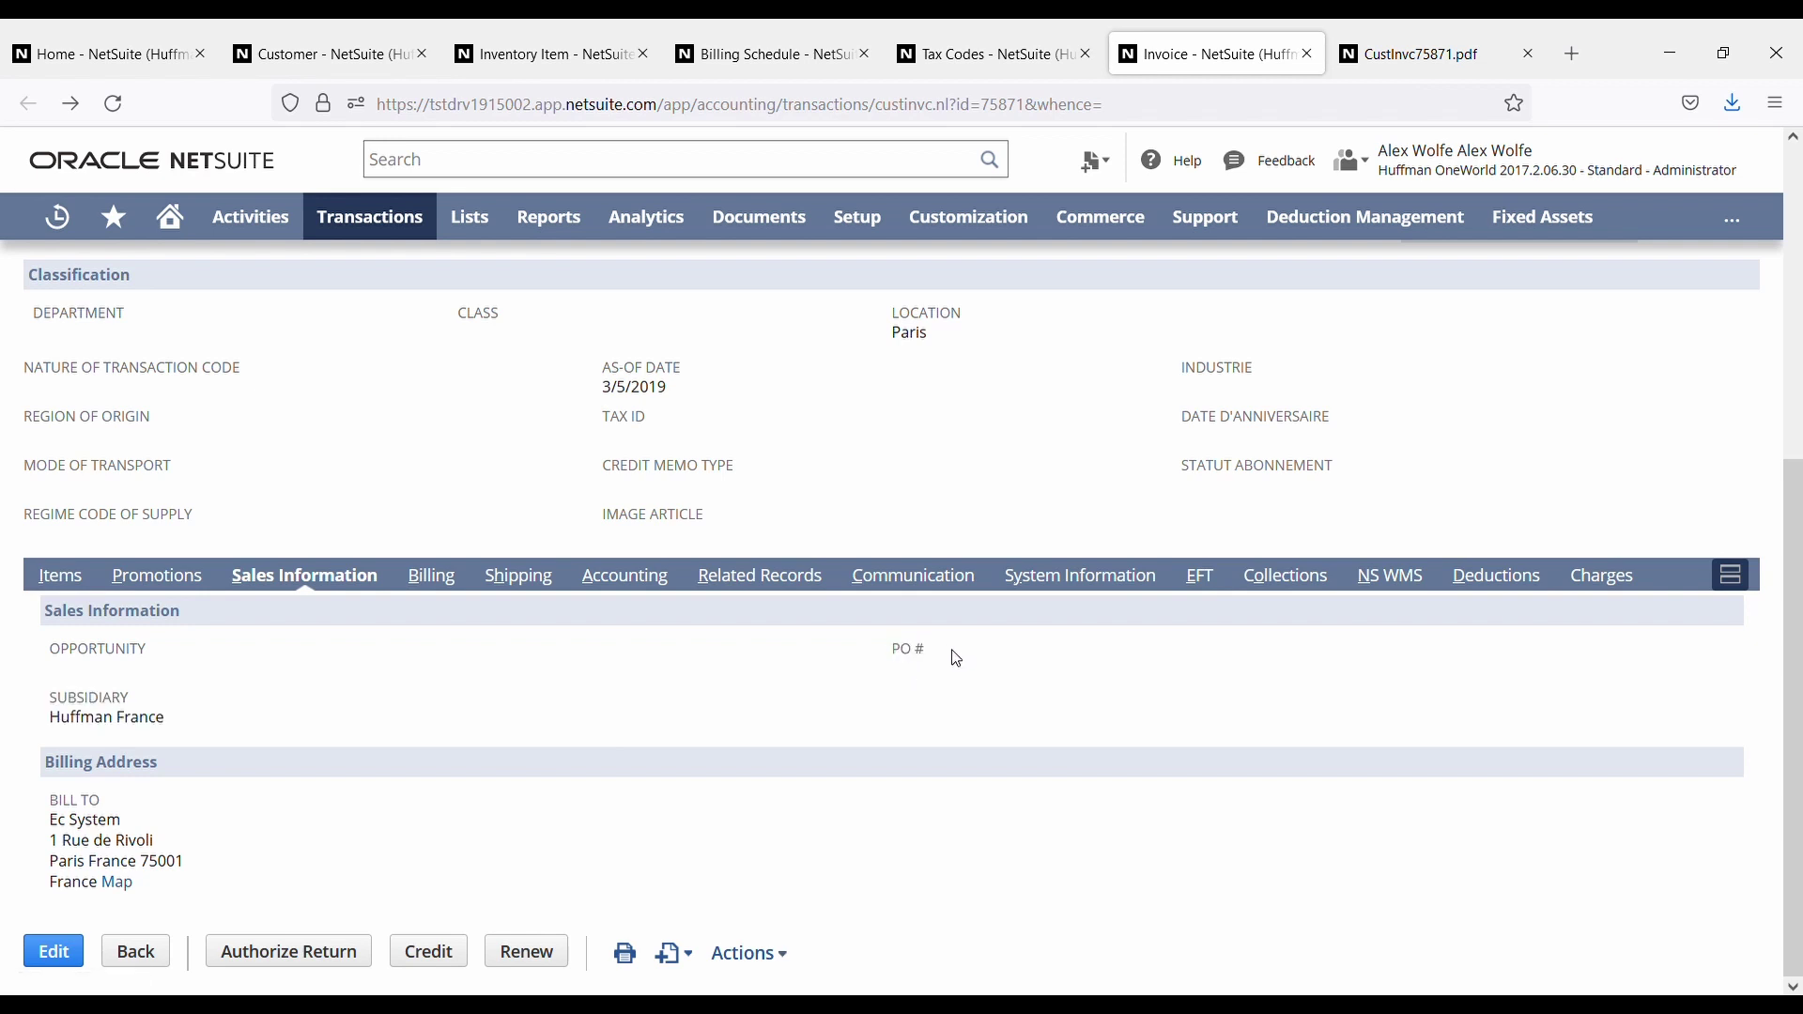
left_click(507, 584)
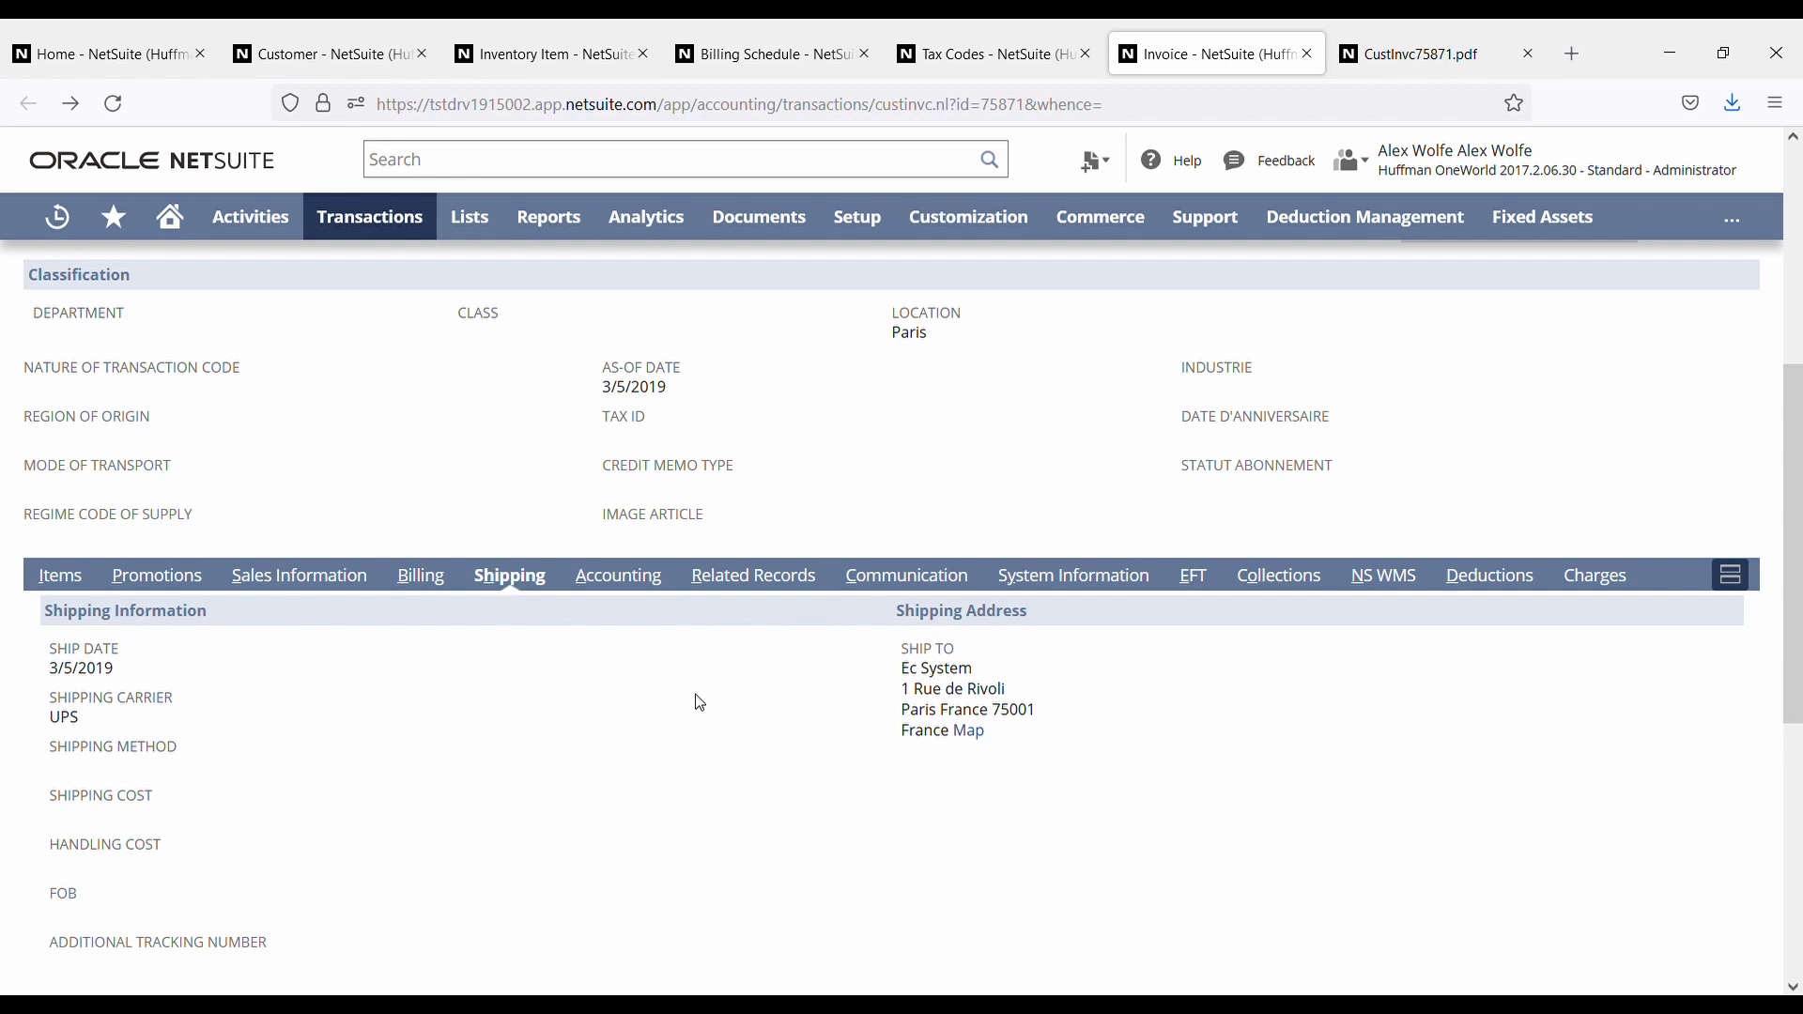
left_click(616, 576)
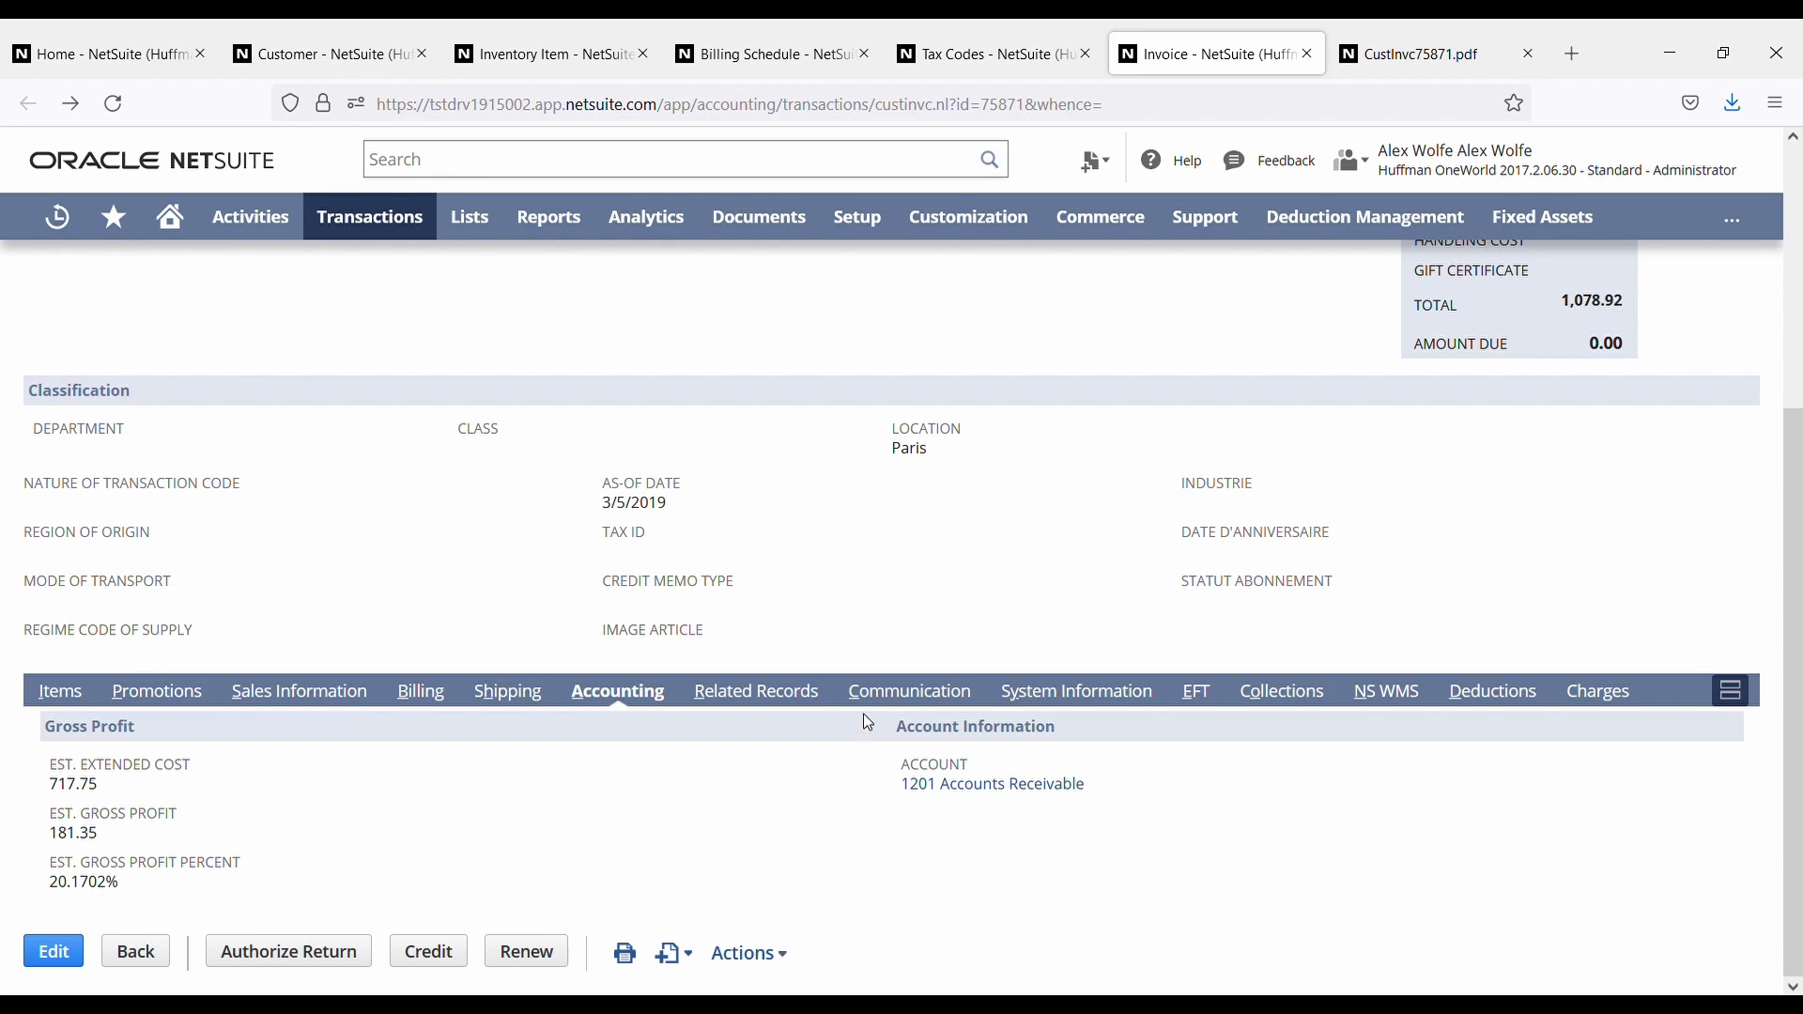
scroll(827, 864, "up", 1)
scroll(826, 871, "up", 3)
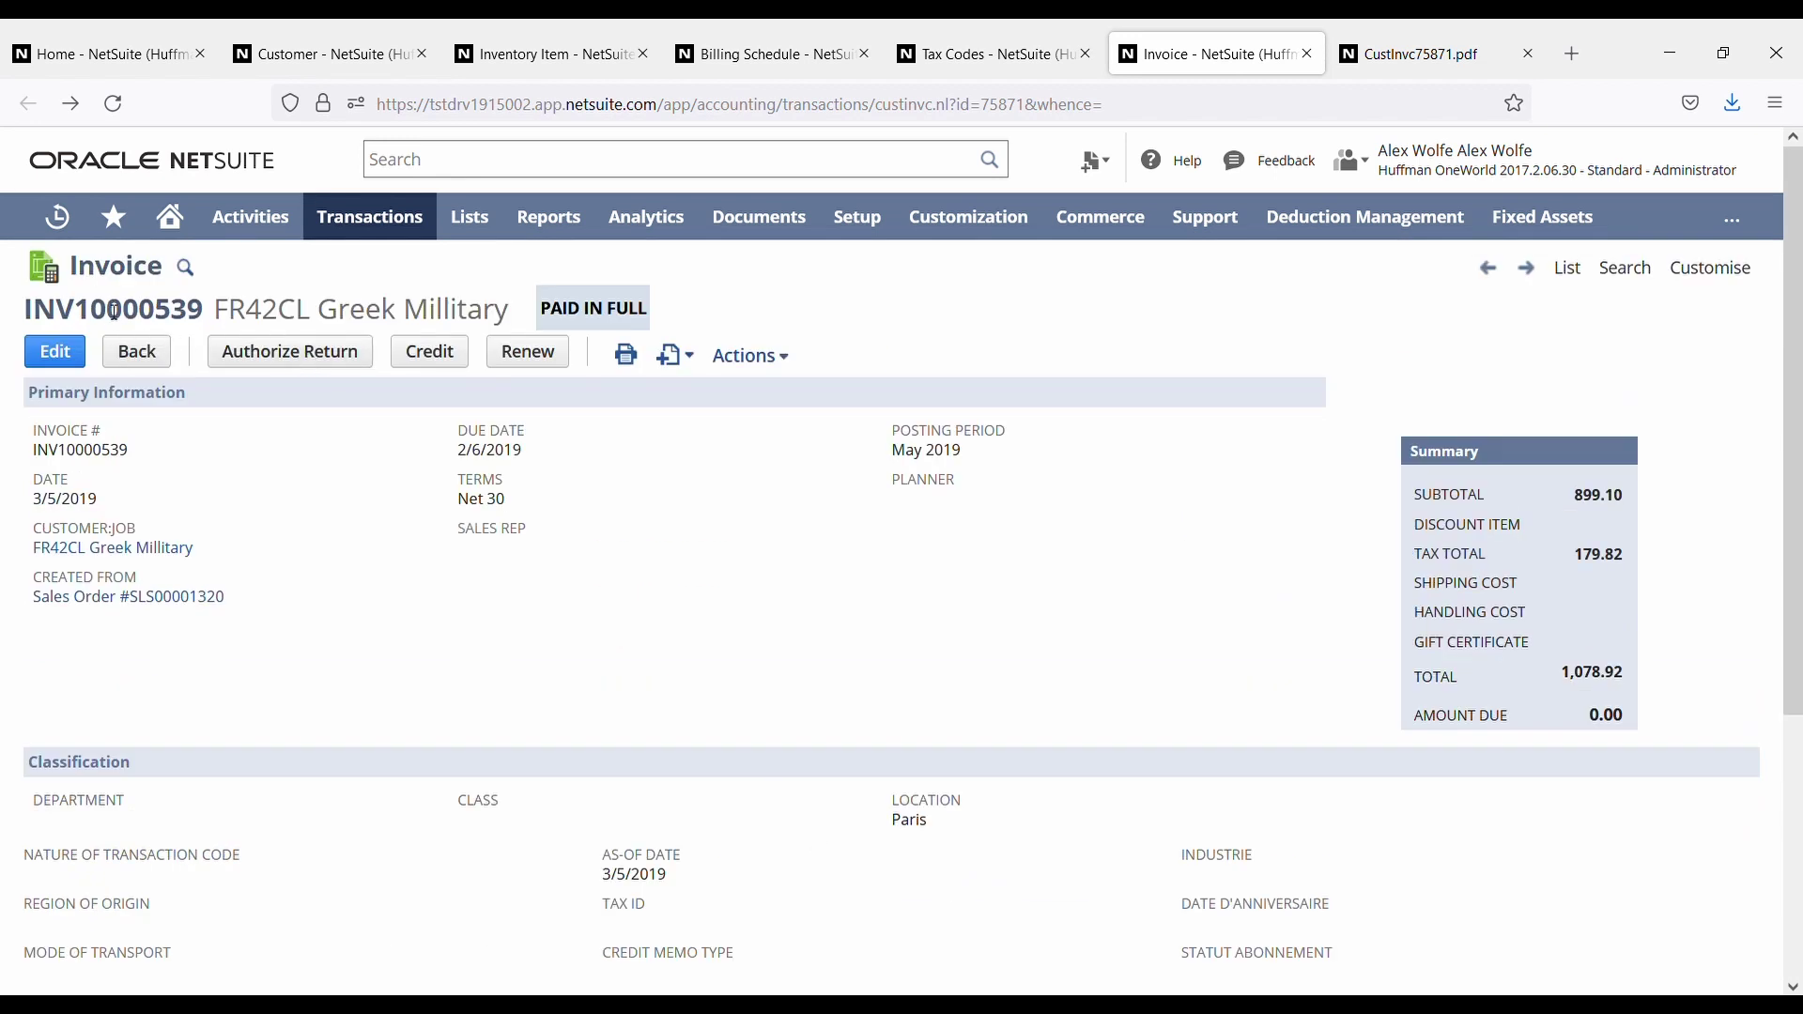
mouse_move(396, 226)
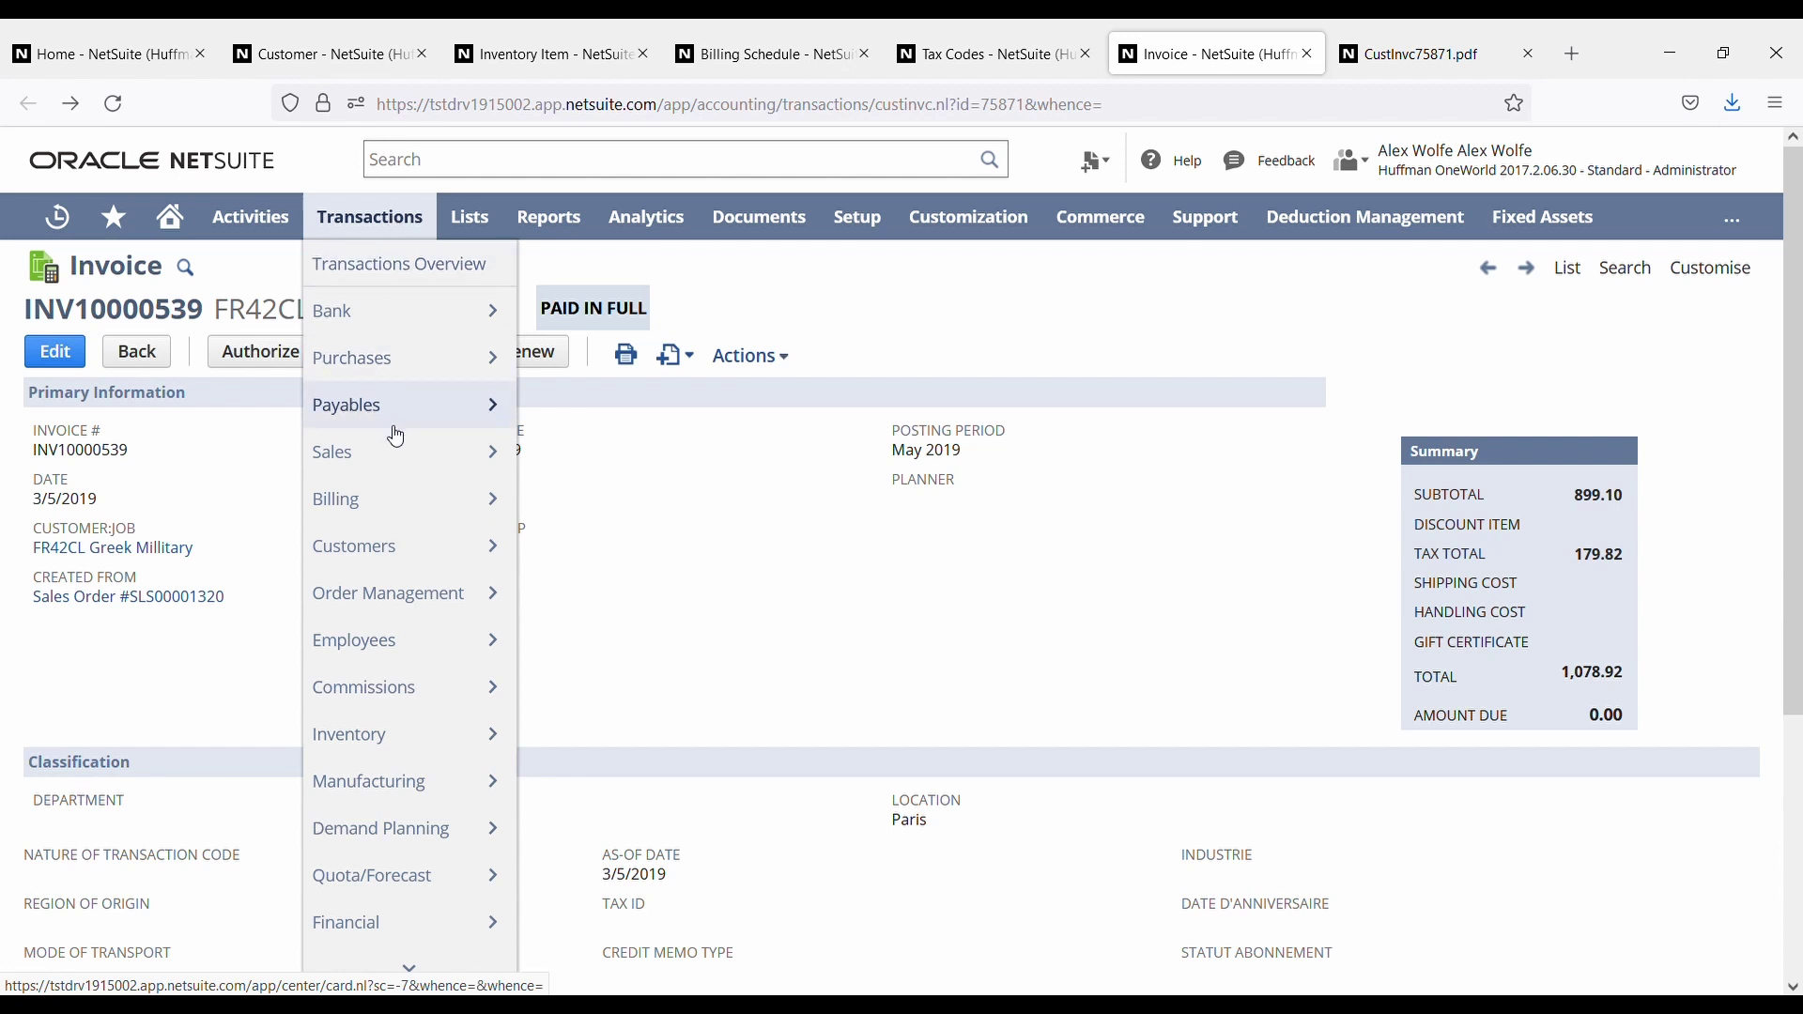
mouse_move(401, 449)
mouse_move(574, 749)
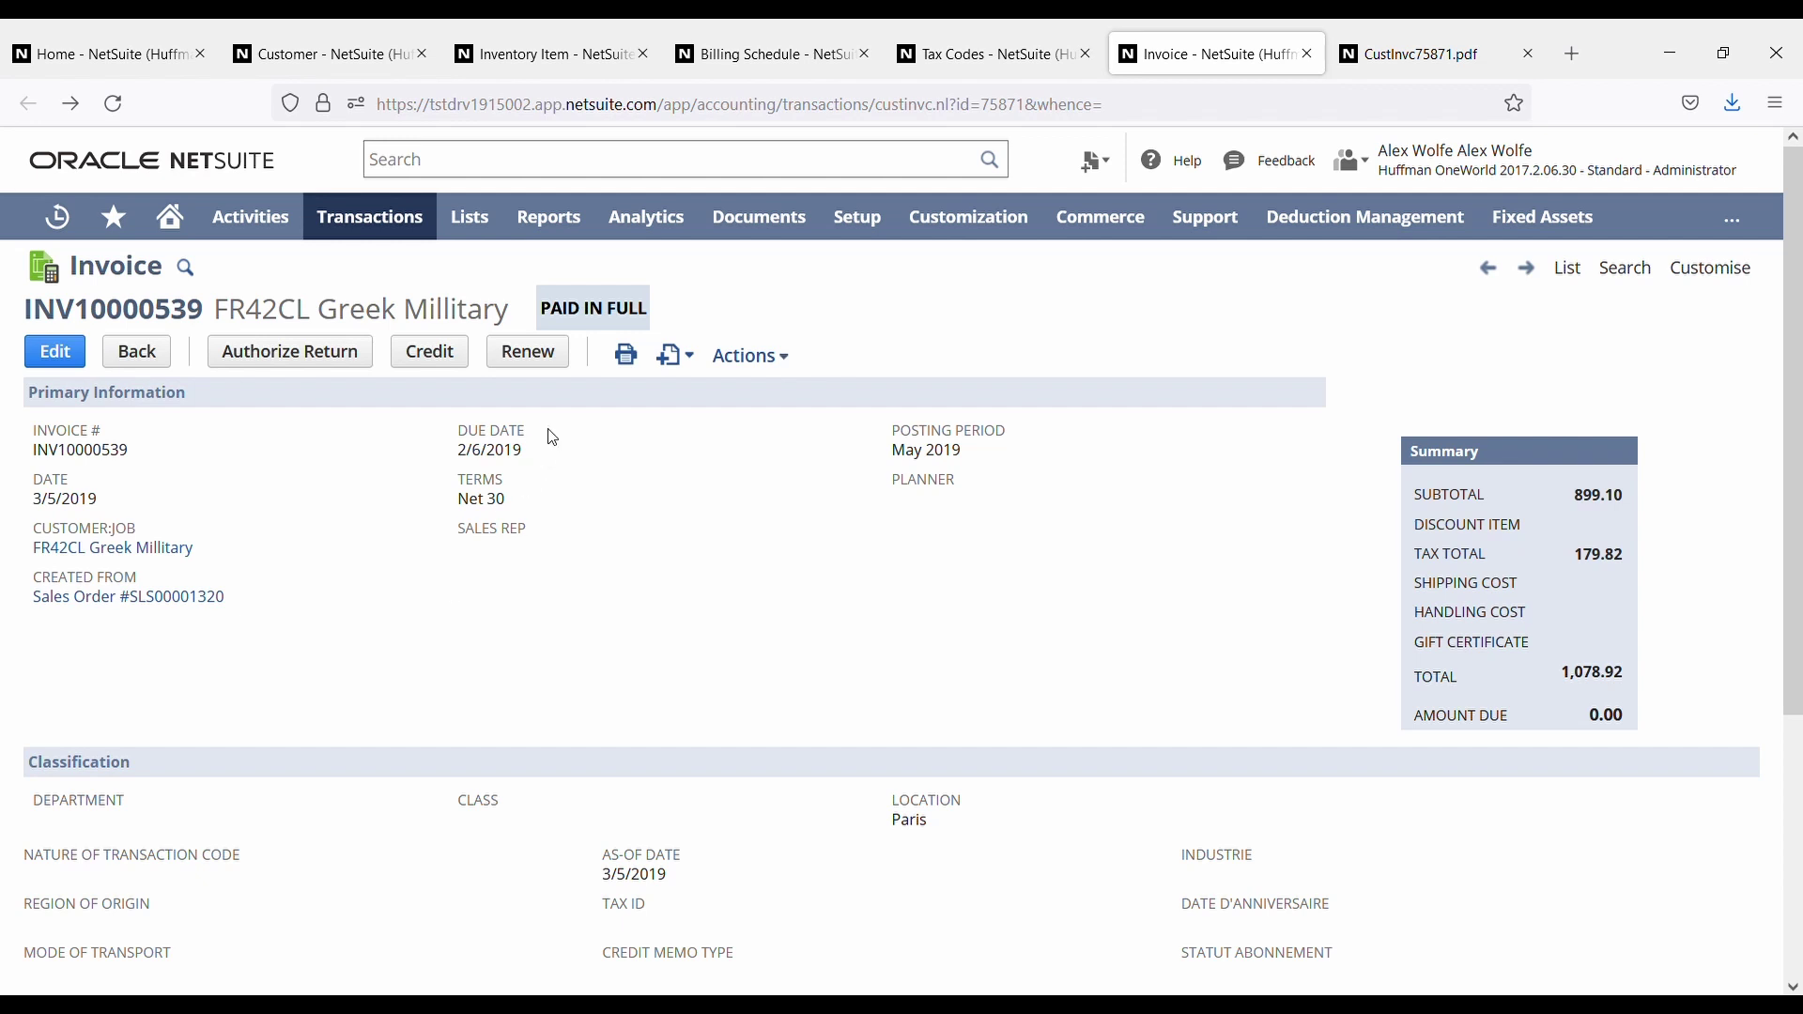
- Return to the ZenBook 3 Deluxe item and show its translations, including the 1 year Warranty line
mouse_move(624, 361)
left_click(540, 54)
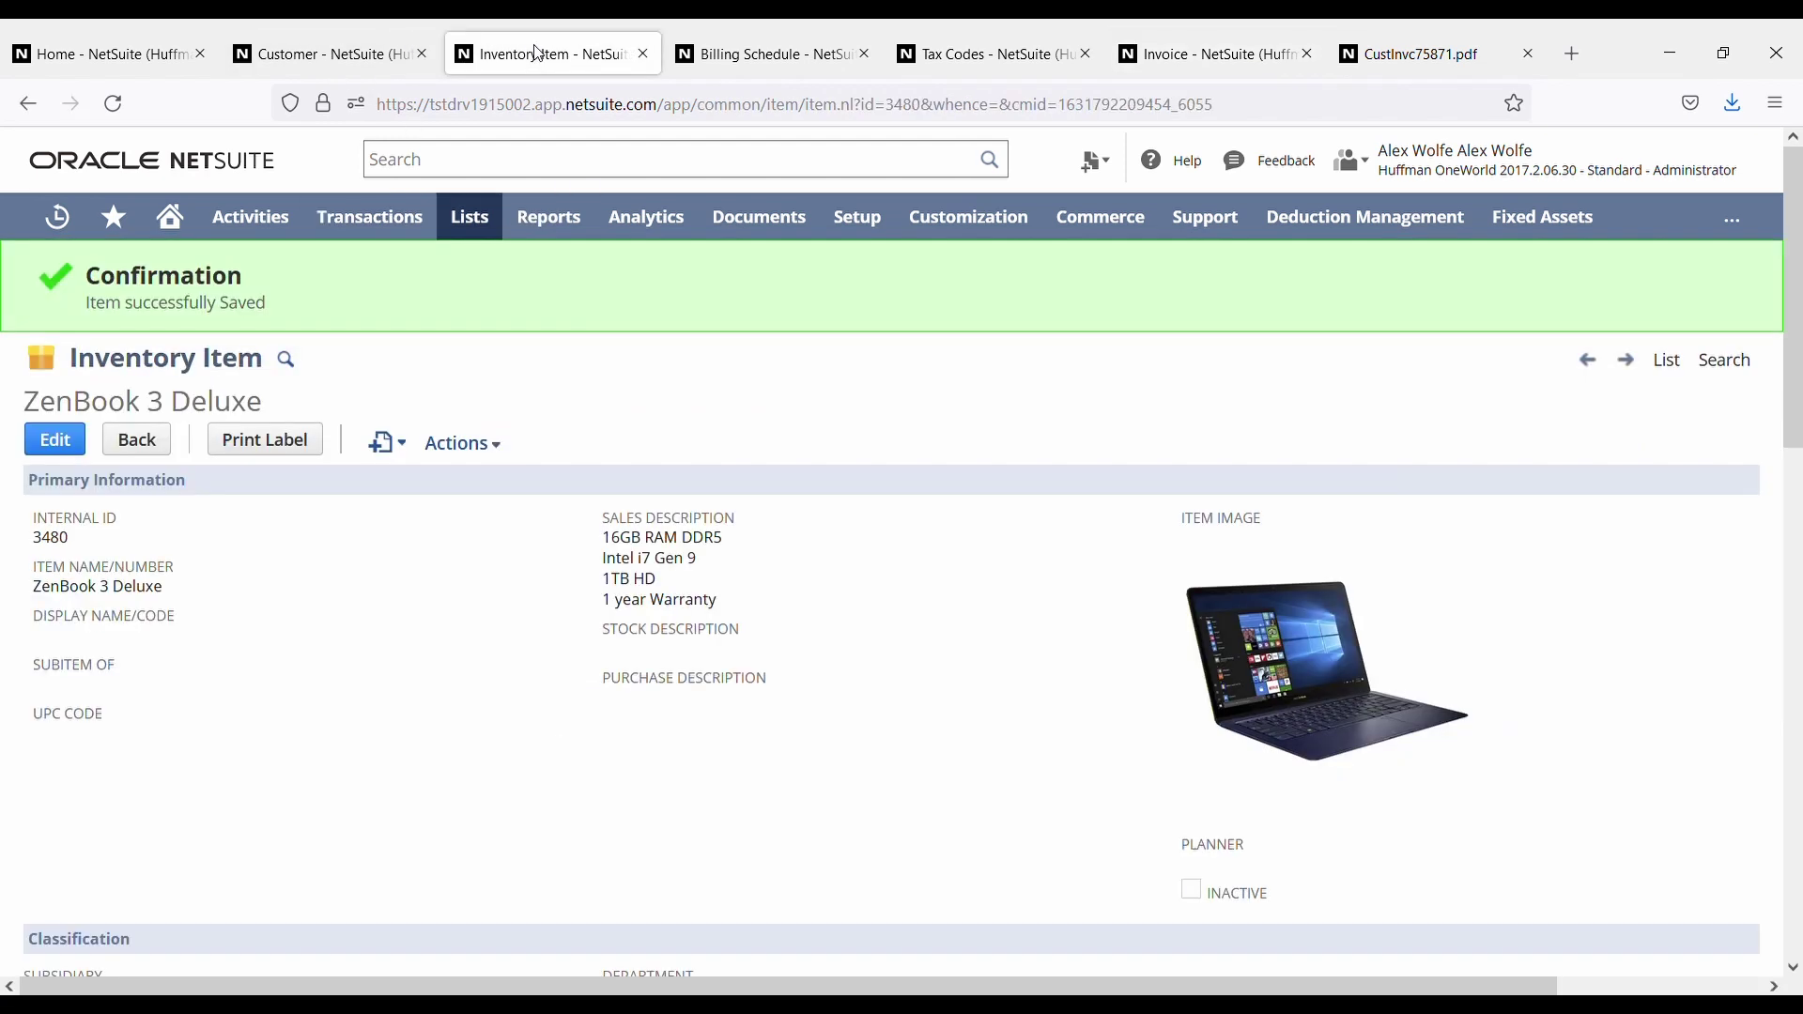
scroll(660, 627, "down", 10)
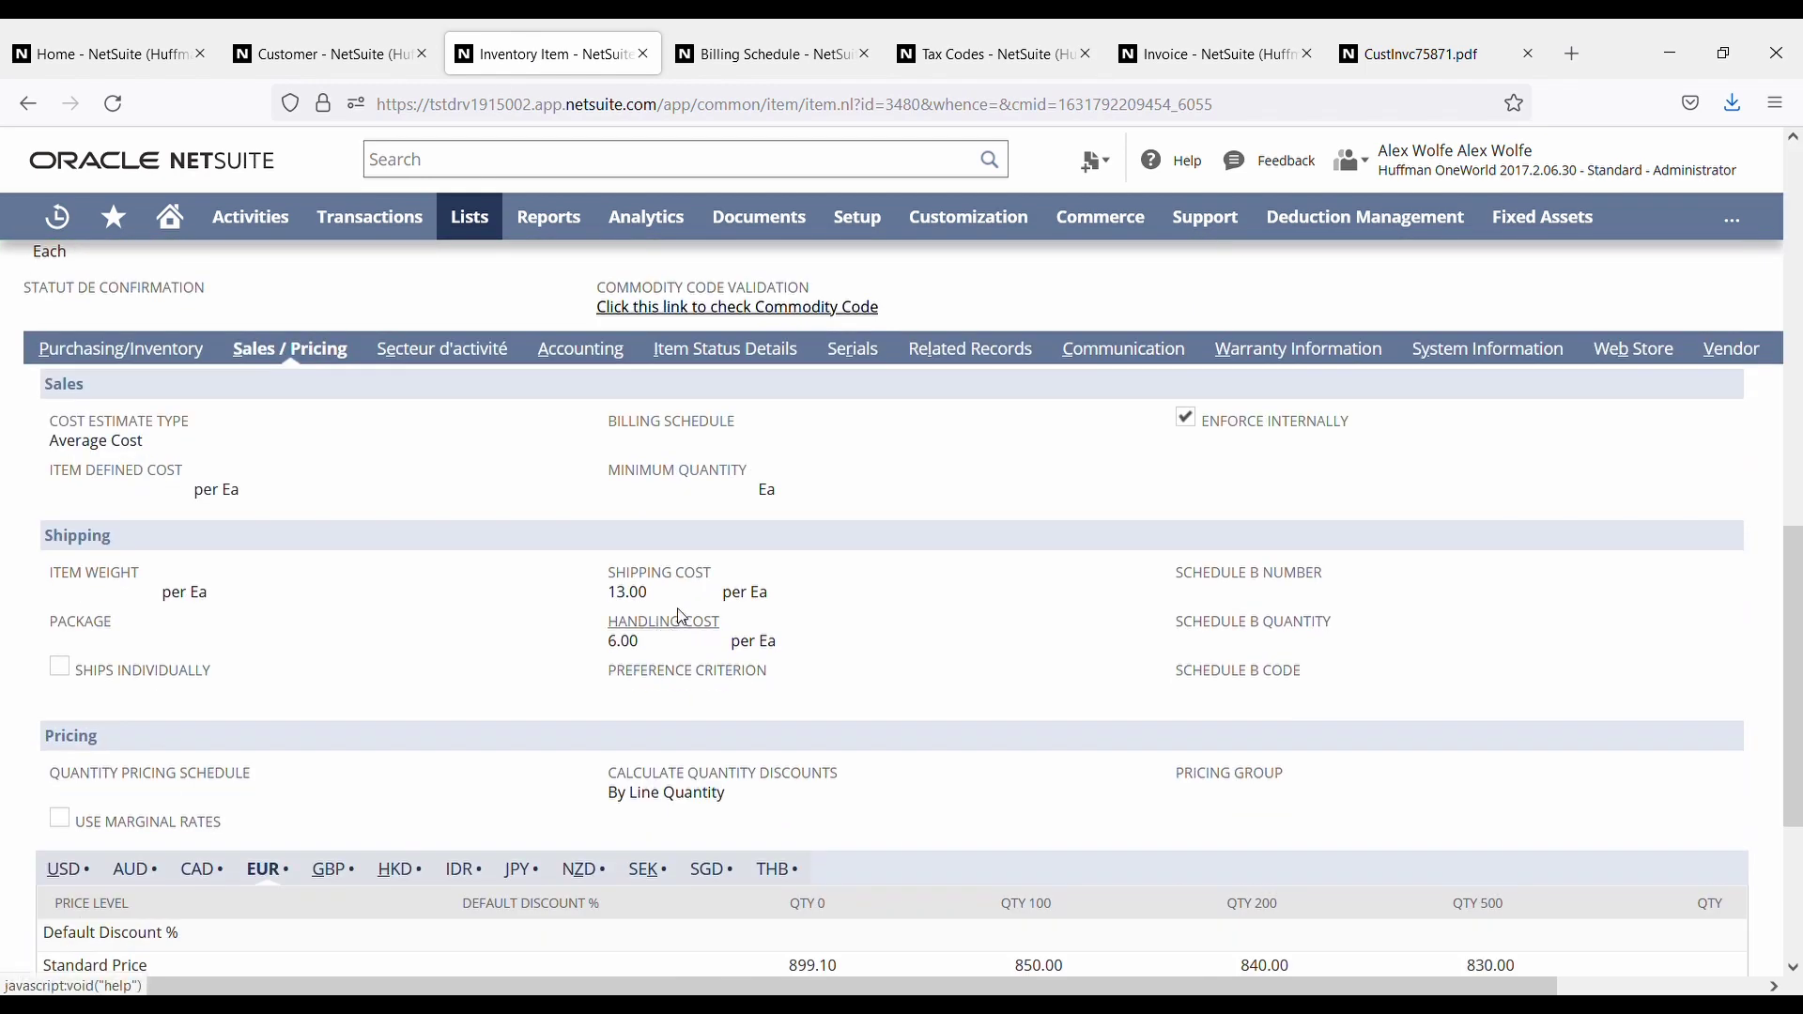
left_click(1476, 351)
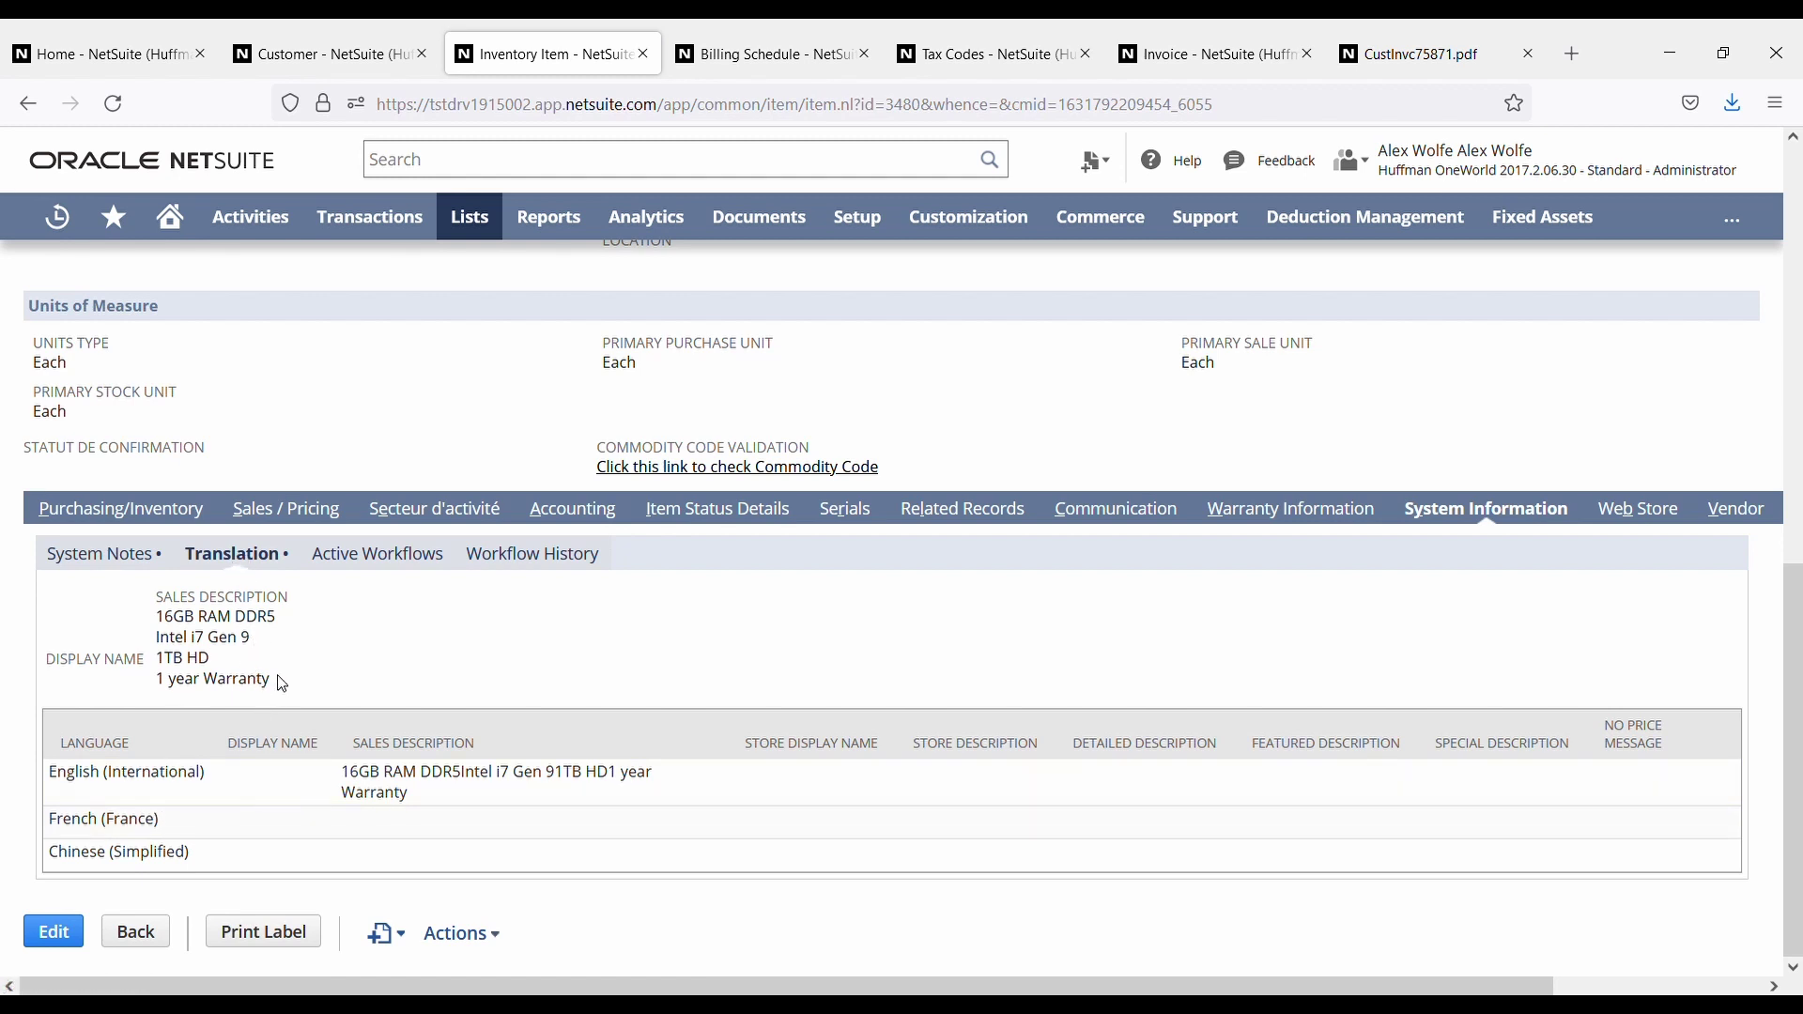
triple_click(247, 673)
left_click(317, 627)
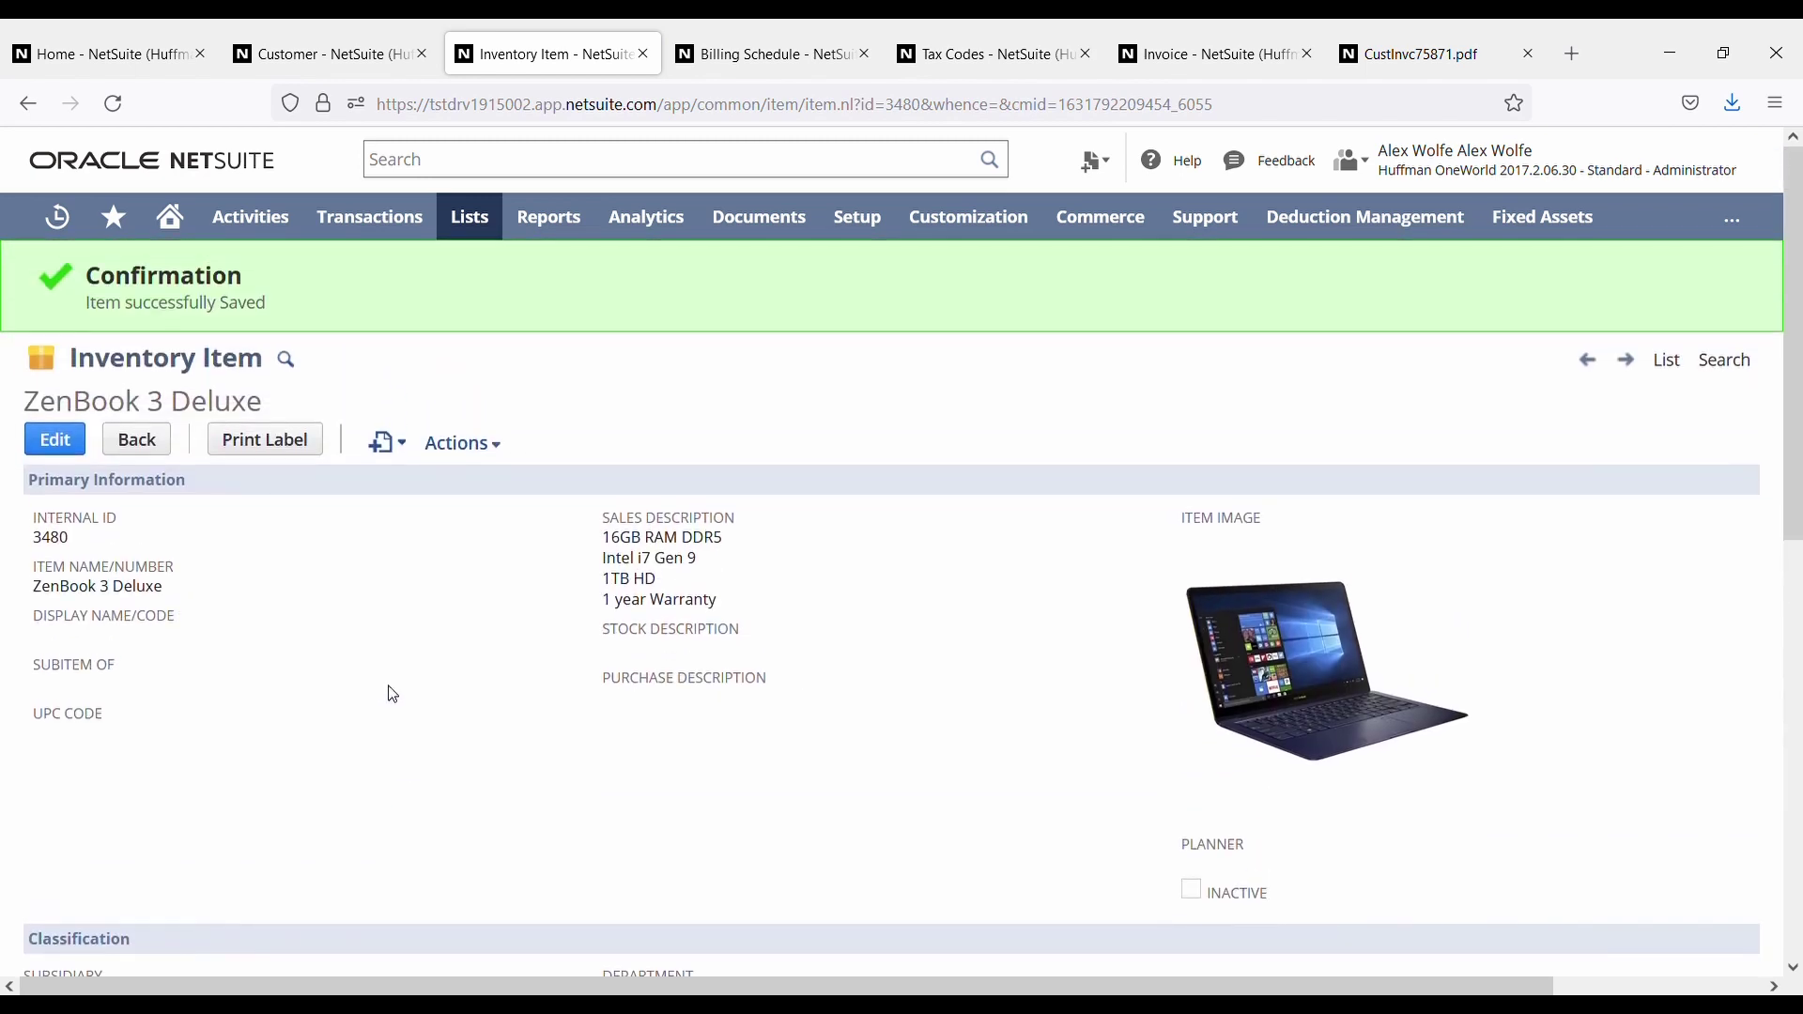
- Switch to the CustInv75871.pdf printed invoice listing ZenBook 3 Deluxe at 899,10
scroll(376, 648, "down", 9)
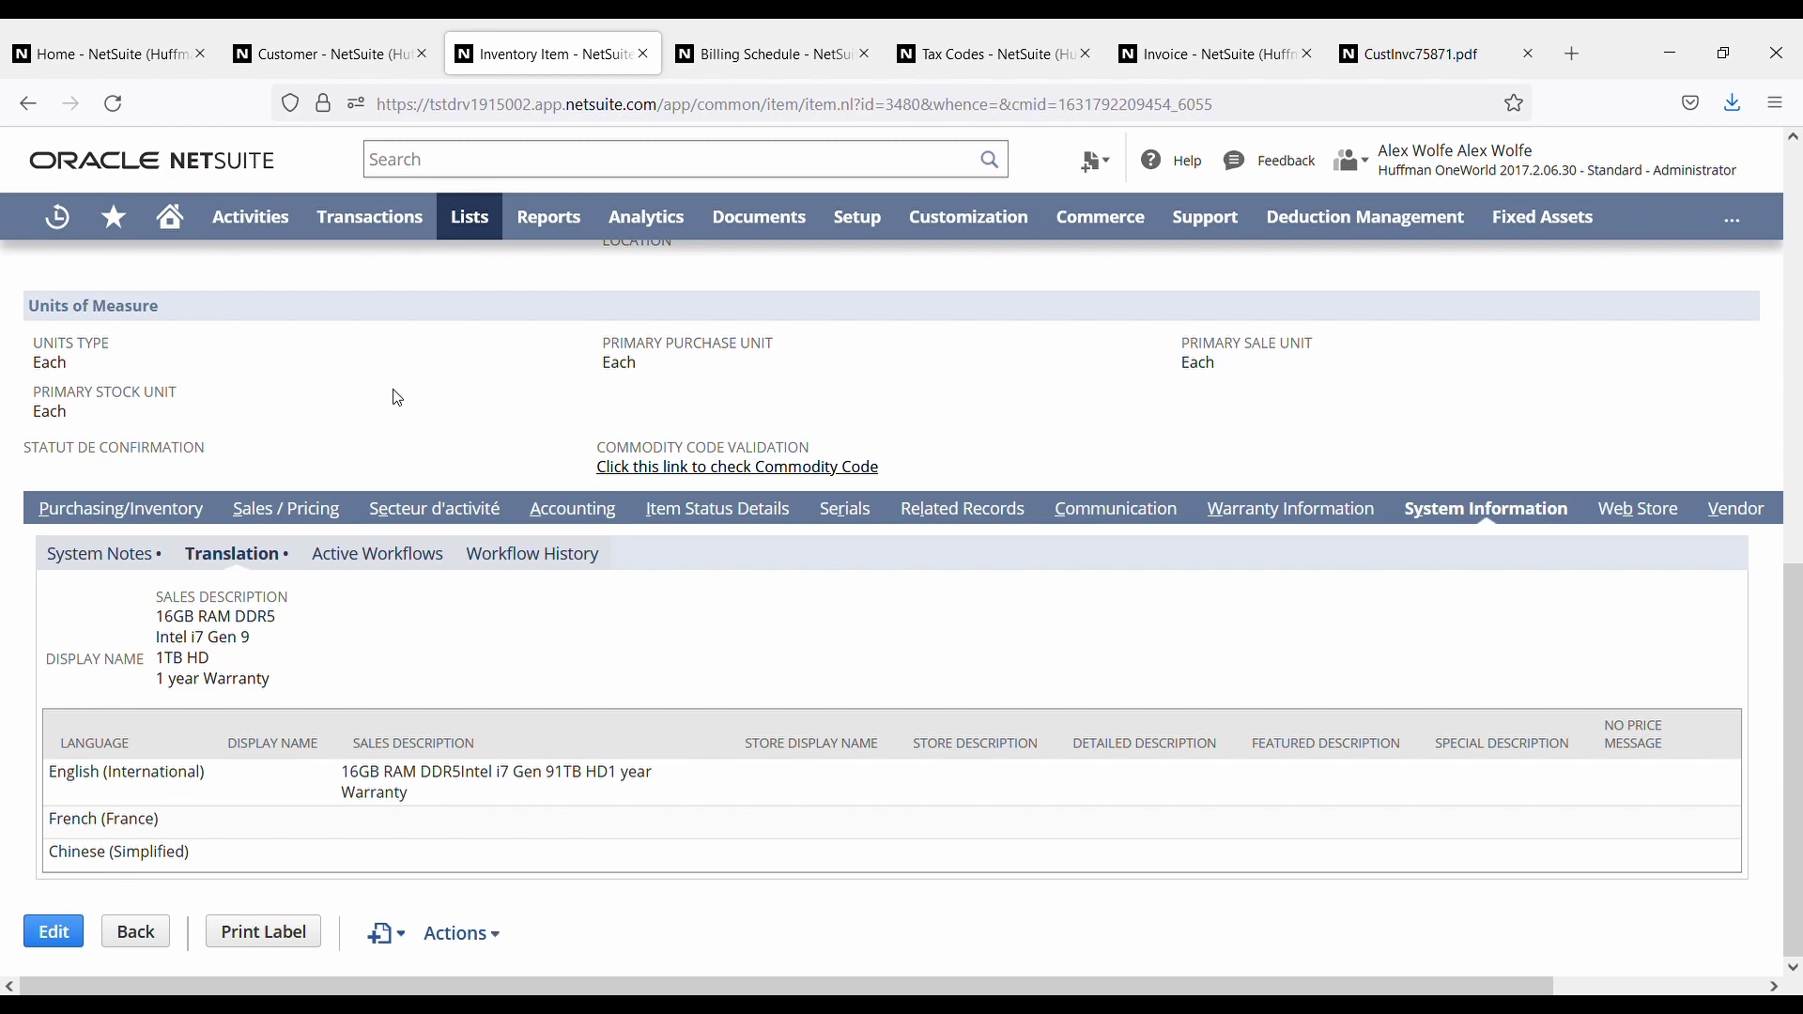
scroll(584, 504, "up", 10)
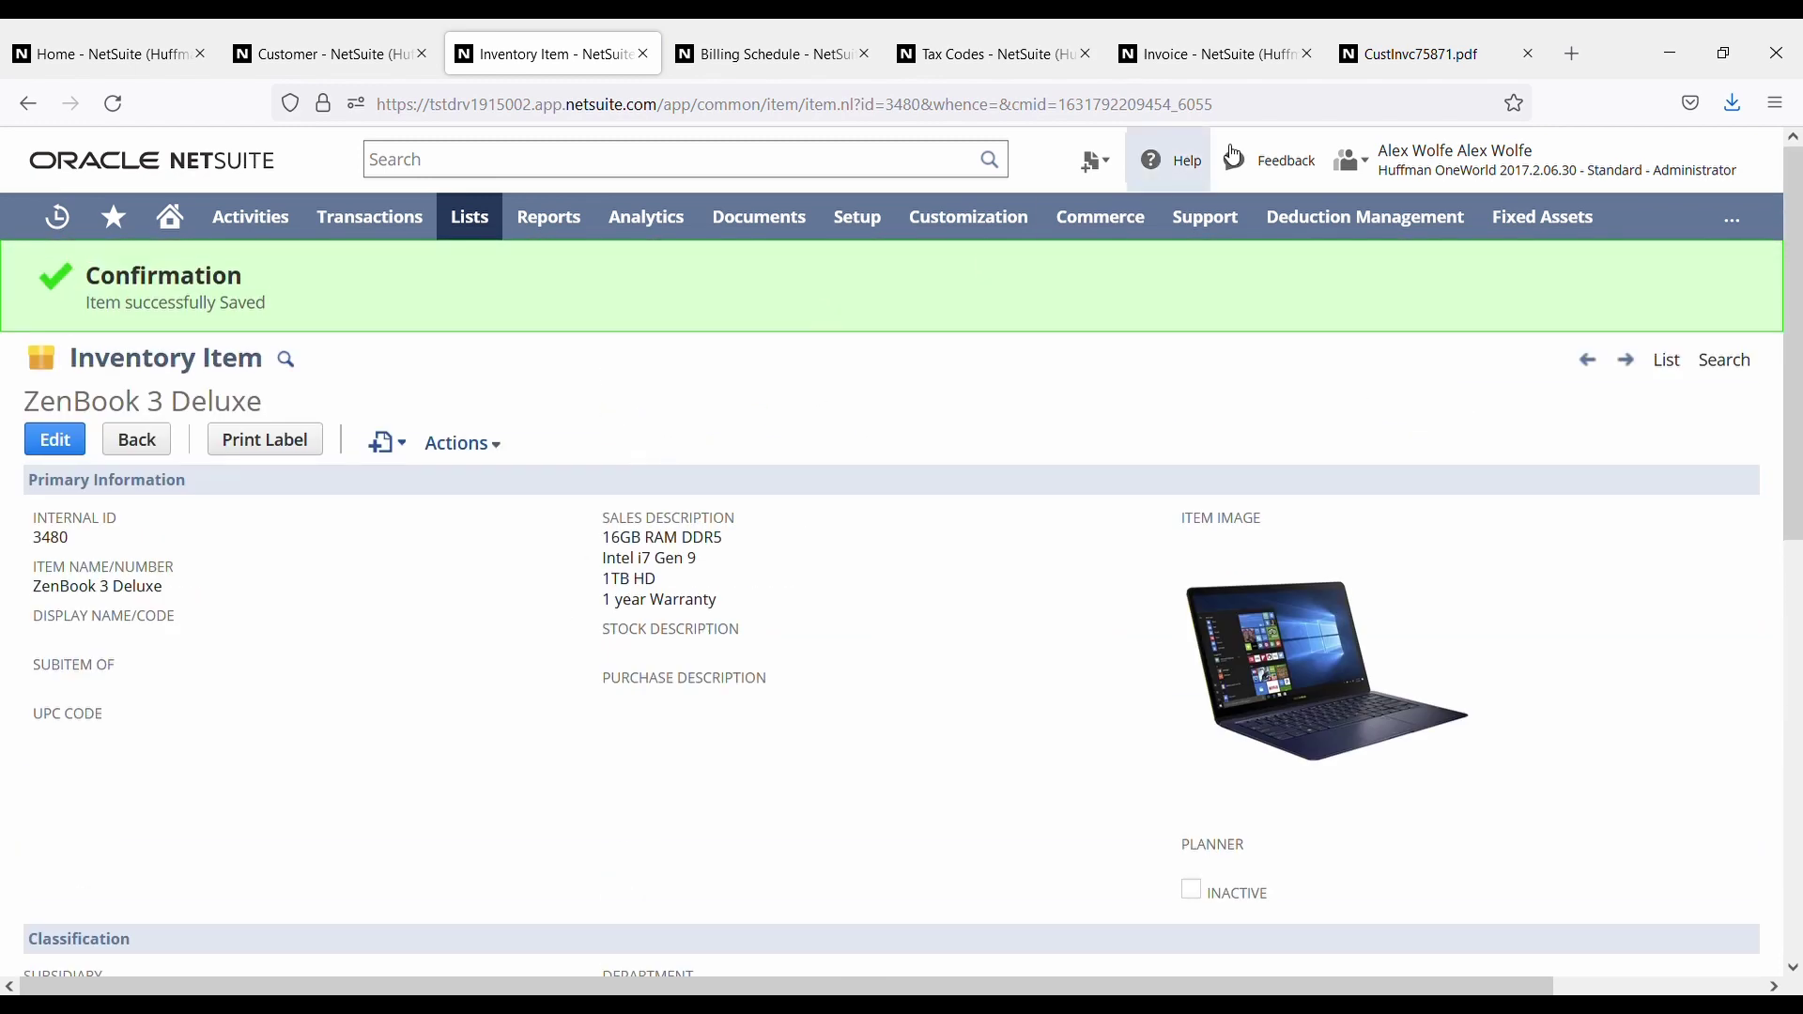
left_click(1388, 58)
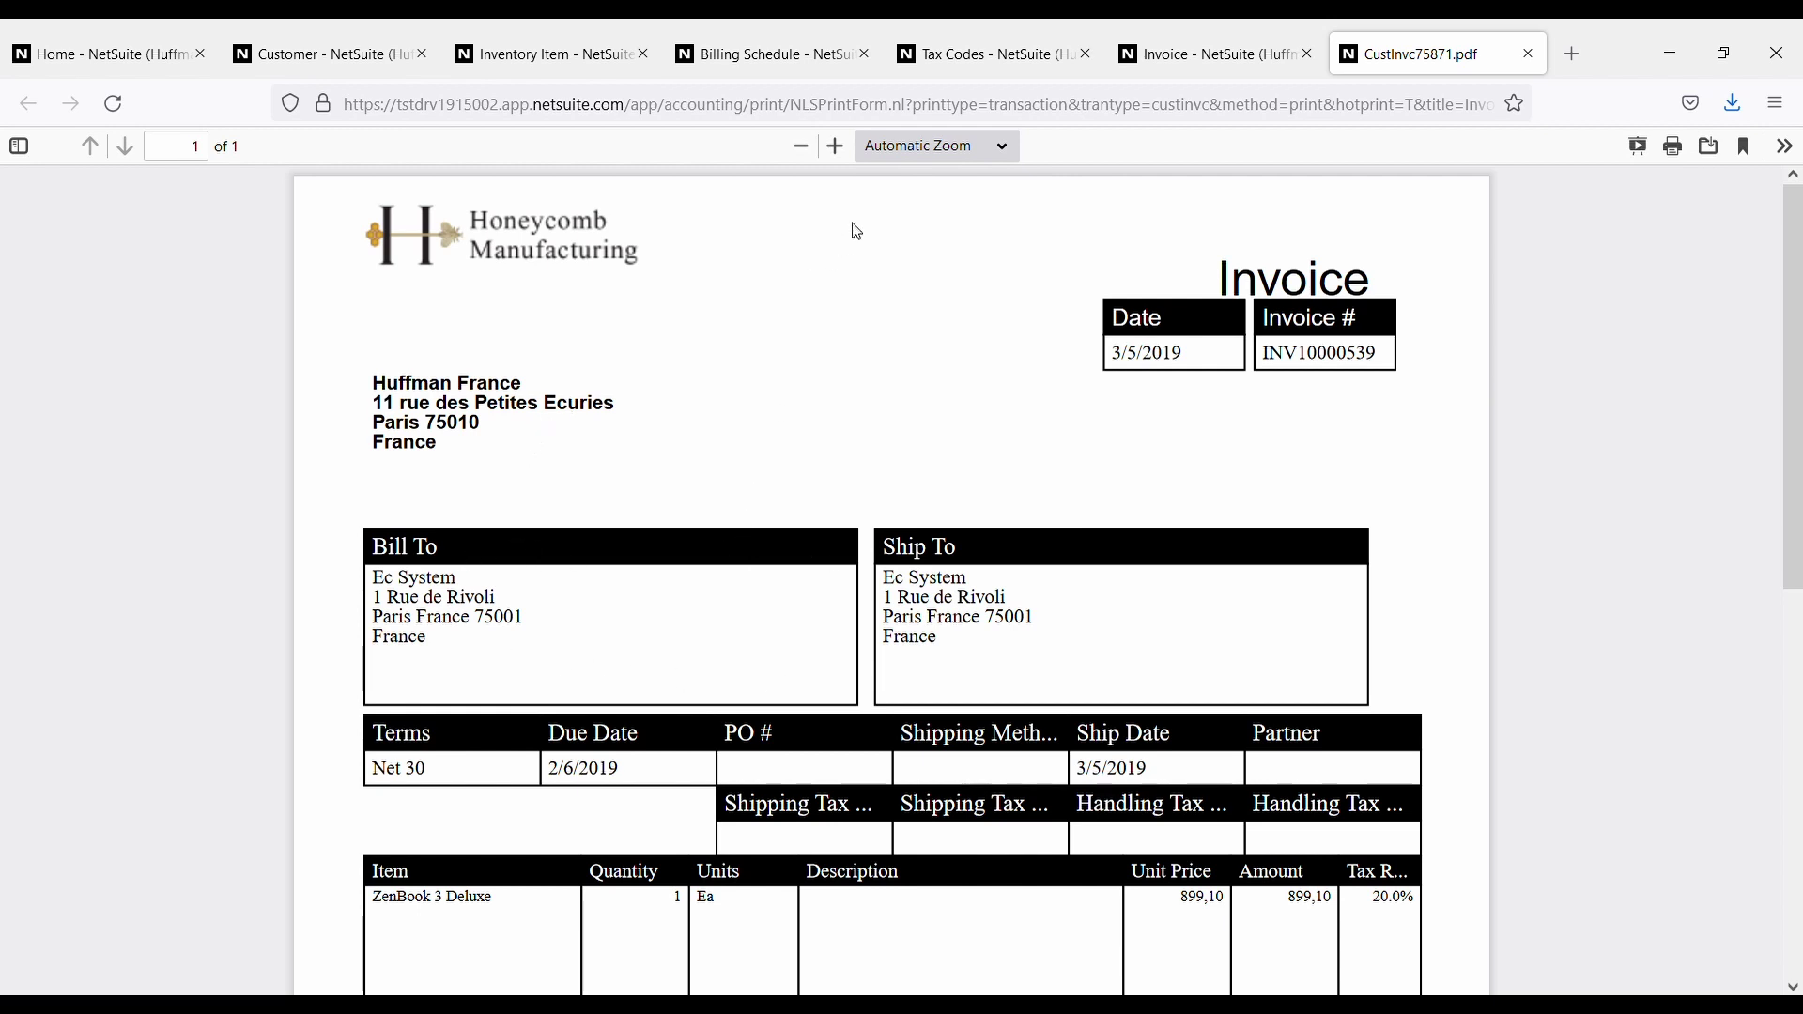
left_click(116, 69)
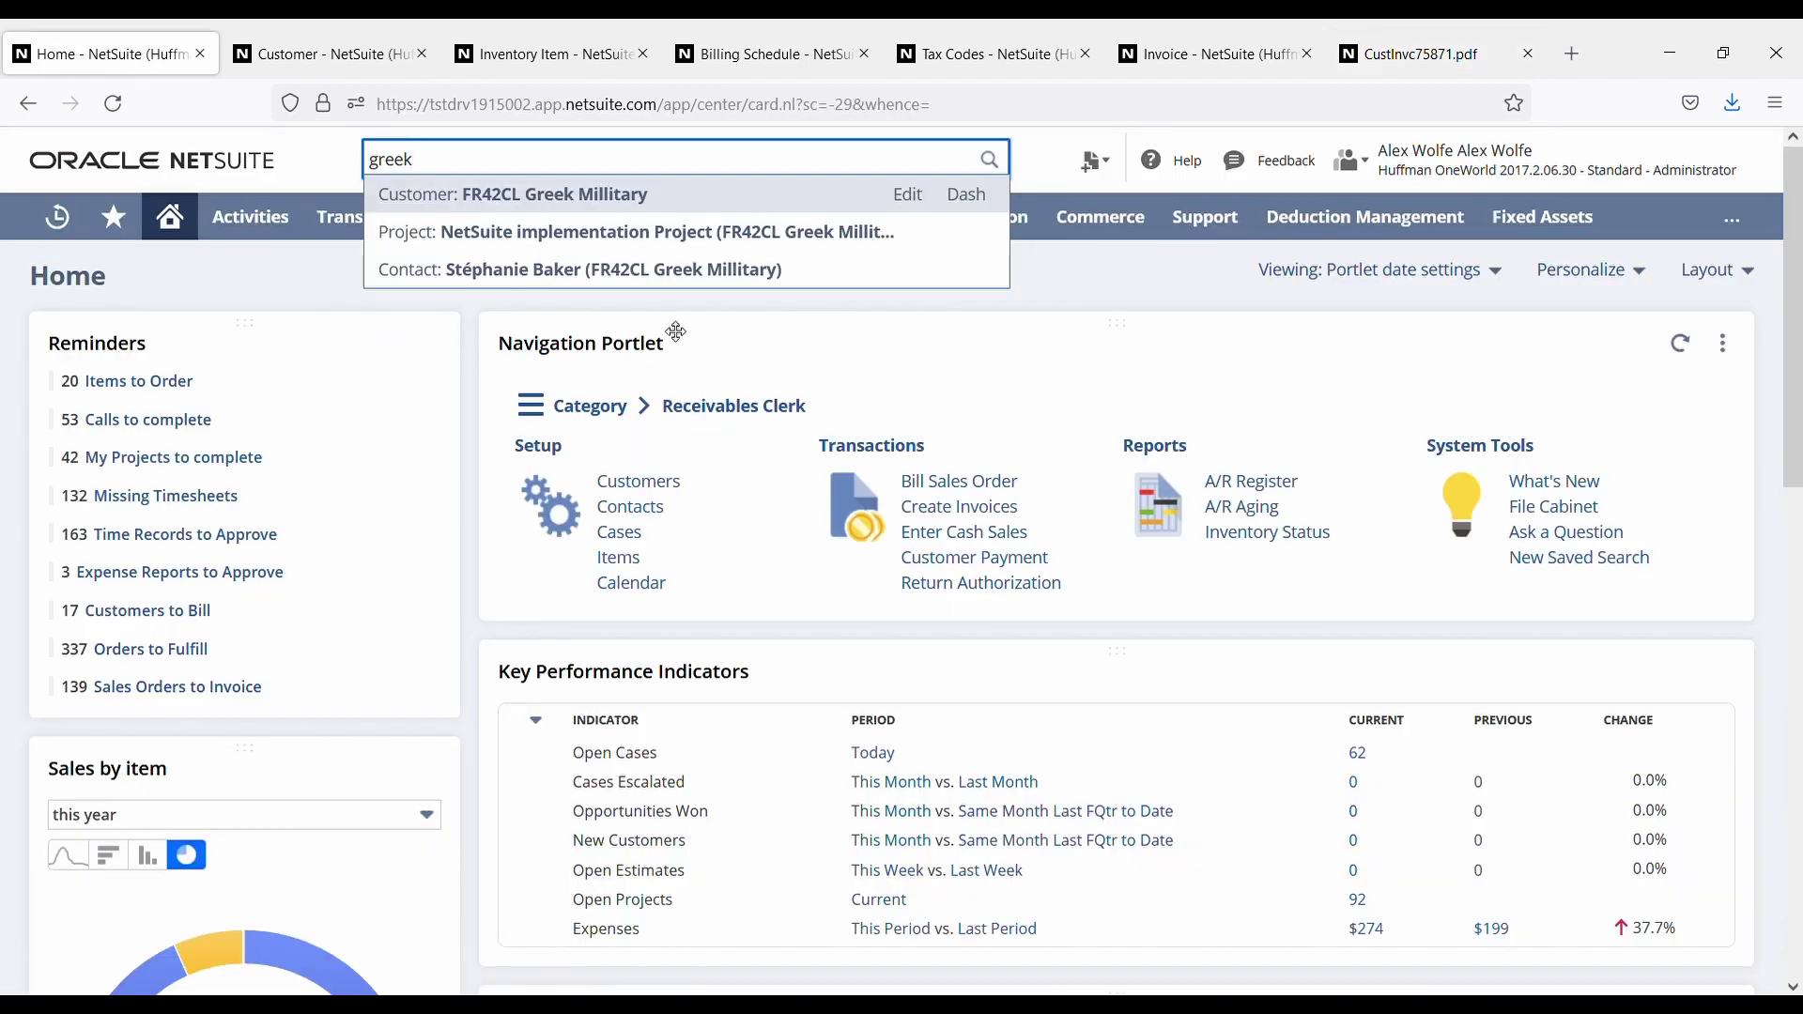
left_click(303, 288)
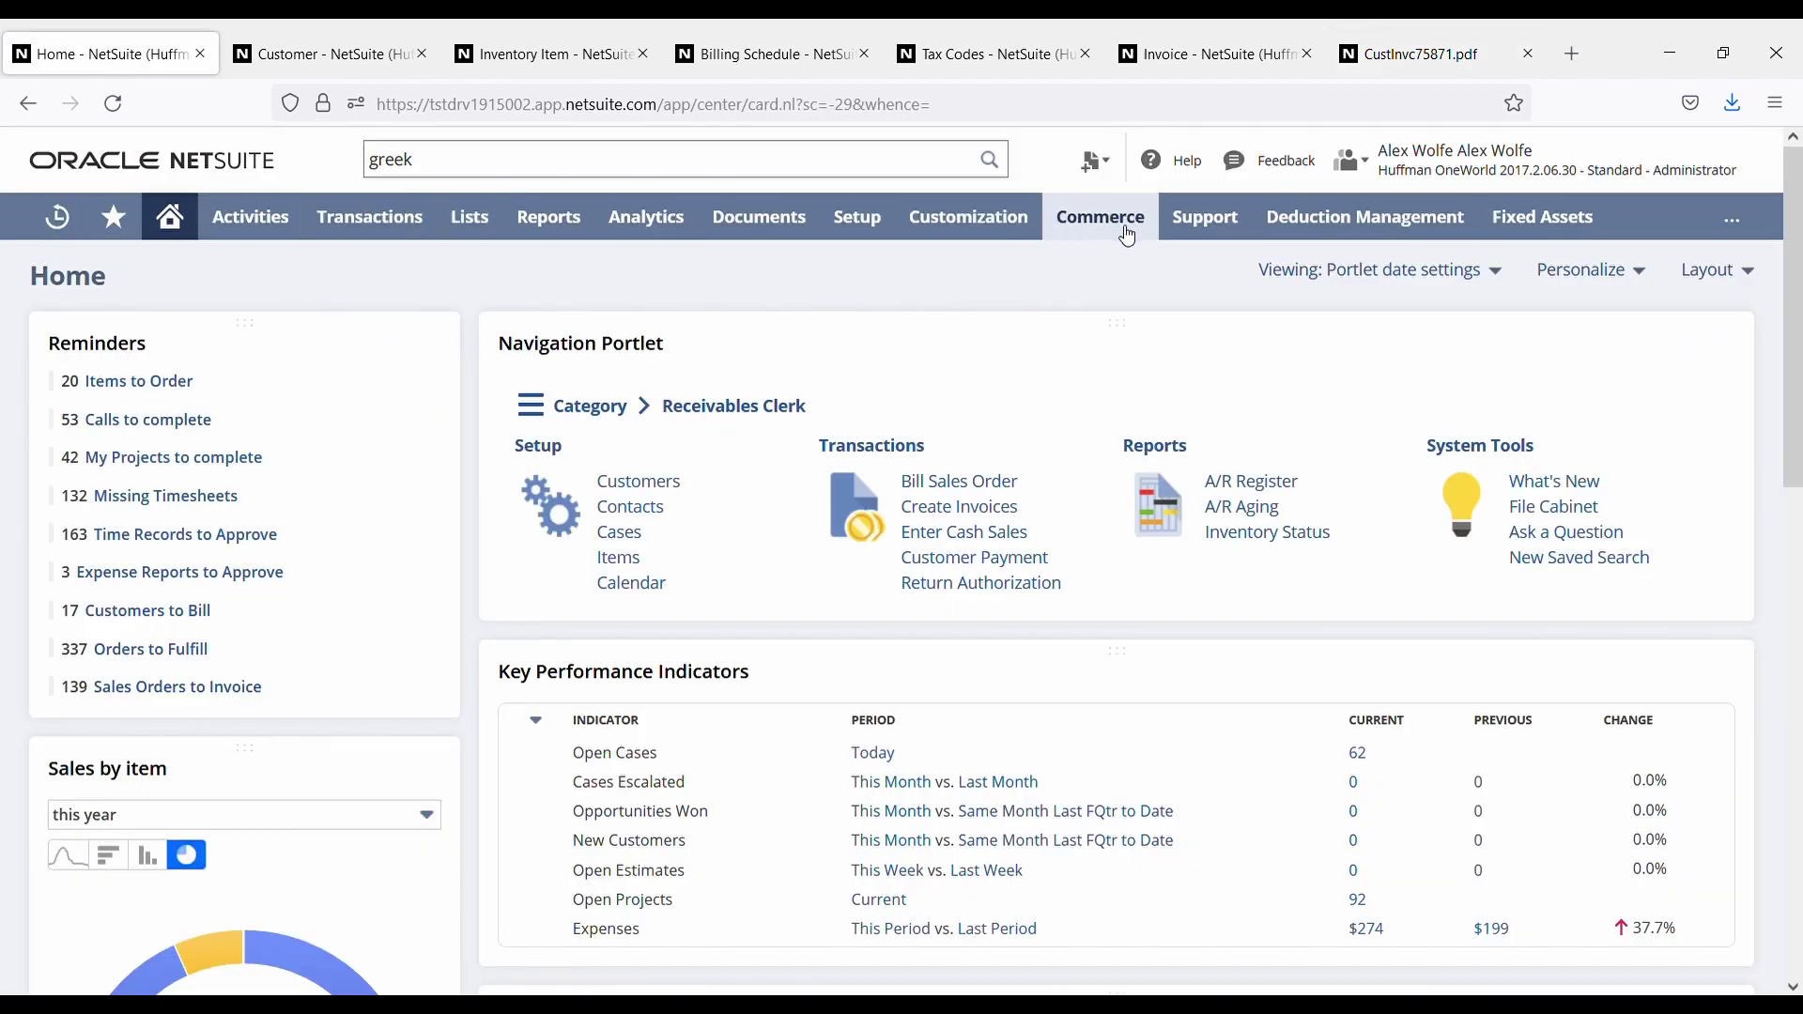
mouse_move(1001, 223)
mouse_move(986, 367)
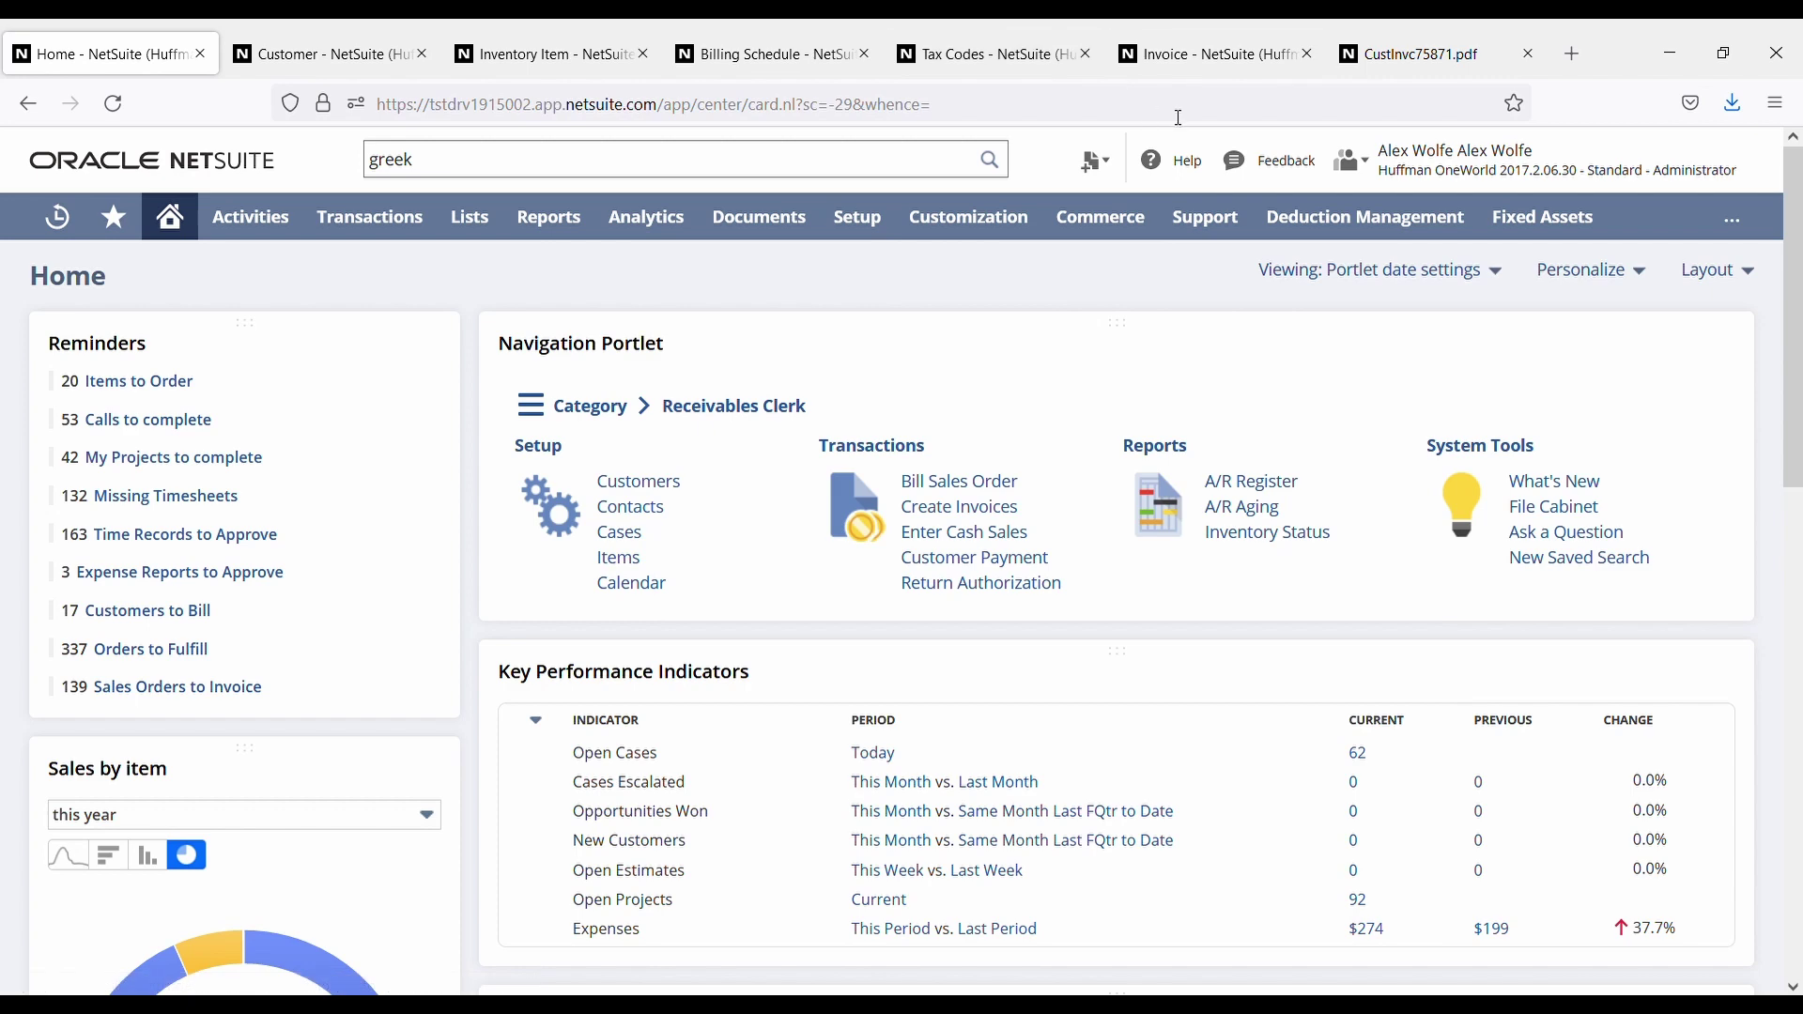
left_click(1179, 105)
left_click(7, 288)
- Open Transactions > Billing > Process Billing Operations in a new tab and switch to it
mouse_move(370, 217)
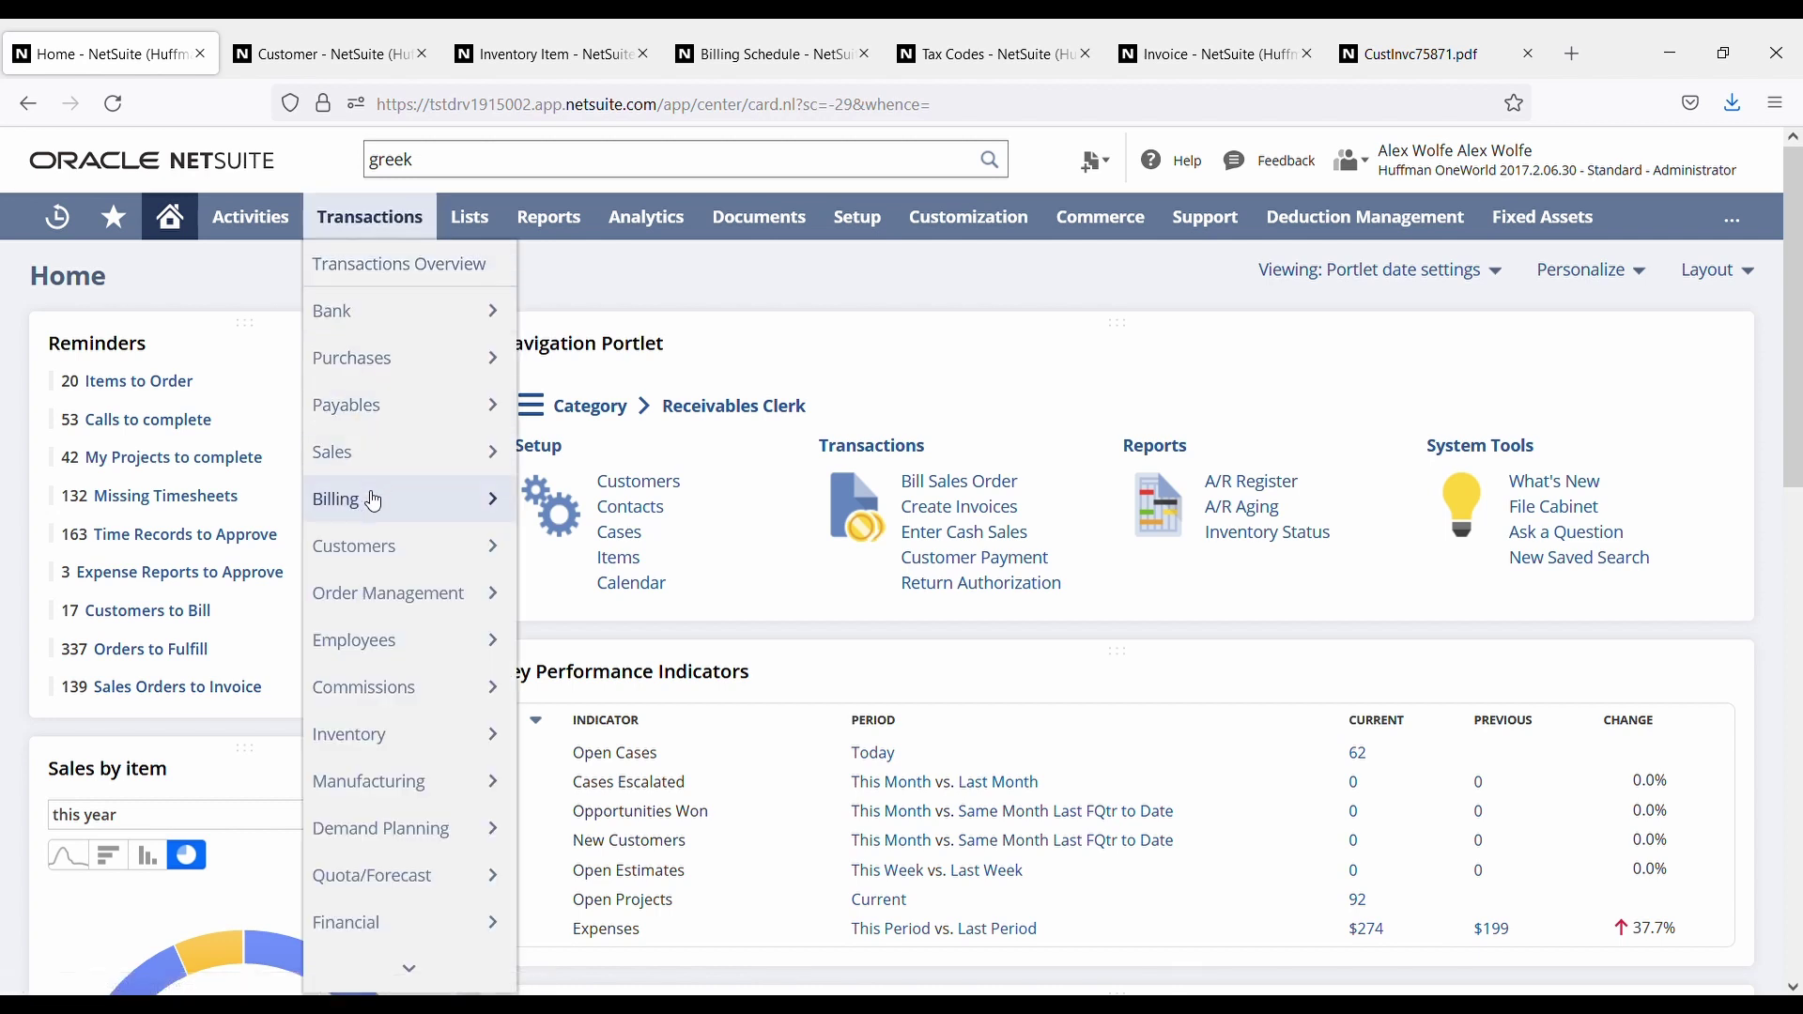
mouse_move(374, 502)
mouse_move(620, 518)
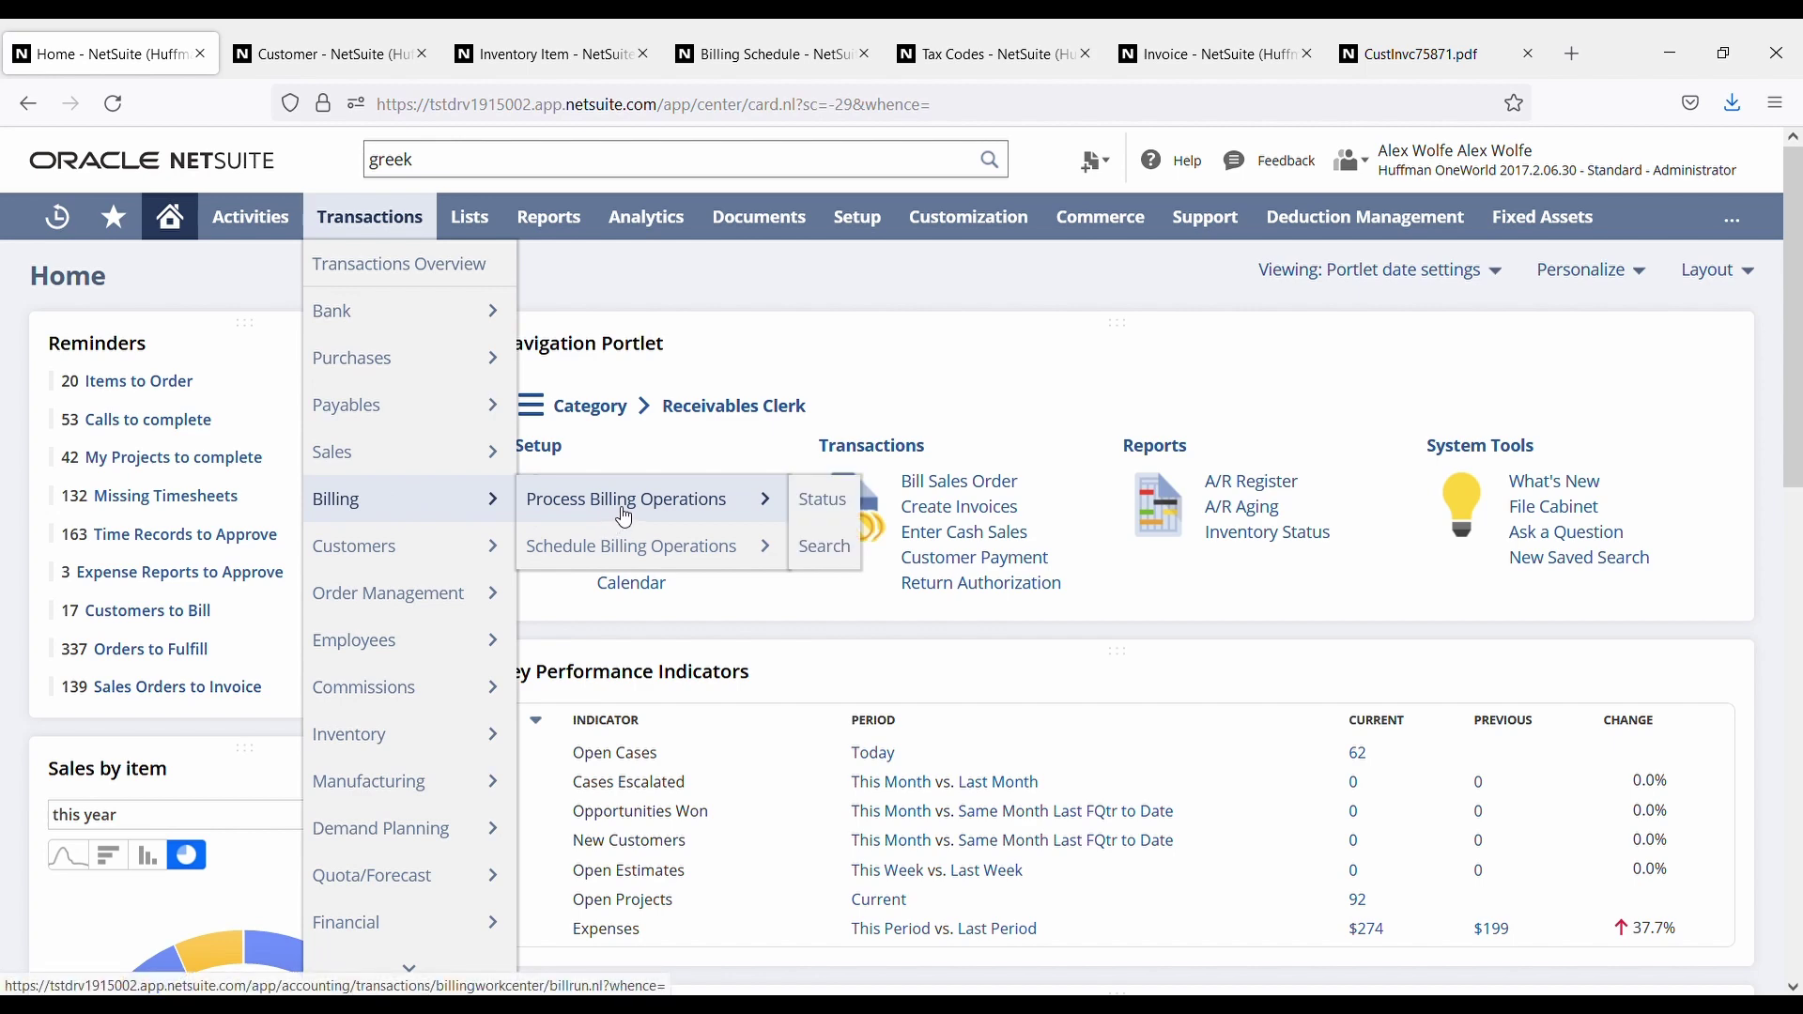
middle_click(718, 527)
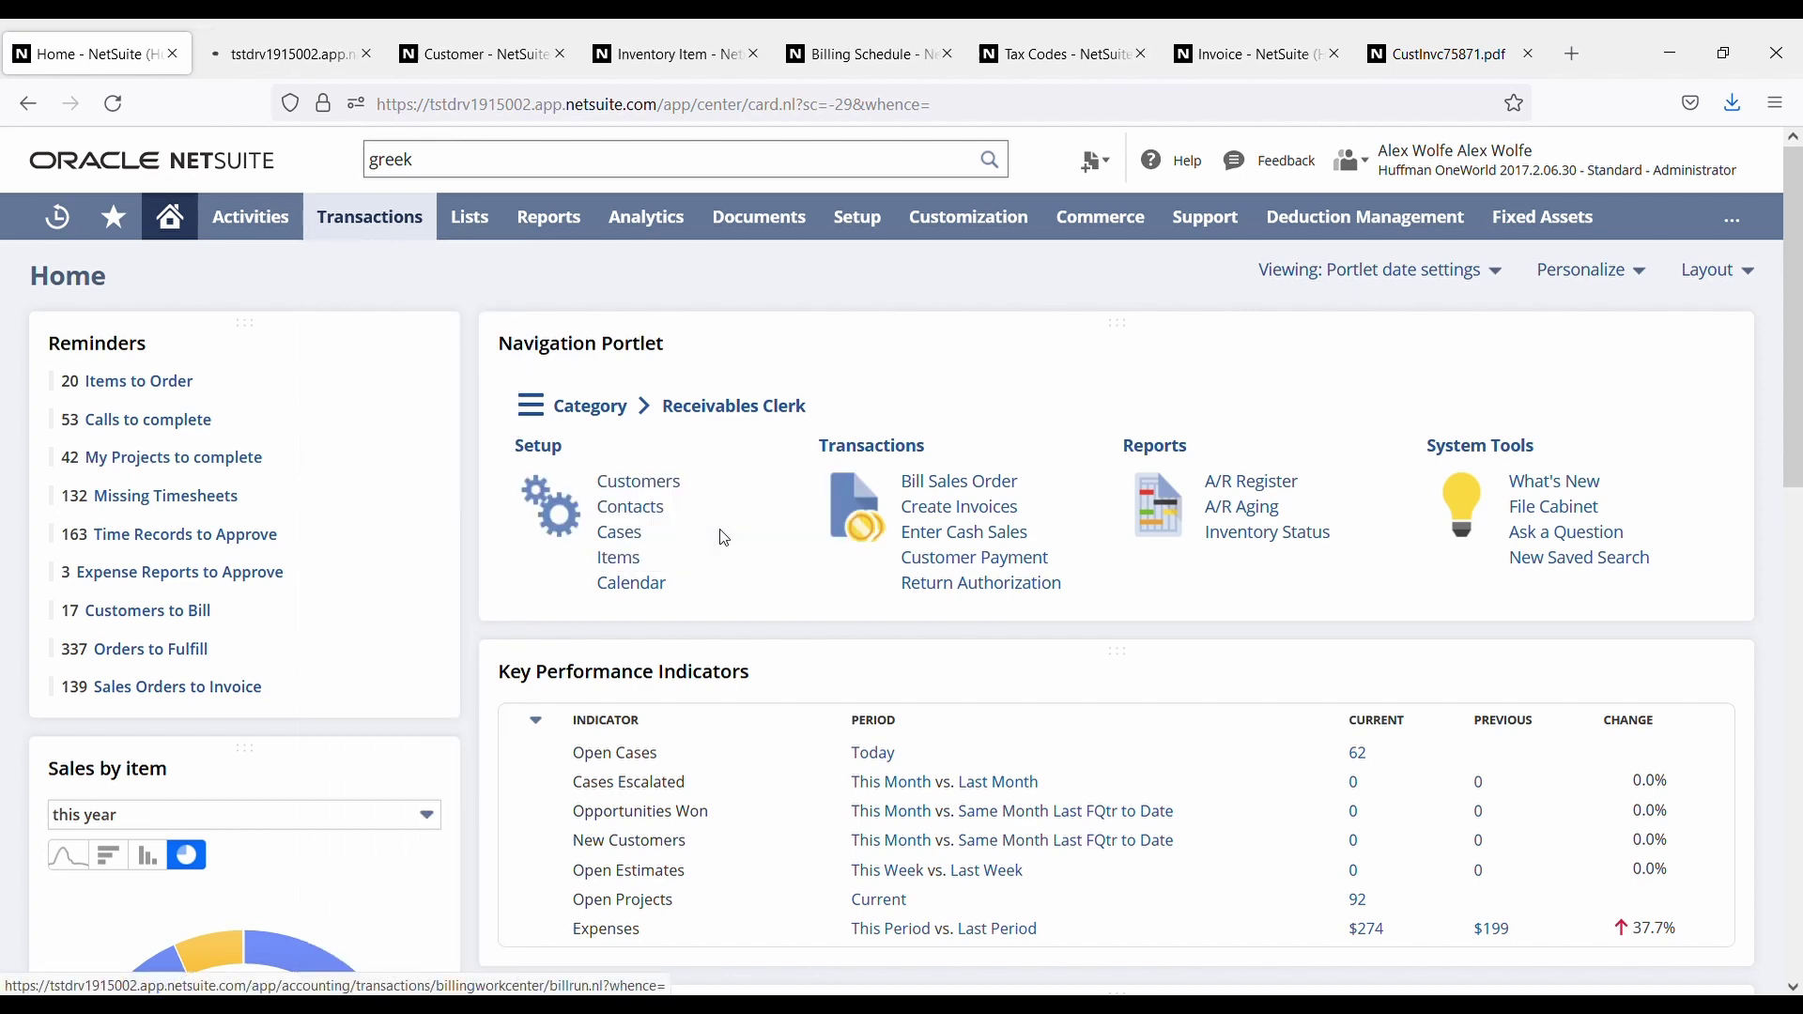
left_click(315, 51)
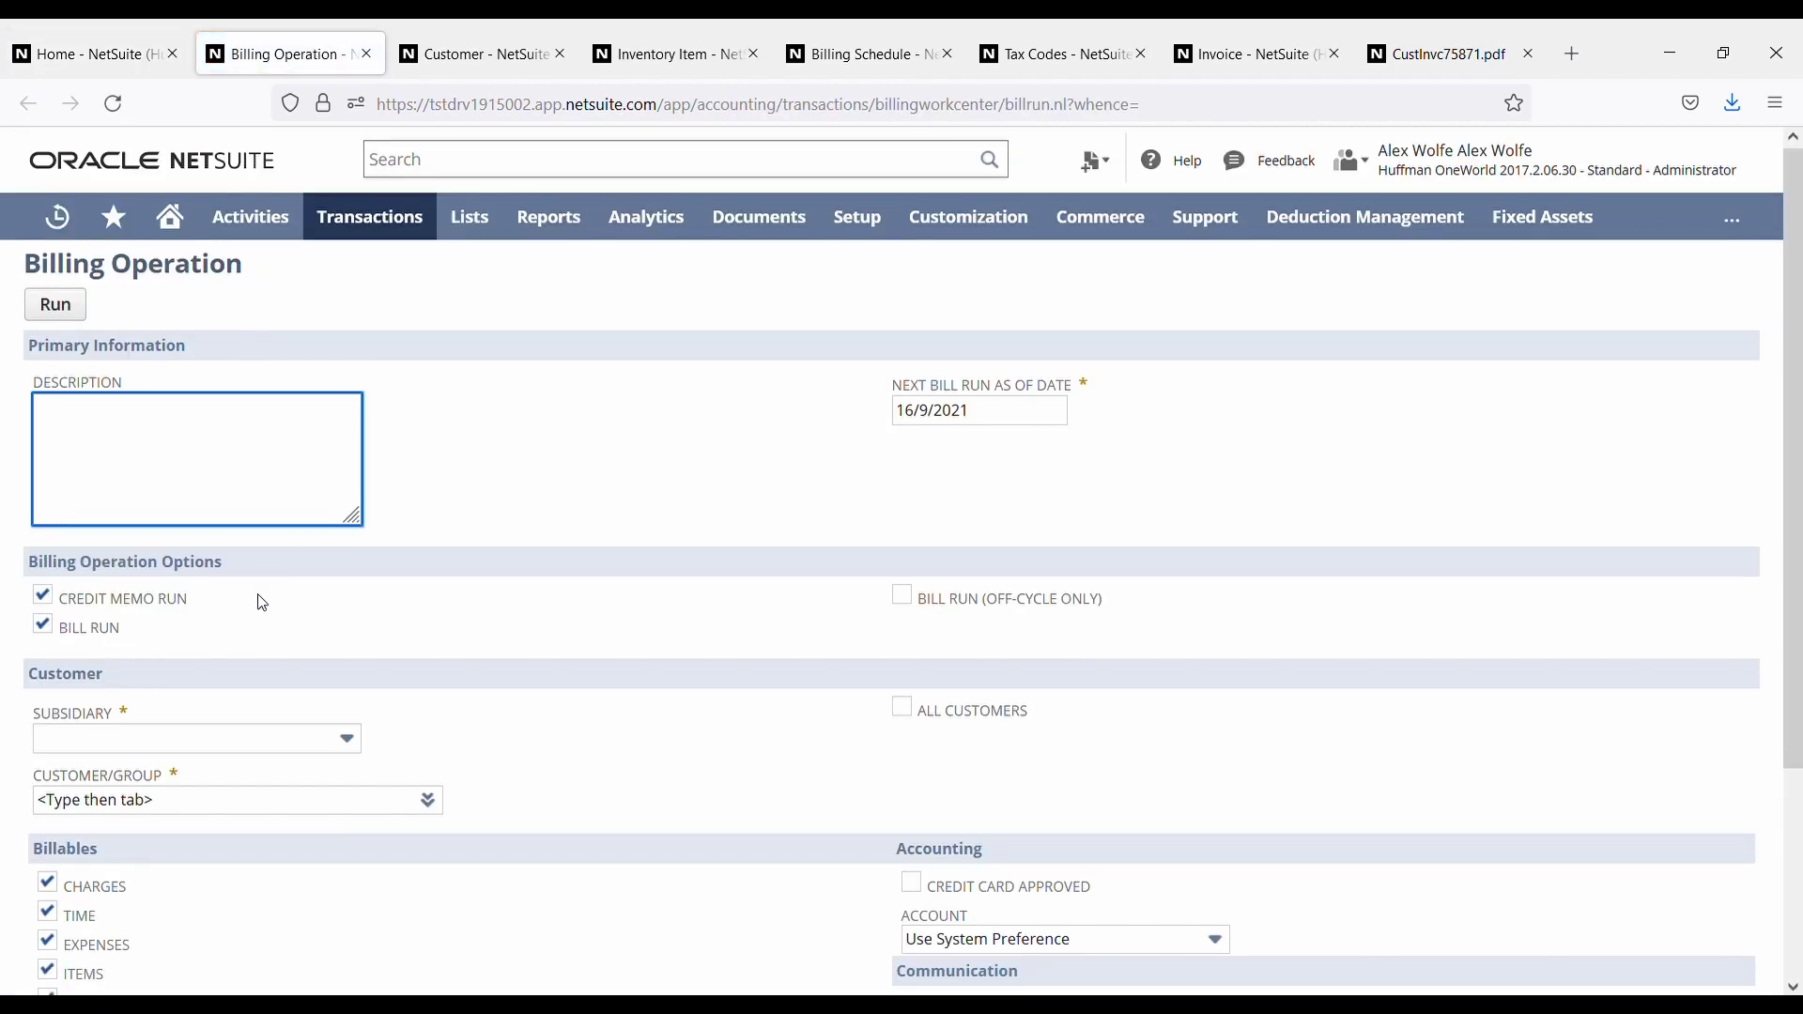
scroll(148, 567, "down", 1)
scroll(125, 630, "down", 1)
- Set the subsidiary to United Kingdom and the customer to UK - Prescott Sports
left_click(133, 494)
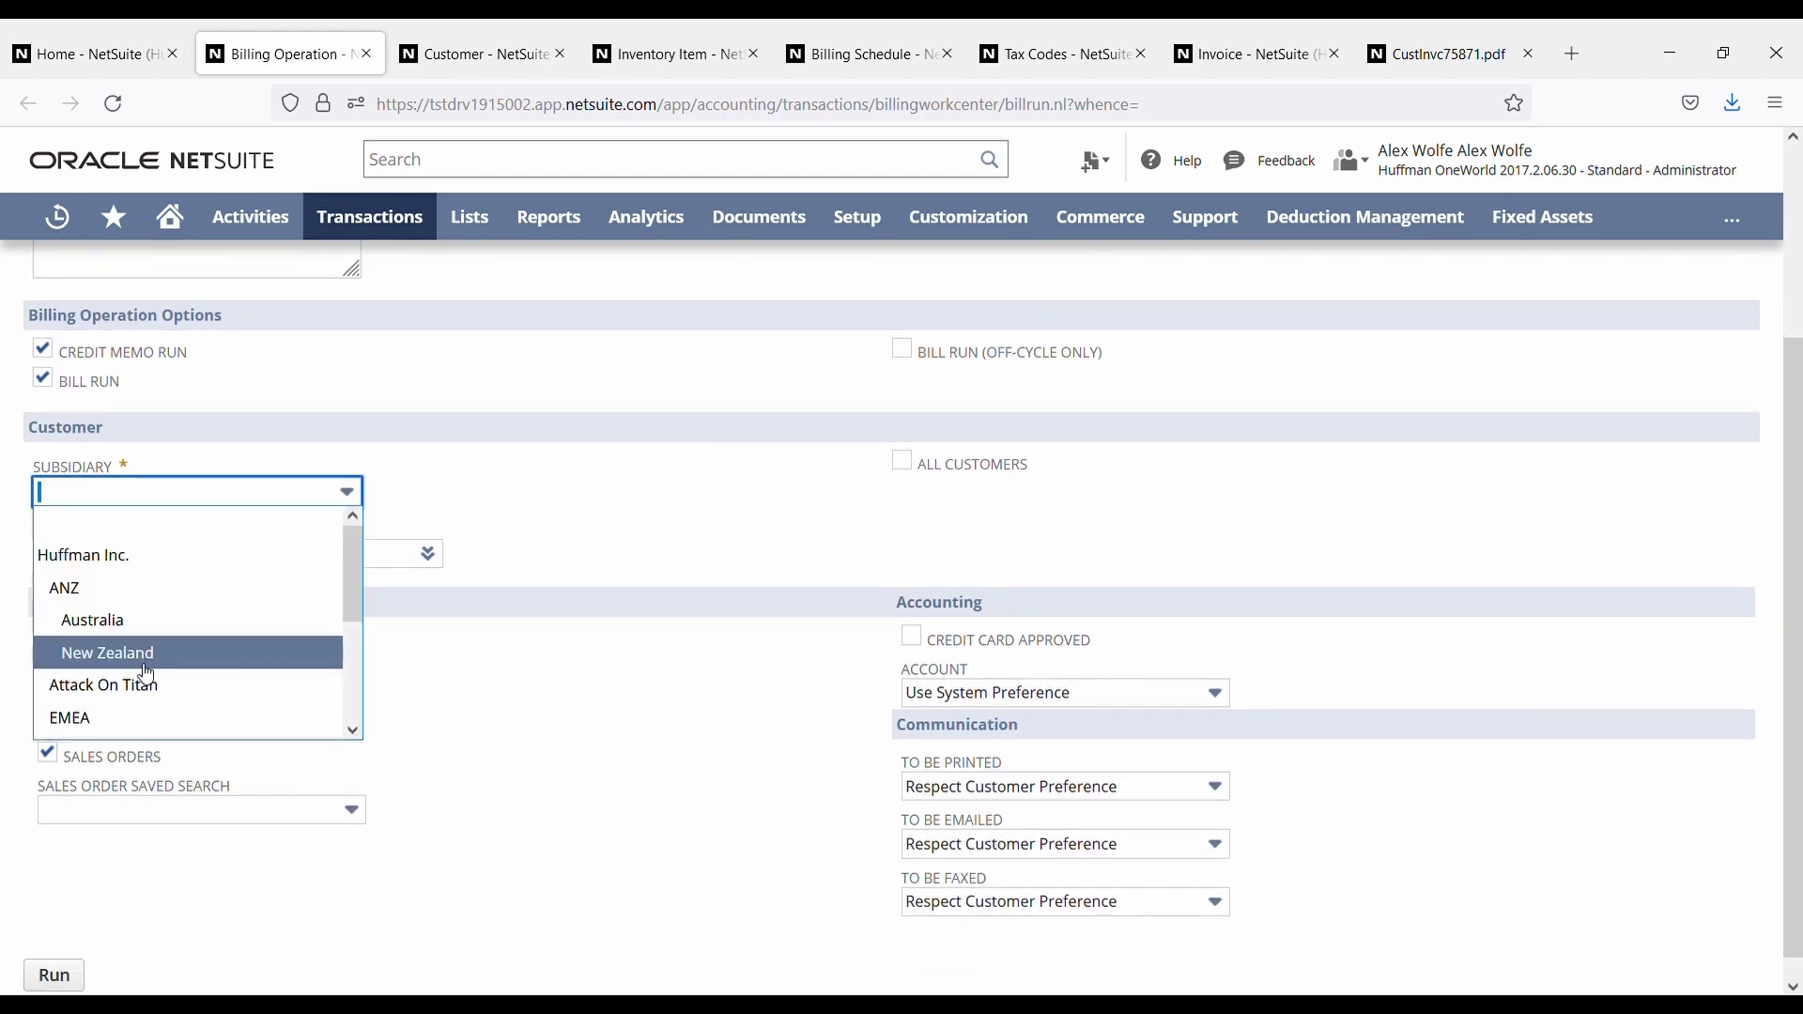
scroll(148, 685, "down", 3)
left_click(133, 562)
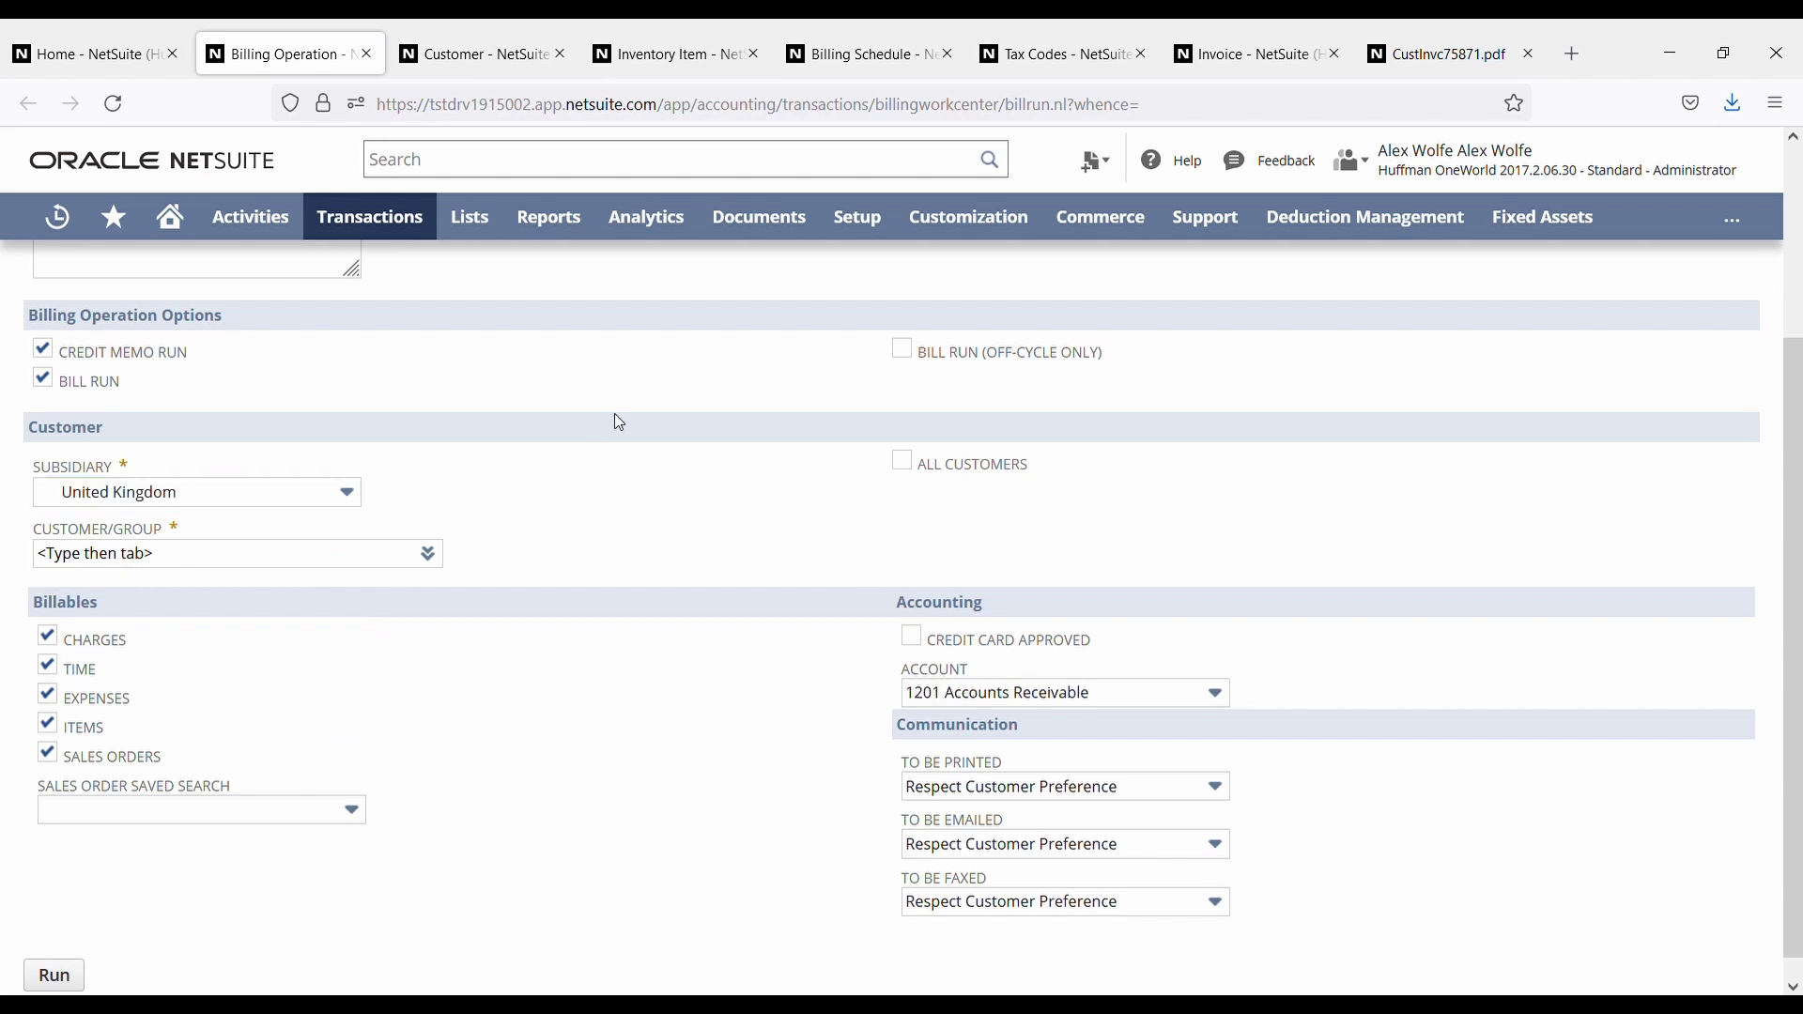
left_click(362, 556)
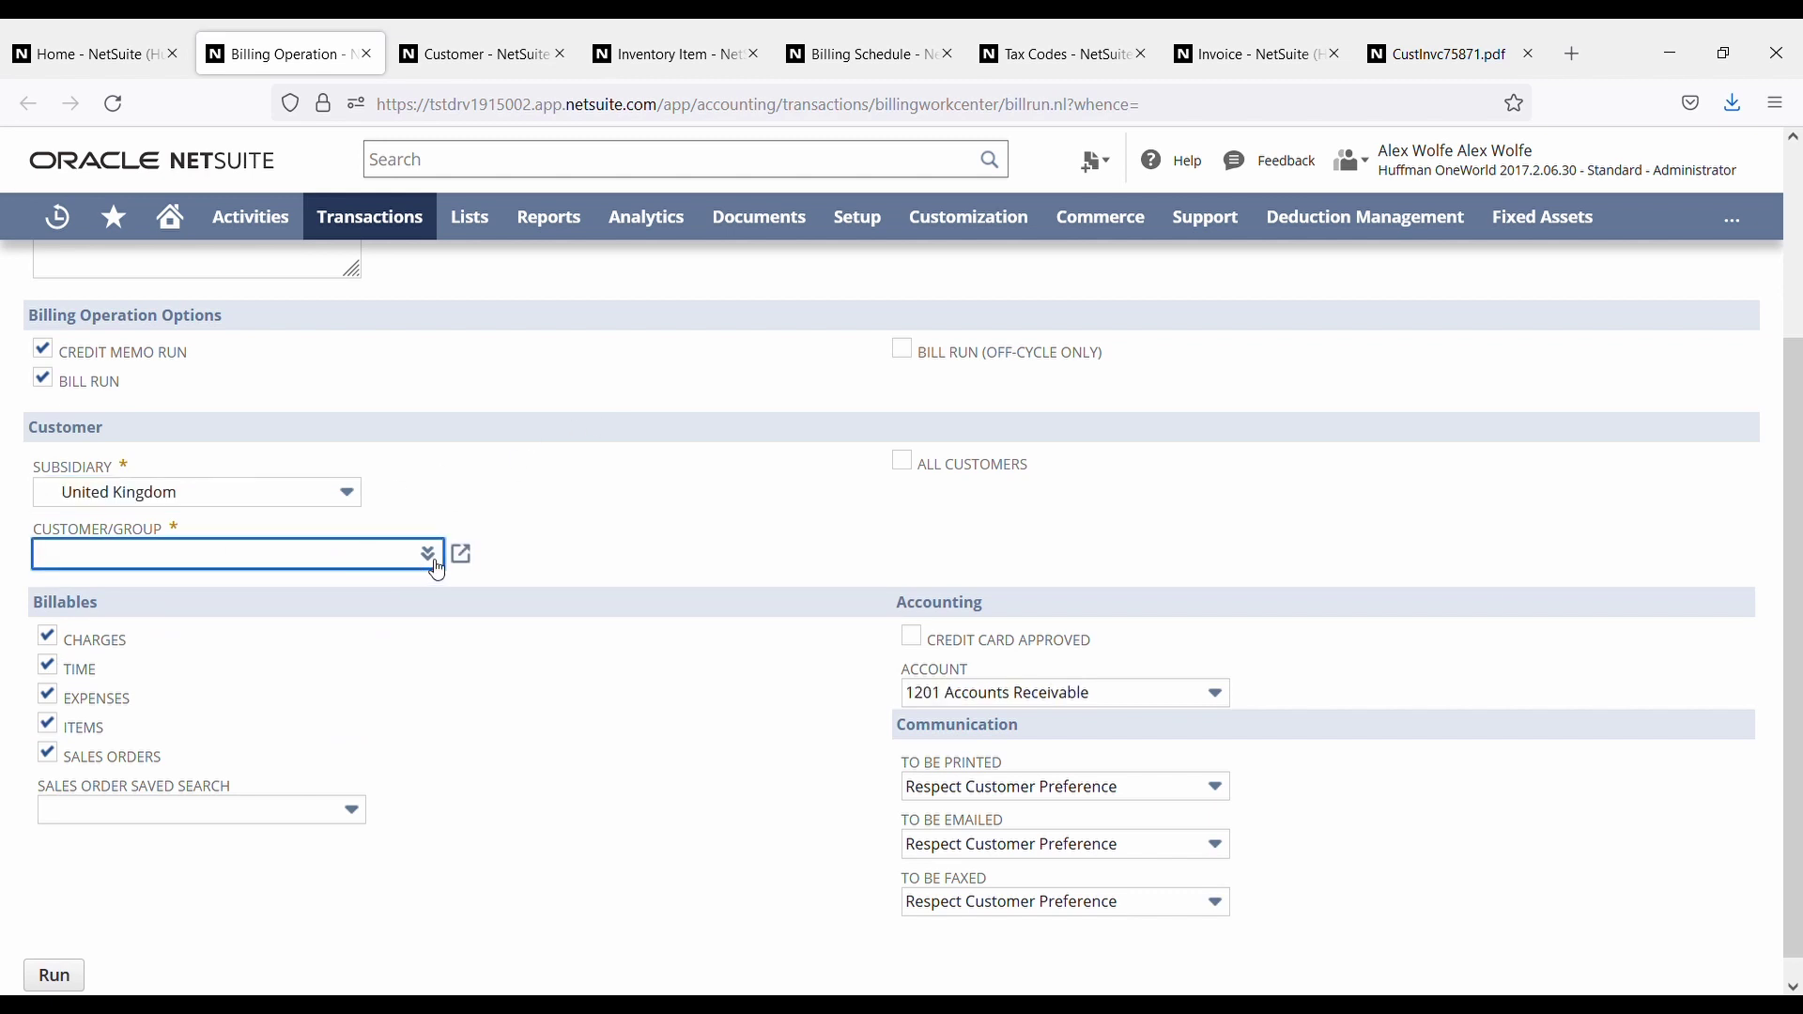
left_click(436, 561)
left_click(395, 583)
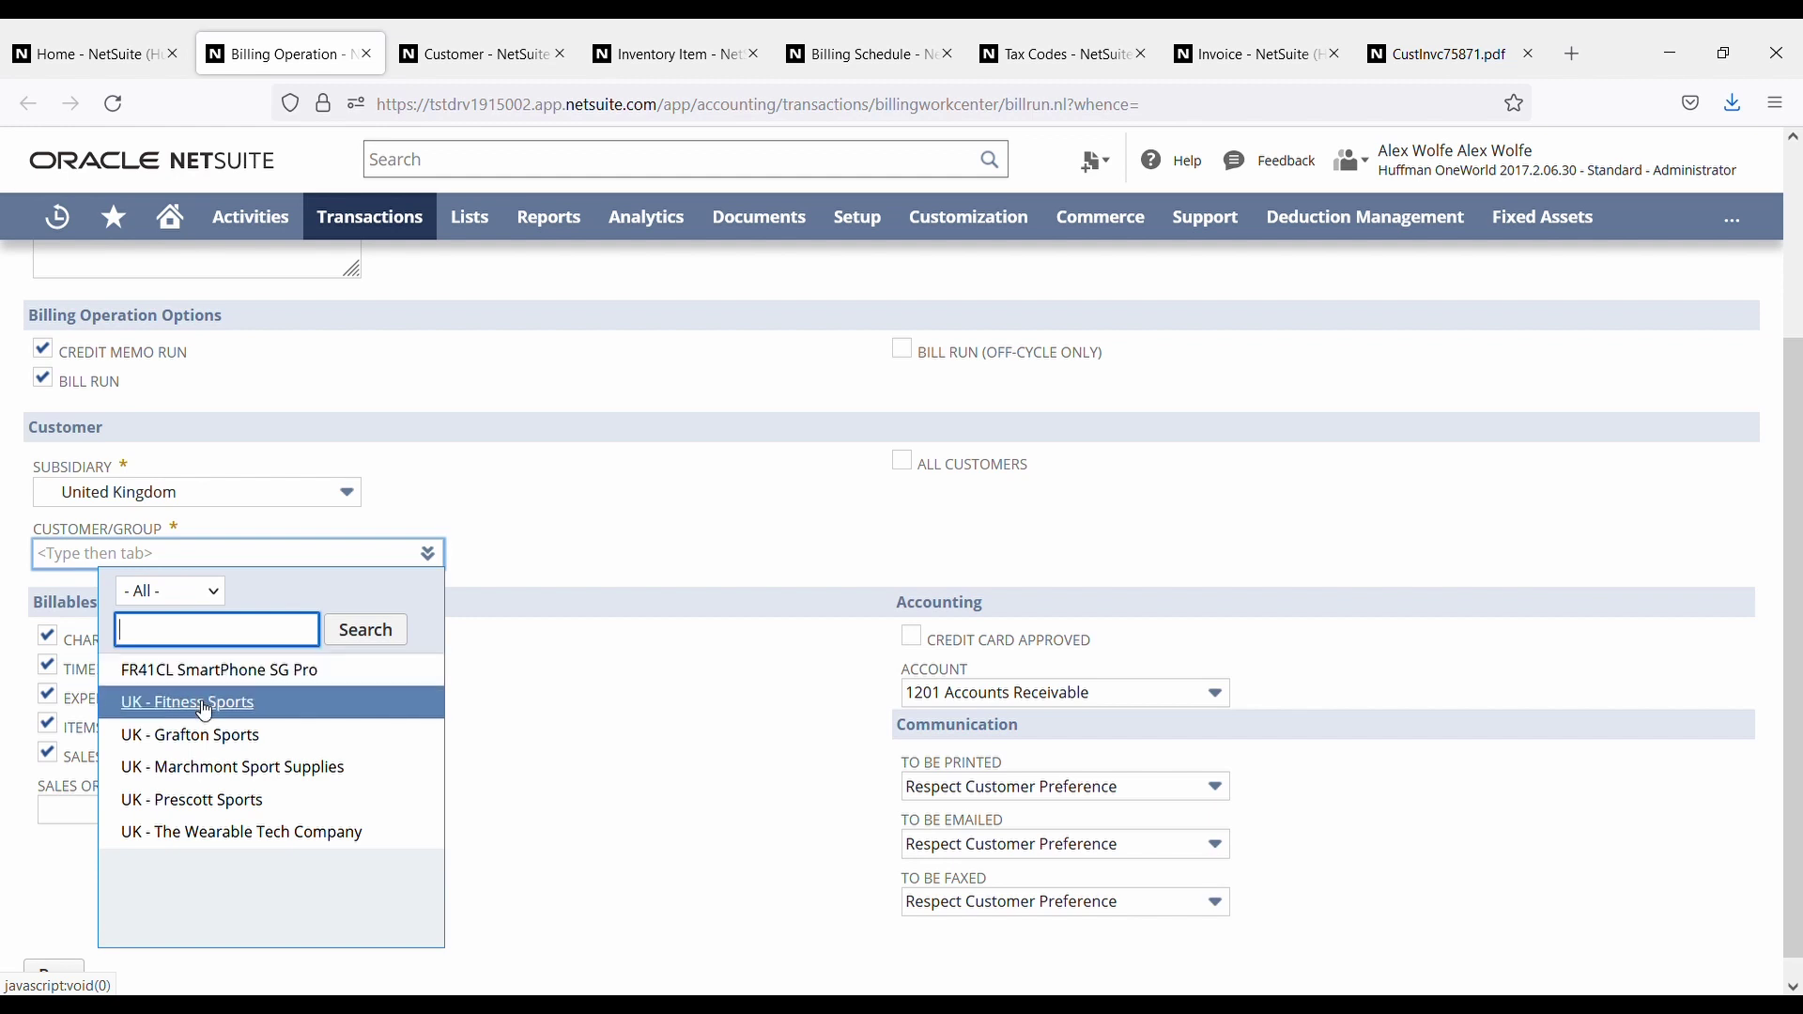
left_click(207, 803)
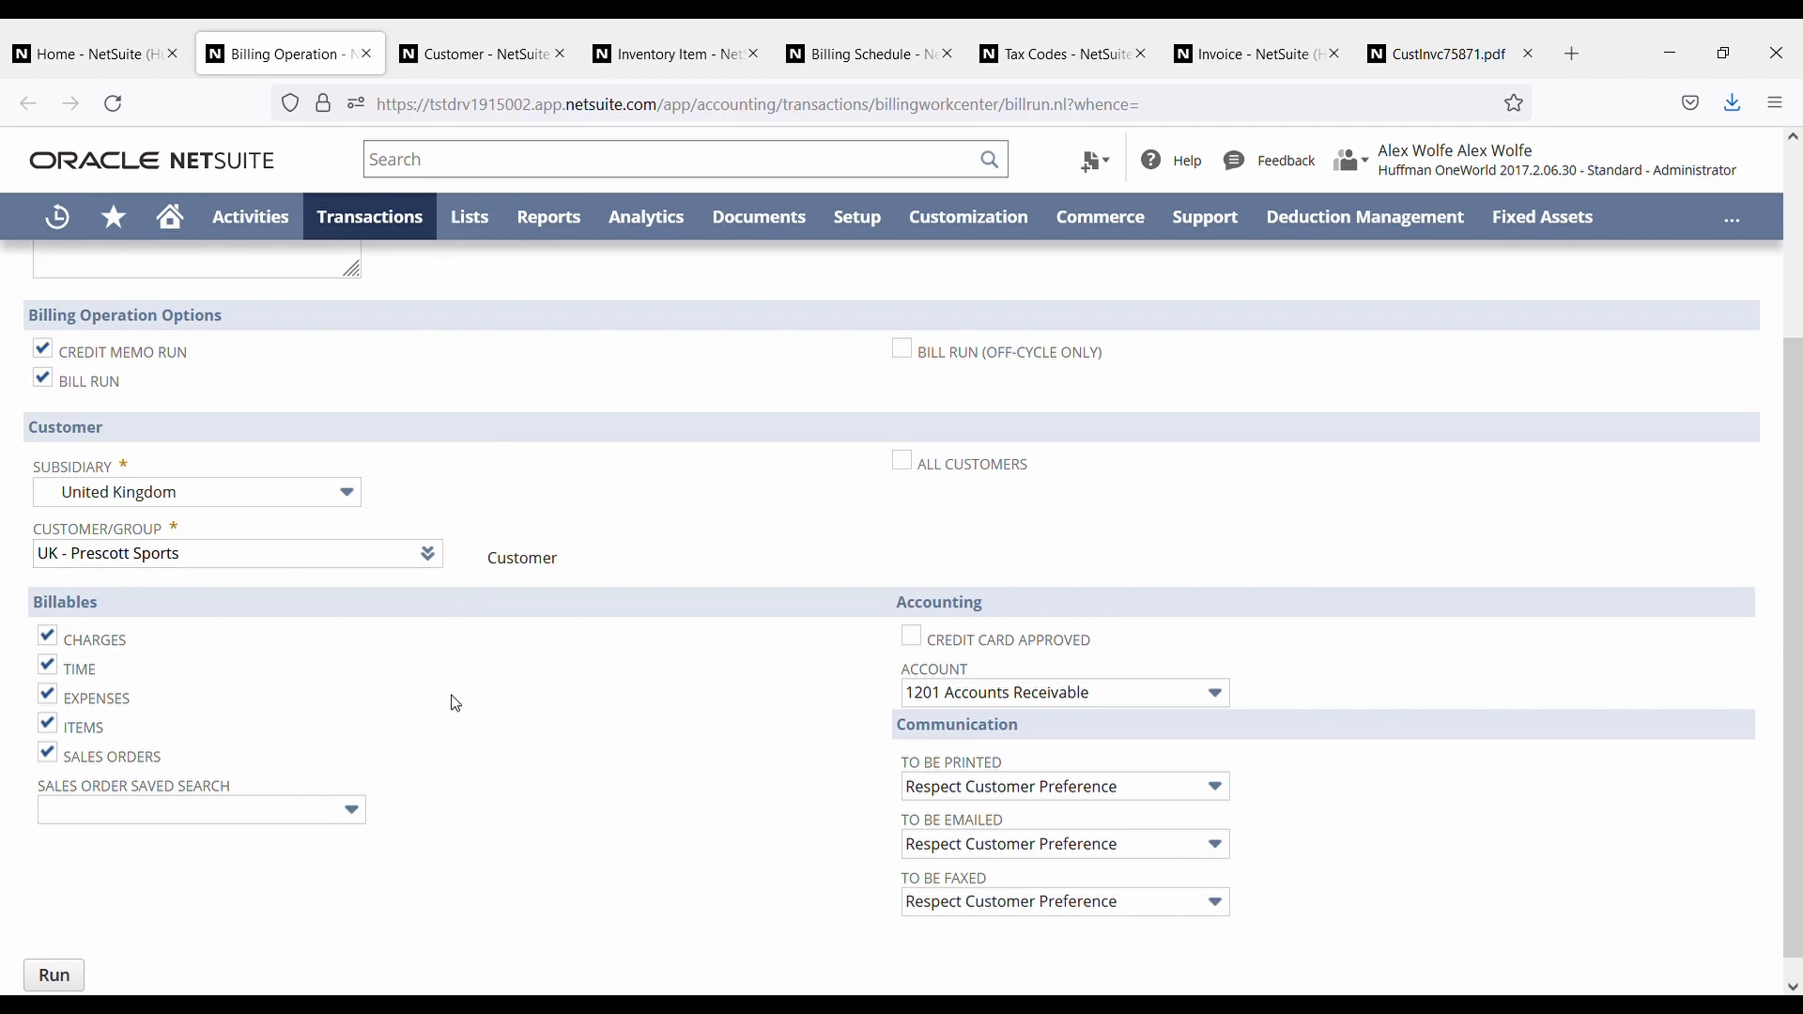
- Exclude charges, time, expenses and items so only sales orders are billed
scroll(454, 703, "down", 1)
left_click(48, 612)
left_click(48, 643)
left_click(48, 671)
left_click(48, 701)
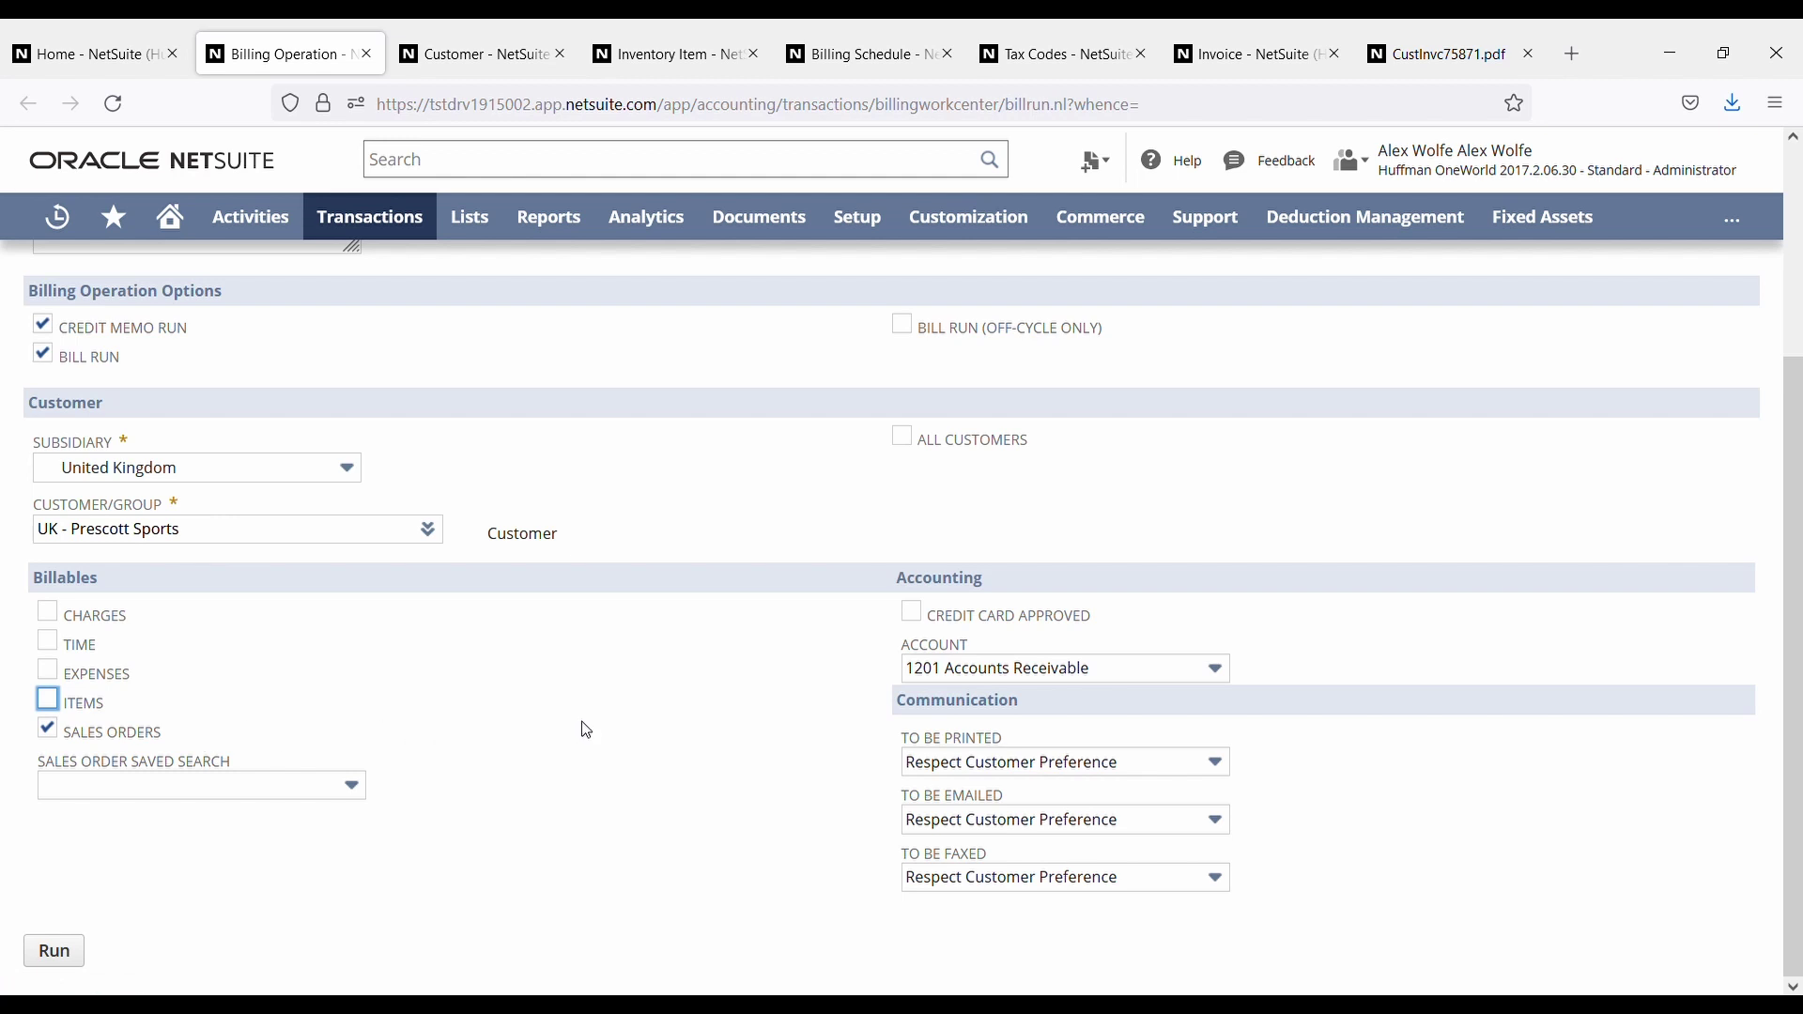
- Set the invoices to be printed No and emailed Yes
left_click(990, 784)
left_click(984, 790)
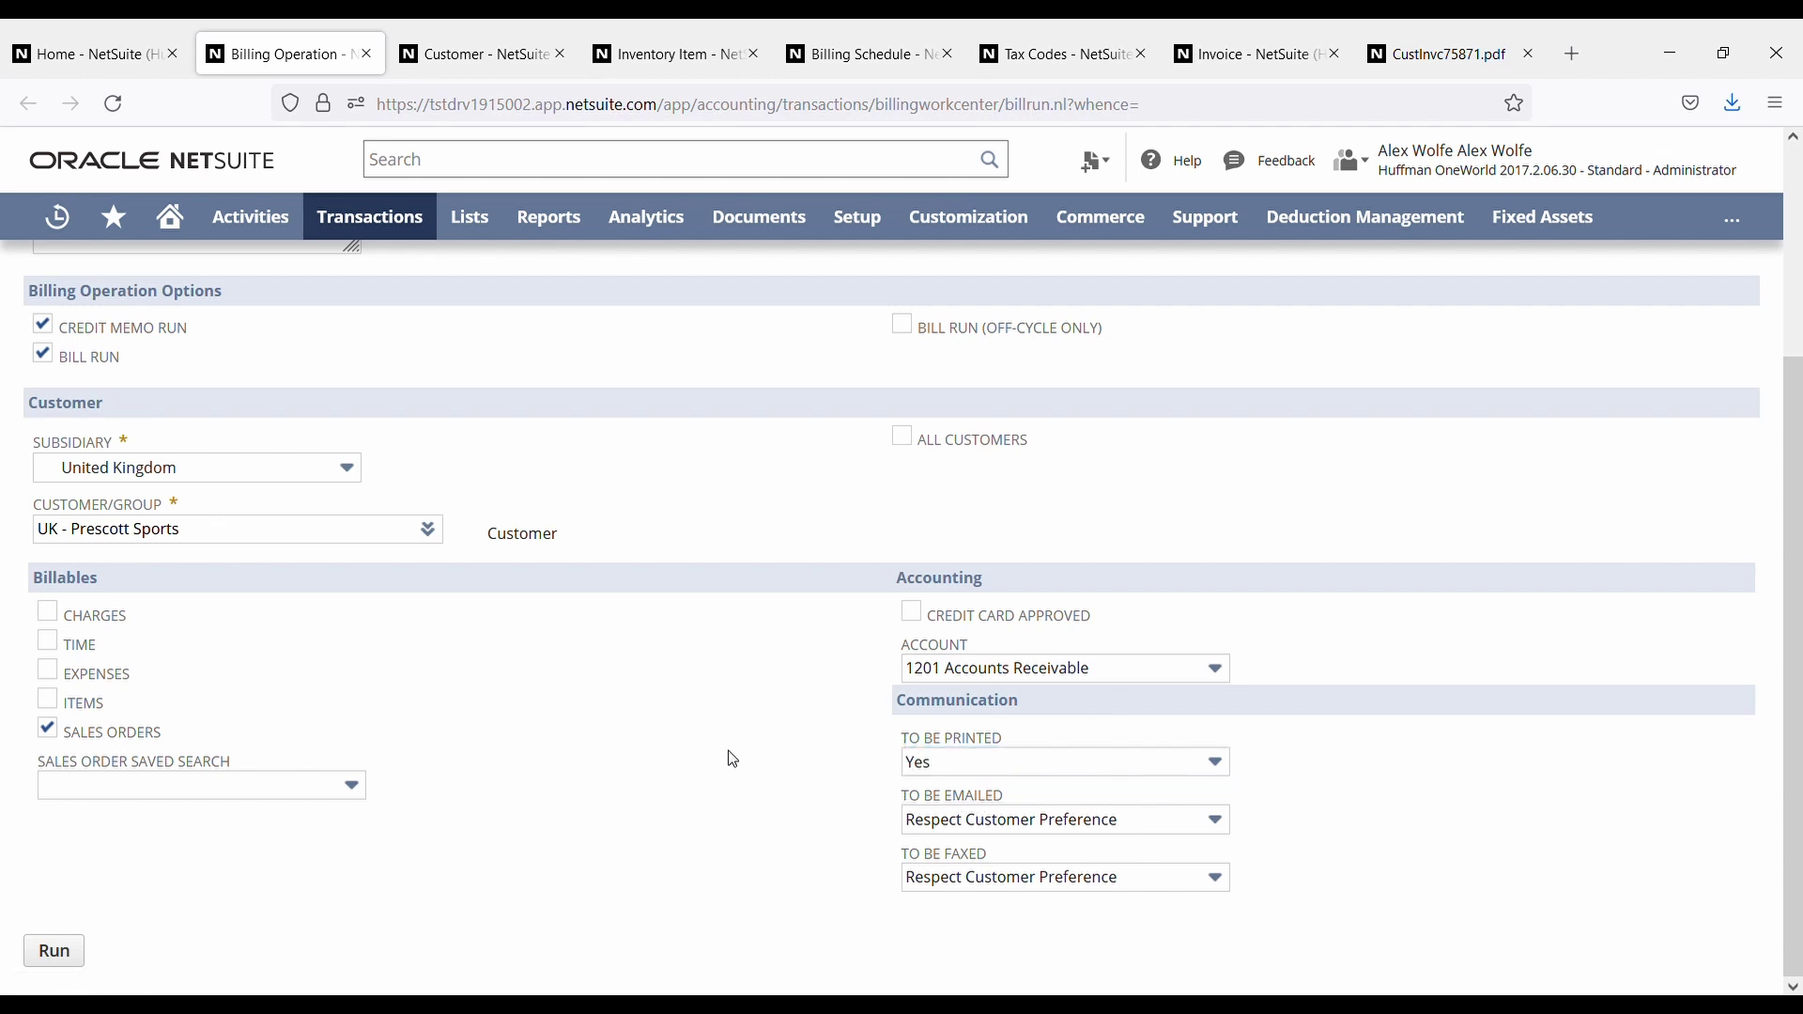
left_click(933, 762)
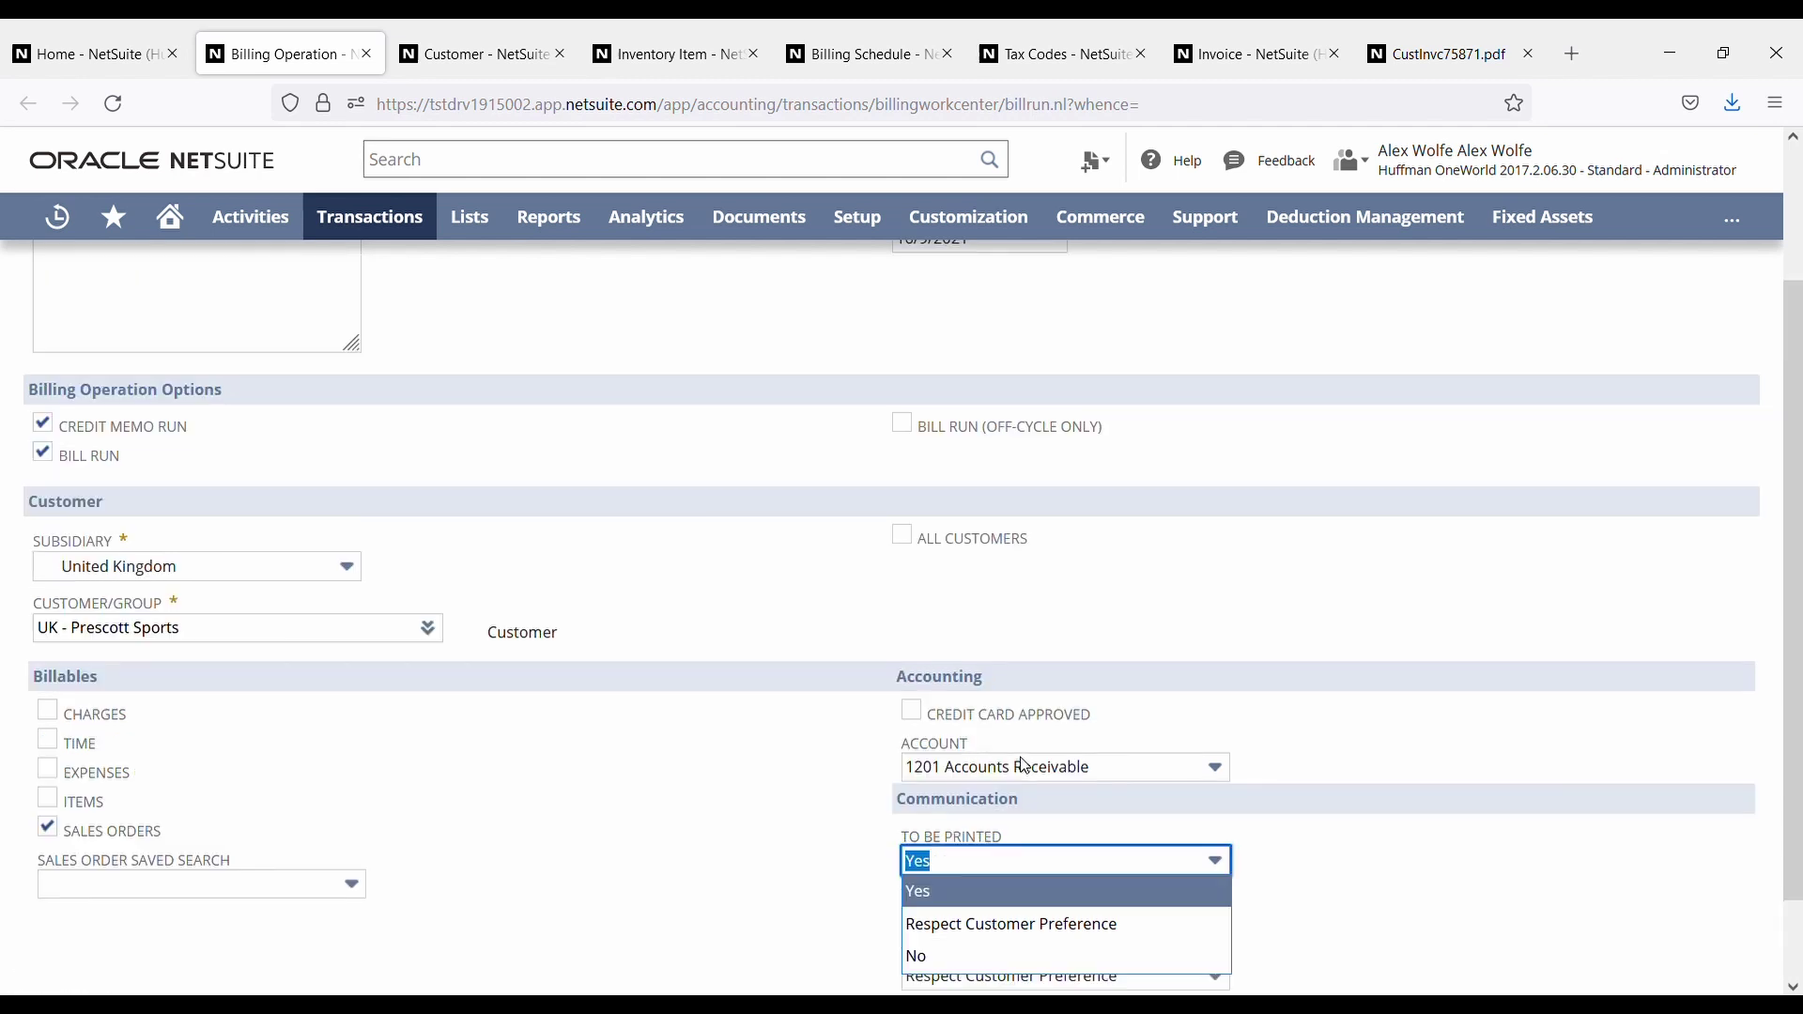
left_click(960, 955)
scroll(959, 833, "down", 1)
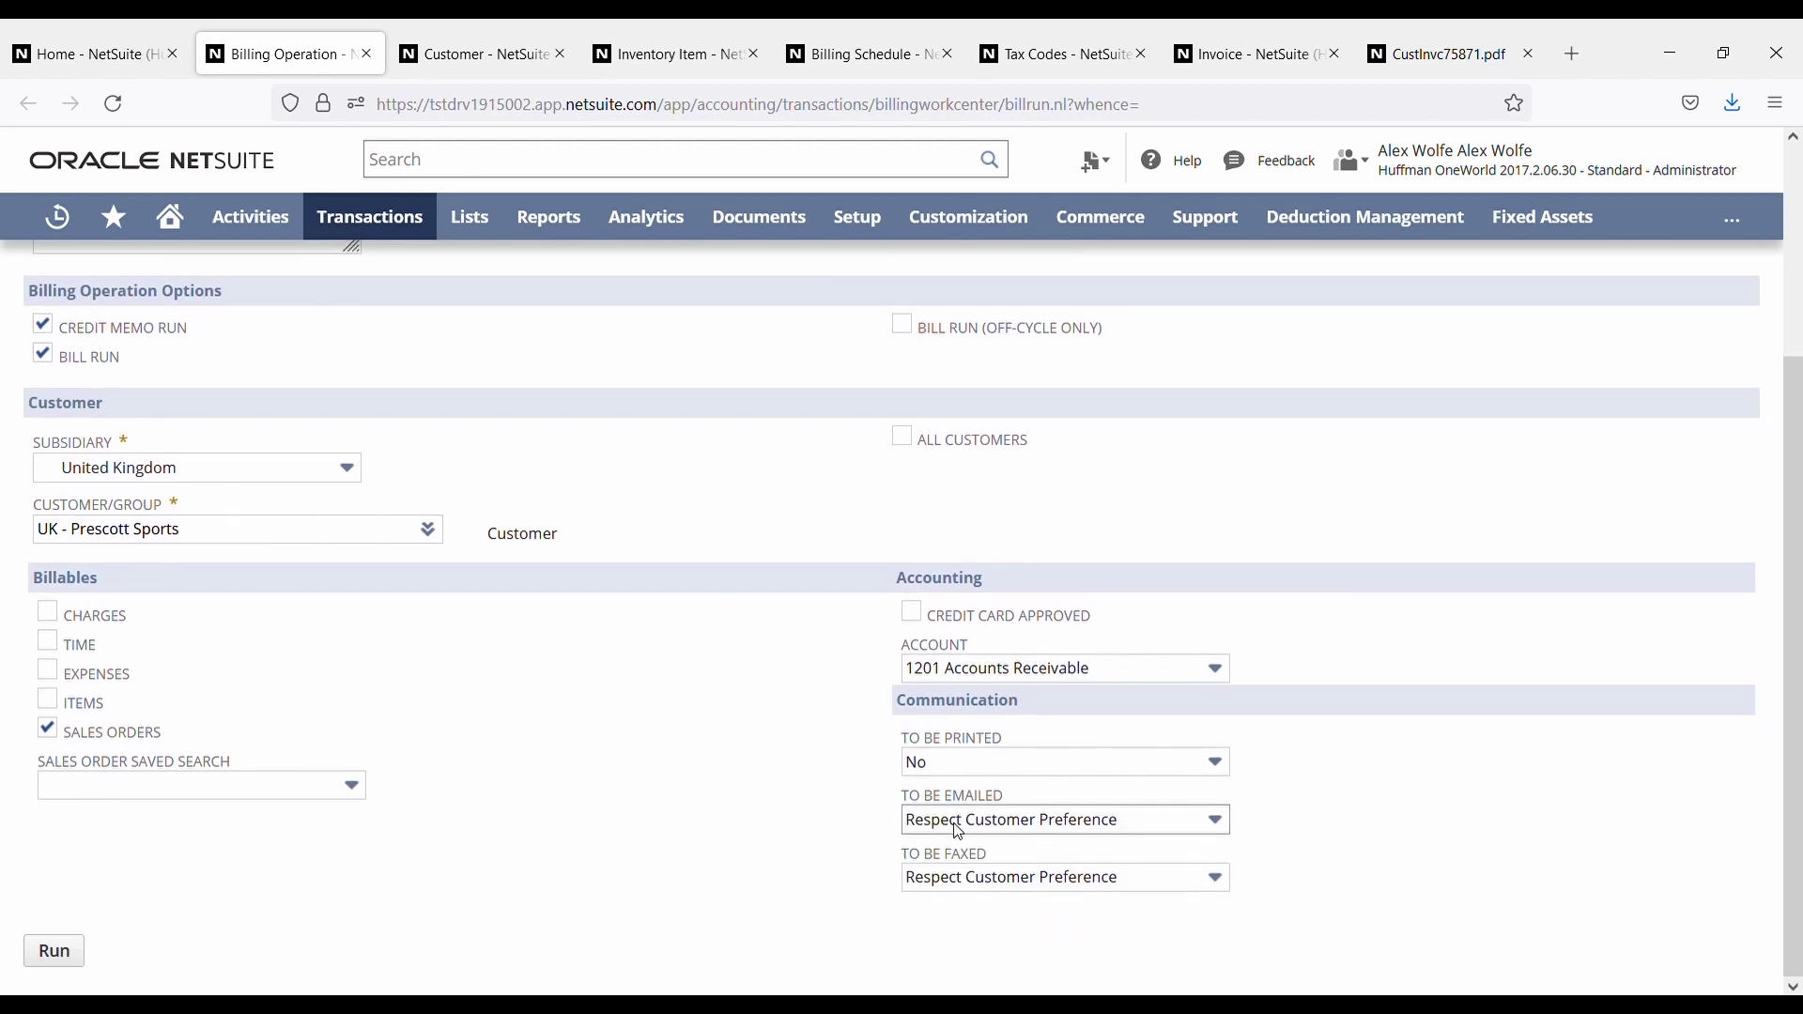
left_click(959, 832)
left_click(958, 850)
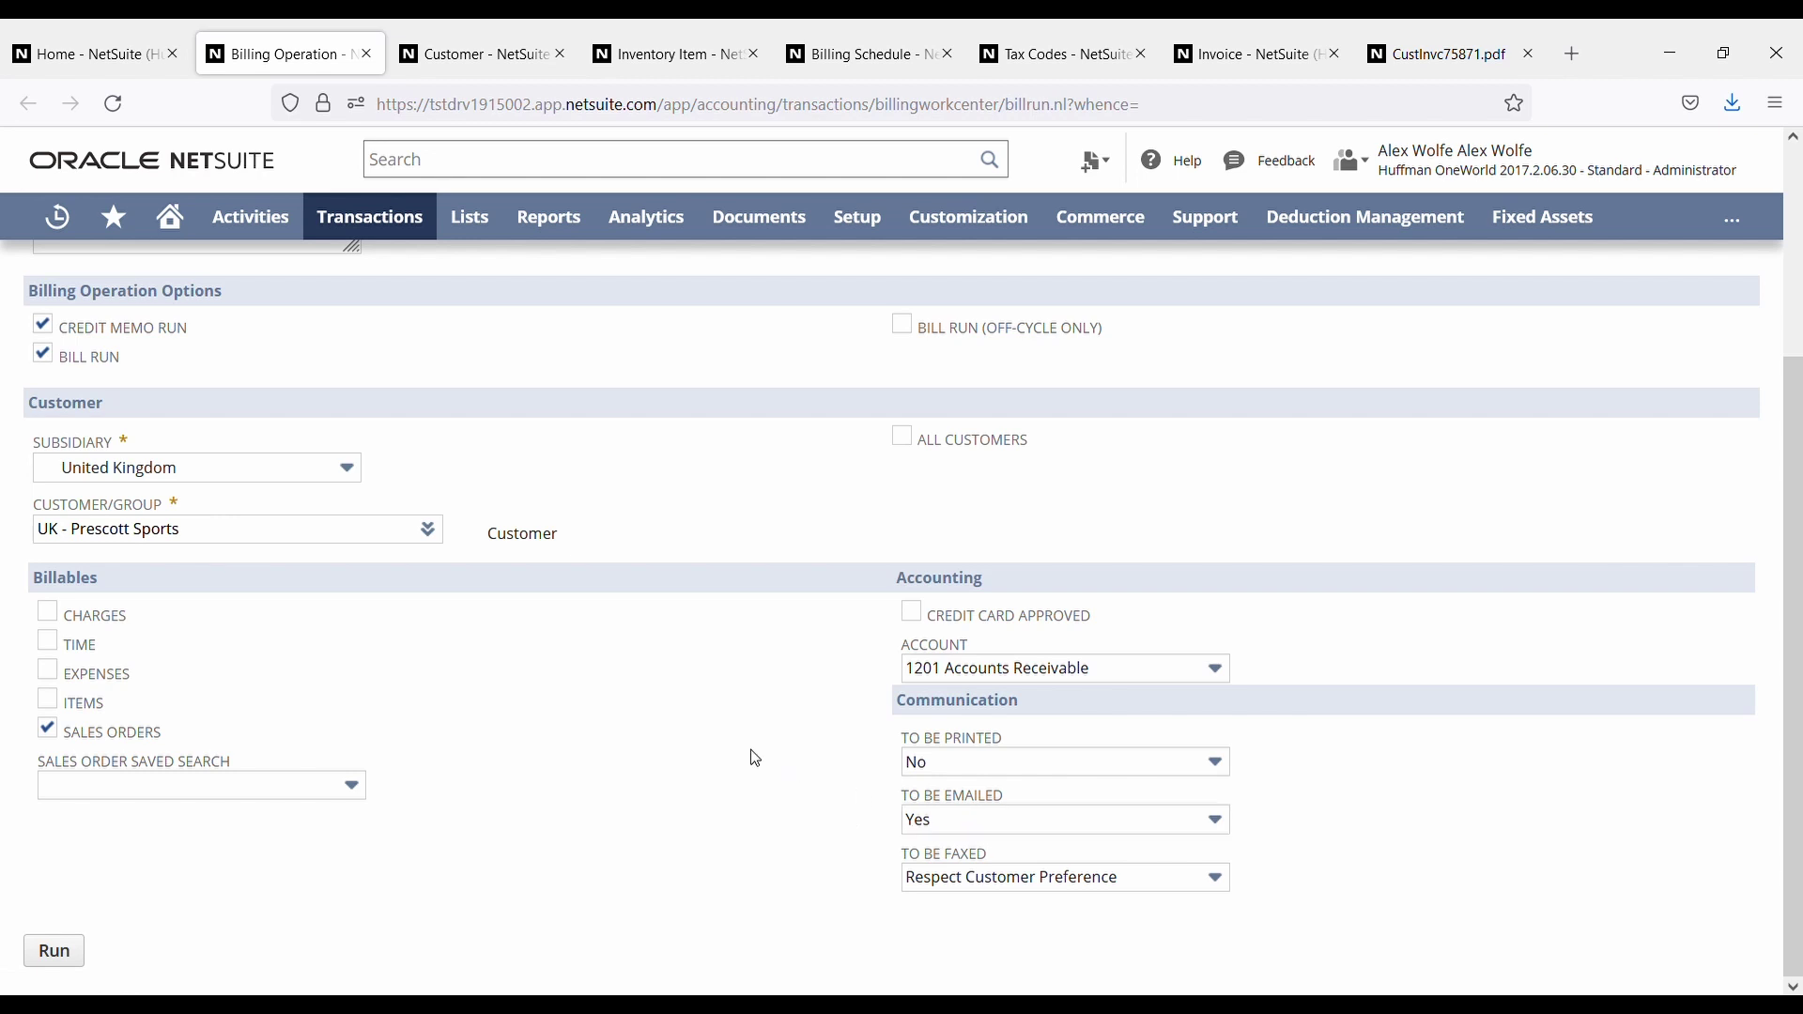
scroll(756, 758, "up", 3)
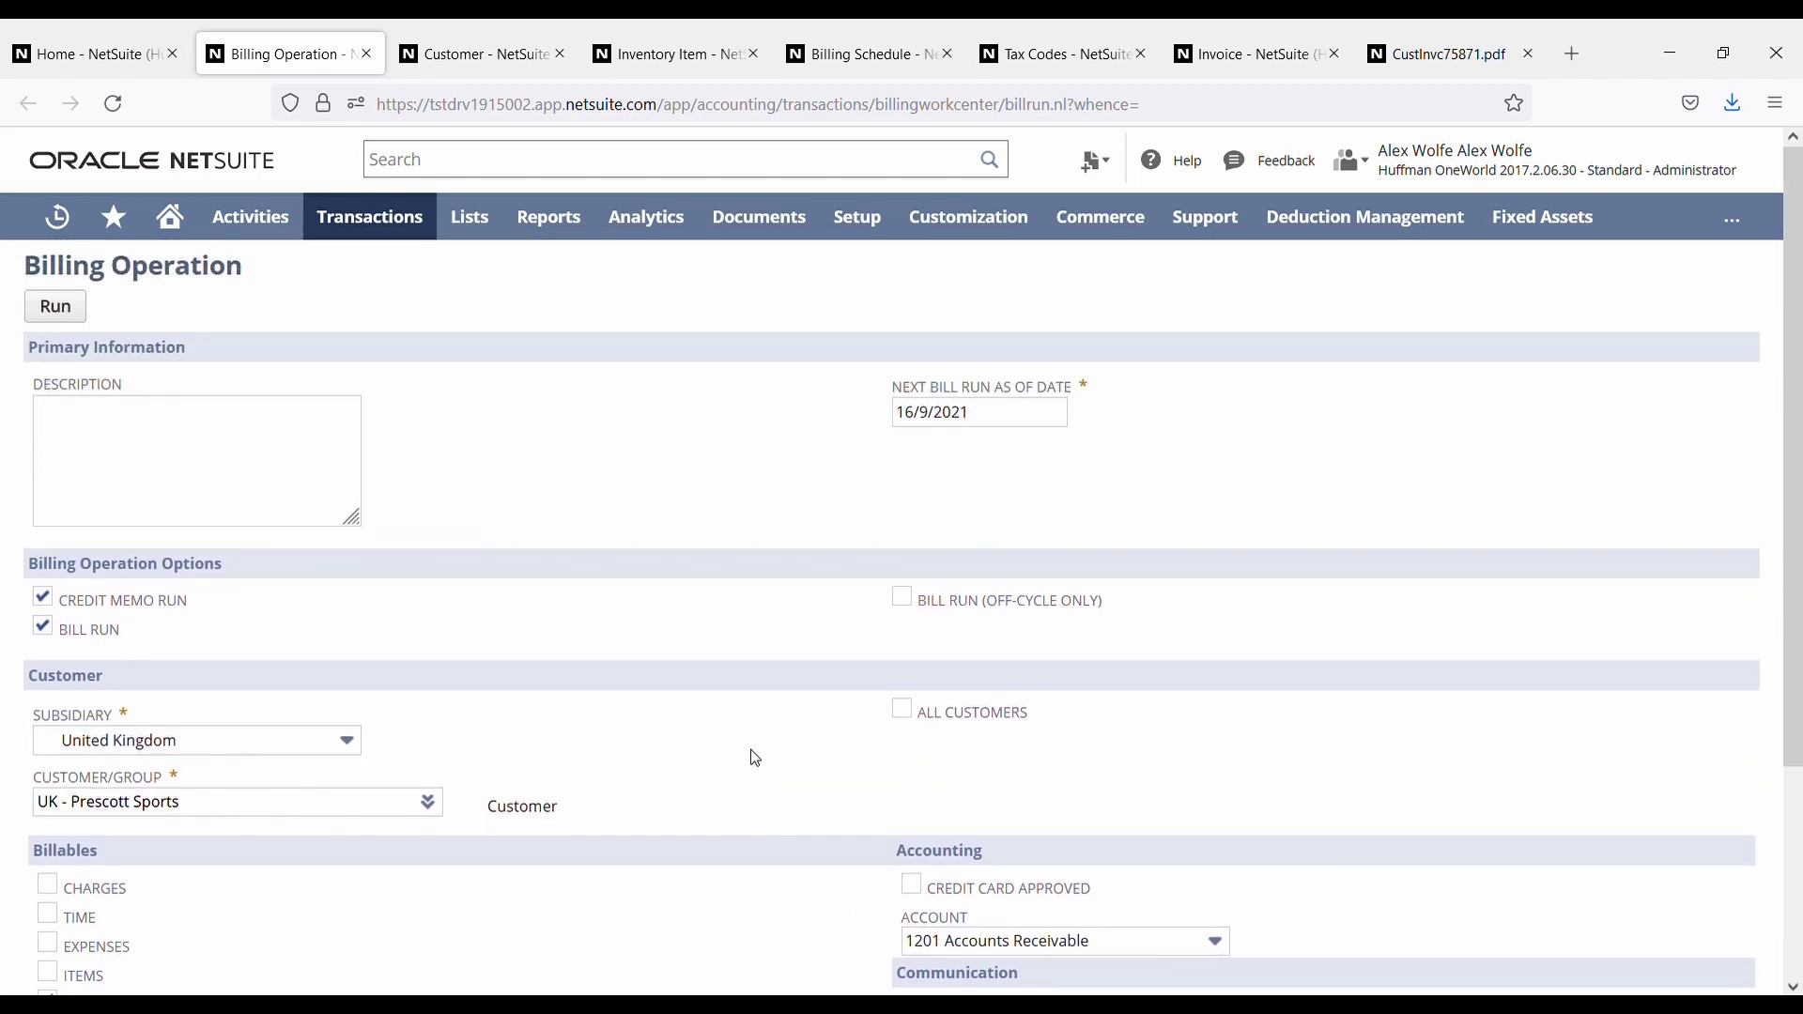
scroll(756, 758, "down", 3)
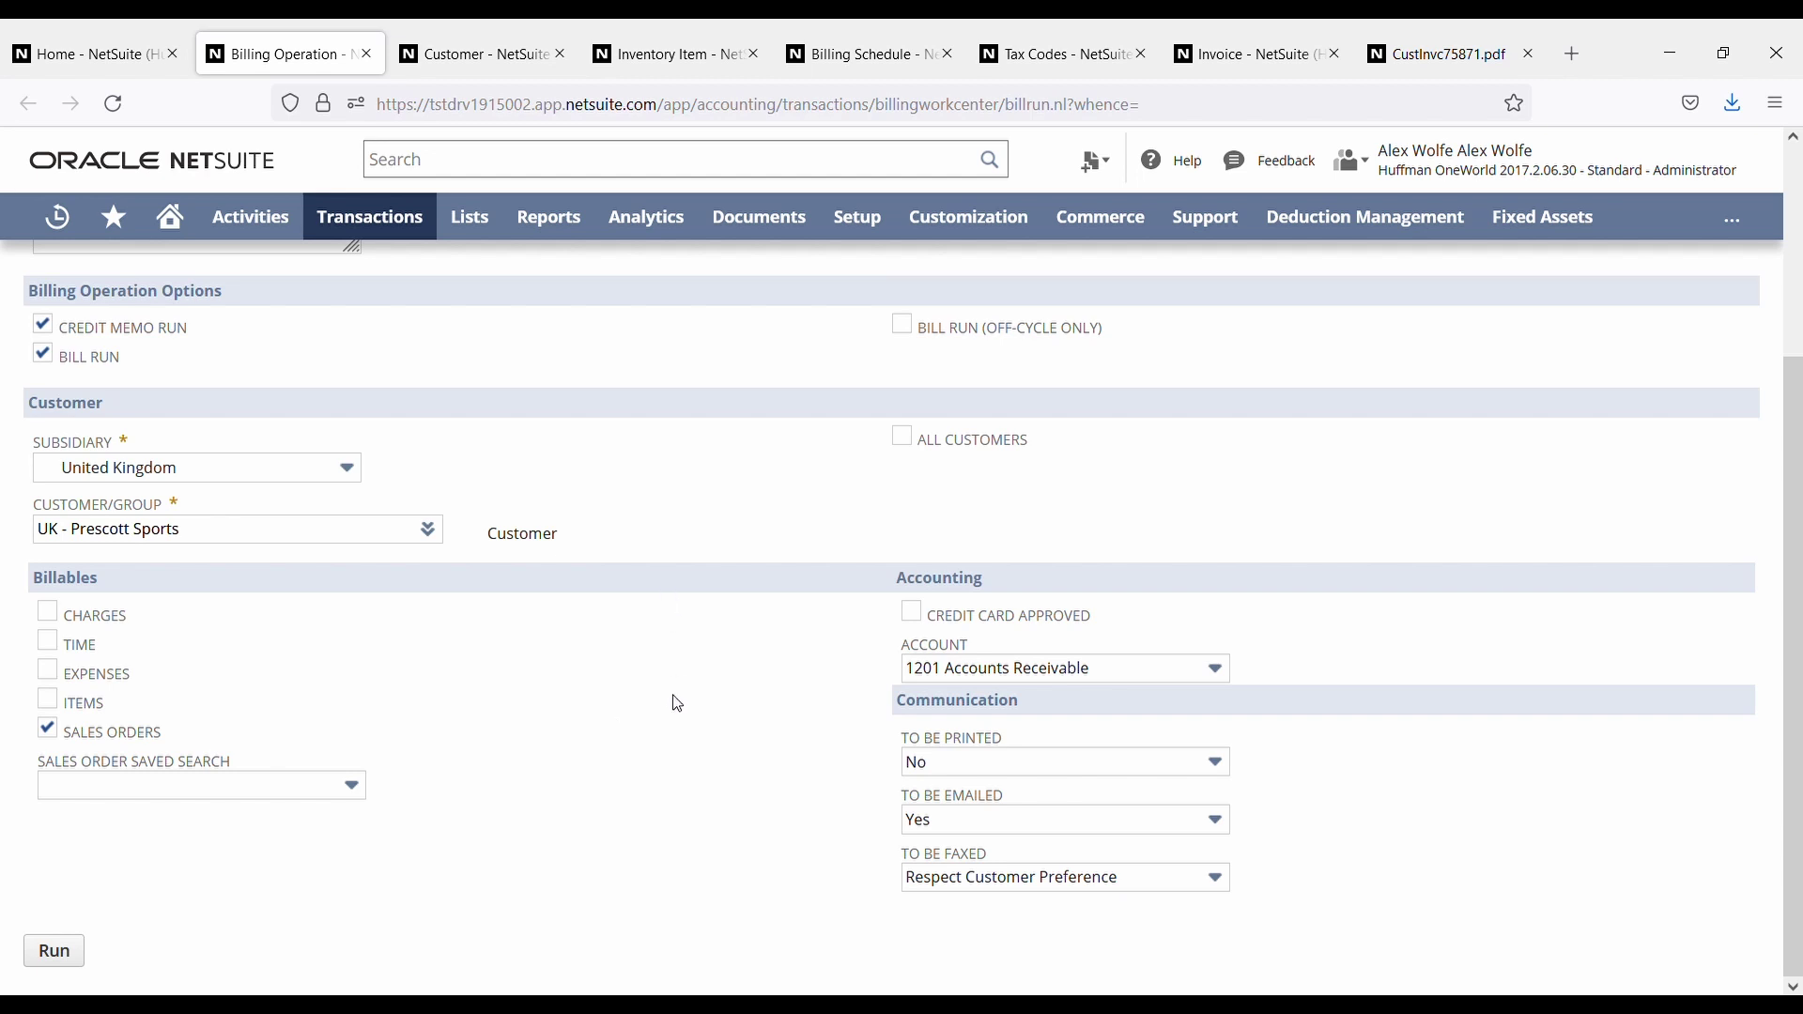
scroll(669, 714, "up", 3)
- Go to Invoice Billable Customers, leaving the unsaved billing form, and scroll through the USD and EUR estimates
mouse_move(384, 227)
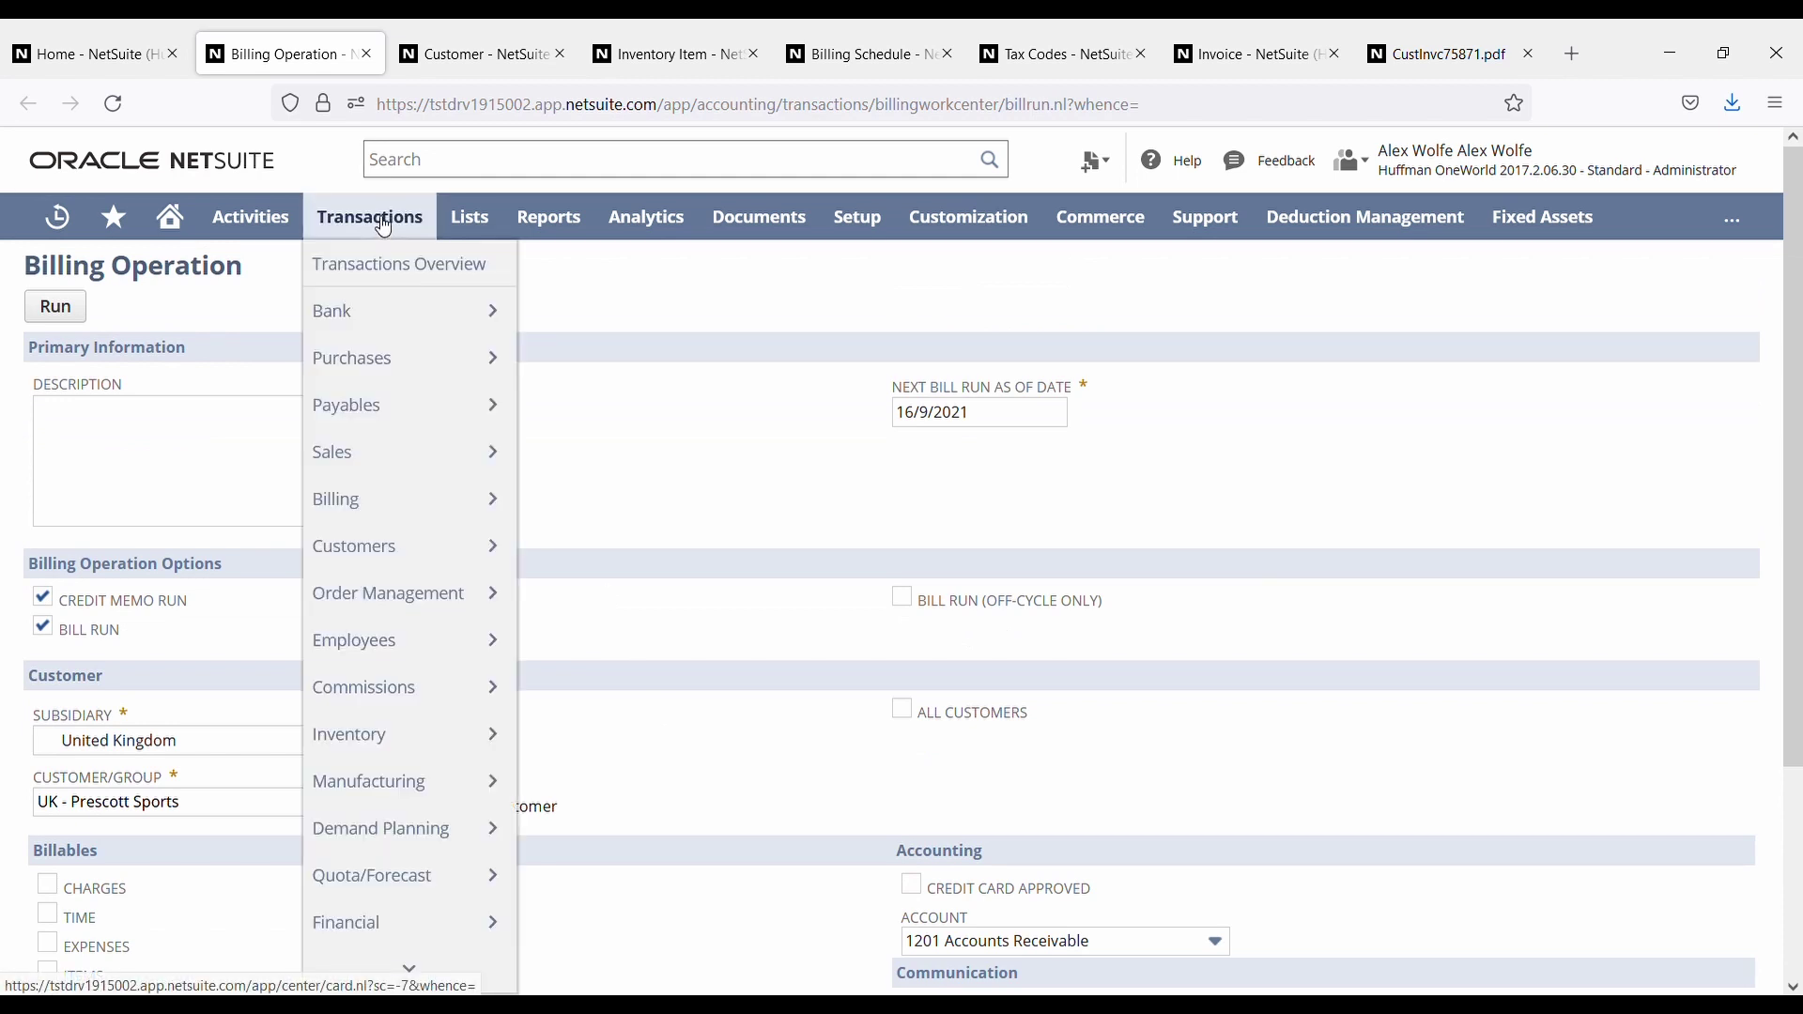
scroll(482, 479, "down", 3)
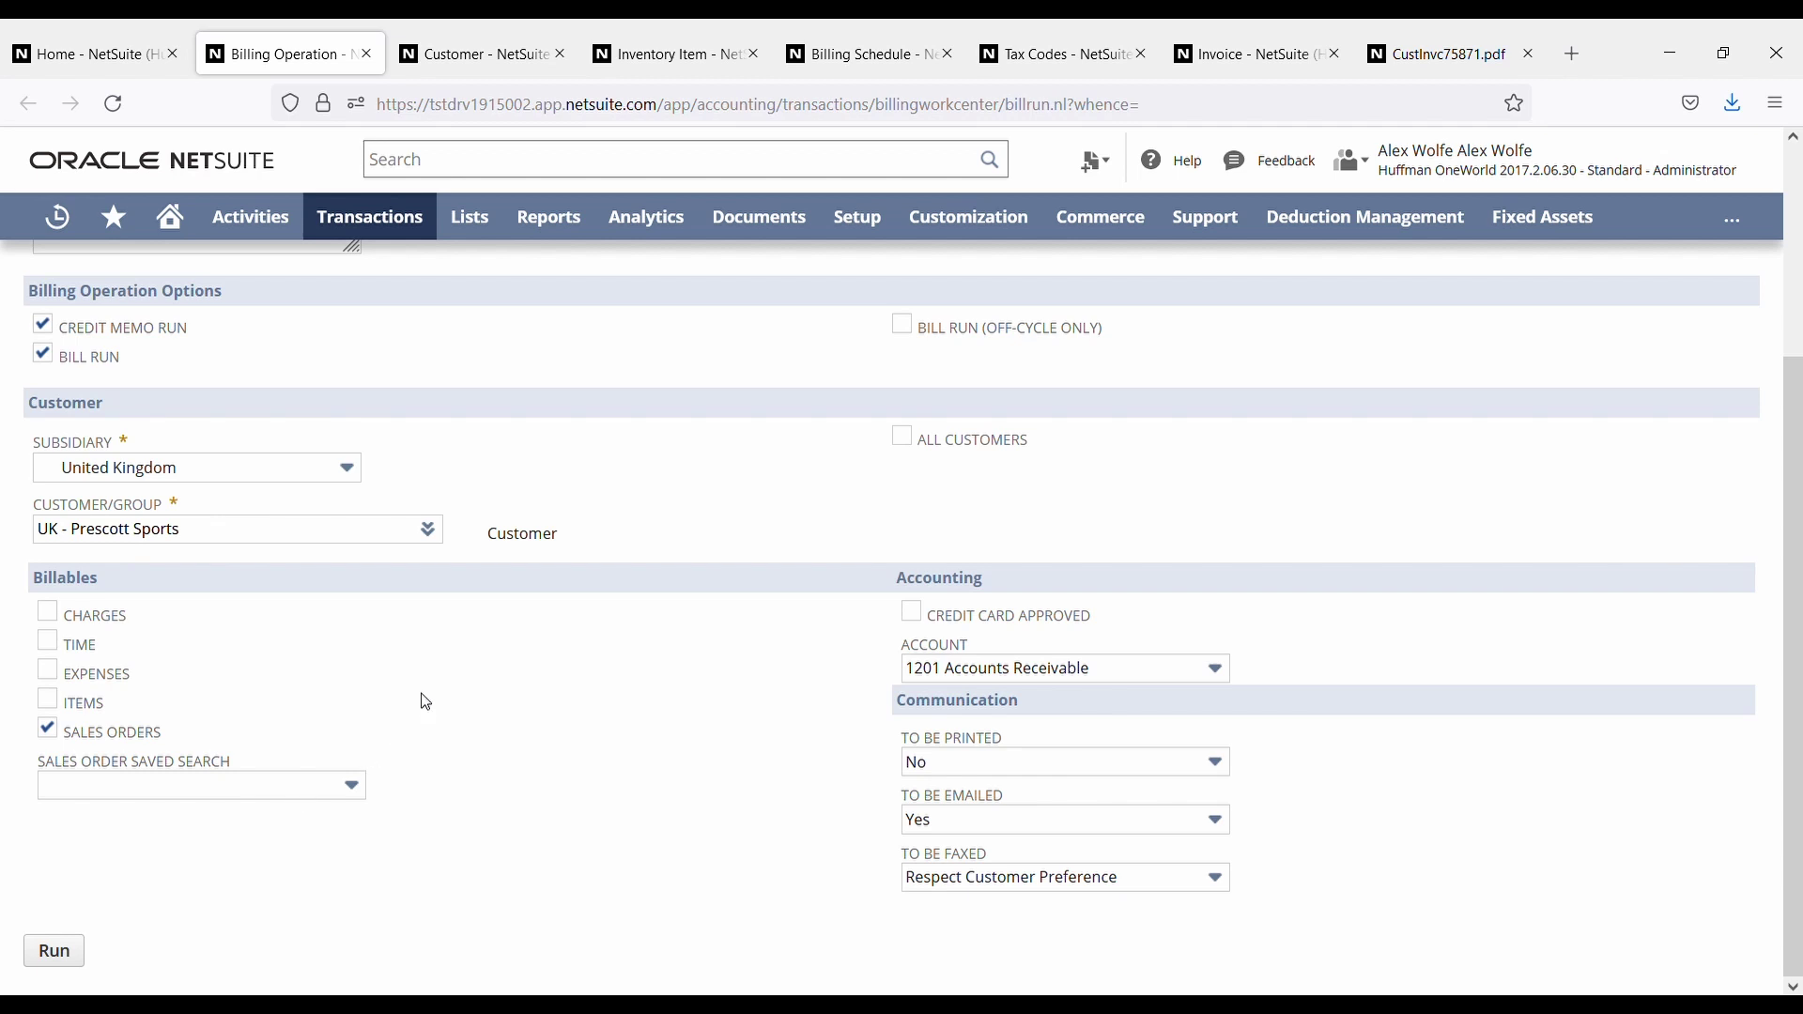
scroll(435, 742, "up", 3)
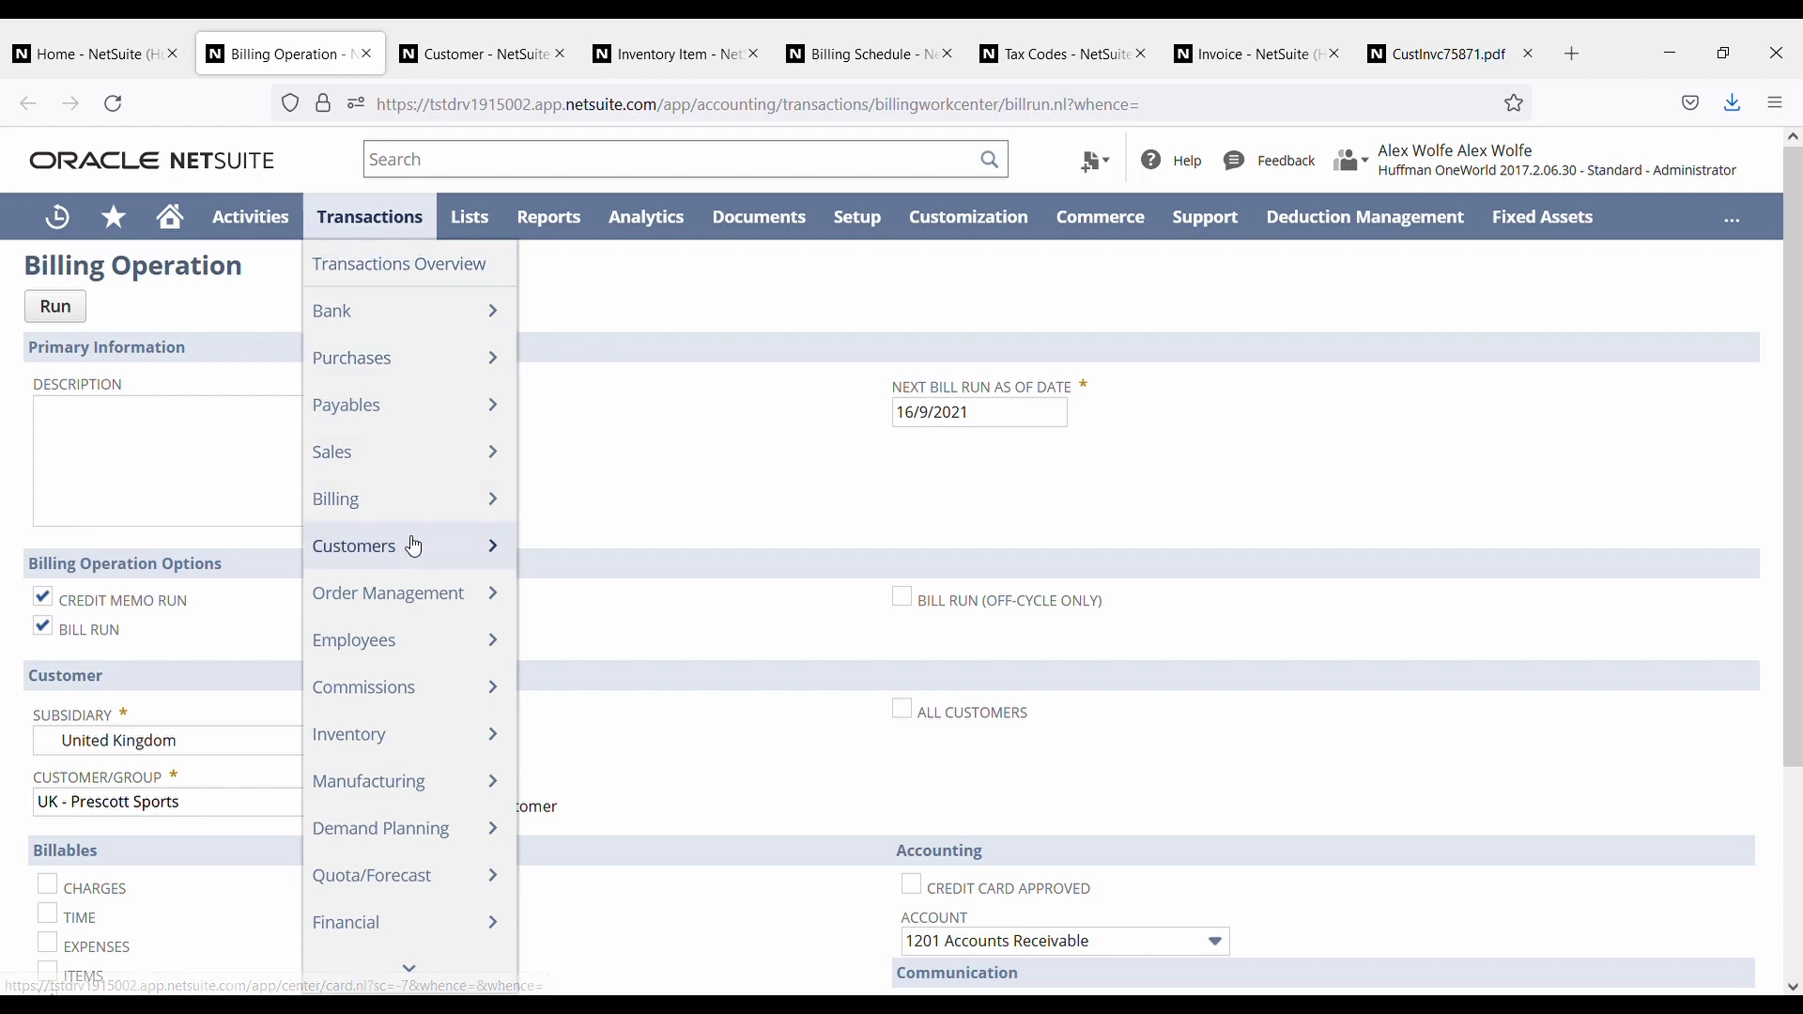
mouse_move(416, 553)
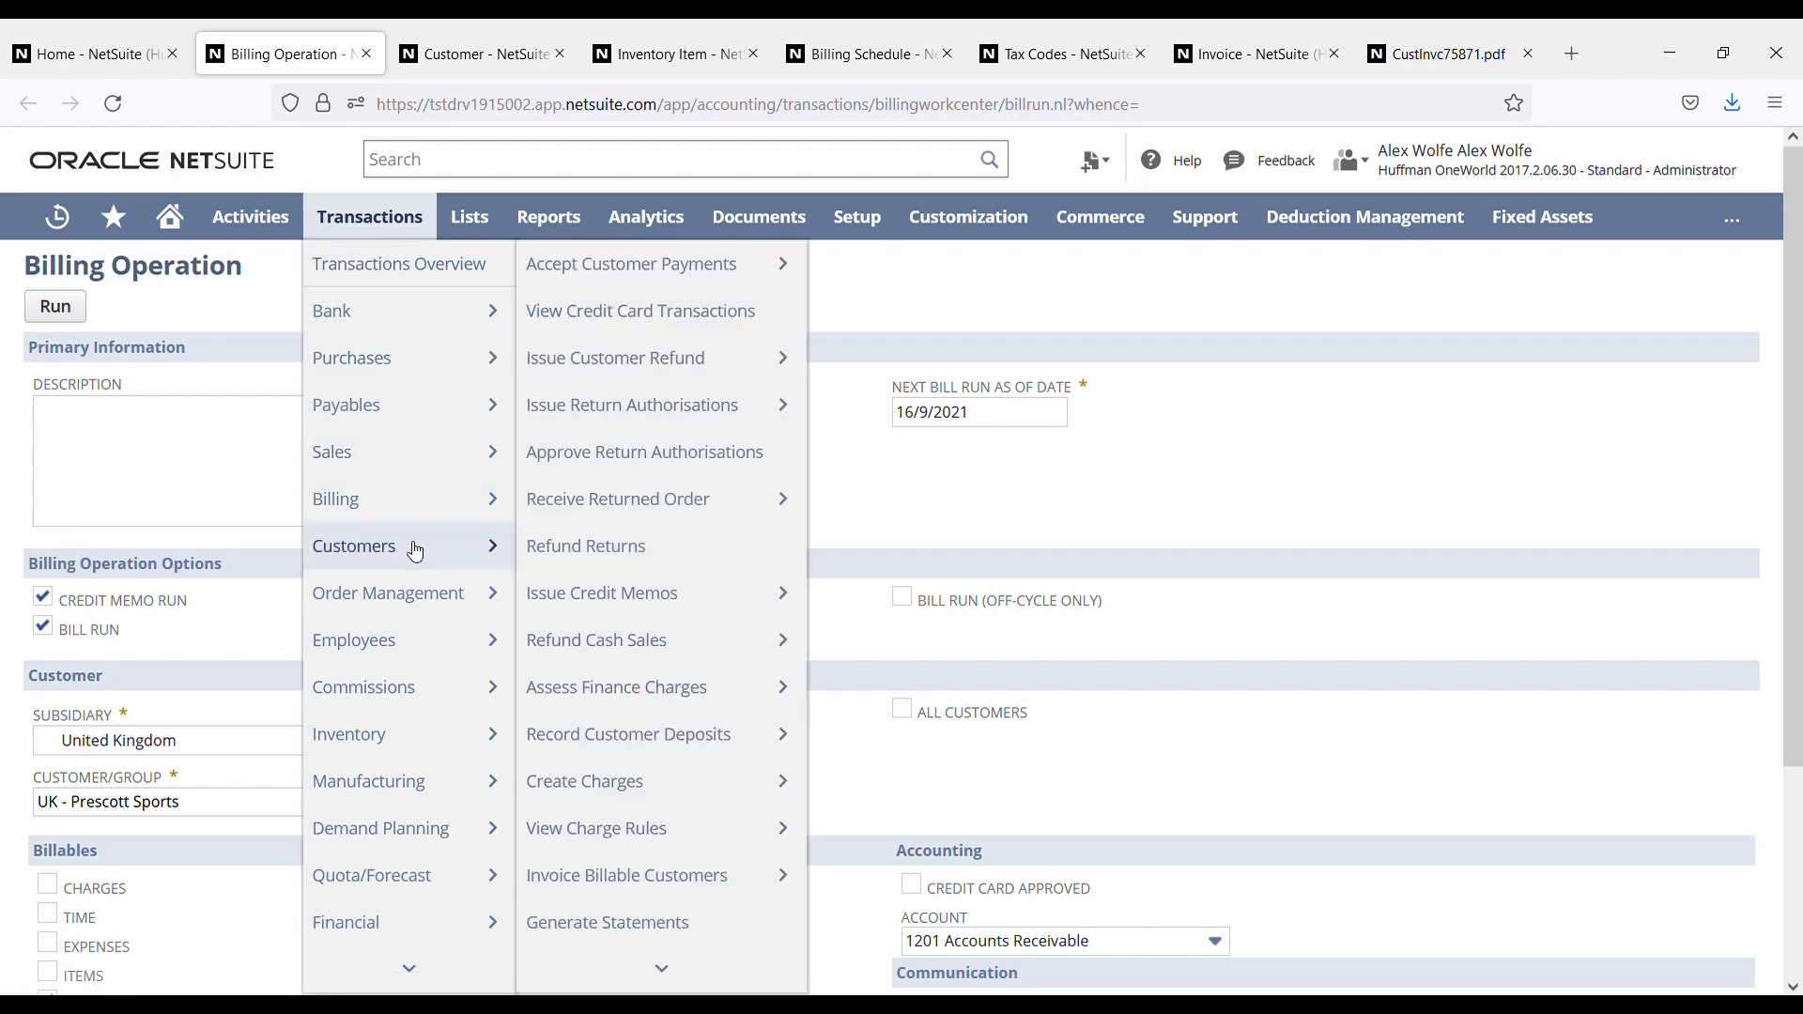
left_click(631, 883)
key("Return")
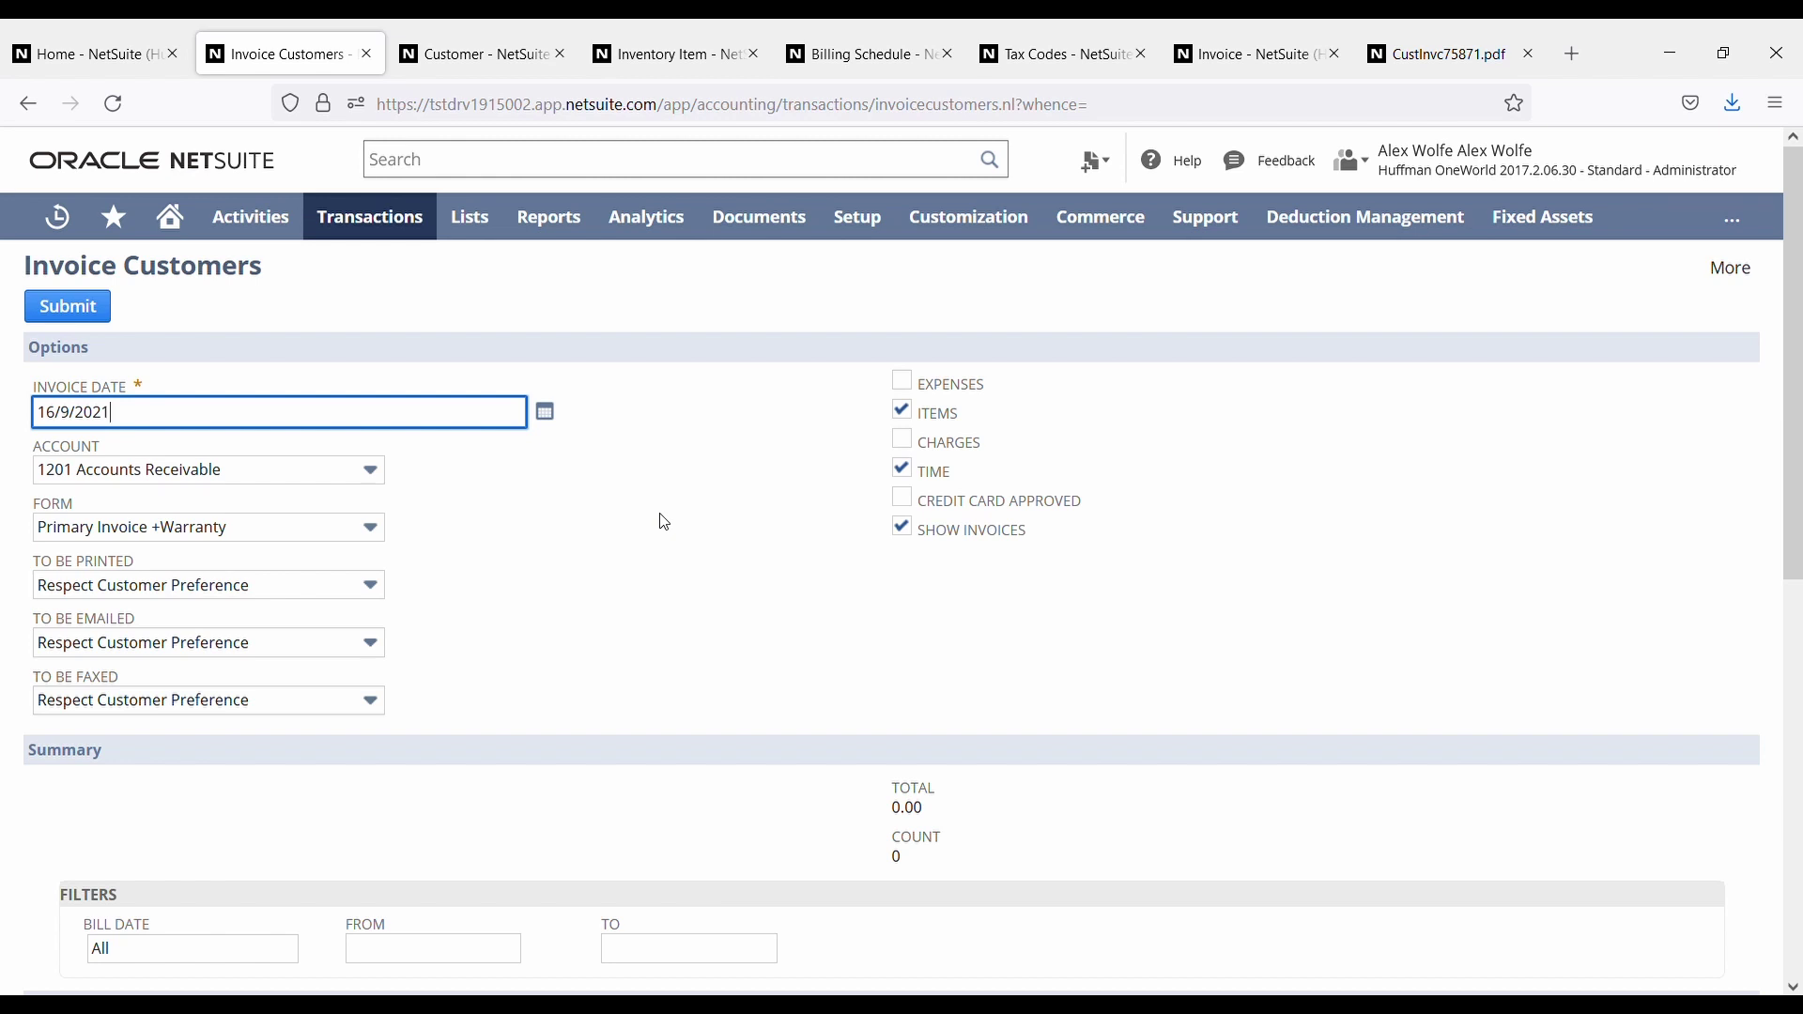
scroll(655, 545, "down", 6)
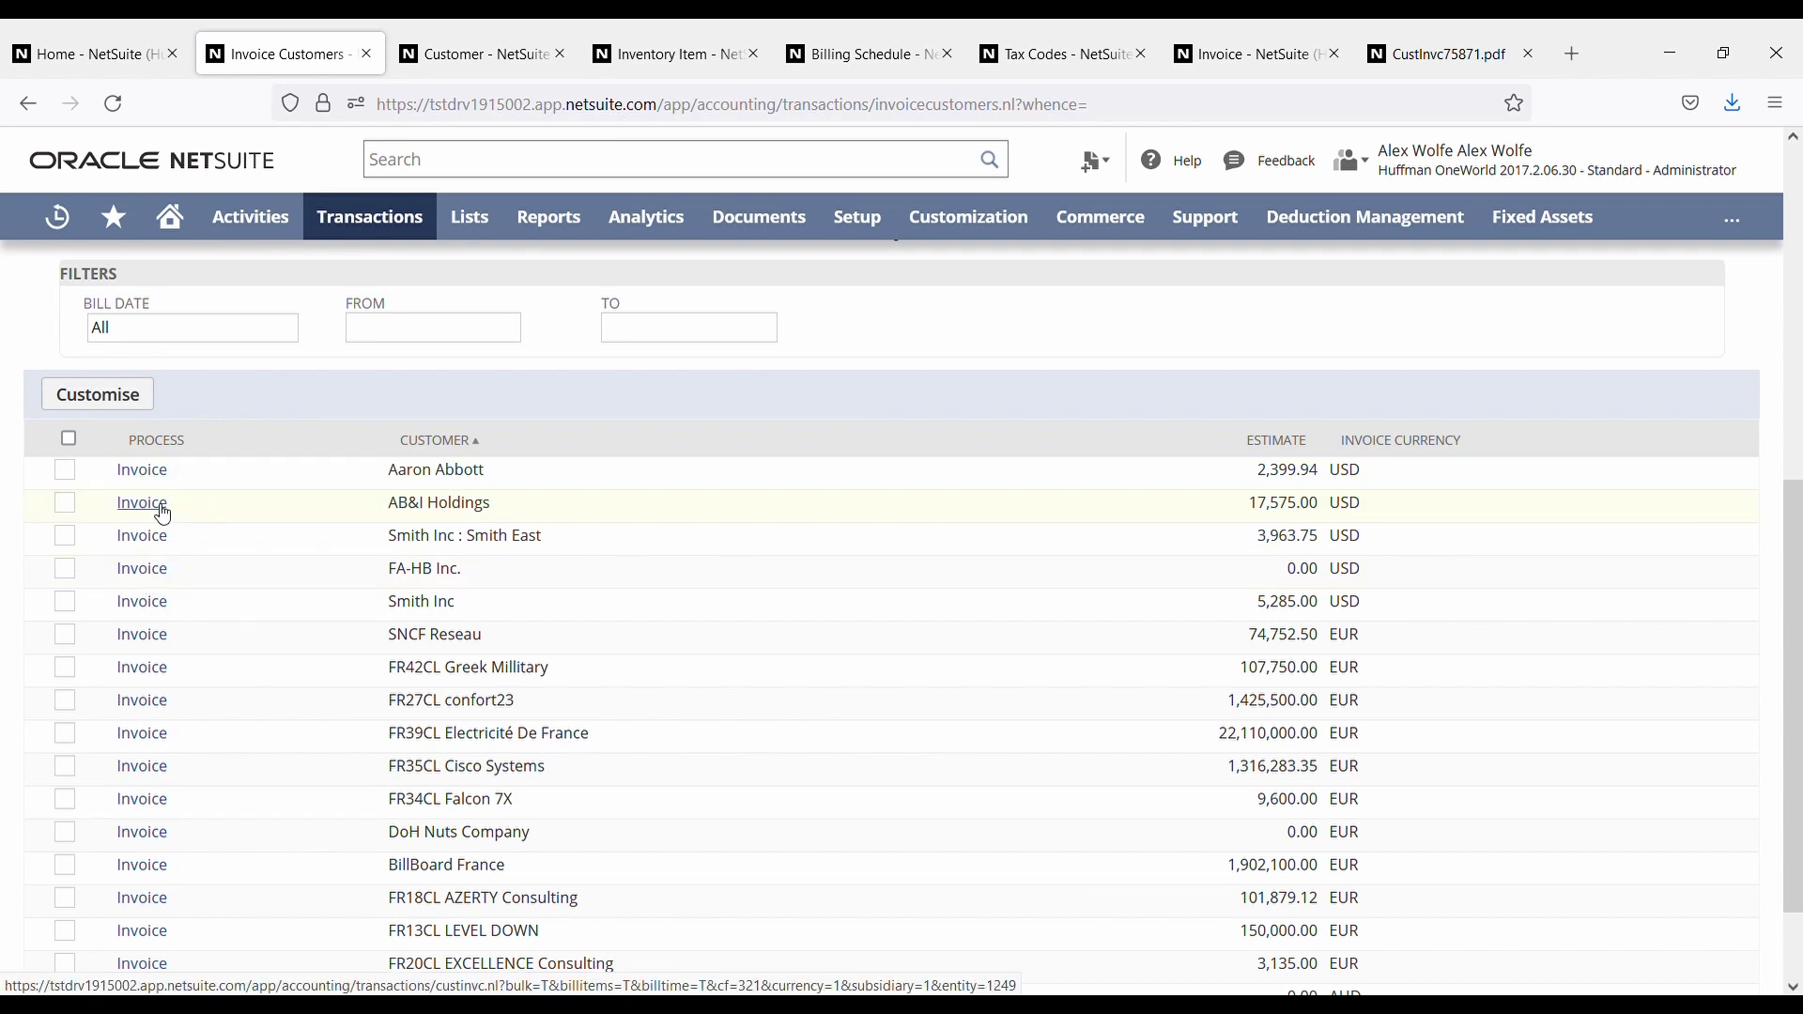
scroll(345, 756, "up", 6)
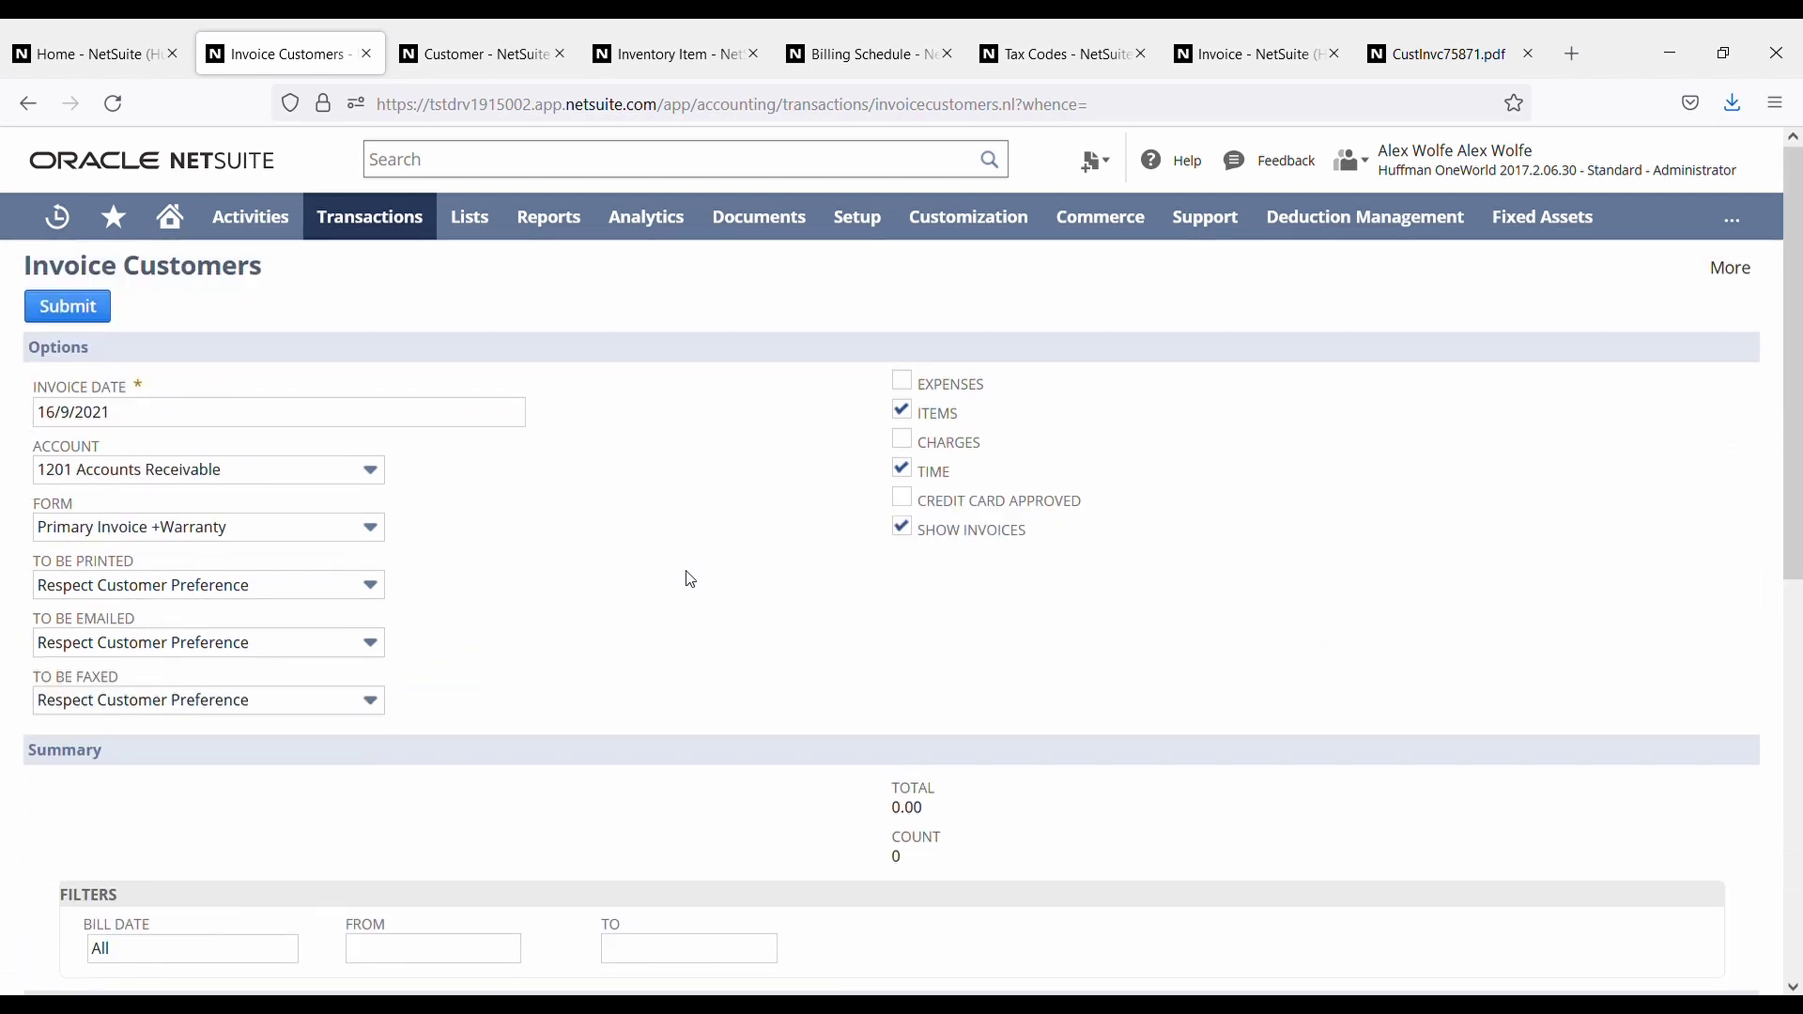
mouse_move(573, 225)
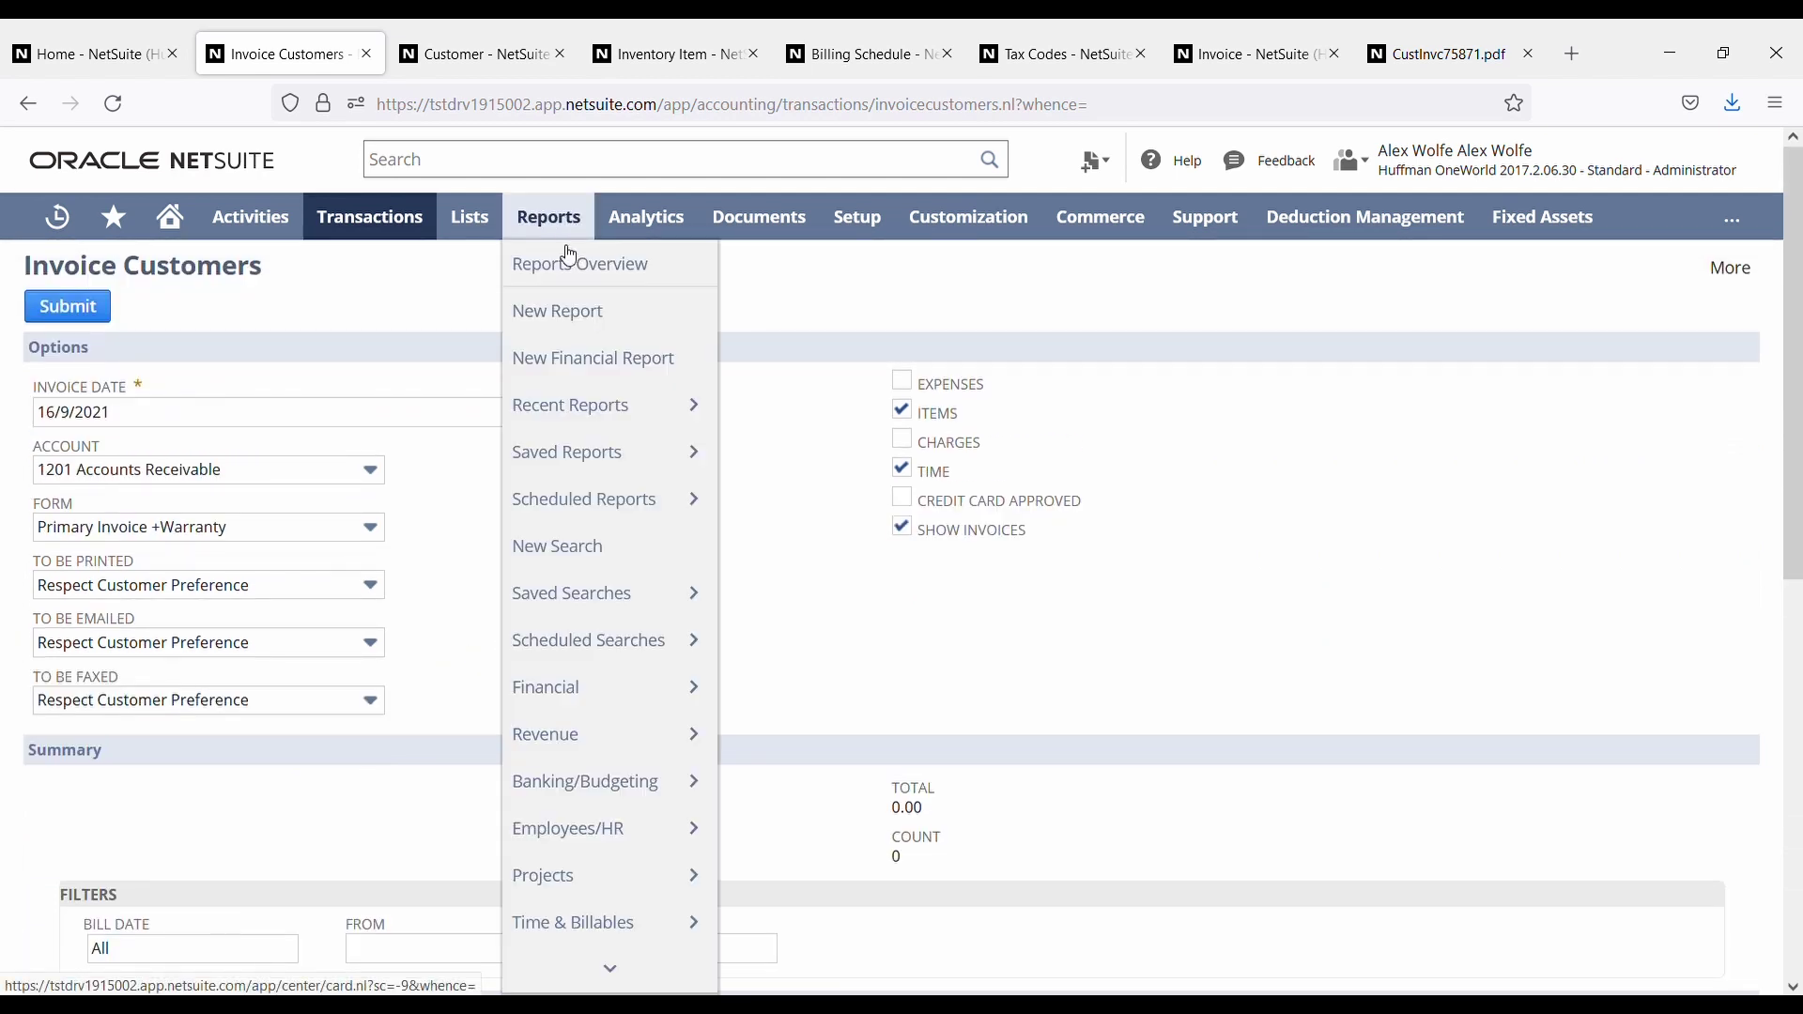
scroll(632, 684, "down", 6)
mouse_move(634, 688)
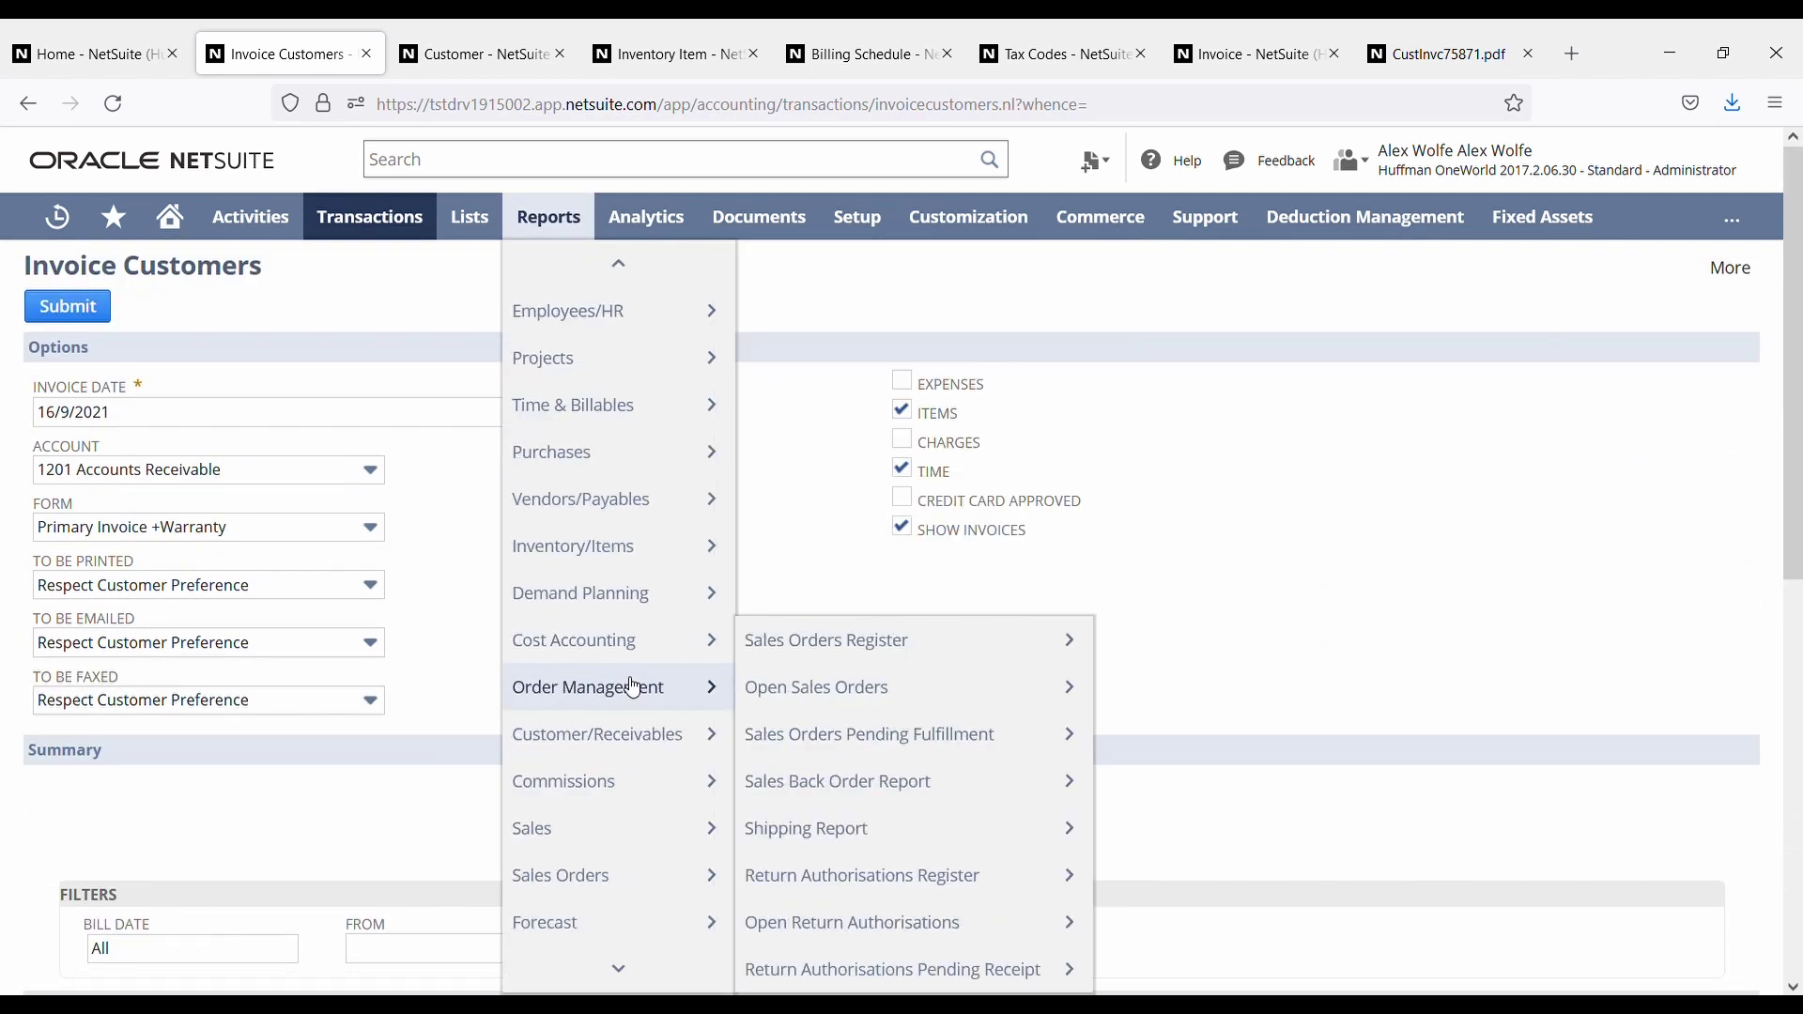
scroll(634, 688, "down", 4)
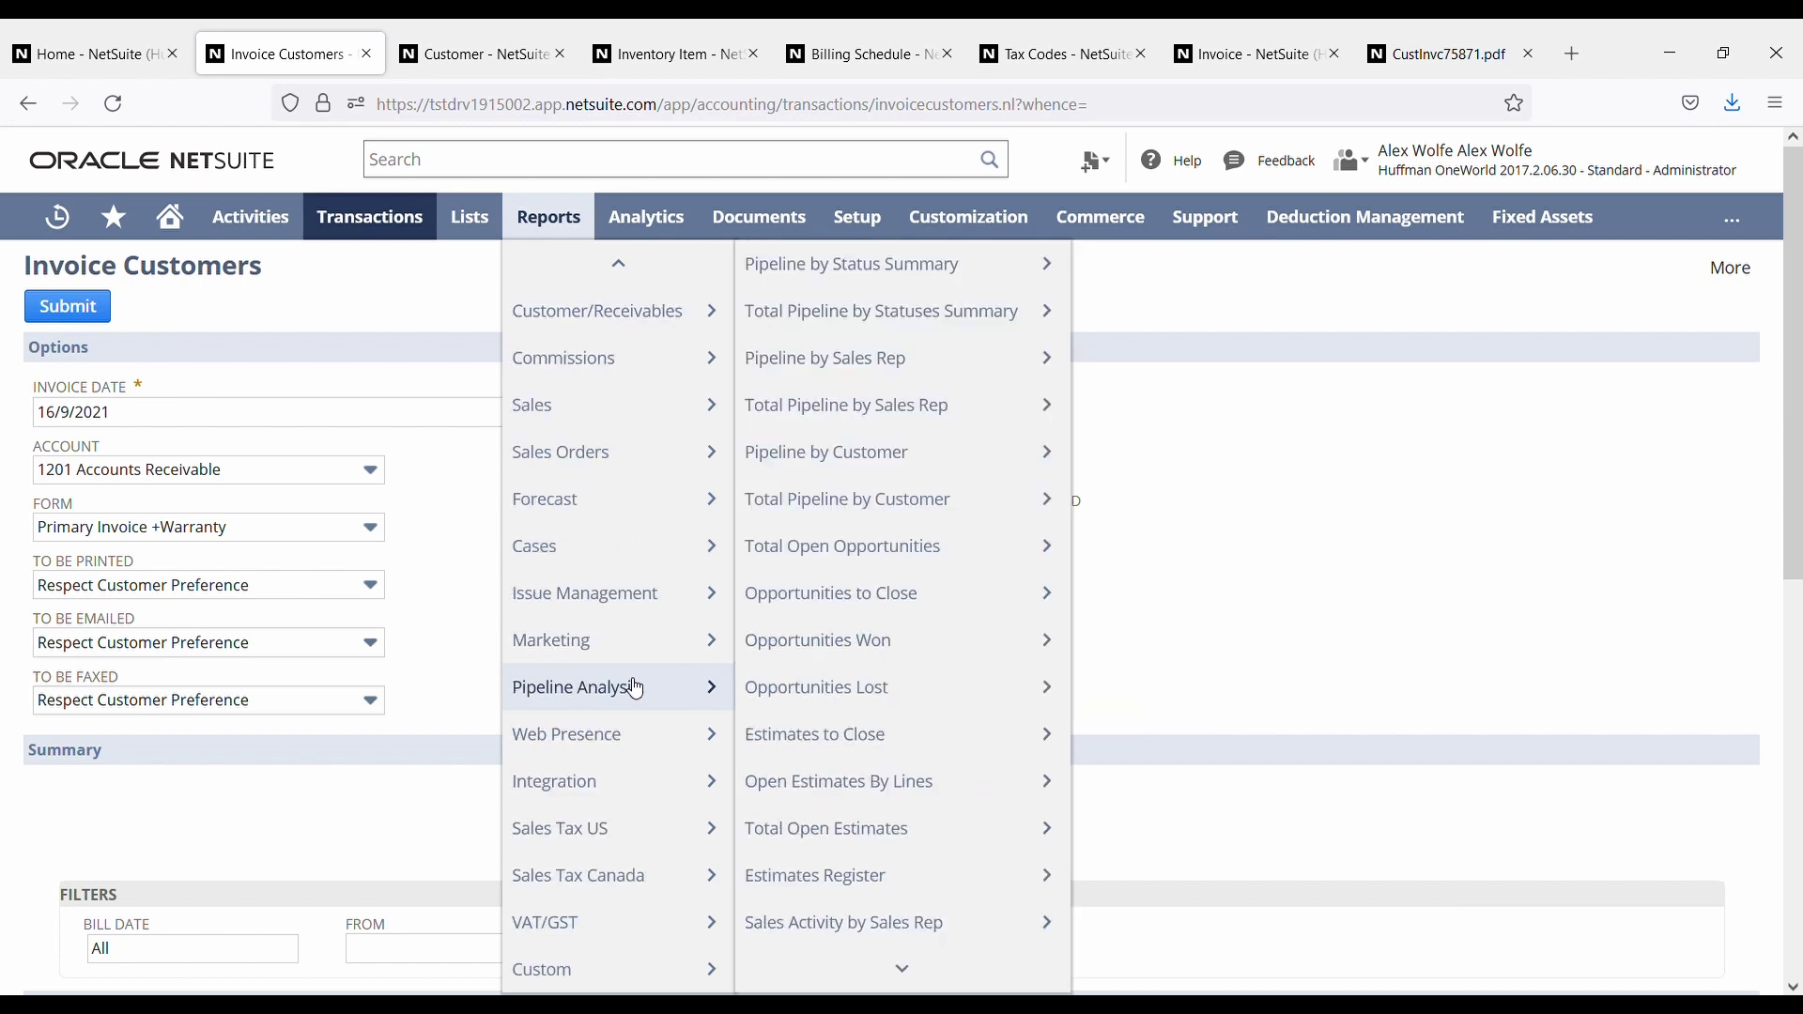
scroll(603, 764, "up", 2)
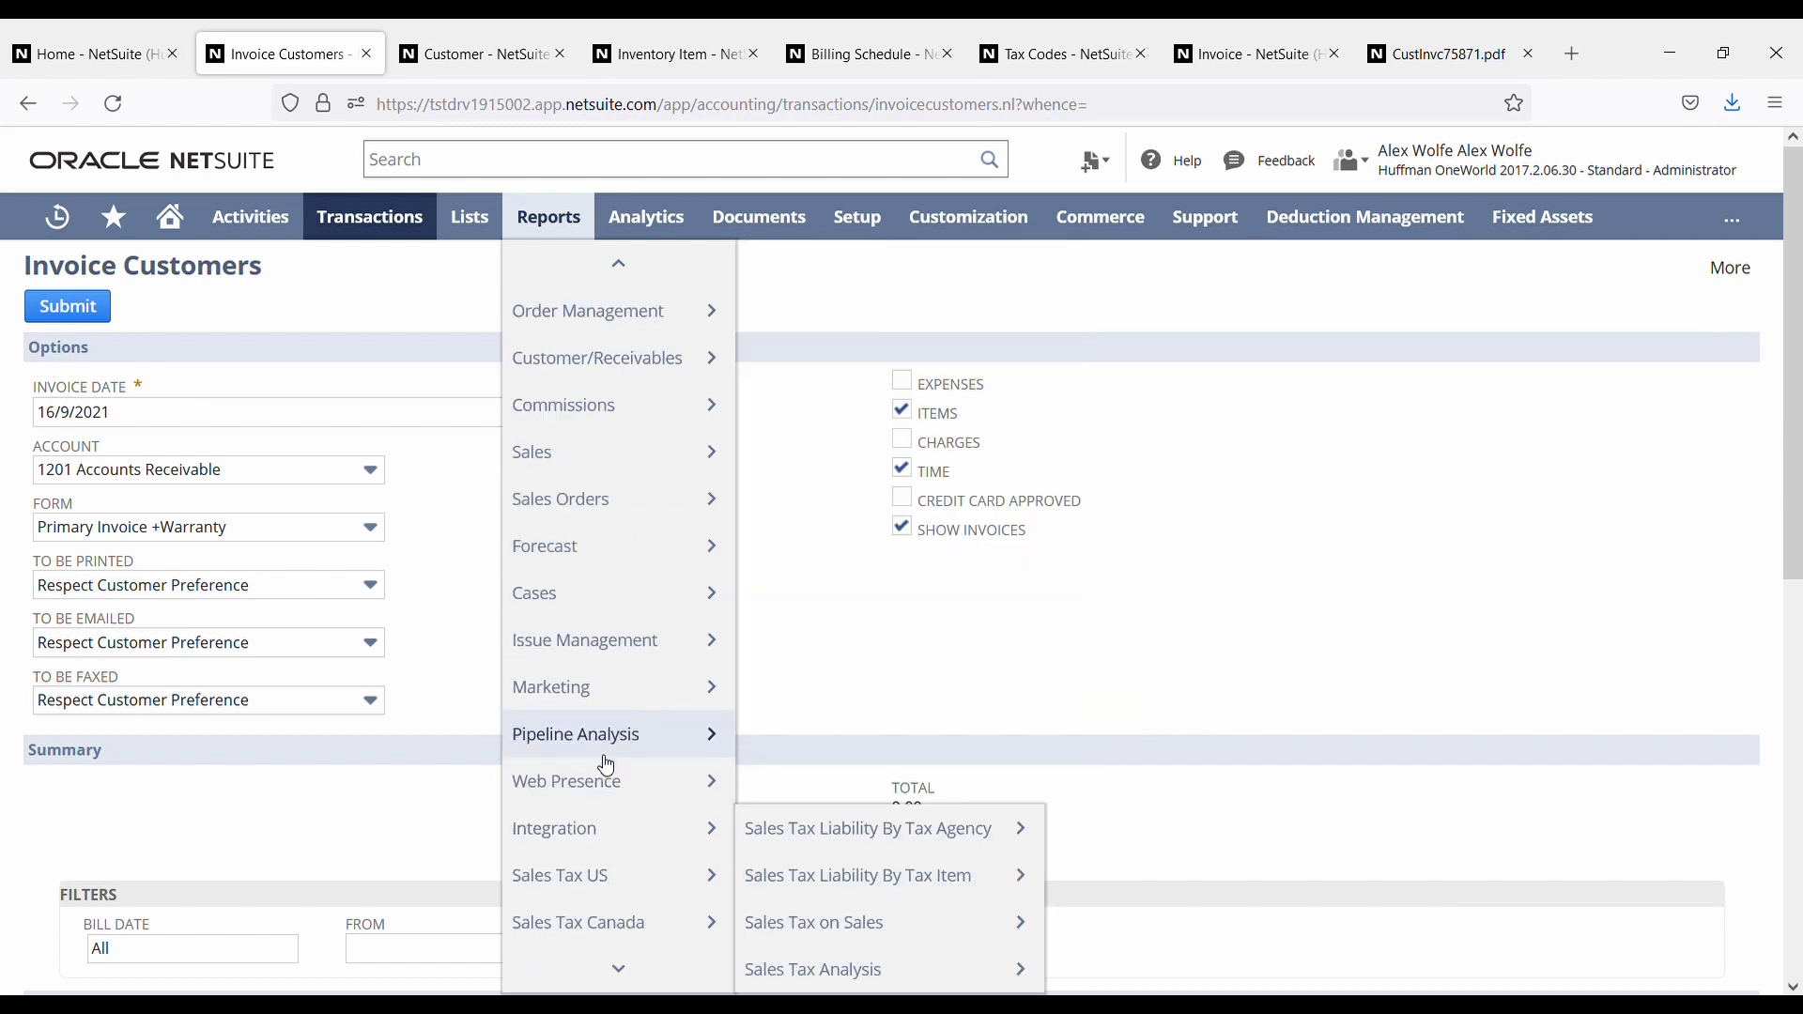
mouse_move(606, 765)
mouse_move(626, 507)
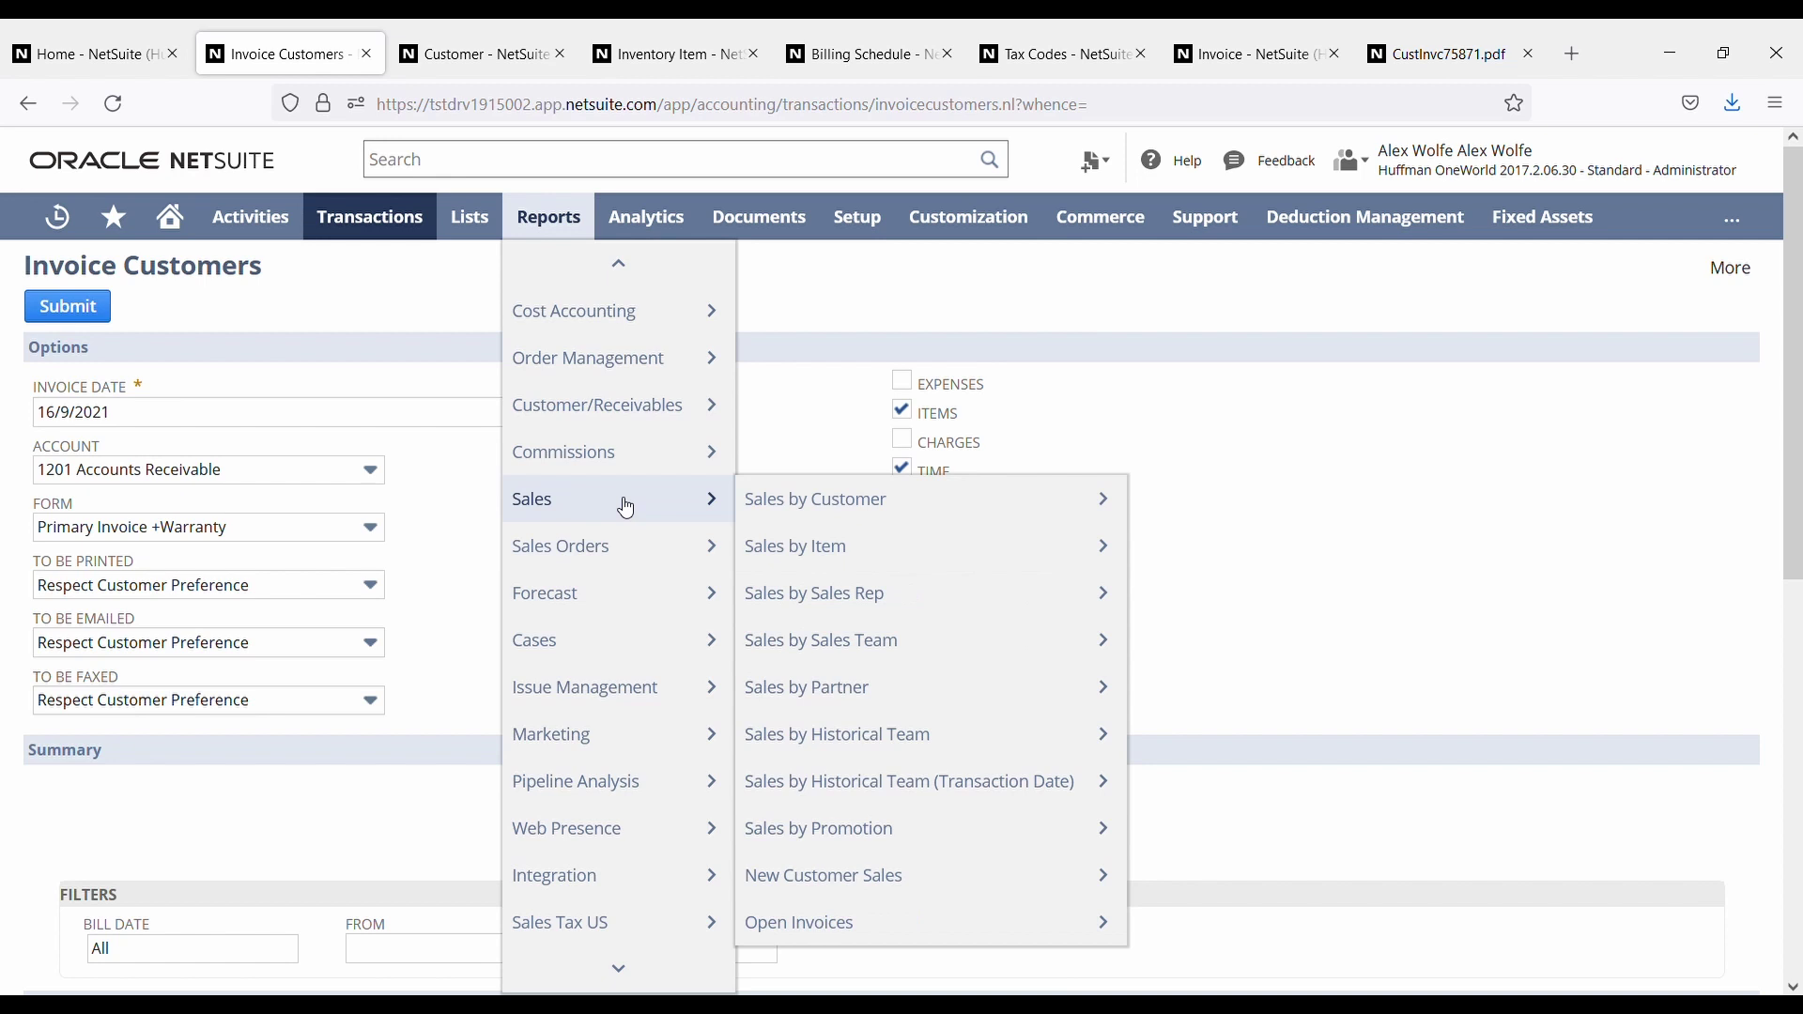
mouse_move(617, 558)
mouse_move(1097, 507)
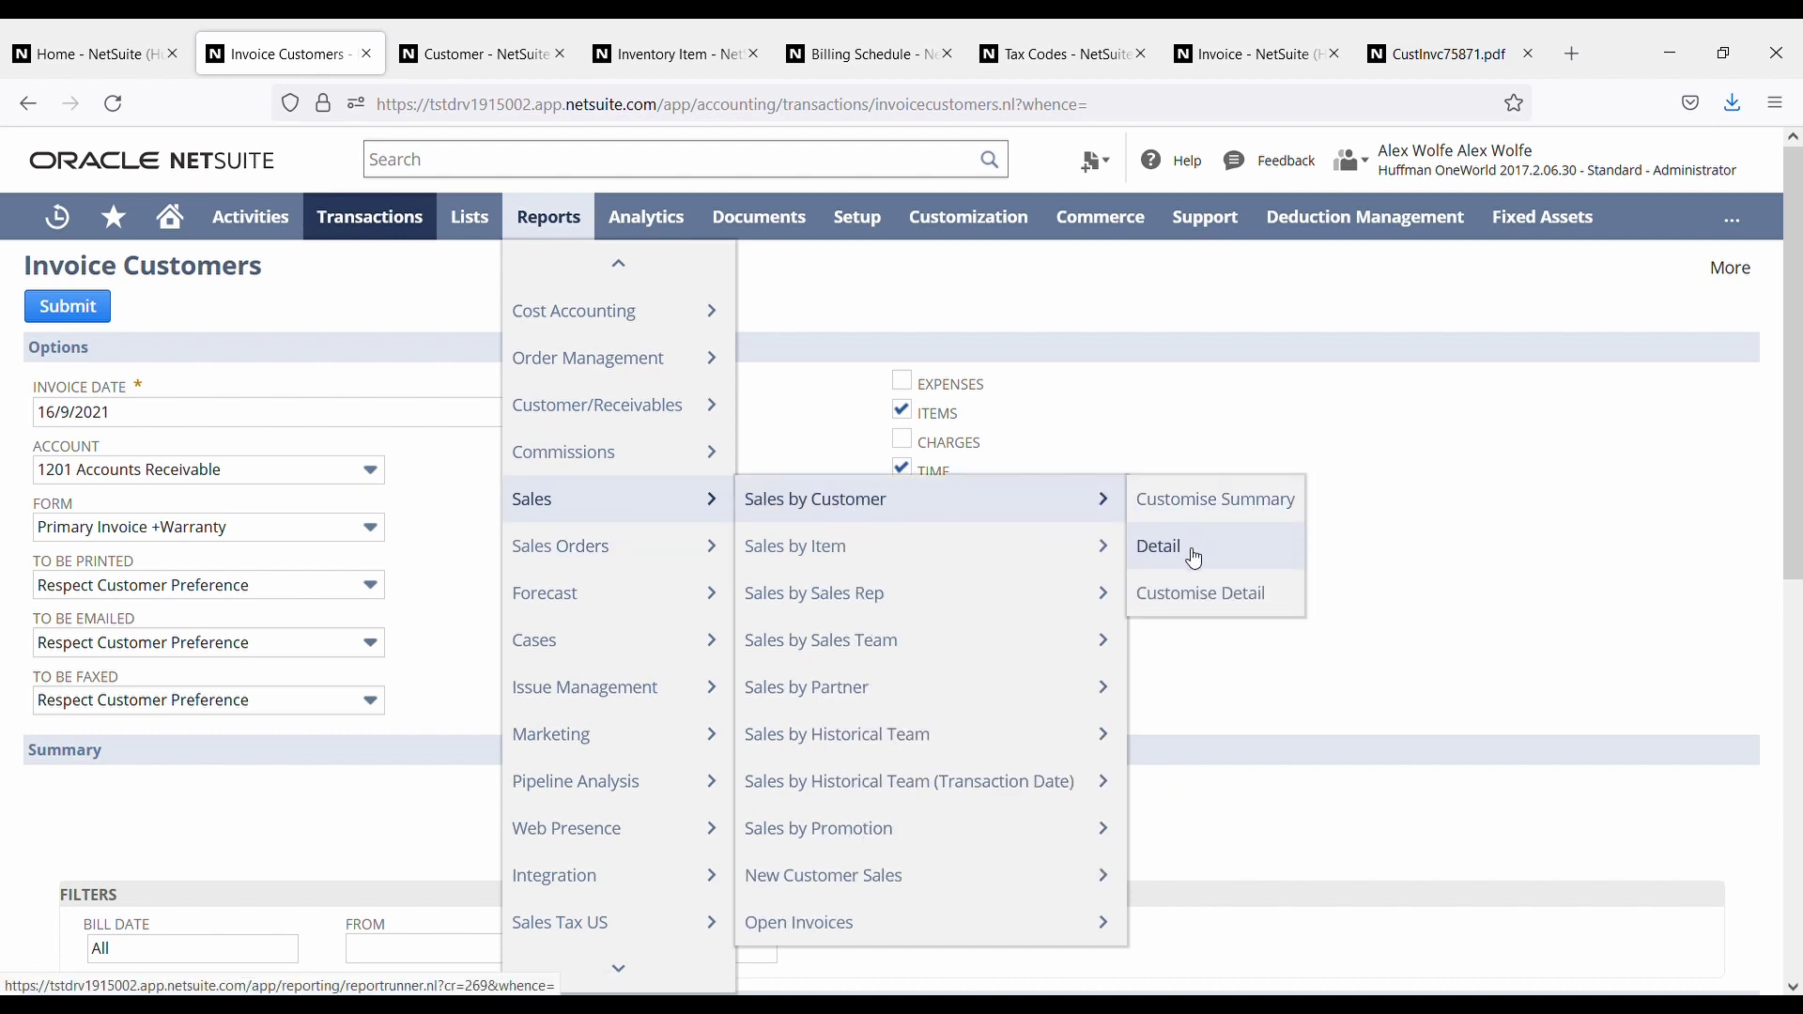